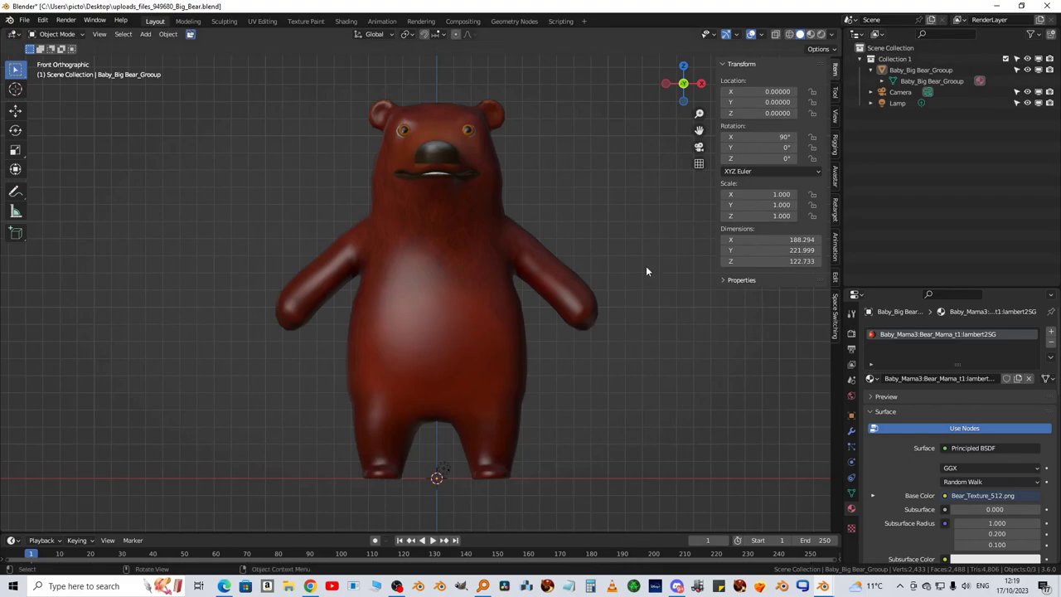
# Select the Baby_Big_Bear_Group bear and start scaling it down uniformly, to about 0.041
pyautogui.scroll(-1, 581, 163)
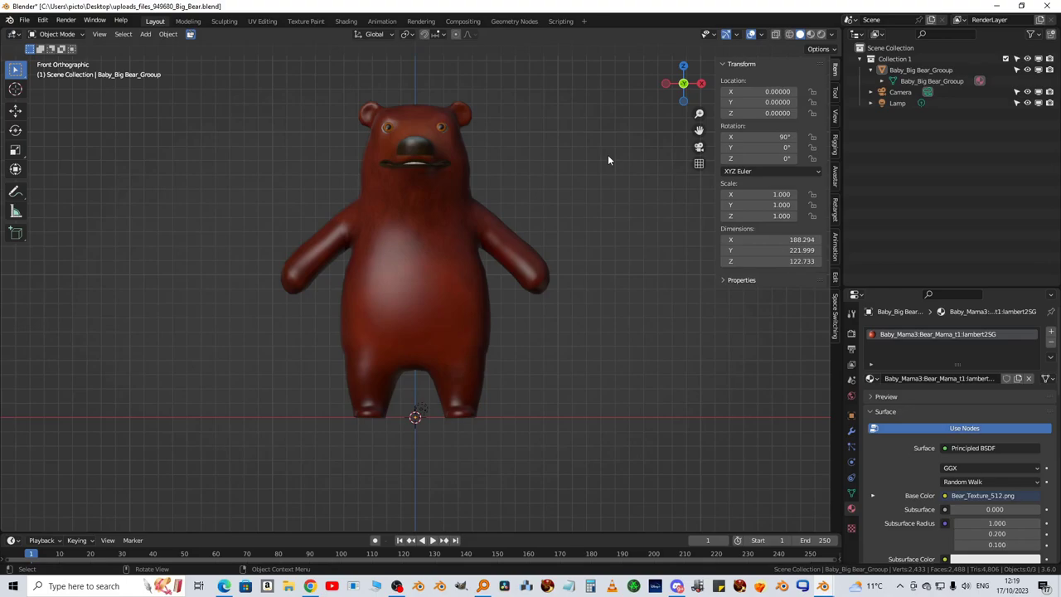
pyautogui.click(446, 199)
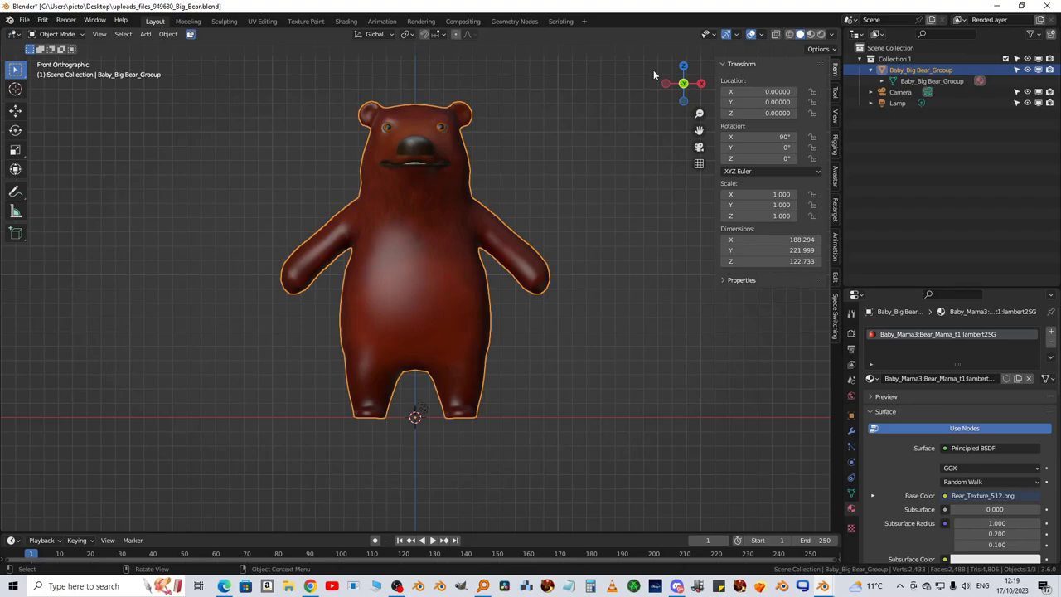
pyautogui.press('s')
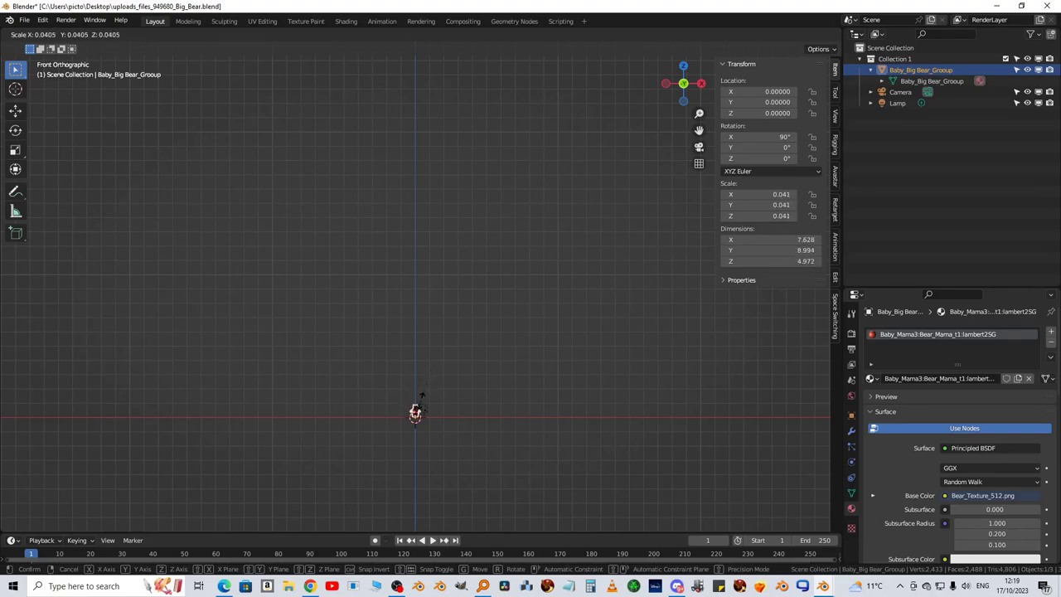
# Confirm the bear's reduced scale and recentre the tiny bear in the view
pyautogui.click(420, 406)
pyautogui.keyDown('shift'); pyautogui.moveTo(485, 364); pyautogui.dragTo(480, 308, button='middle'); pyautogui.keyUp('shift')
pyautogui.scroll(5, 474, 352)
pyautogui.keyDown('shift'); pyautogui.moveTo(474, 359); pyautogui.dragTo(481, 183, button='middle'); pyautogui.keyUp('shift')
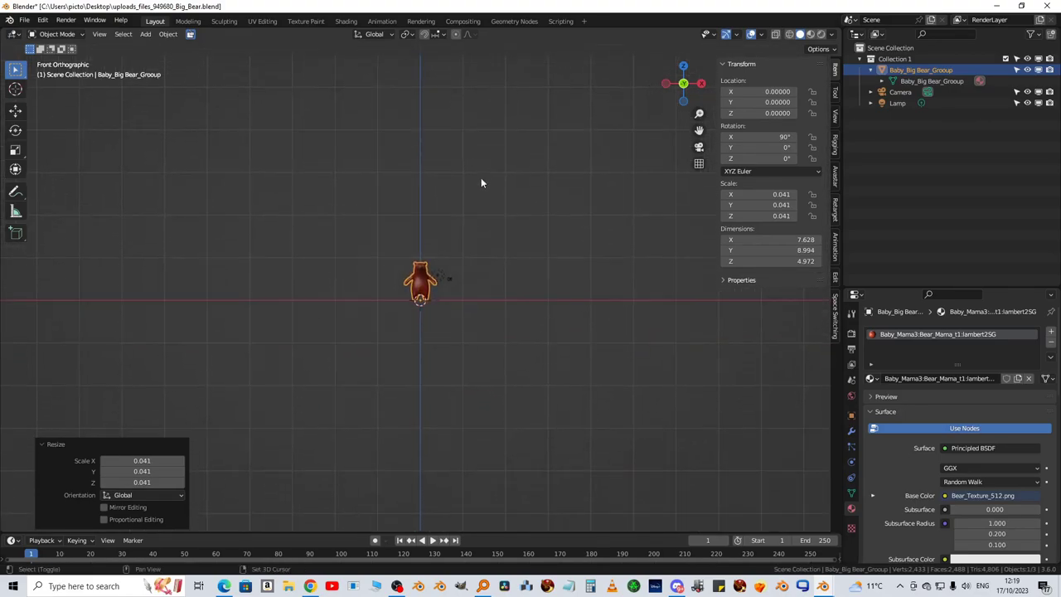
pyautogui.scroll(8, 509, 306)
pyautogui.scroll(4, 536, 316)
pyautogui.keyDown('shift'); pyautogui.moveTo(536, 317); pyautogui.dragTo(556, 381, button='middle'); pyautogui.keyUp('shift')
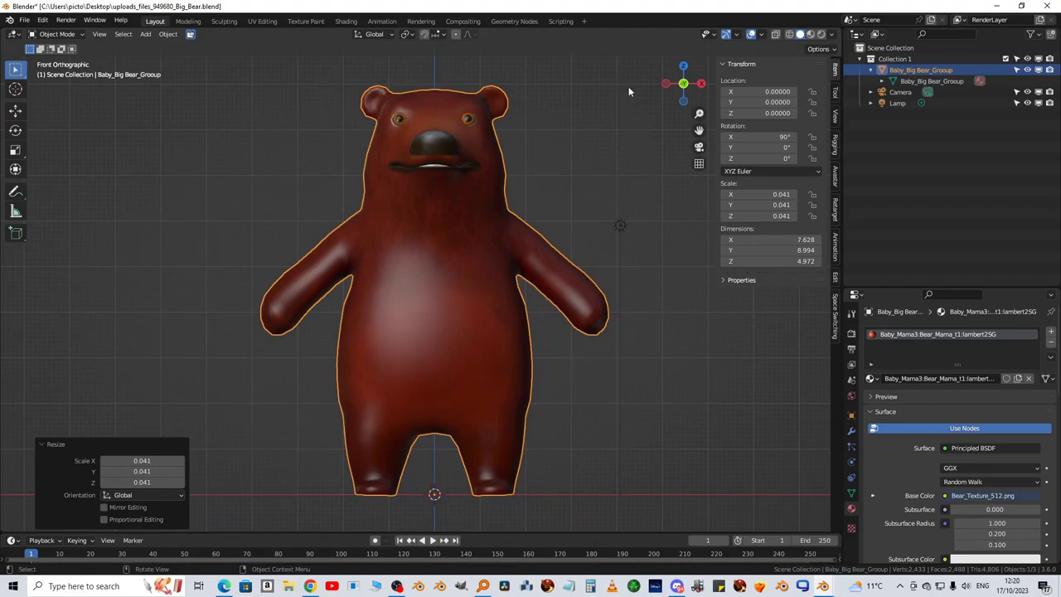
# Rescale the bear in passes (0.301, then 0.467) until it reaches a uniform 0.006
pyautogui.press('s')
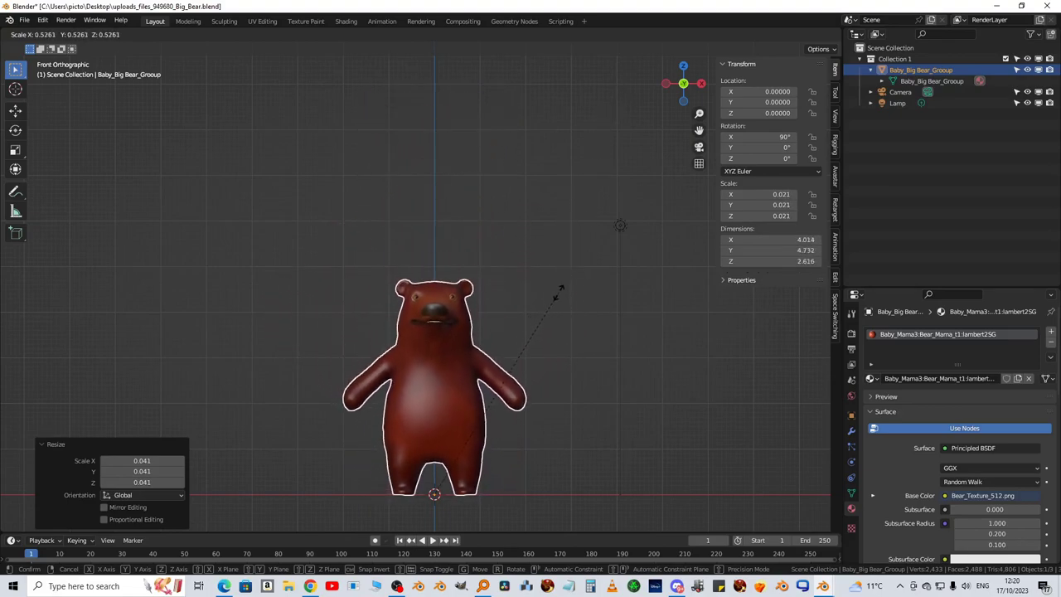
pyautogui.click(532, 398)
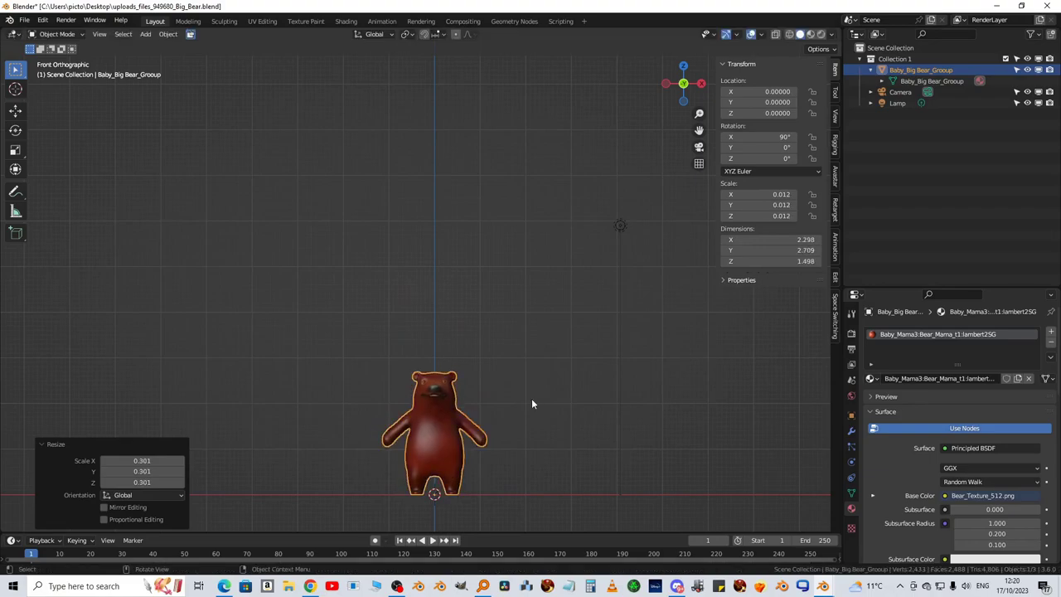
pyautogui.scroll(5, 531, 398)
pyautogui.scroll(2, 555, 314)
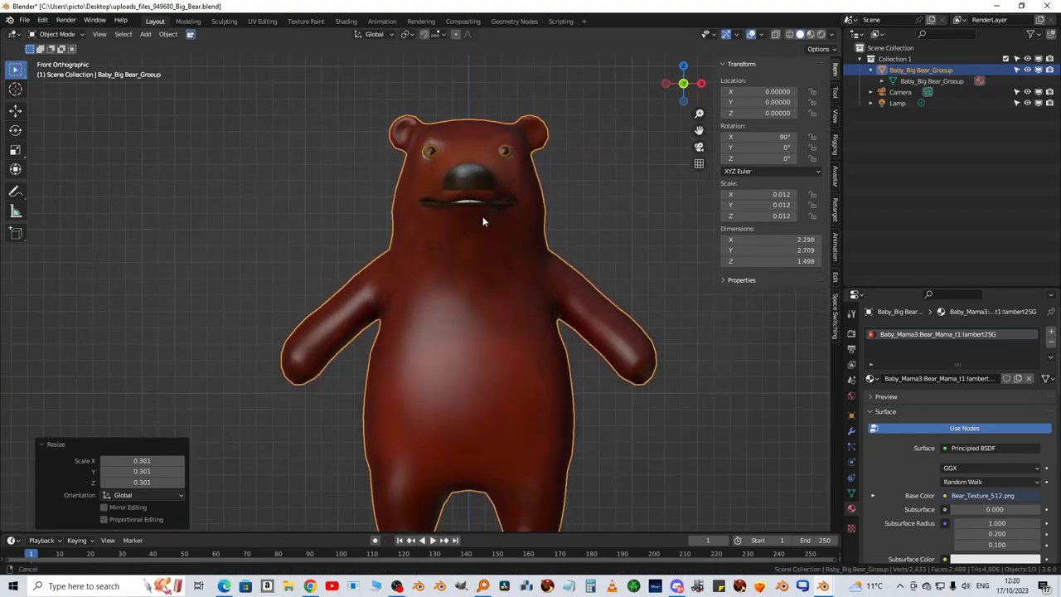
pyautogui.keyDown('shift'); pyautogui.moveTo(485, 218); pyautogui.dragTo(460, 190, button='middle'); pyautogui.keyUp('shift')
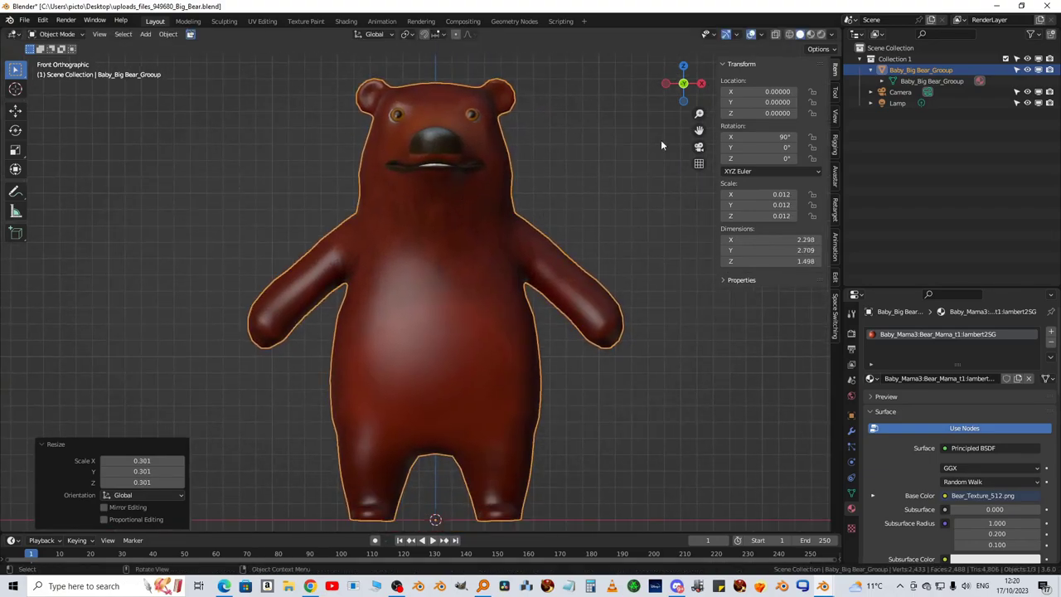
pyautogui.press('s')
pyautogui.press('Escape')
pyautogui.press('s')
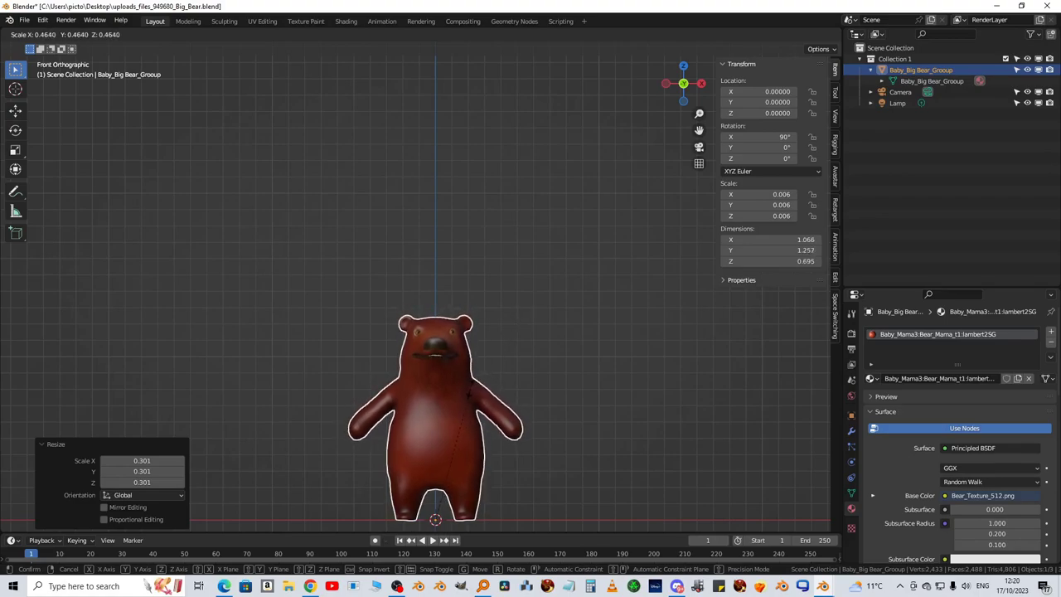
pyautogui.click(487, 379)
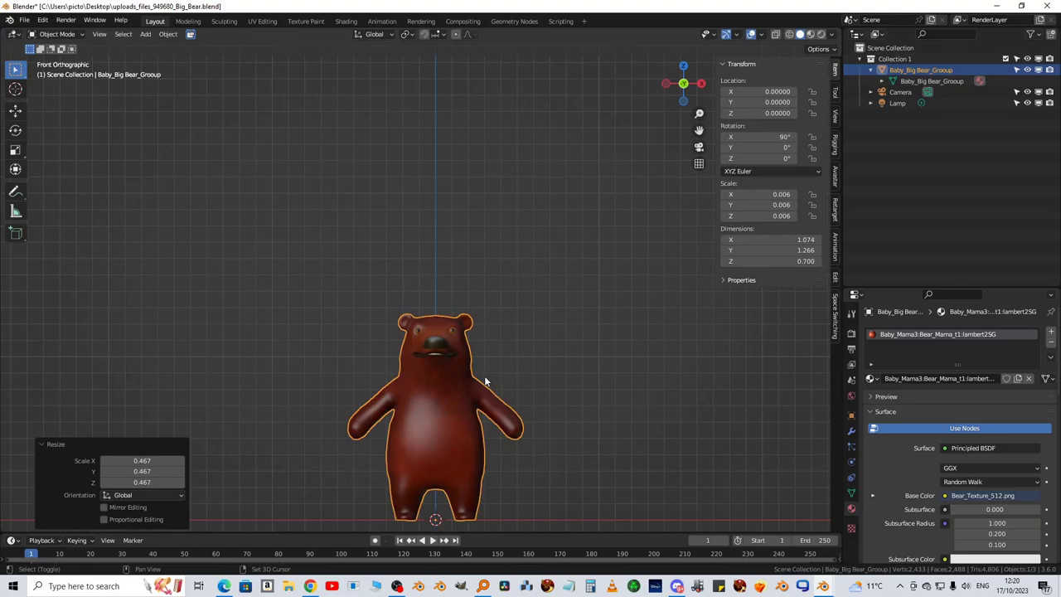
pyautogui.keyDown('shift'); pyautogui.moveTo(485, 381); pyautogui.dragTo(496, 226, button='middle'); pyautogui.keyUp('shift')
pyautogui.scroll(1, 562, 265)
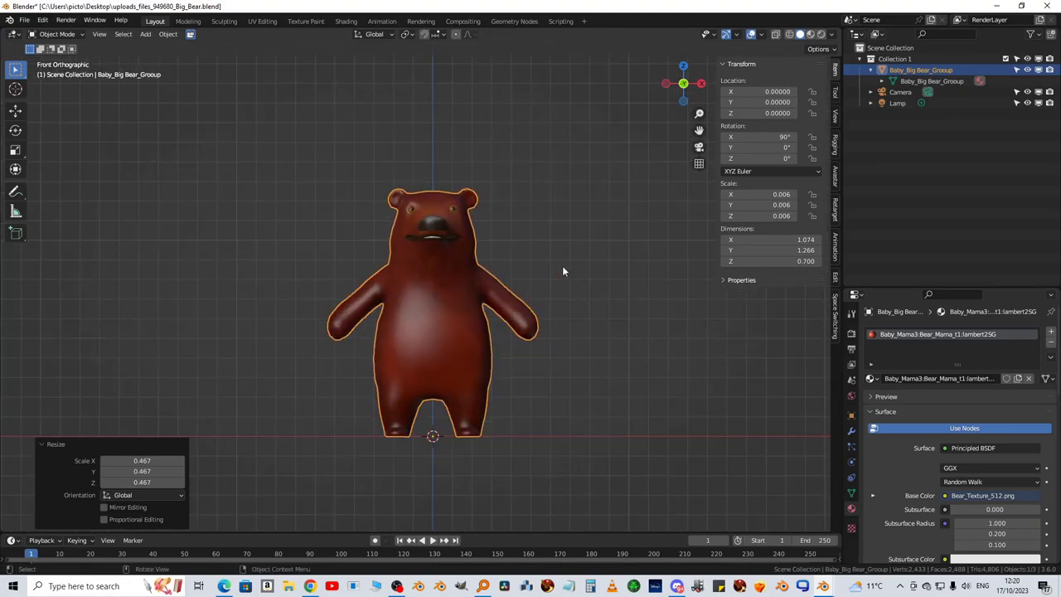
# Apply All Transforms to the bear with Ctrl+A
pyautogui.click(562, 266)
pyautogui.hotkey('ctrl', 'a')
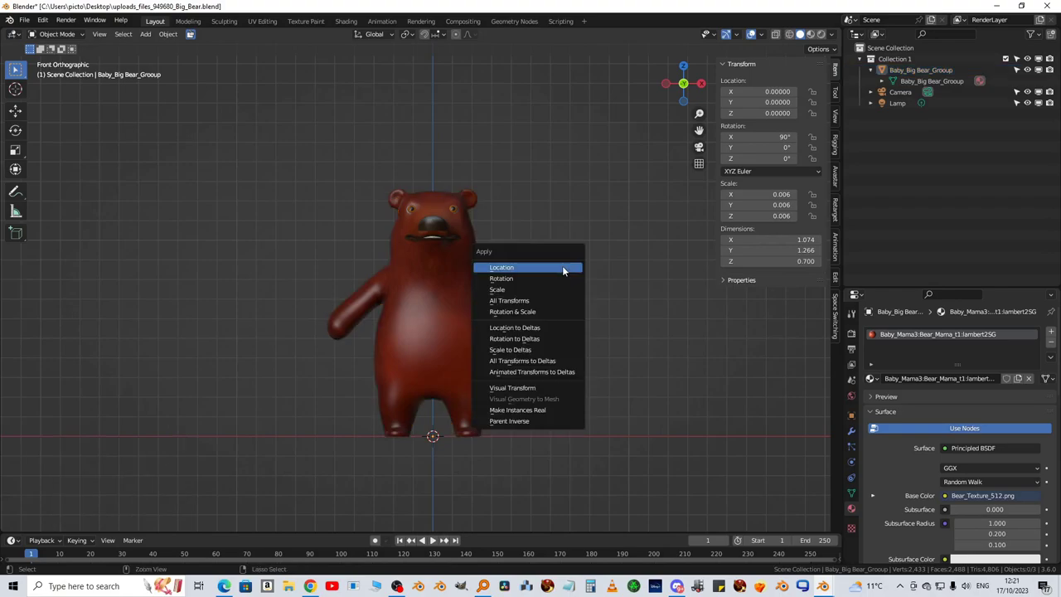
pyautogui.click(516, 302)
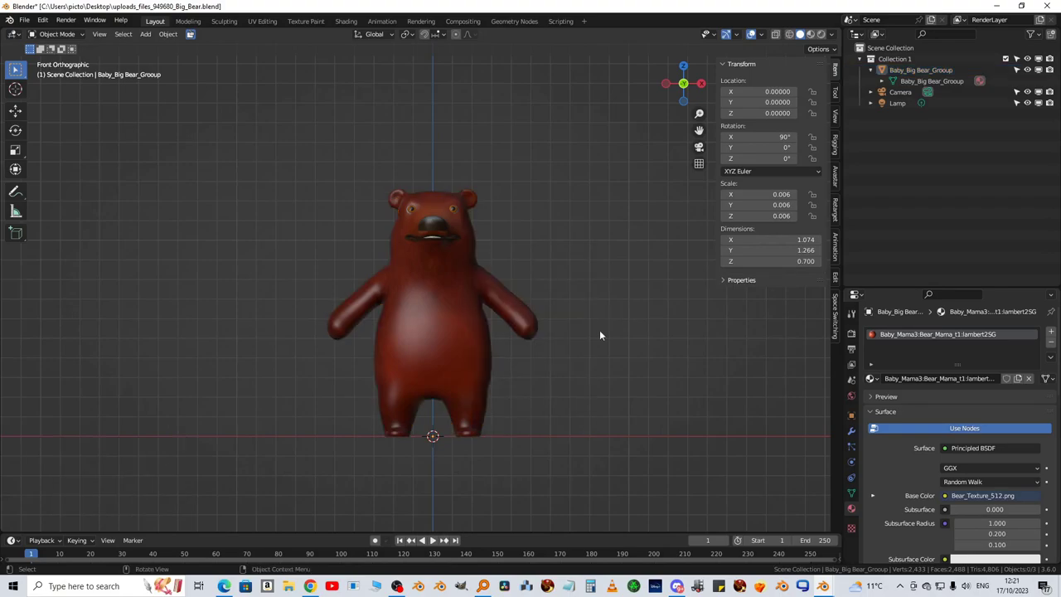
# Add the Avastar '4 - Animation' armature and frame it over the scaled bear
pyautogui.scroll(2, 451, 349)
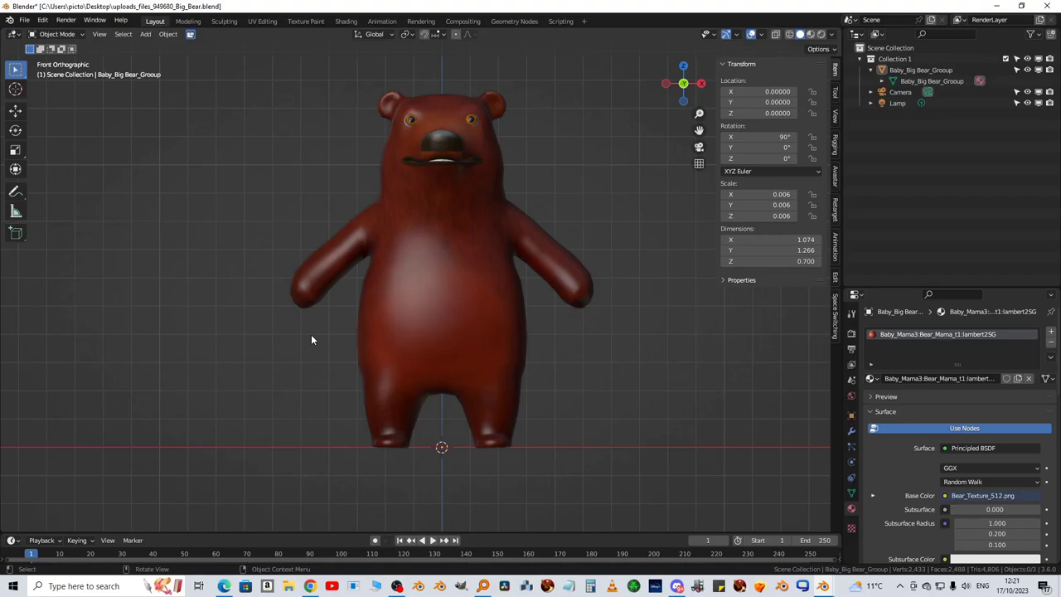
pyautogui.click(145, 35)
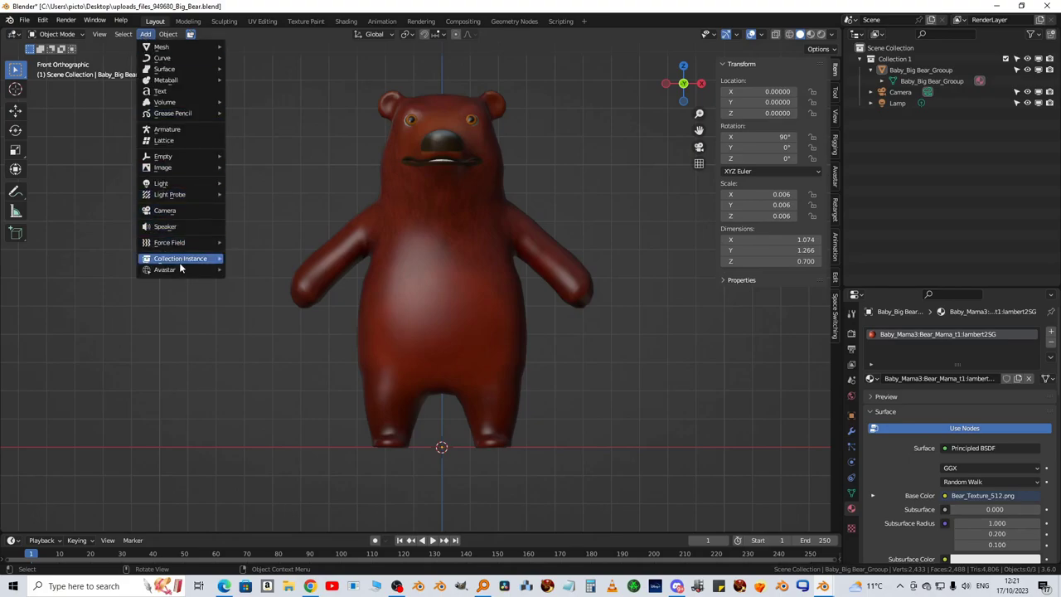
pyautogui.moveTo(182, 271)
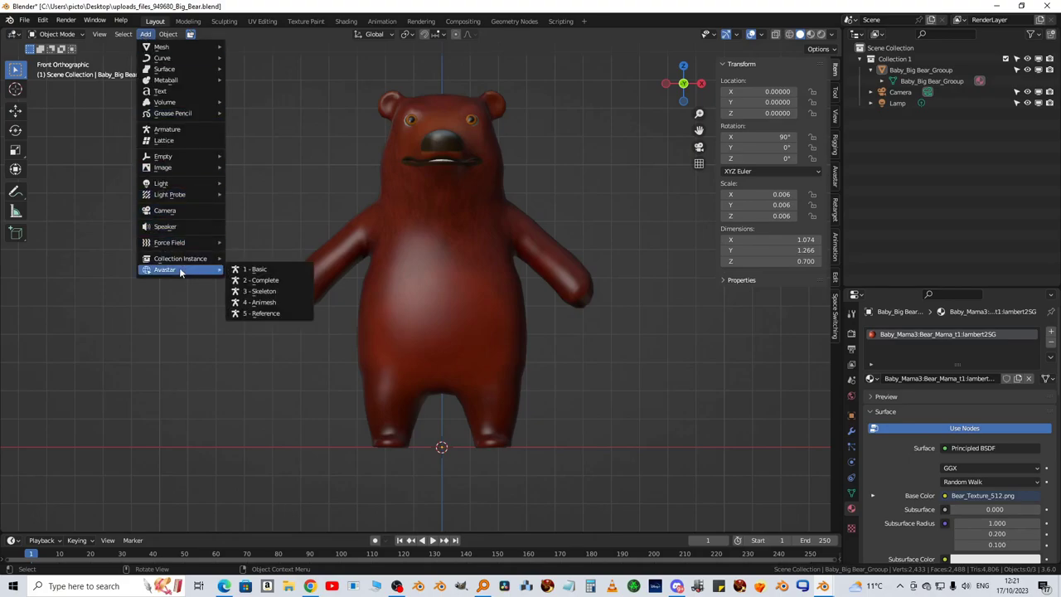
pyautogui.click(267, 302)
pyautogui.scroll(-2, 506, 251)
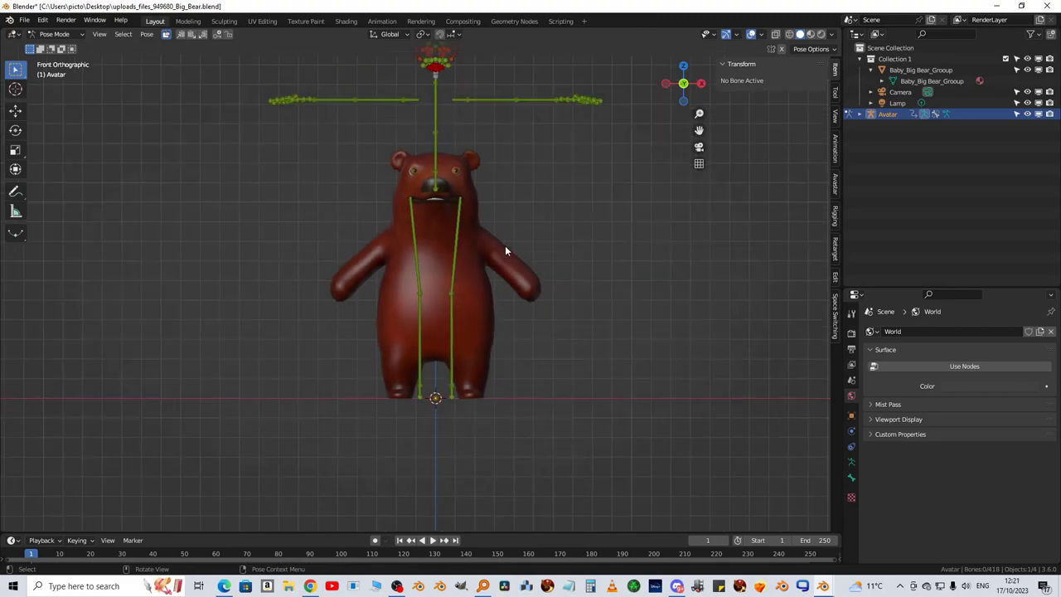
pyautogui.keyDown('shift'); pyautogui.moveTo(502, 226); pyautogui.dragTo(493, 278, button='middle'); pyautogui.keyUp('shift')
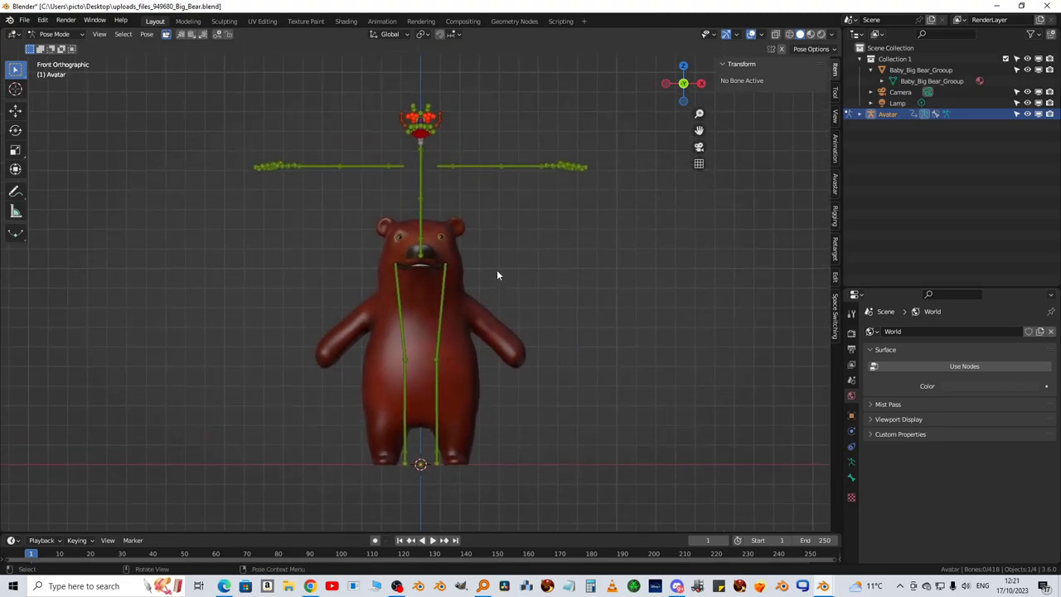
pyautogui.scroll(1, 500, 271)
pyautogui.scroll(-1, 503, 268)
# Switch the armature to Object Mode and scale it down to fit the bear
pyautogui.click(65, 37)
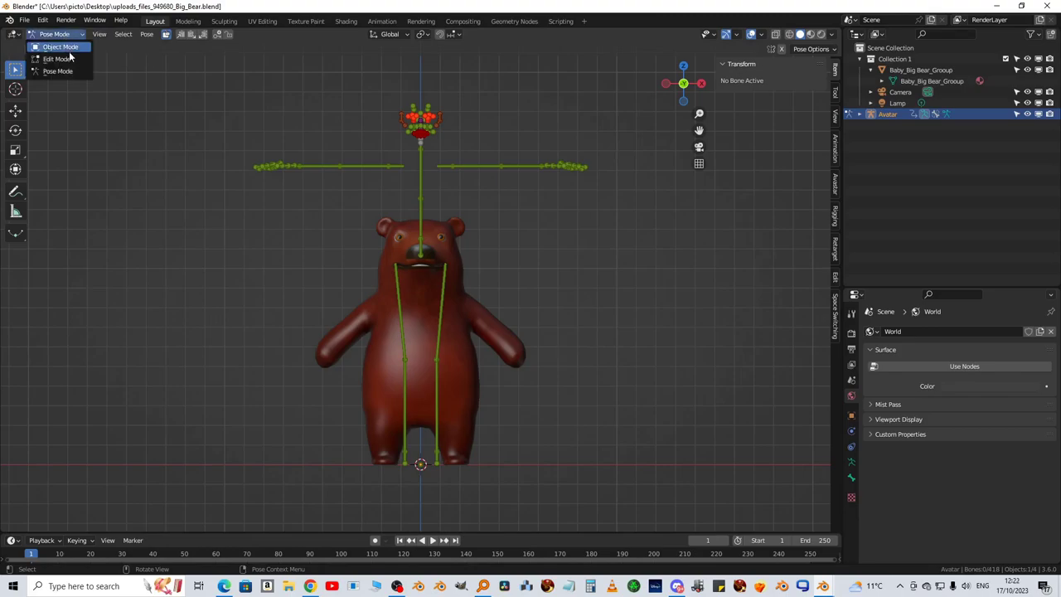
pyautogui.click(66, 47)
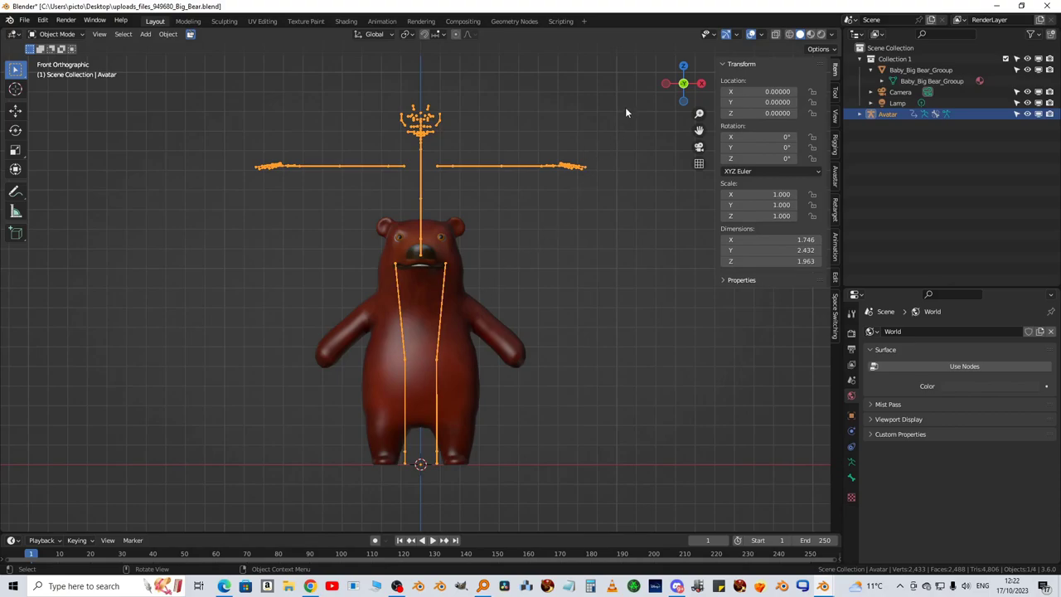
pyautogui.press('s')
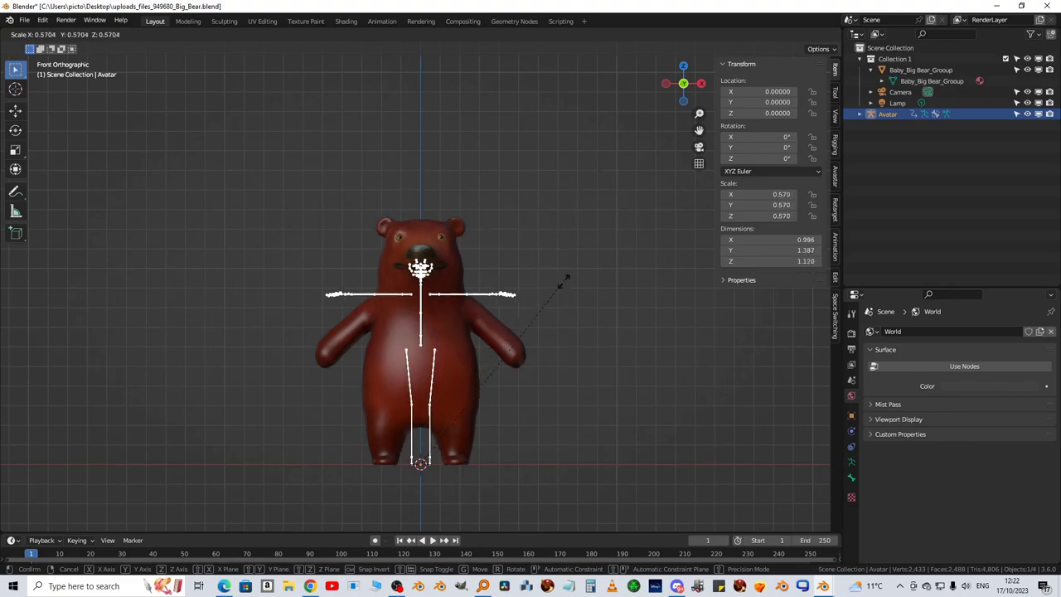
pyautogui.click(533, 378)
pyautogui.keyDown('shift'); pyautogui.moveTo(531, 369); pyautogui.dragTo(445, 293, button='middle'); pyautogui.keyUp('shift')
pyautogui.scroll(5, 492, 271)
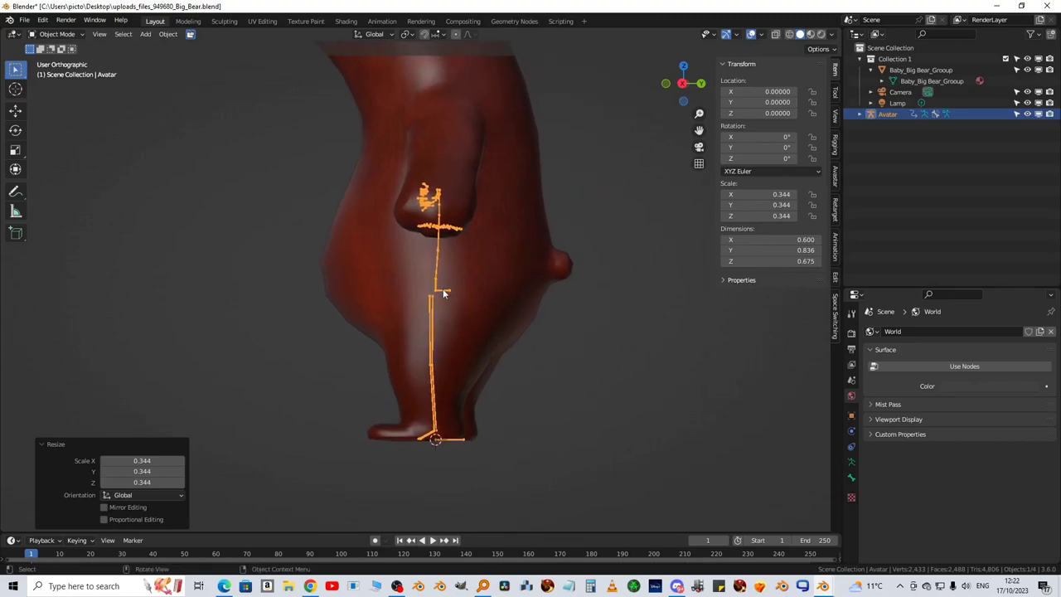
# Reselect the armature and, in side view, enlarge it by 1.062 to sit inside the bear
pyautogui.click(443, 289)
pyautogui.click(442, 288)
pyautogui.click(443, 289)
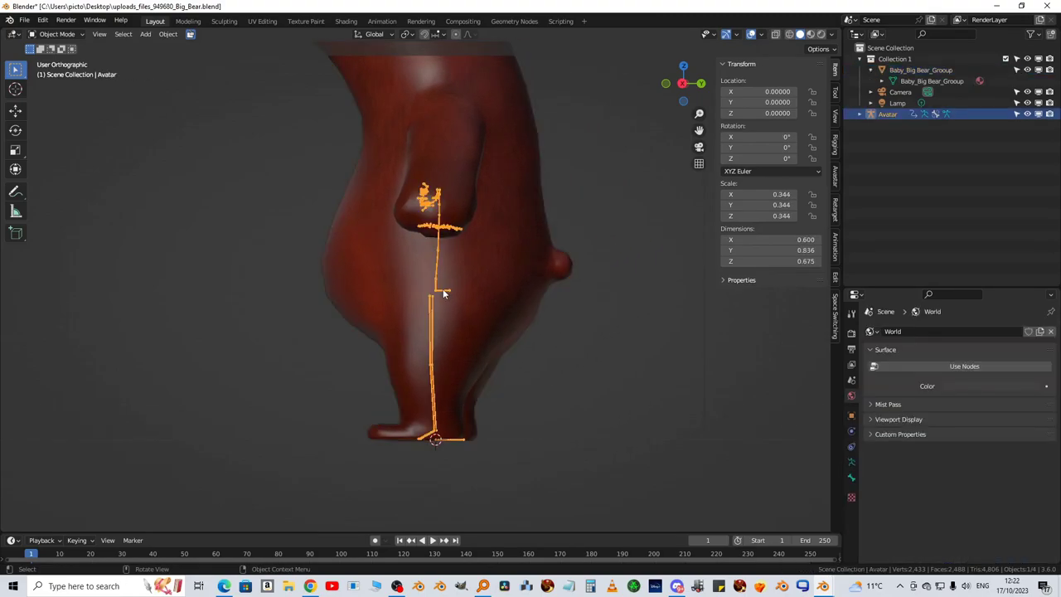
pyautogui.scroll(4, 443, 292)
pyautogui.scroll(-4, 492, 303)
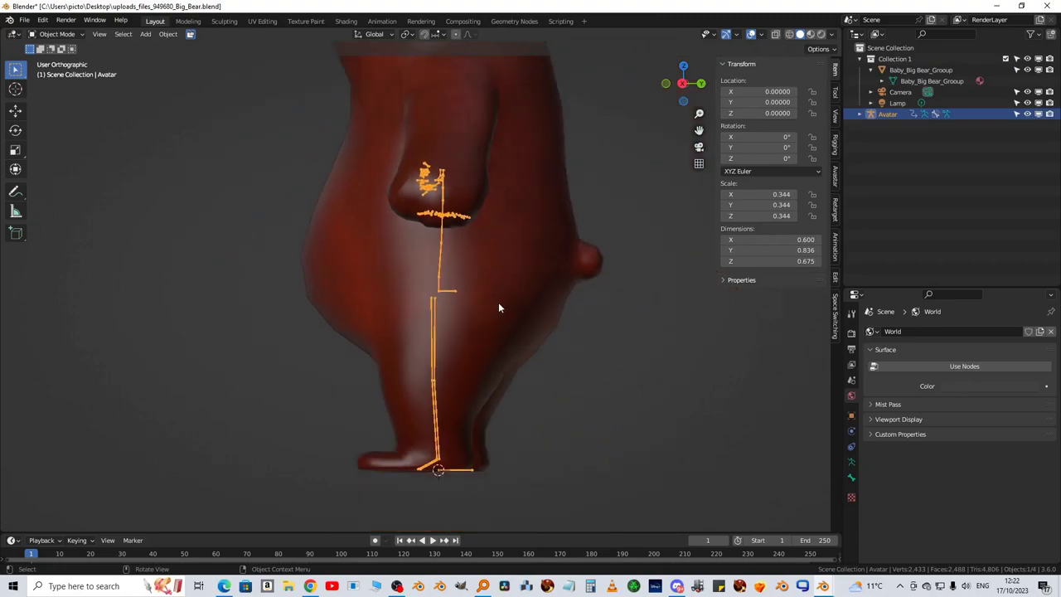
pyautogui.press('KP_3')
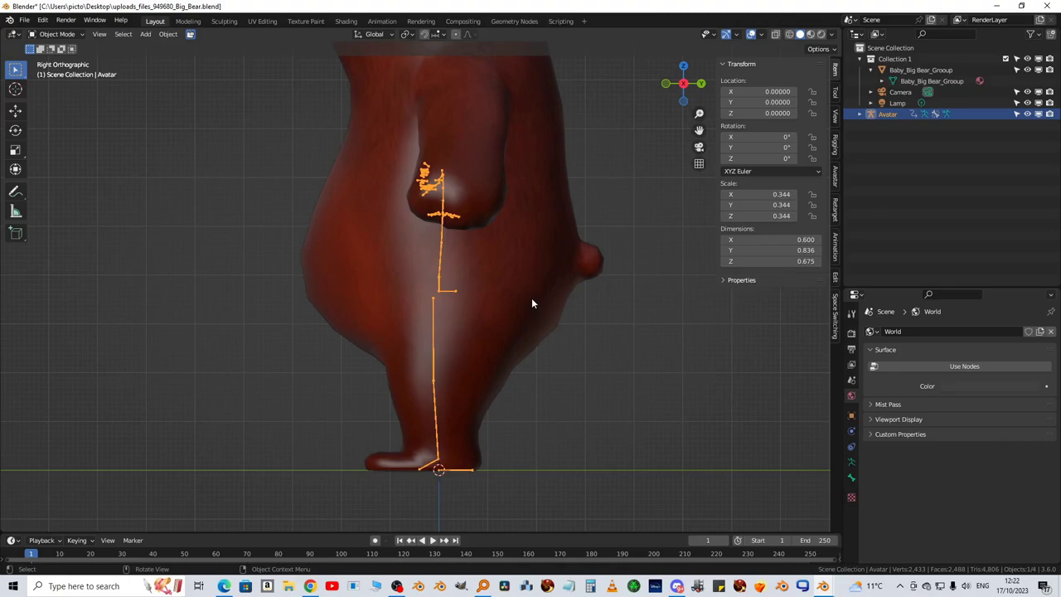
pyautogui.press('s')
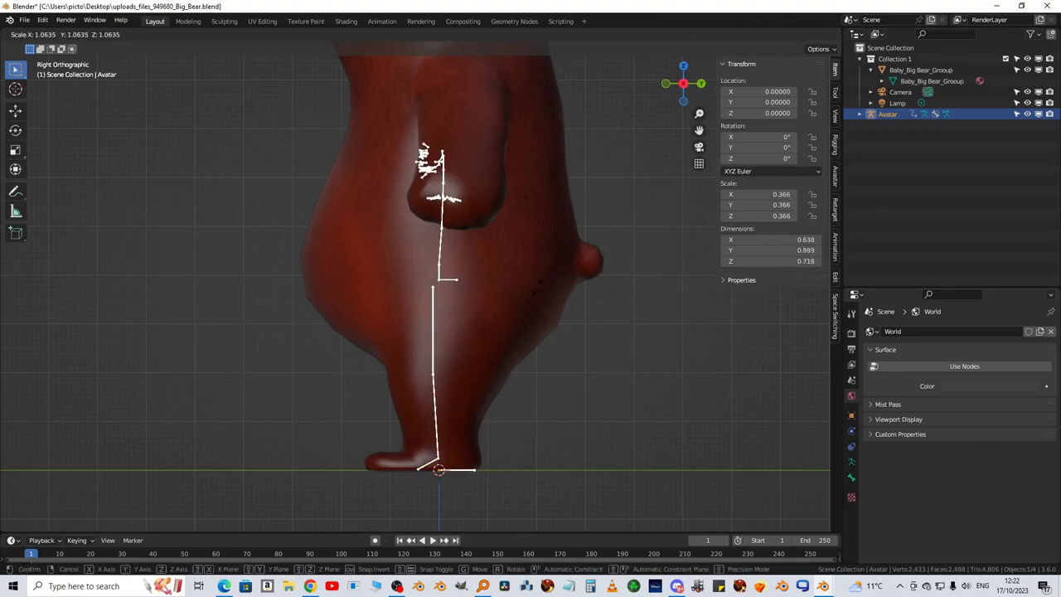
pyautogui.click(537, 290)
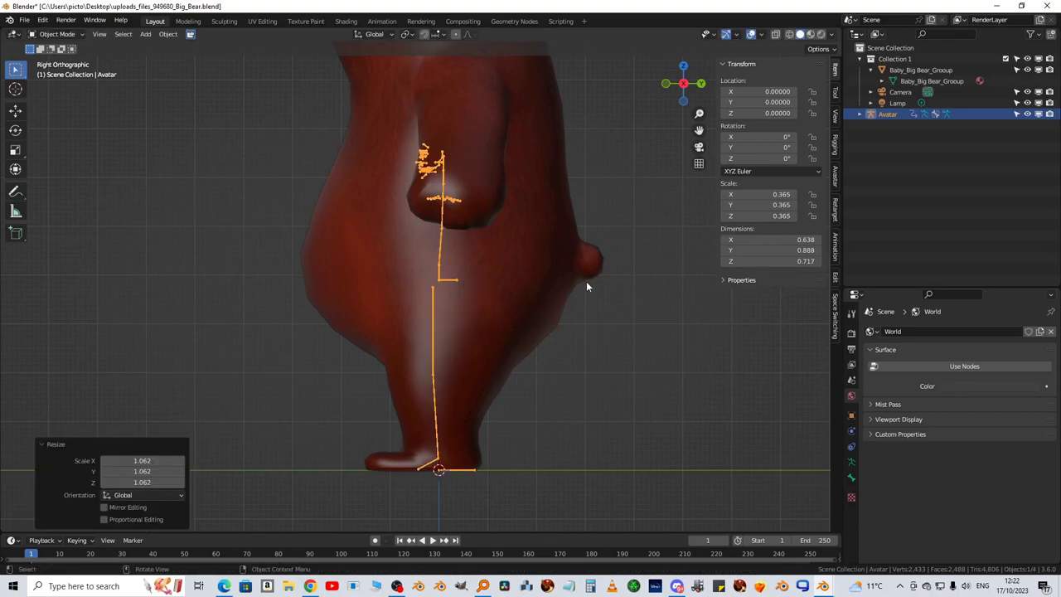
# Return to front view and recentre the bear and armature
pyautogui.press('KP_1')
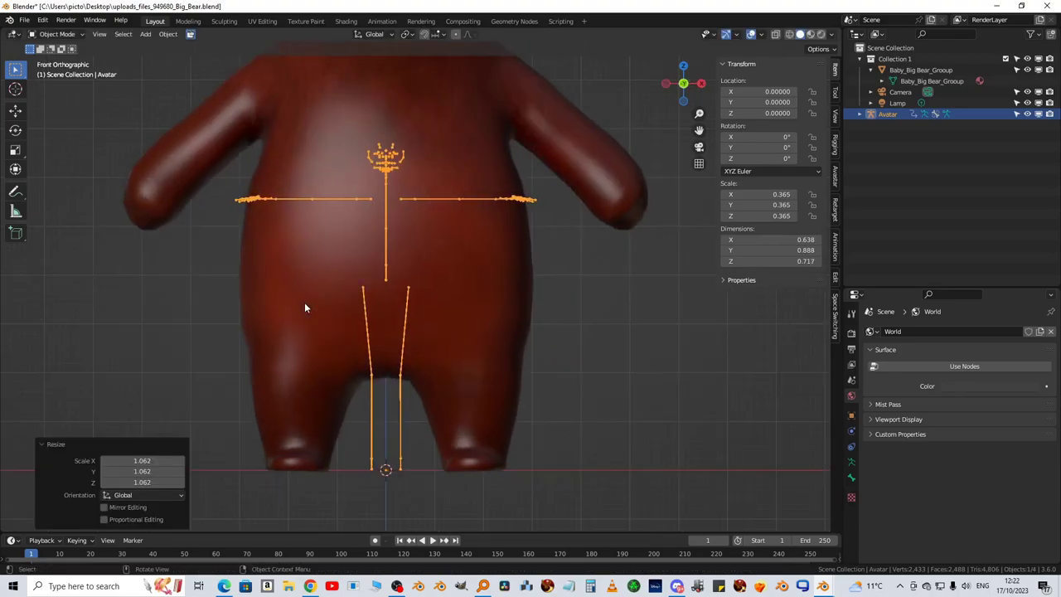
pyautogui.scroll(3, 539, 305)
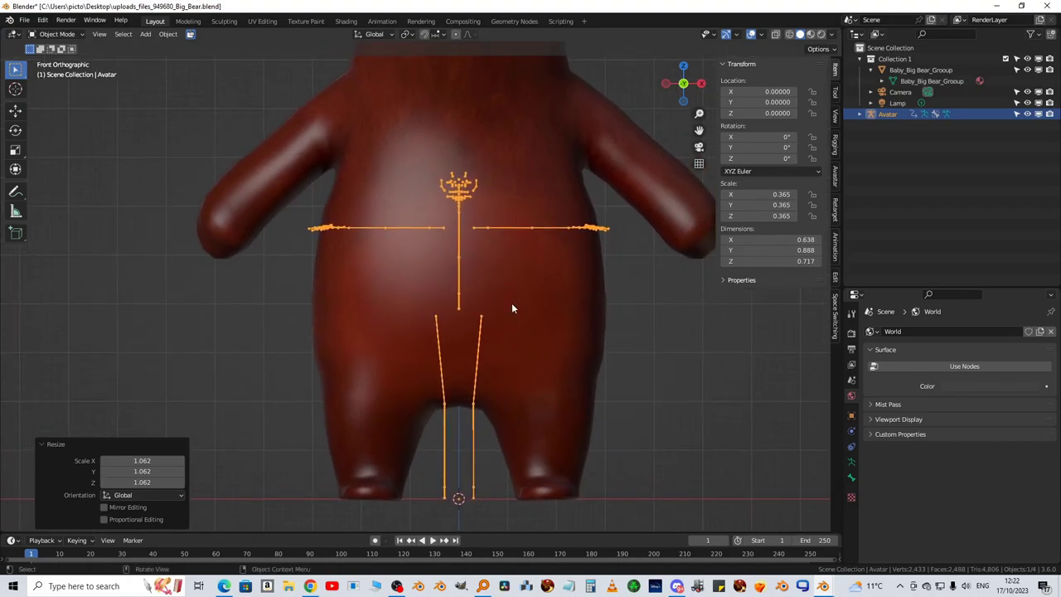
pyautogui.scroll(-2, 509, 303)
pyautogui.keyDown('shift'); pyautogui.moveTo(509, 301); pyautogui.dragTo(493, 359, button='middle'); pyautogui.keyUp('shift')
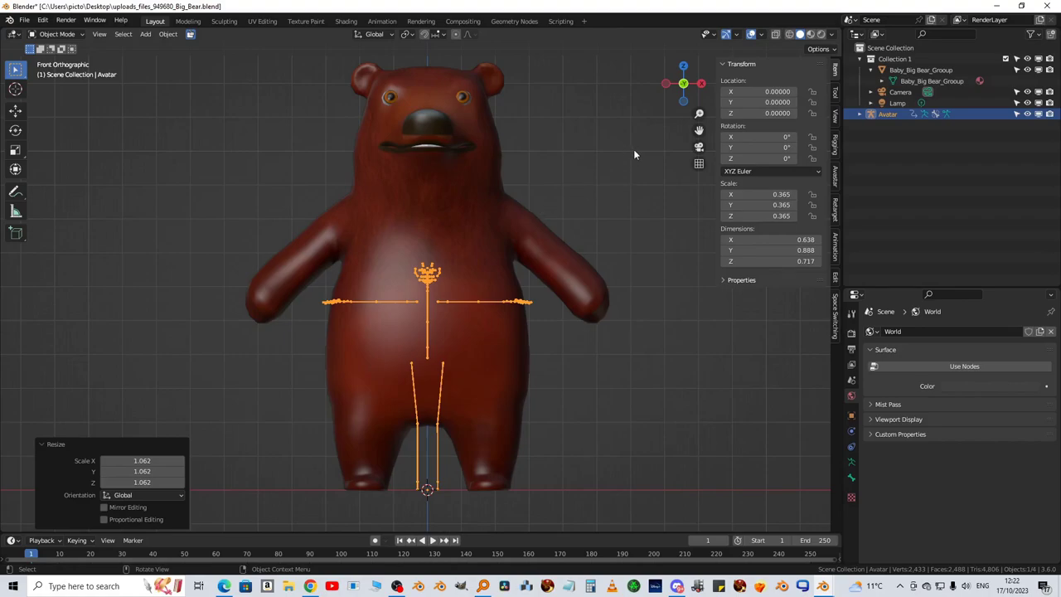
# Put the Avatar rig into Joint Edit and enable X-Axis Mirror in the tool settings
pyautogui.click(836, 179)
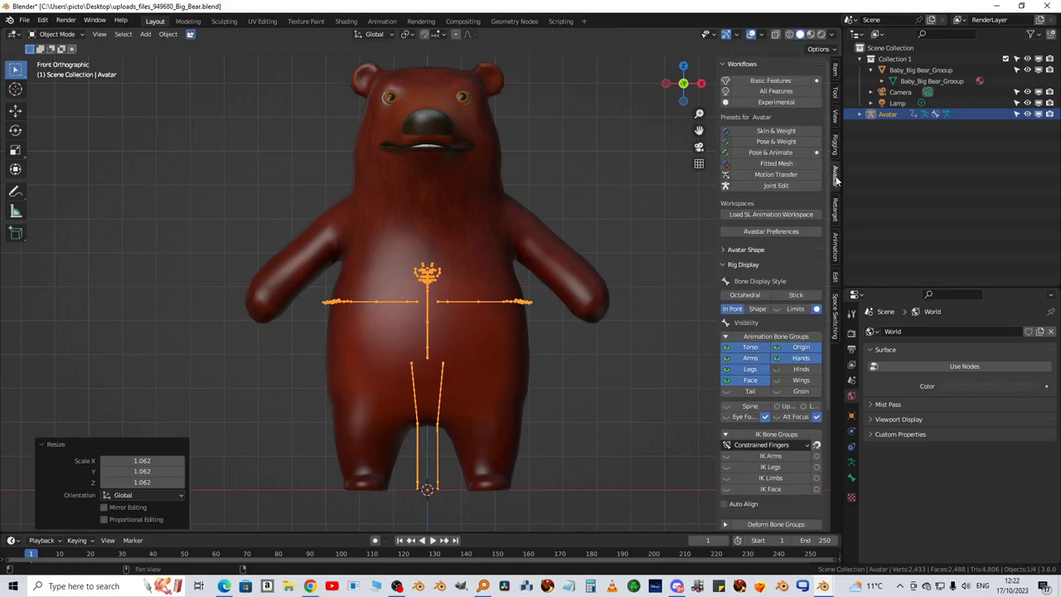
pyautogui.click(769, 185)
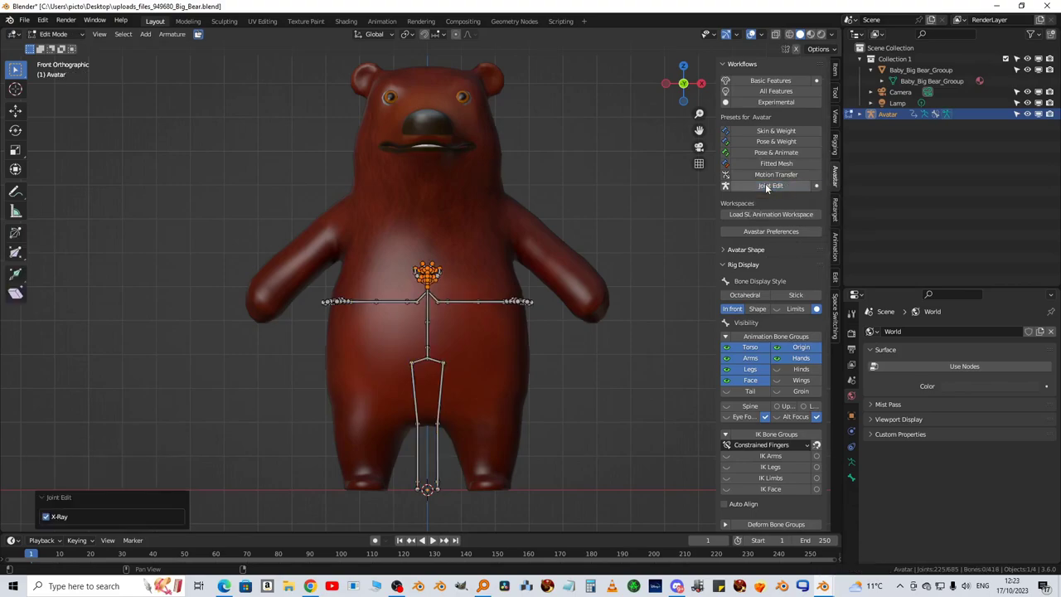
pyautogui.click(853, 315)
pyautogui.click(872, 364)
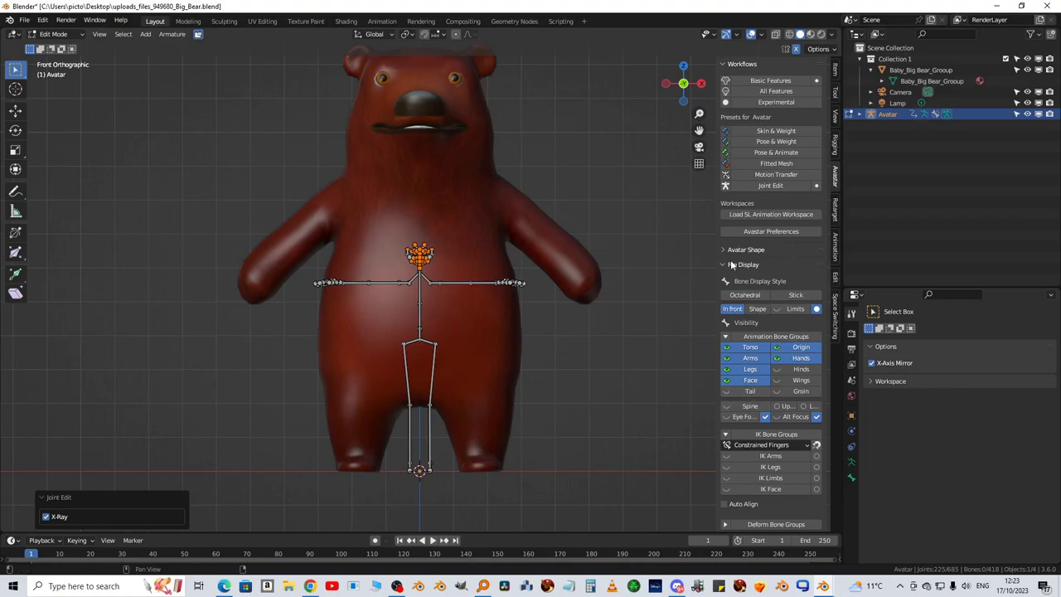
# Expand Special Bone Groups and make the Structure bones visible
pyautogui.scroll(-4, 773, 355)
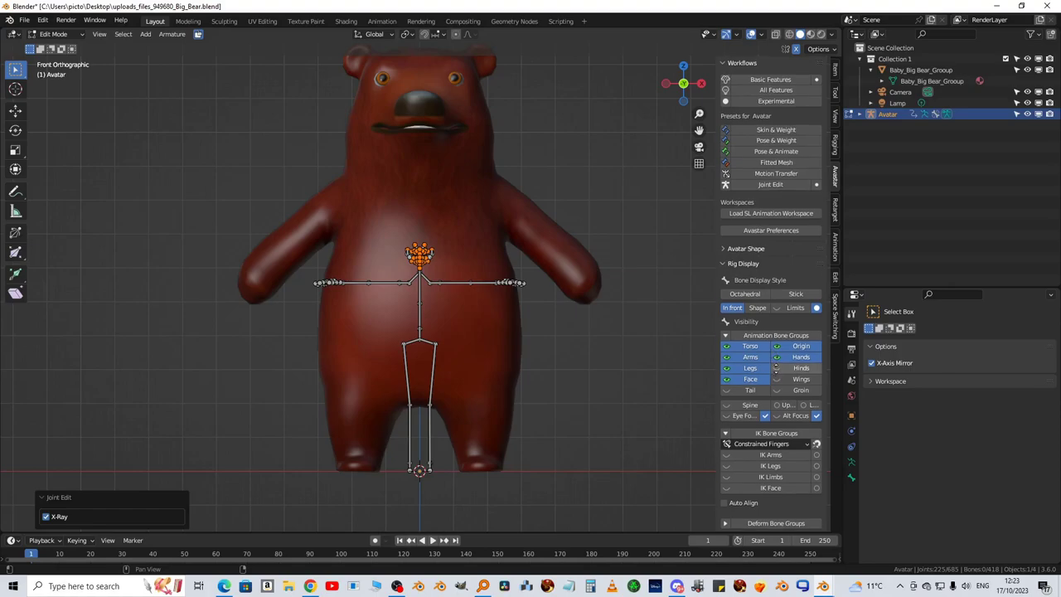
pyautogui.scroll(-4, 786, 291)
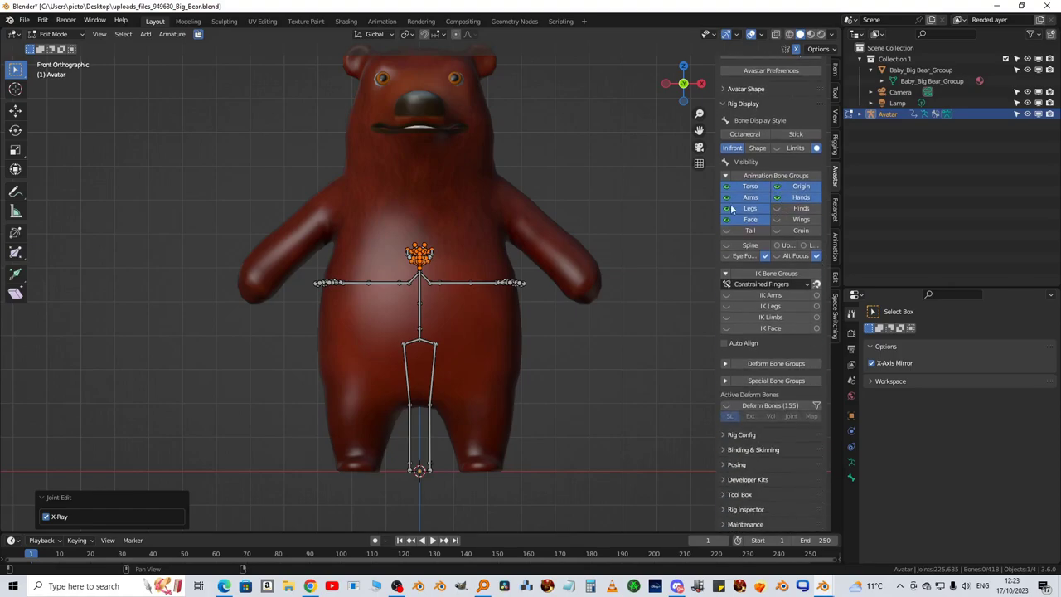
pyautogui.click(726, 381)
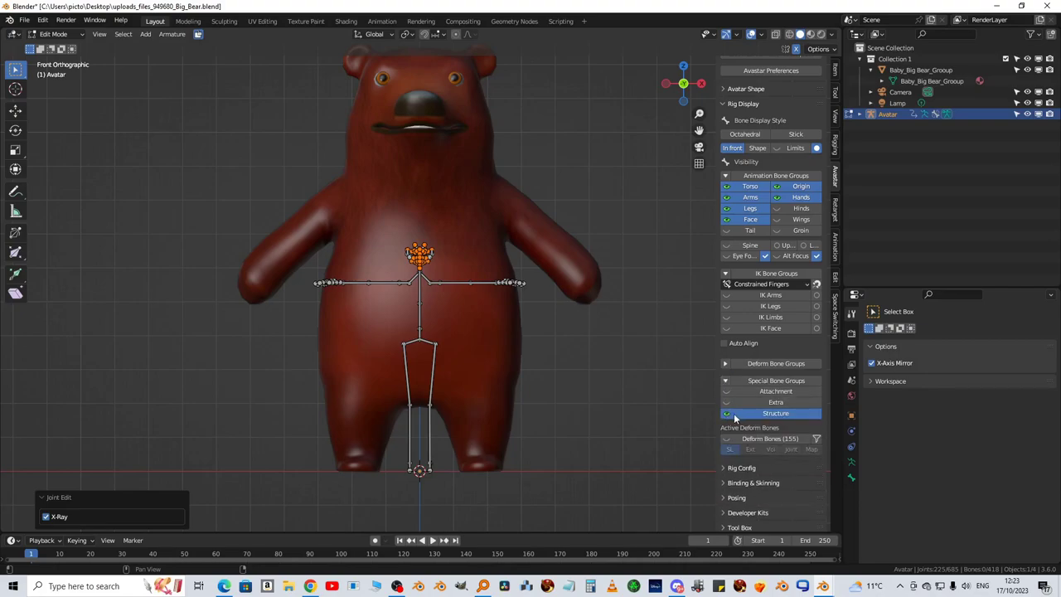
pyautogui.click(727, 413)
pyautogui.click(727, 413)
pyautogui.click(727, 413)
pyautogui.click(727, 414)
pyautogui.click(727, 414)
pyautogui.click(727, 414)
# Make the Extra bones visible, clear the bone selection and return to front view
pyautogui.scroll(1, 477, 355)
pyautogui.keyDown('shift'); pyautogui.moveTo(484, 355); pyautogui.dragTo(507, 274, button='middle'); pyautogui.keyUp('shift')
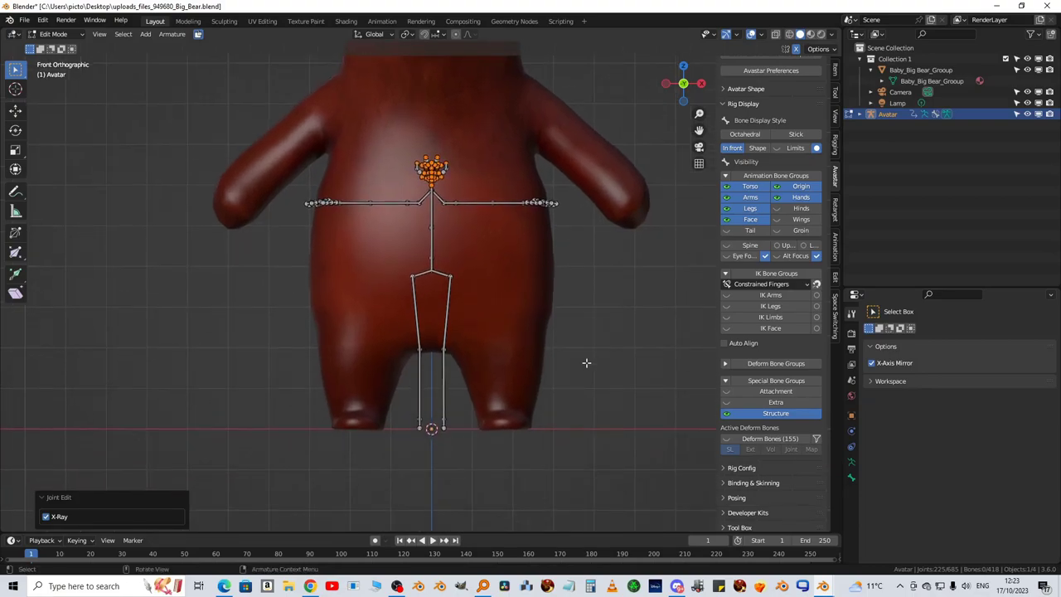
pyautogui.click(727, 402)
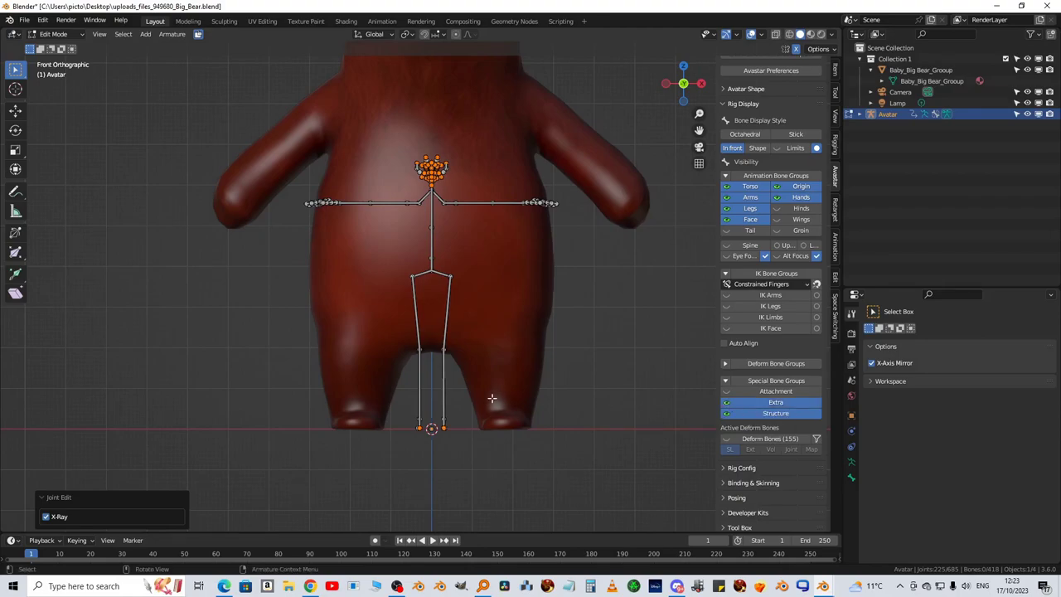
pyautogui.moveTo(491, 398); pyautogui.dragTo(498, 397, button='middle')
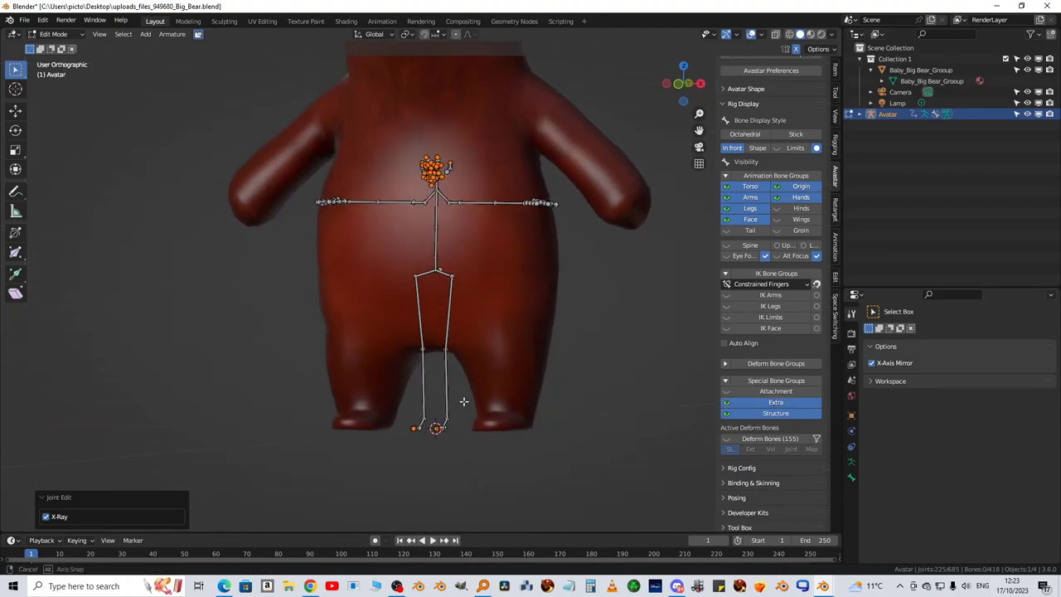
pyautogui.click(494, 312)
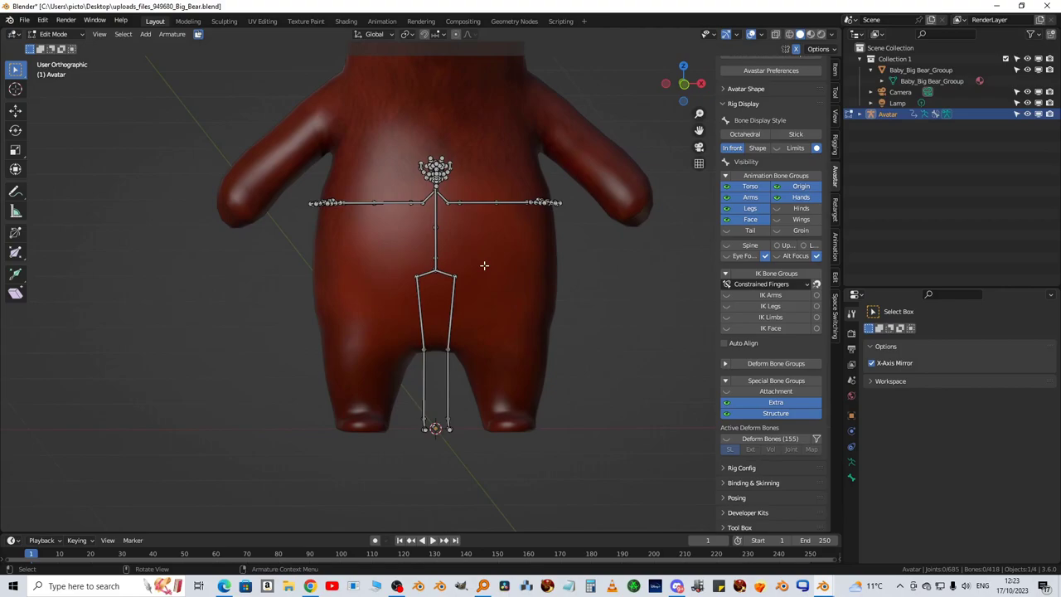
pyautogui.press('KP_1')
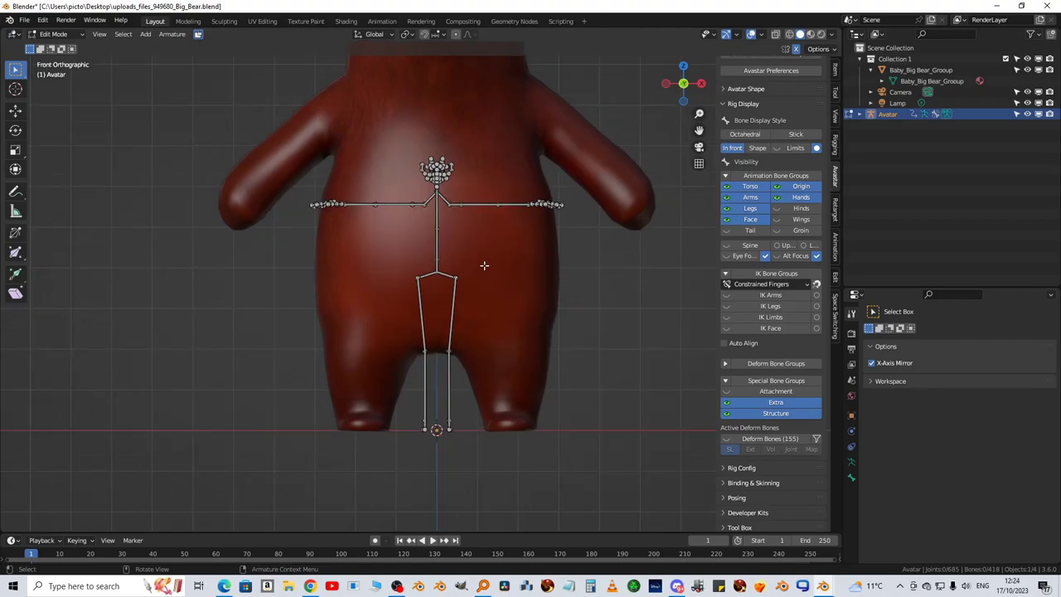
# Move the right leg bones 0.14543 outward along X, mirrored into both legs
pyautogui.moveTo(481, 258)
pyautogui.keyDown('ctrl'); pyautogui.mouseDown(button='right')
pyautogui.moveTo(505, 307)
pyautogui.moveTo(510, 411)
pyautogui.moveTo(468, 467)
pyautogui.moveTo(446, 438)
pyautogui.moveTo(441, 299)
pyautogui.moveTo(454, 264)
pyautogui.moveTo(493, 250)
pyautogui.mouseUp(button='right'); pyautogui.keyUp('ctrl')
pyautogui.press('g')
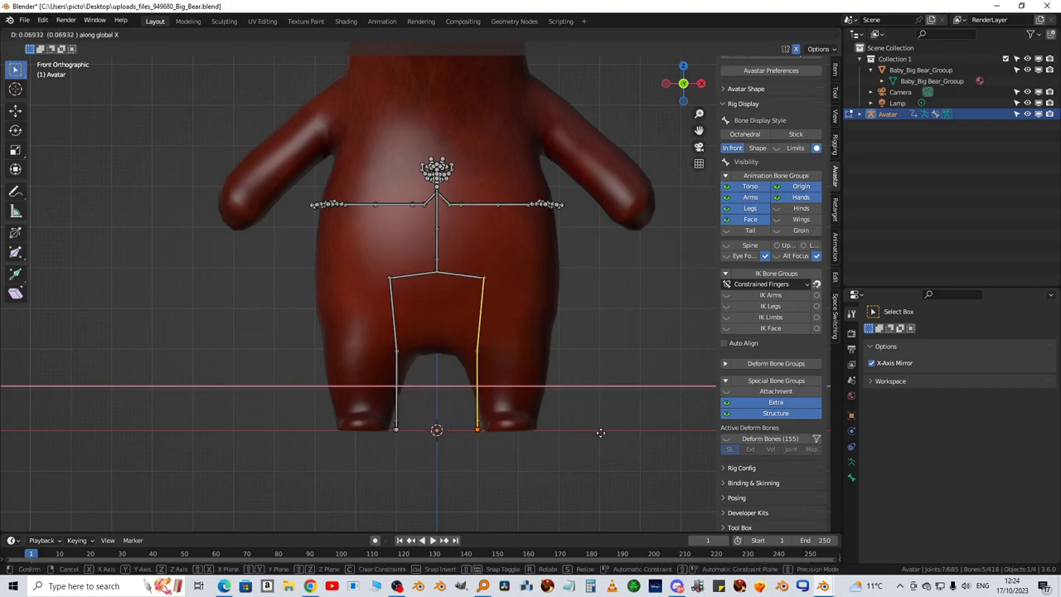
pyautogui.click(618, 433)
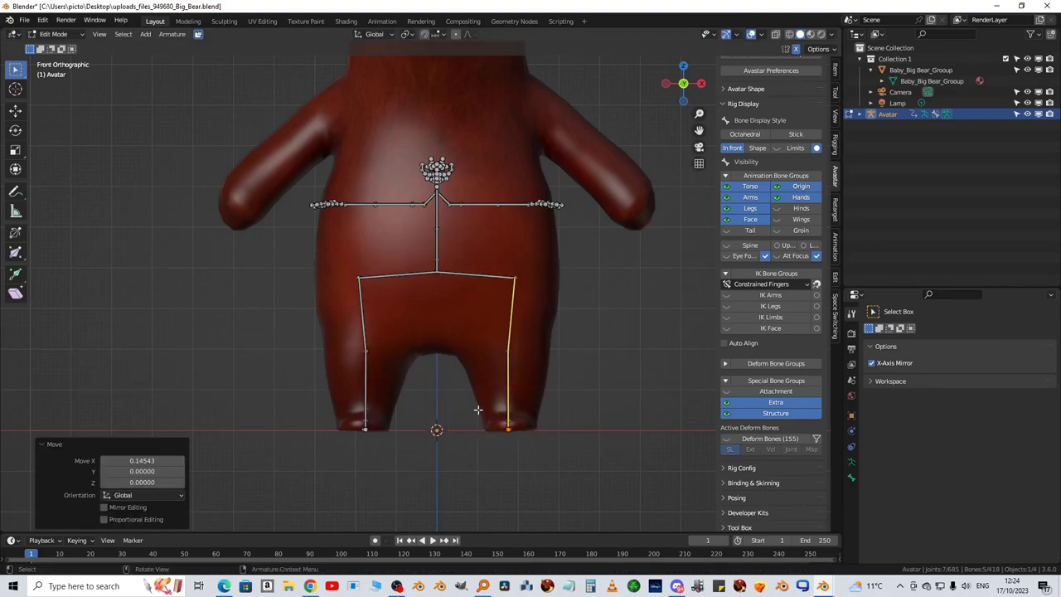
pyautogui.scroll(1, 481, 411)
pyautogui.scroll(-3, 552, 316)
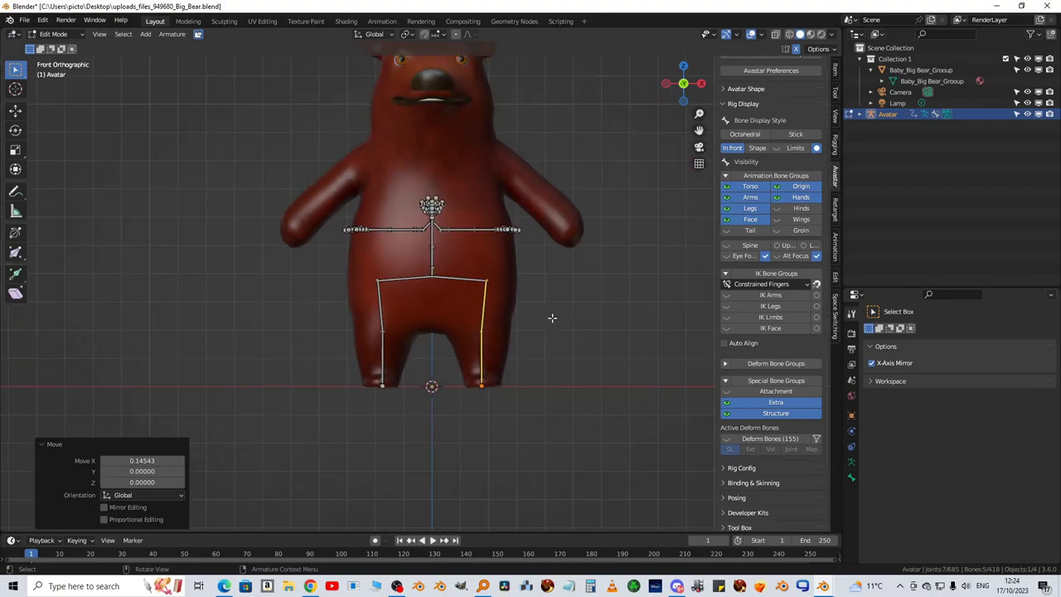
pyautogui.keyDown('shift'); pyautogui.moveTo(576, 317); pyautogui.dragTo(578, 334, button='middle'); pyautogui.keyUp('shift')
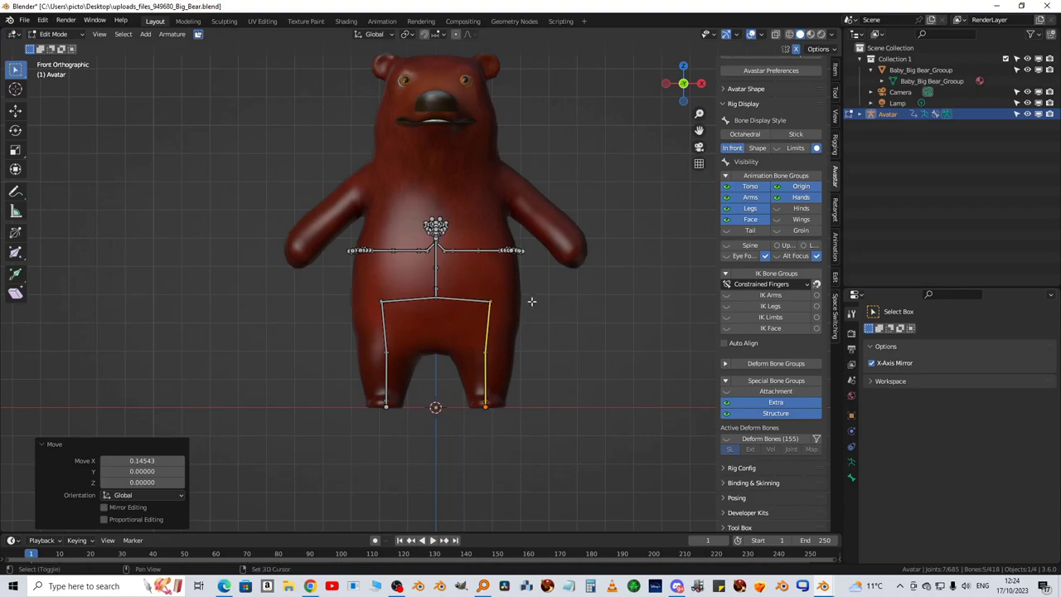
pyautogui.keyDown('shift'); pyautogui.moveTo(531, 301); pyautogui.dragTo(517, 398, button='middle'); pyautogui.keyUp('shift')
pyautogui.click(618, 440)
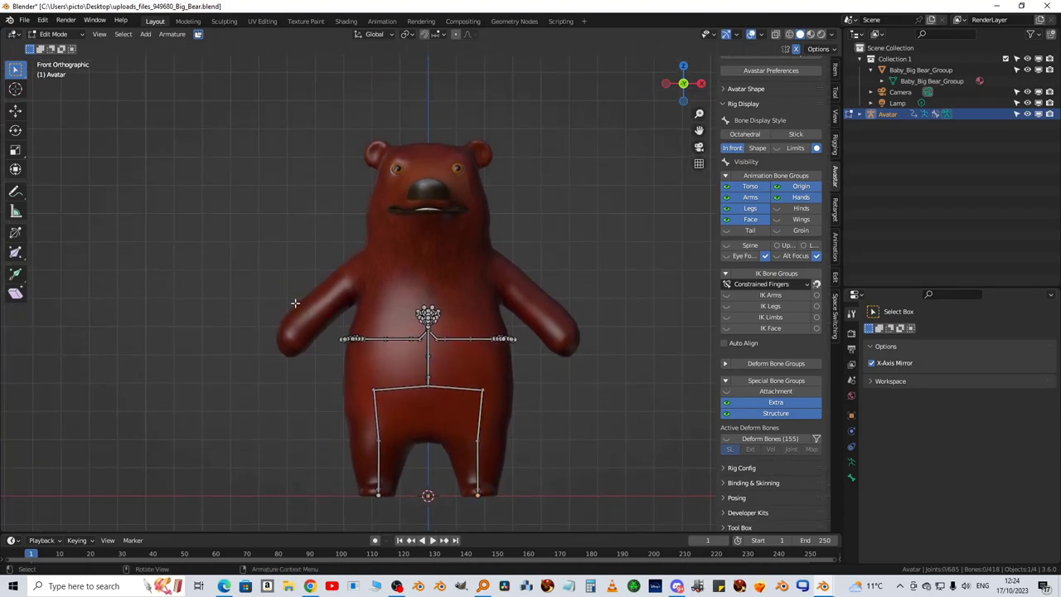
# Raise the upper-body bones 0.10112 along Z
pyautogui.moveTo(280, 289)
pyautogui.keyDown('ctrl'); pyautogui.mouseDown(button='right')
pyautogui.moveTo(441, 252)
pyautogui.moveTo(543, 264)
pyautogui.moveTo(596, 296)
pyautogui.moveTo(613, 336)
pyautogui.moveTo(591, 371)
pyautogui.moveTo(375, 362)
pyautogui.moveTo(290, 332)
pyautogui.mouseUp(button='right'); pyautogui.keyUp('ctrl')
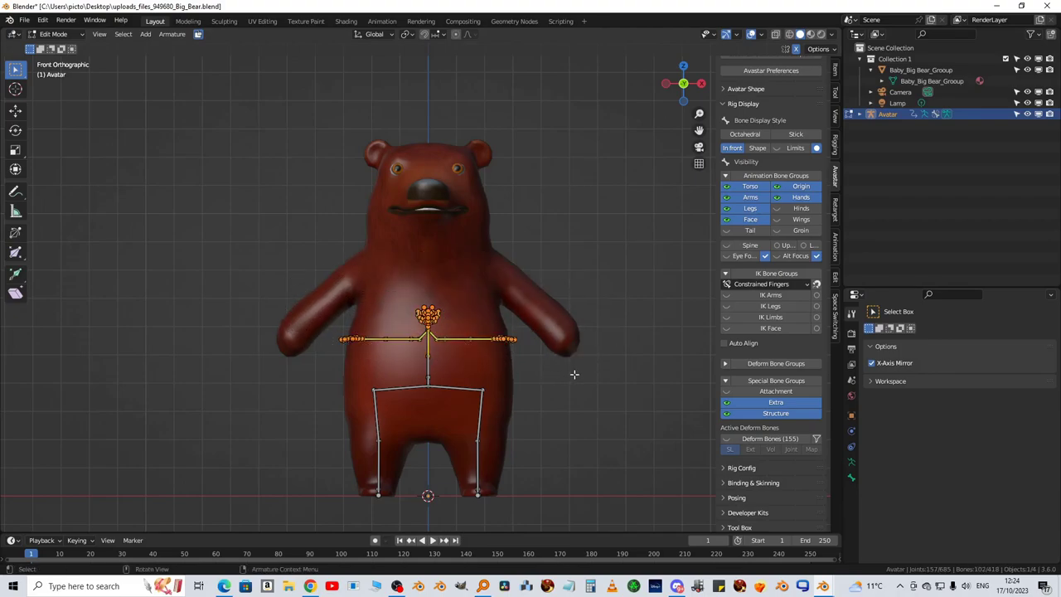
pyautogui.press('g')
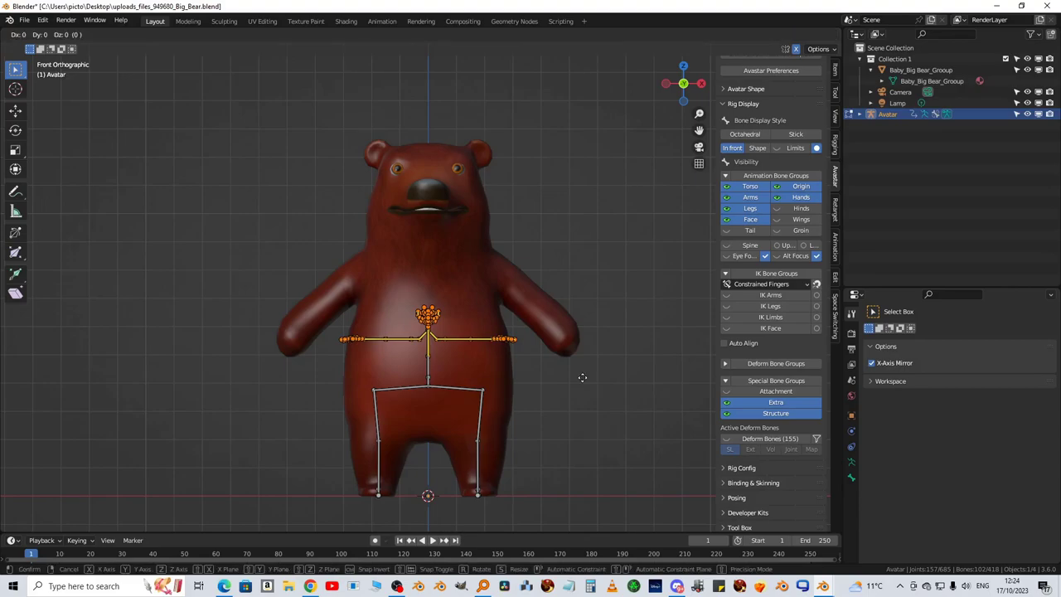
pyautogui.press('z')
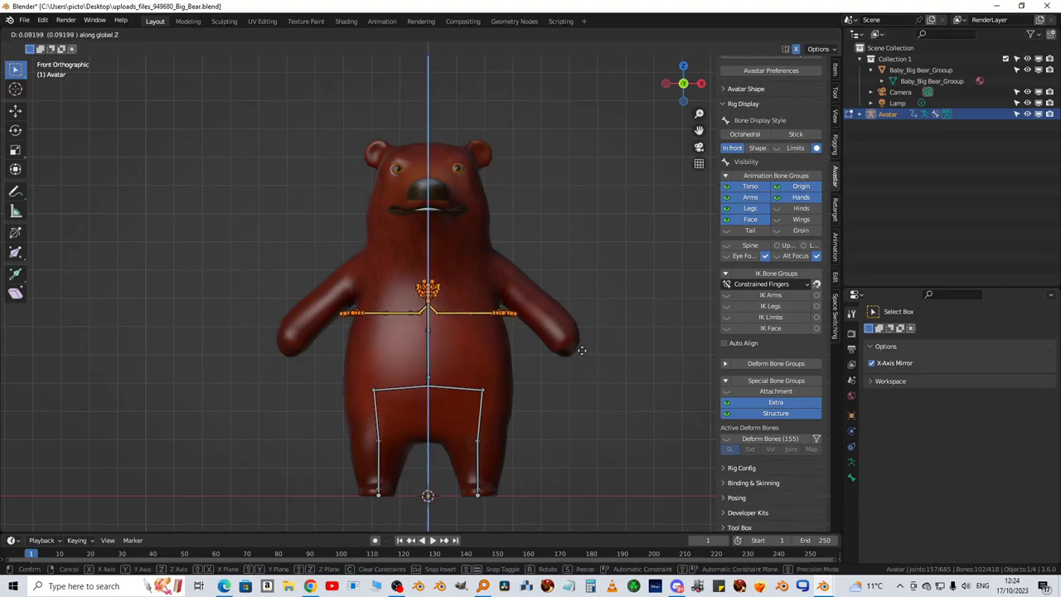
pyautogui.click(578, 336)
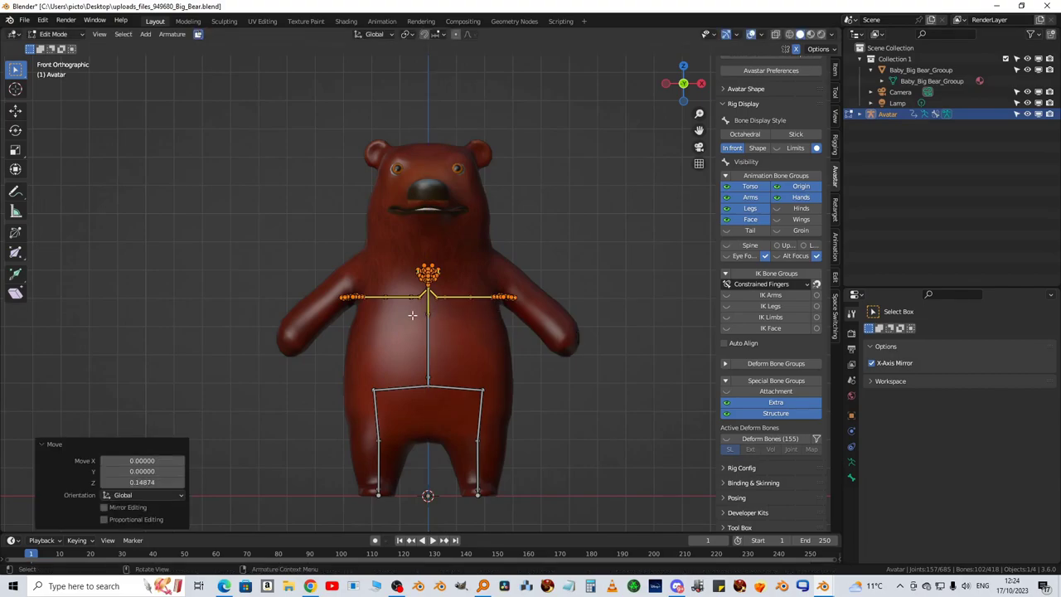
pyautogui.scroll(2, 457, 340)
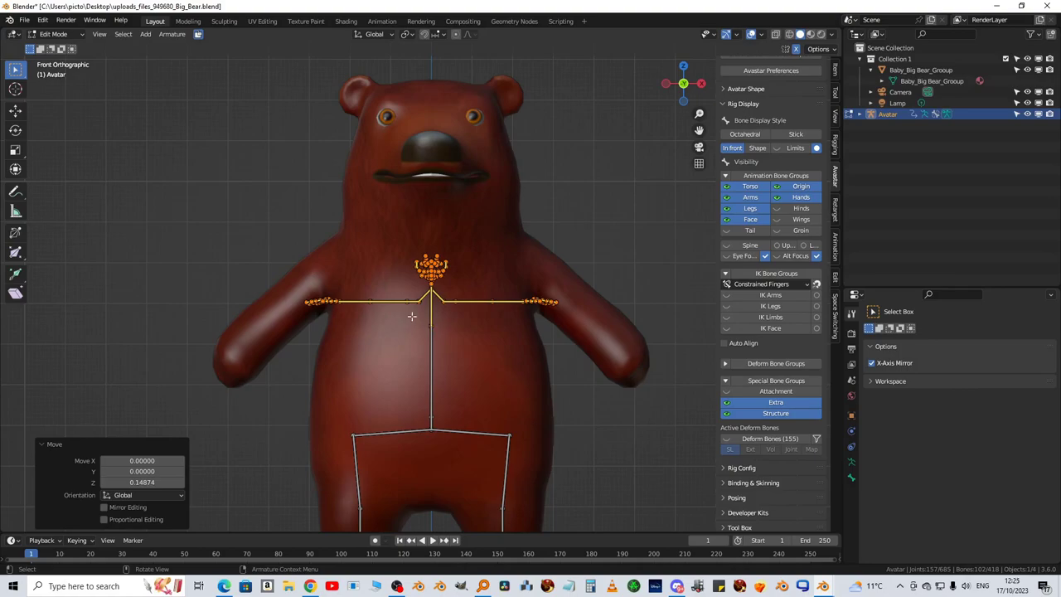
# Raise the chest and head bones further along Z, by 0.02596, to the bear's shoulders
pyautogui.keyDown('ctrl'); pyautogui.moveTo(412, 316); pyautogui.dragTo(456, 366); pyautogui.keyUp('ctrl')
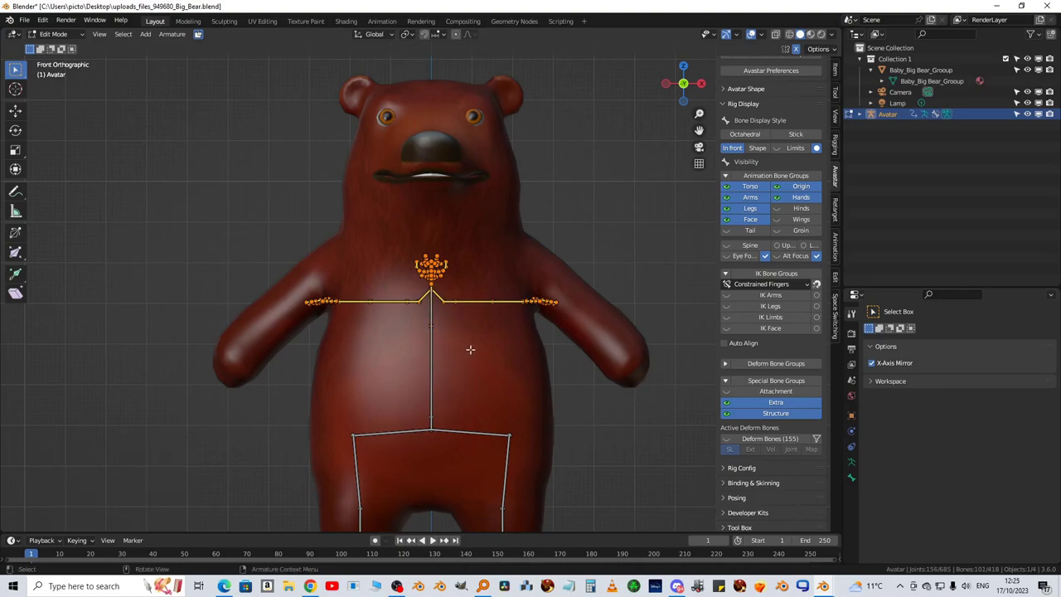
pyautogui.scroll(-1, 470, 349)
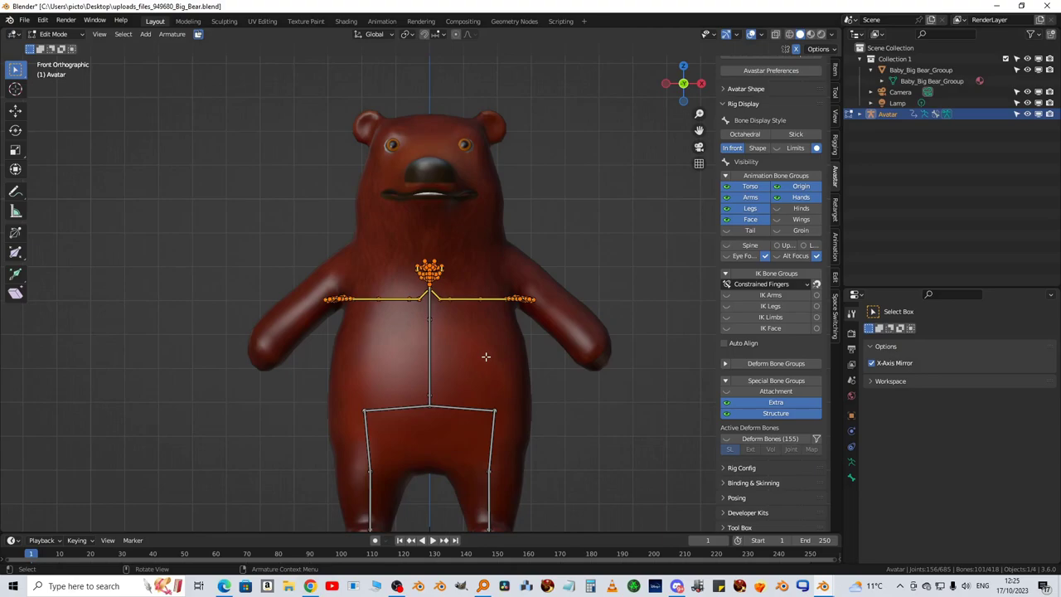
pyautogui.press('g')
pyautogui.press('z')
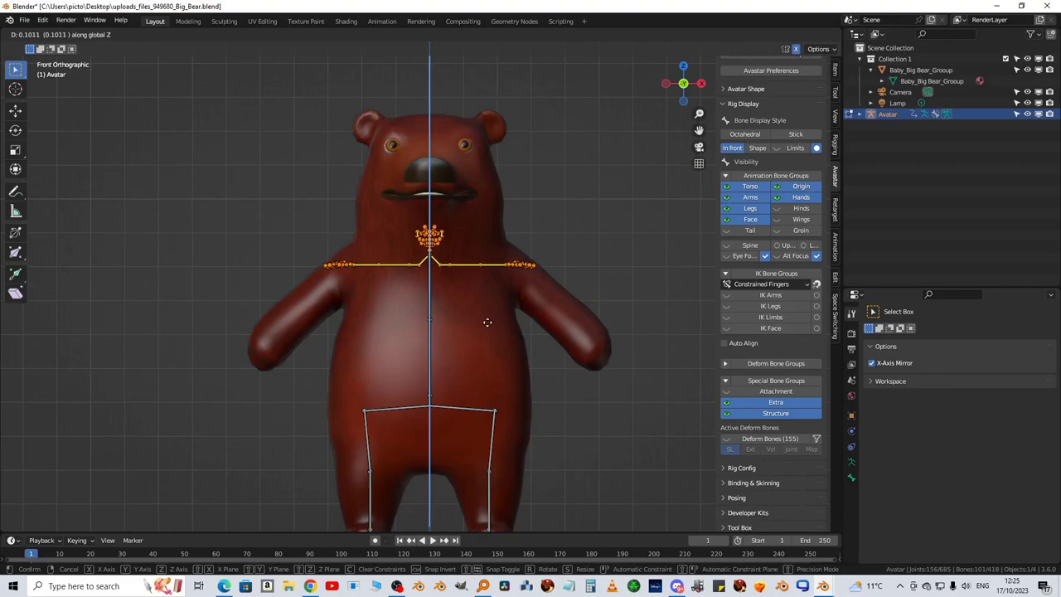
pyautogui.click(488, 321)
pyautogui.scroll(4, 377, 303)
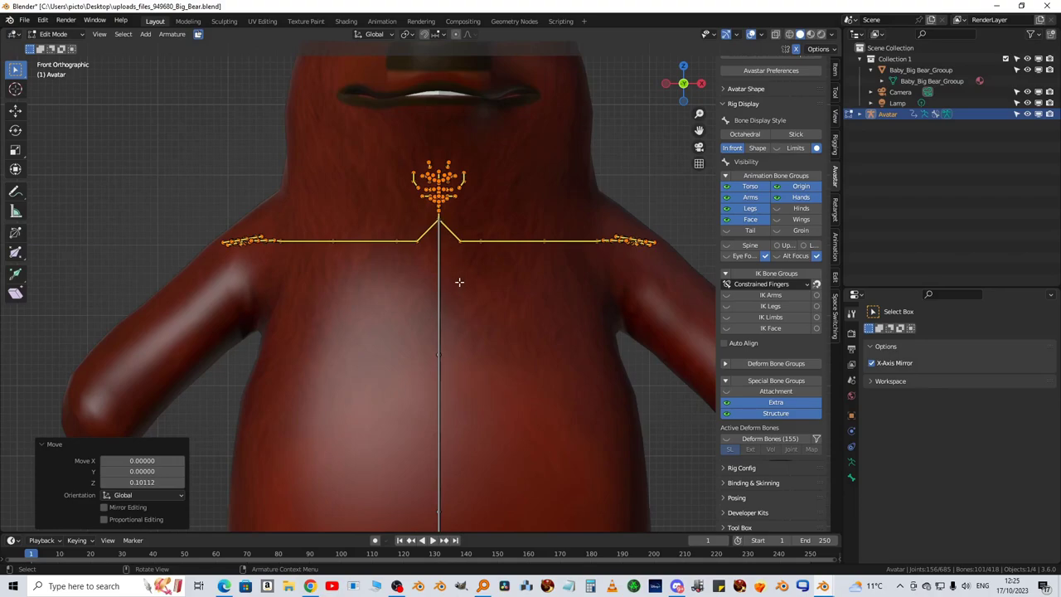
pyautogui.press('g')
pyautogui.press('z')
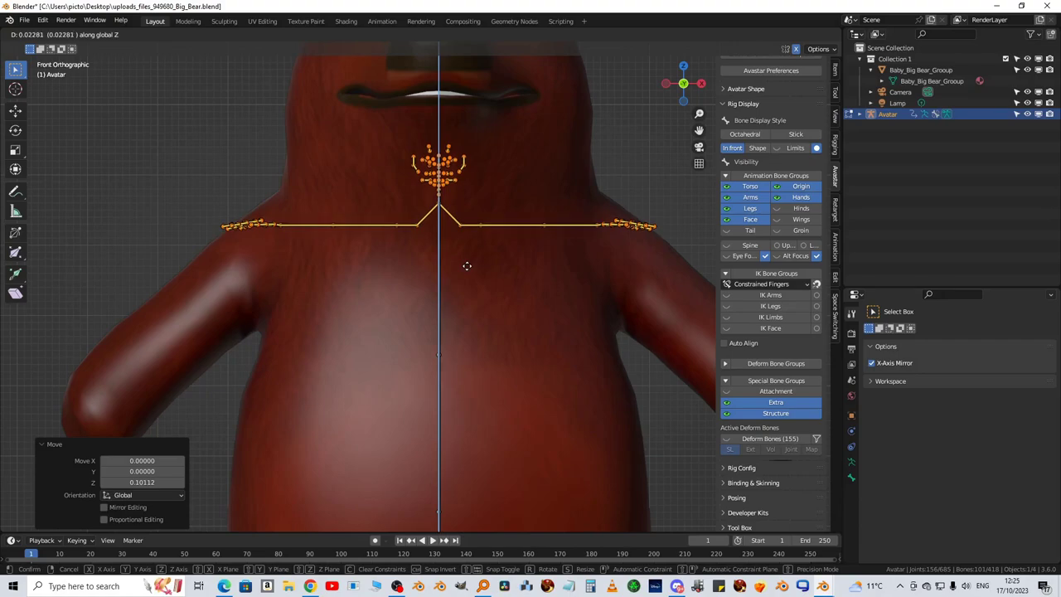
pyautogui.click(467, 263)
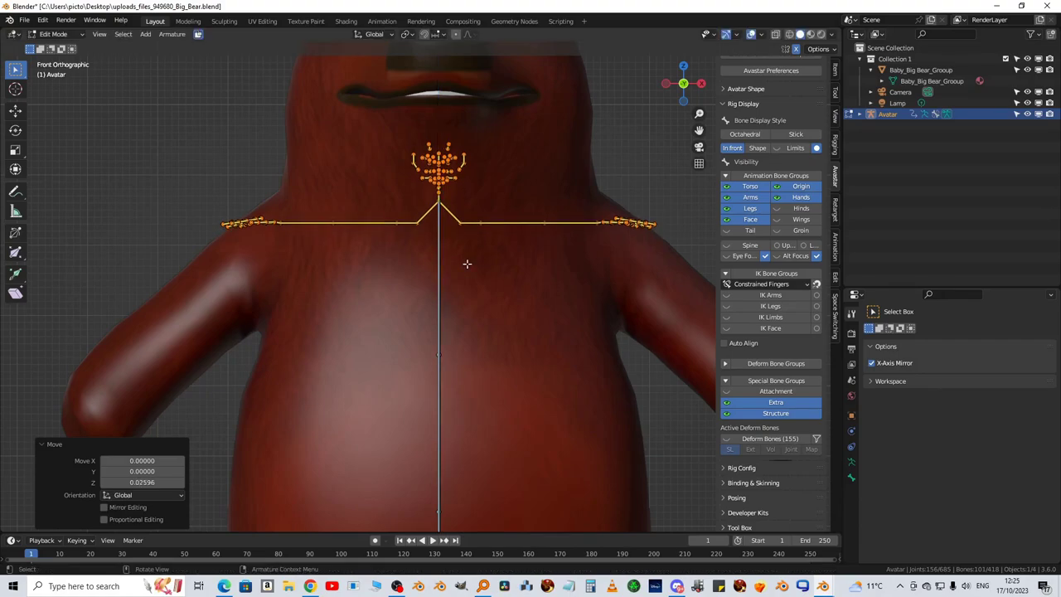
pyautogui.scroll(-6, 467, 264)
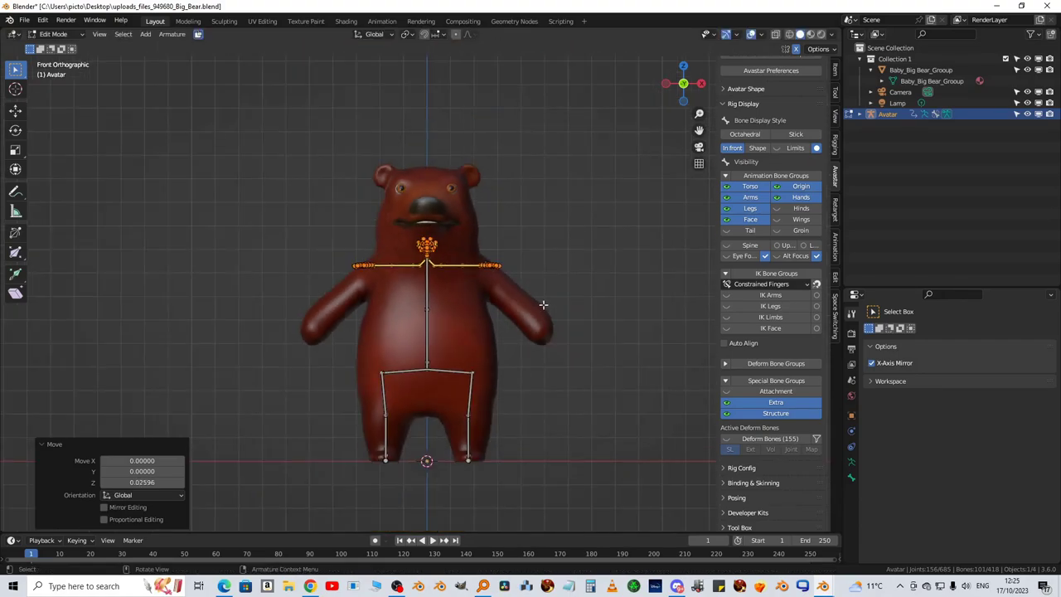
pyautogui.keyDown('shift'); pyautogui.moveTo(569, 306); pyautogui.dragTo(516, 345, button='middle'); pyautogui.keyUp('shift')
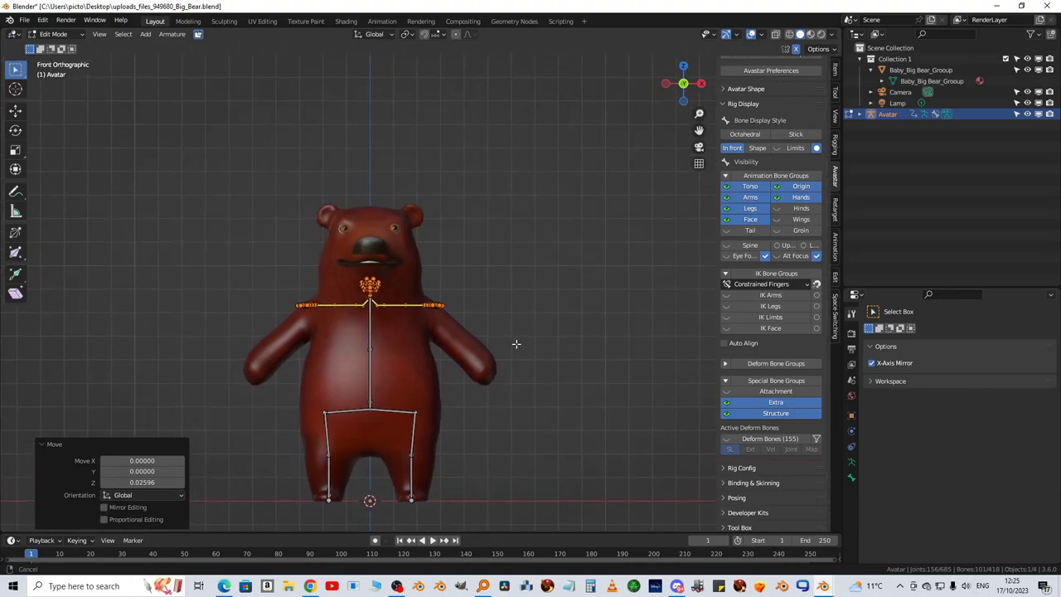
# Select the right shoulder and arm bones and scale them
pyautogui.click(614, 322)
pyautogui.scroll(4, 510, 317)
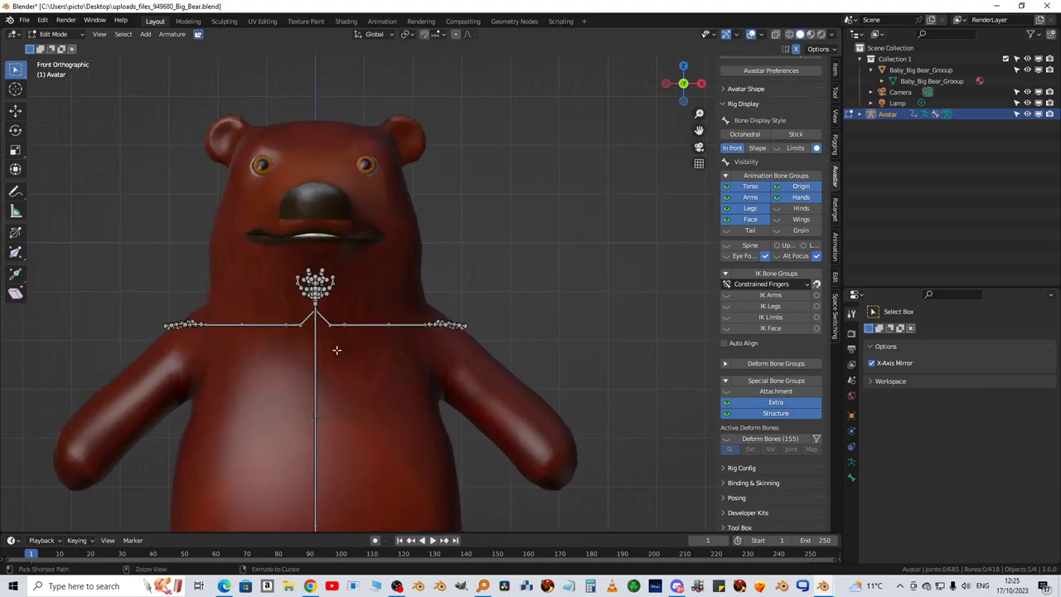
pyautogui.moveTo(330, 341)
pyautogui.keyDown('ctrl'); pyautogui.mouseDown(button='right')
pyautogui.moveTo(323, 325)
pyautogui.moveTo(348, 307)
pyautogui.moveTo(421, 302)
pyautogui.moveTo(524, 319)
pyautogui.moveTo(547, 359)
pyautogui.mouseUp(button='right'); pyautogui.keyUp('ctrl')
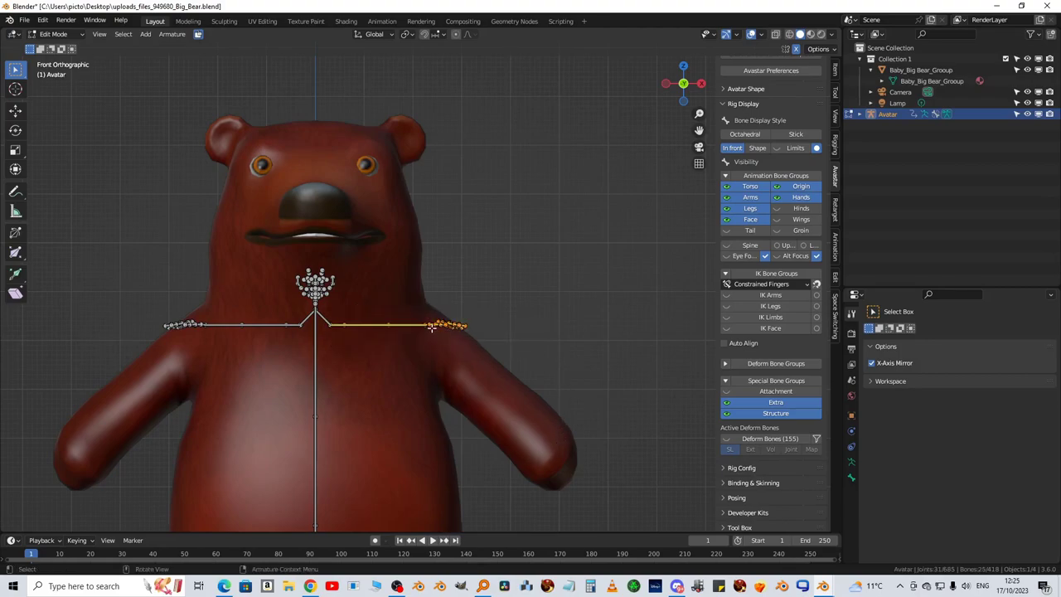
pyautogui.keyDown('shift'); pyautogui.moveTo(559, 329); pyautogui.dragTo(588, 294, button='middle'); pyautogui.keyUp('shift')
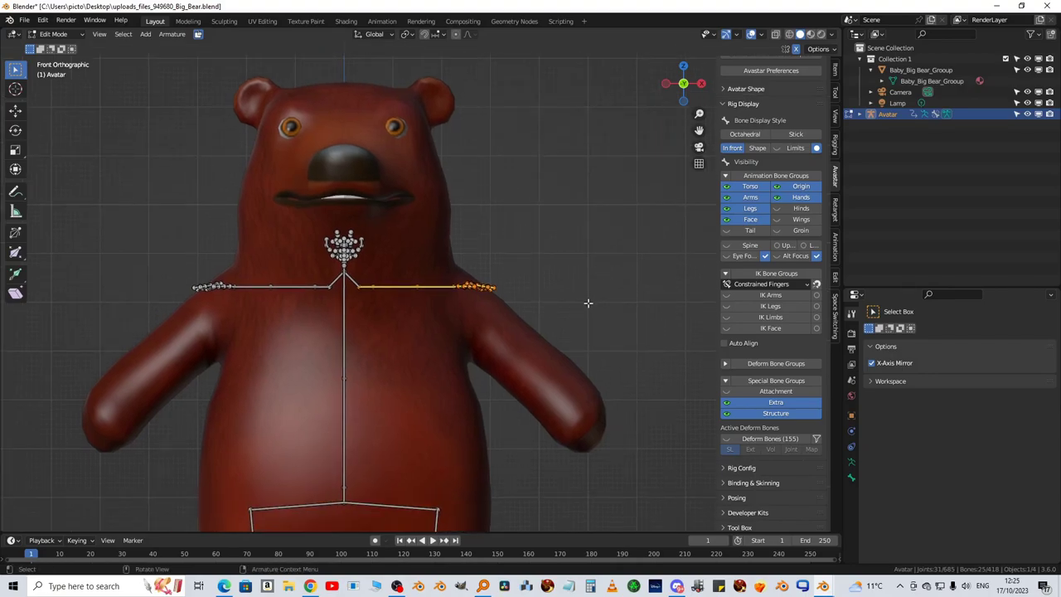
pyautogui.press('s')
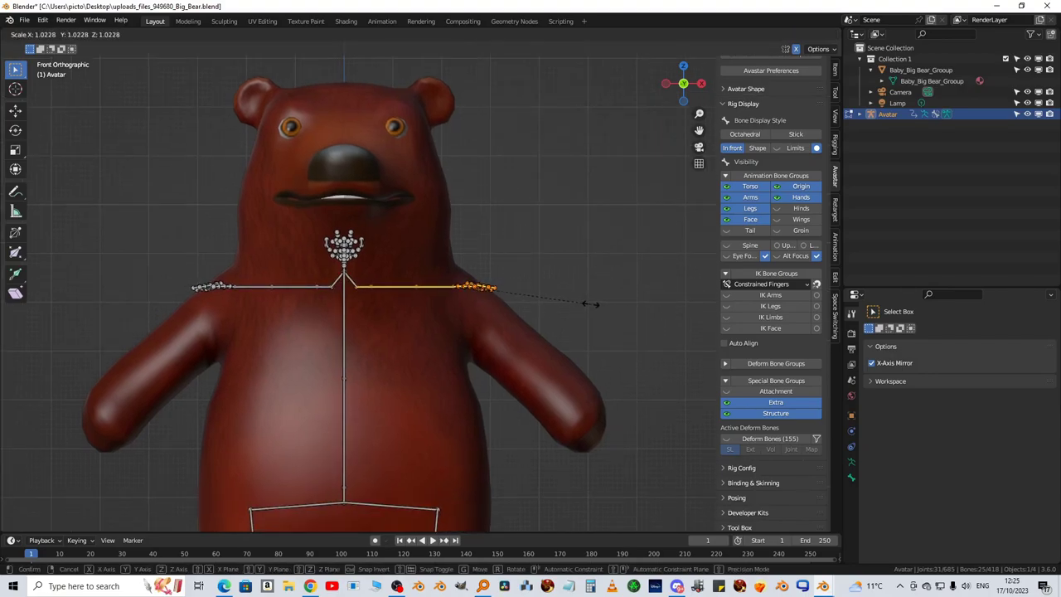
pyautogui.click(588, 304)
pyautogui.scroll(3, 439, 289)
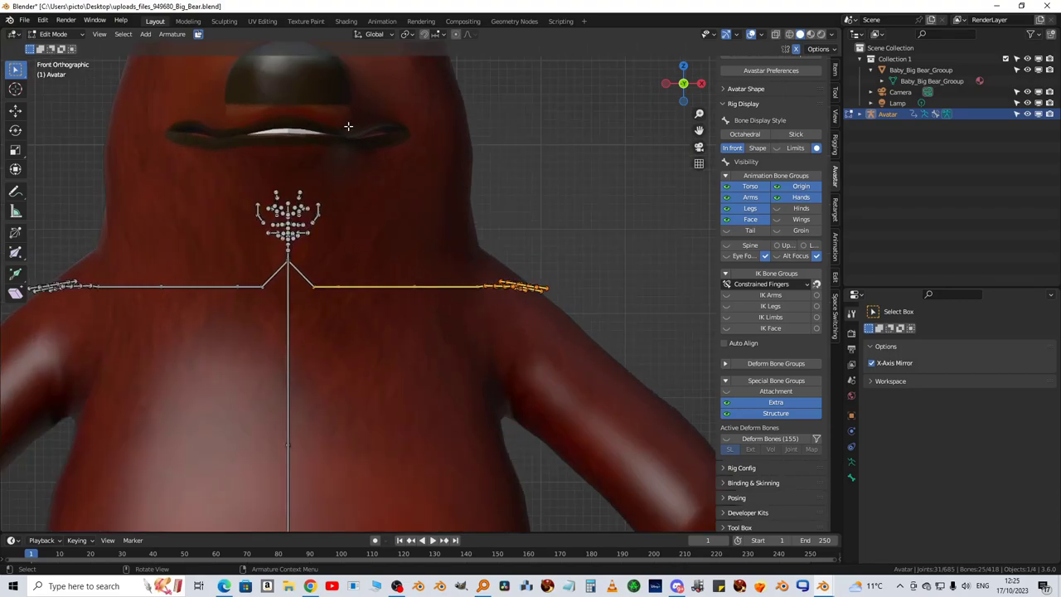
# Snap the 3D cursor to the left collar joint, pivot around it, and select the left arm bones
pyautogui.click(313, 289)
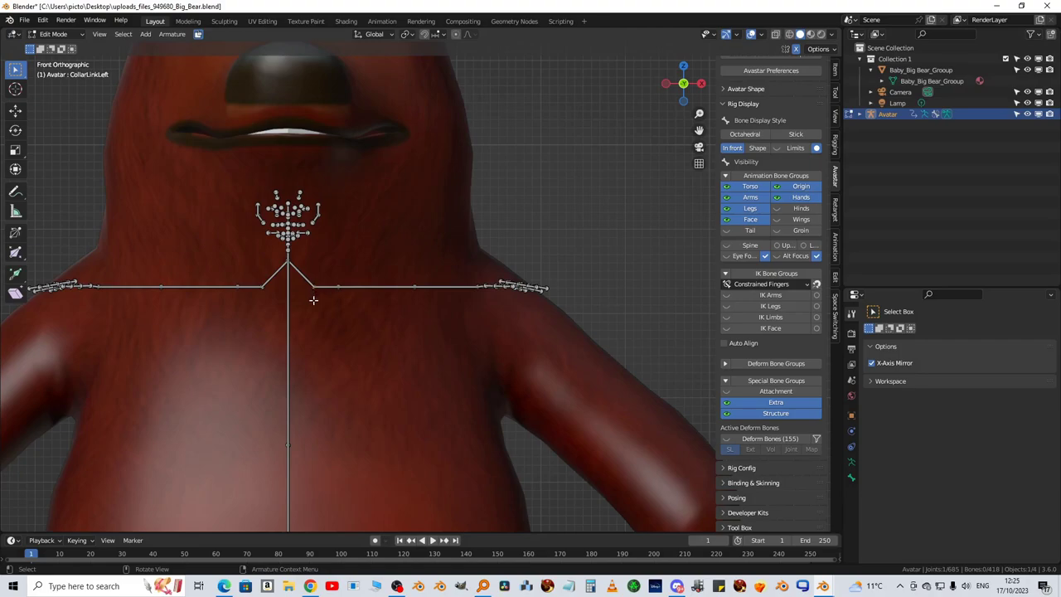
pyautogui.hotkey('shift', 's')
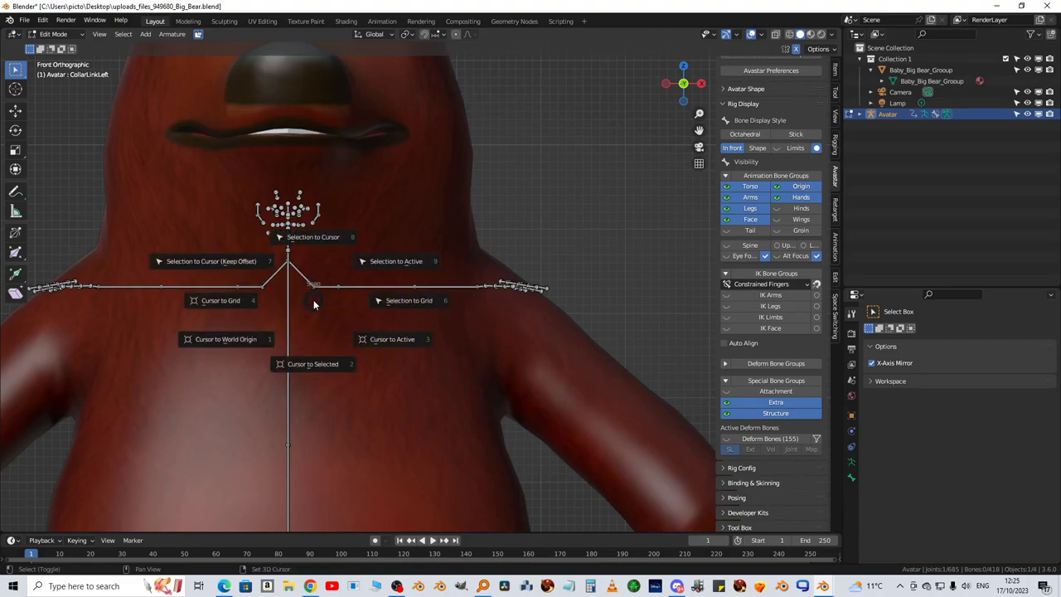
pyautogui.click(313, 364)
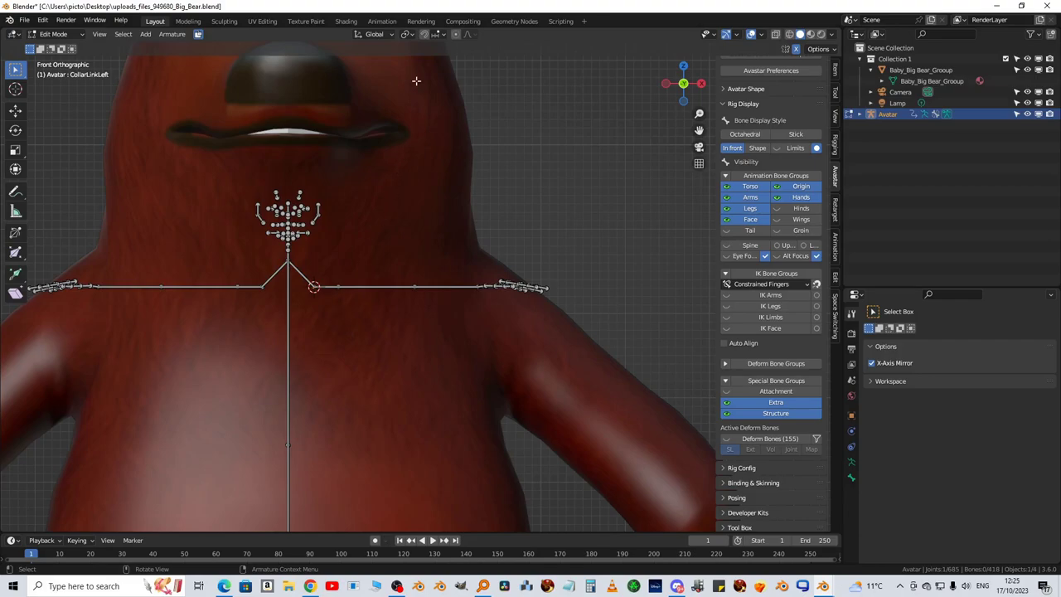
pyautogui.click(410, 36)
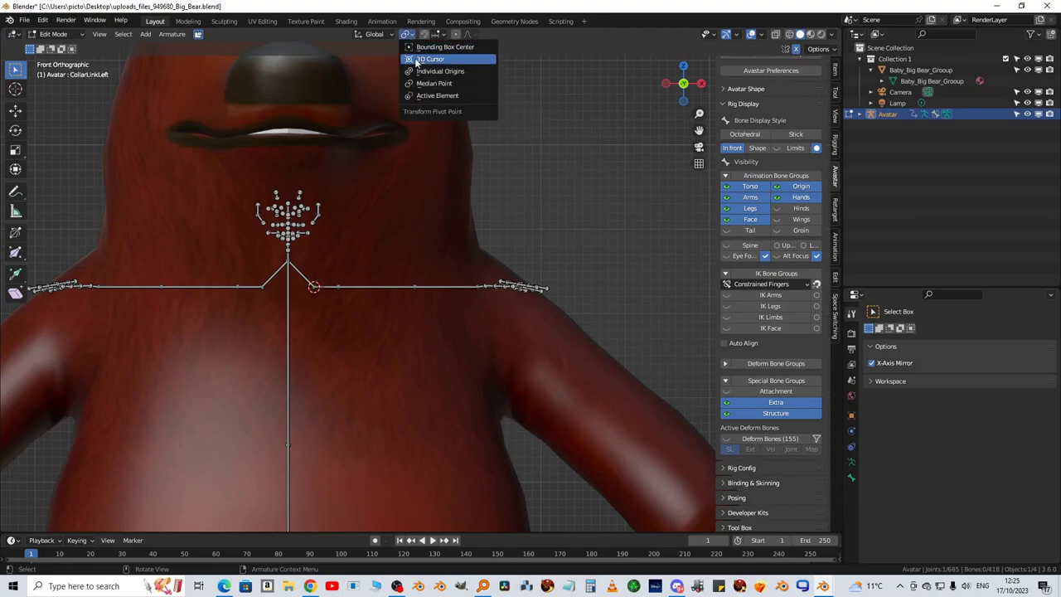
pyautogui.click(417, 63)
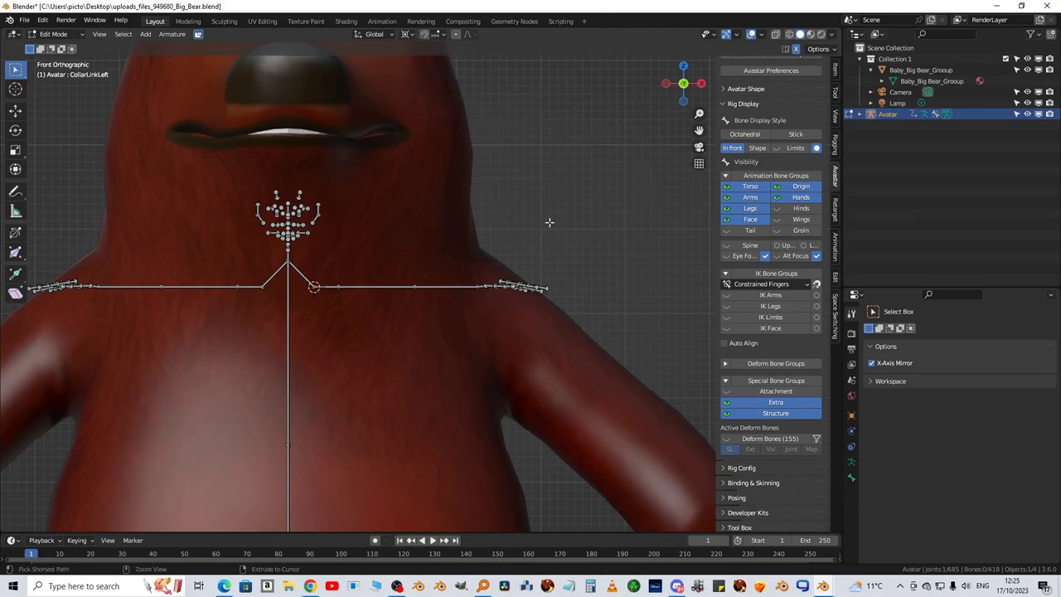
pyautogui.moveTo(569, 228)
pyautogui.keyDown('ctrl'); pyautogui.mouseDown(button='right')
pyautogui.moveTo(515, 374)
pyautogui.moveTo(373, 356)
pyautogui.moveTo(297, 315)
pyautogui.moveTo(310, 273)
pyautogui.moveTo(401, 246)
pyautogui.mouseUp(button='right'); pyautogui.keyUp('ctrl')
pyautogui.scroll(-3, 524, 243)
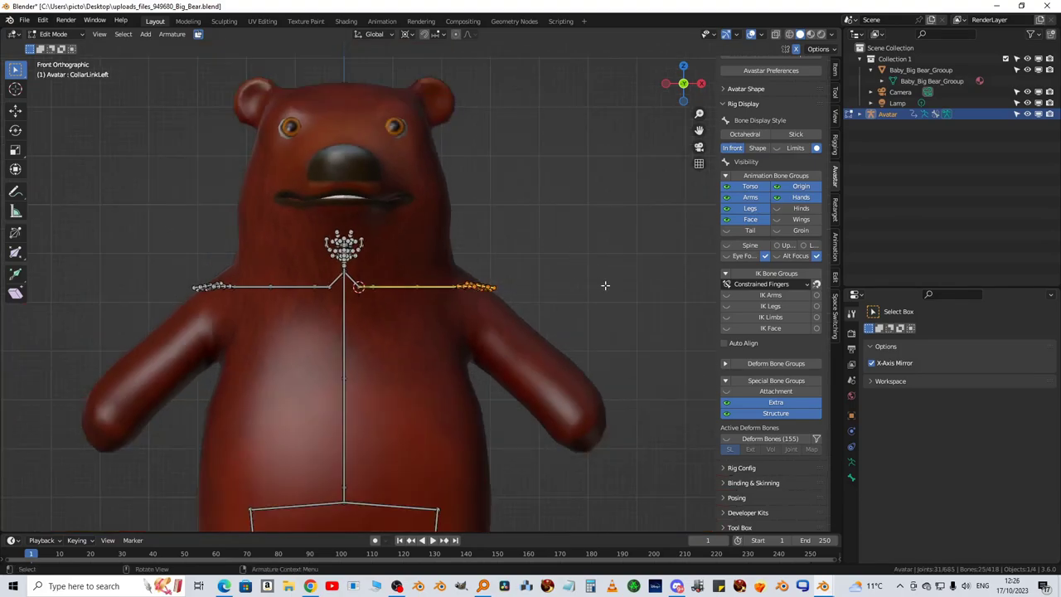
# Scale the left arm bone chain by 1.850 from the collar joint, then deselect it
pyautogui.press('s')
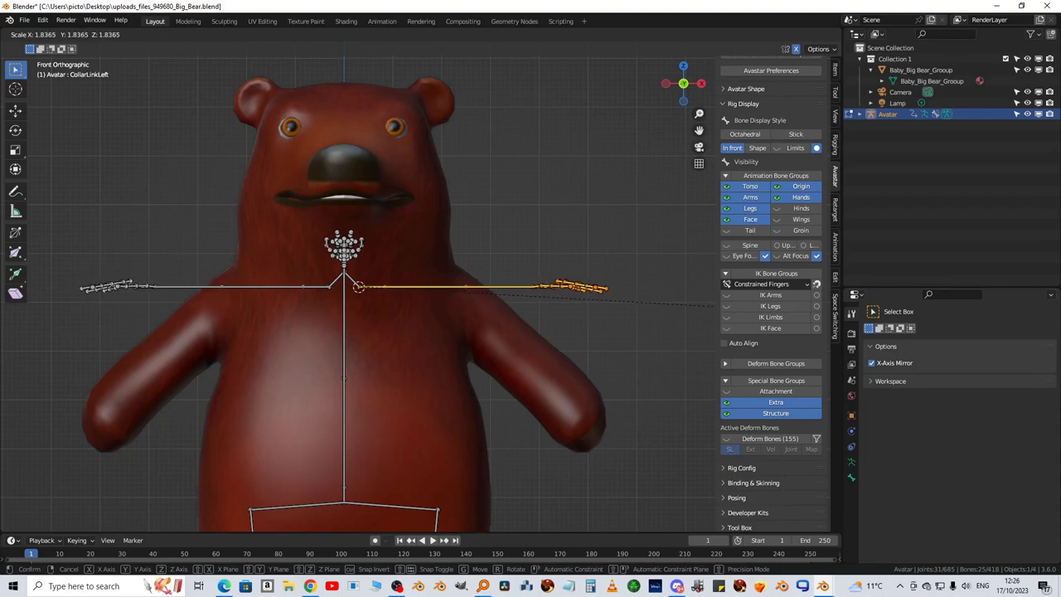
pyautogui.click(718, 307)
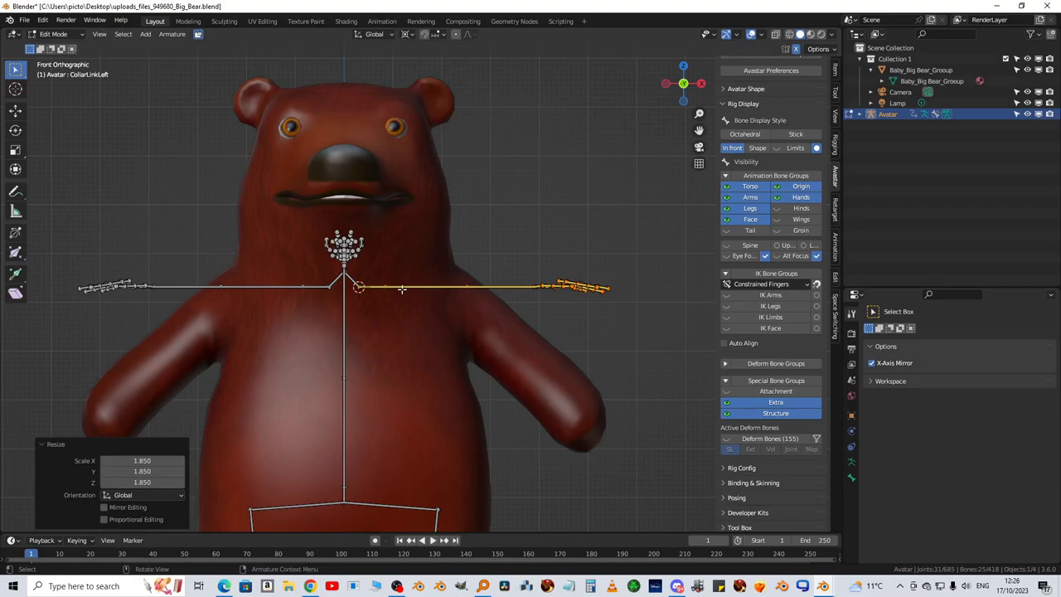
pyautogui.scroll(1, 522, 224)
pyautogui.scroll(-2, 522, 226)
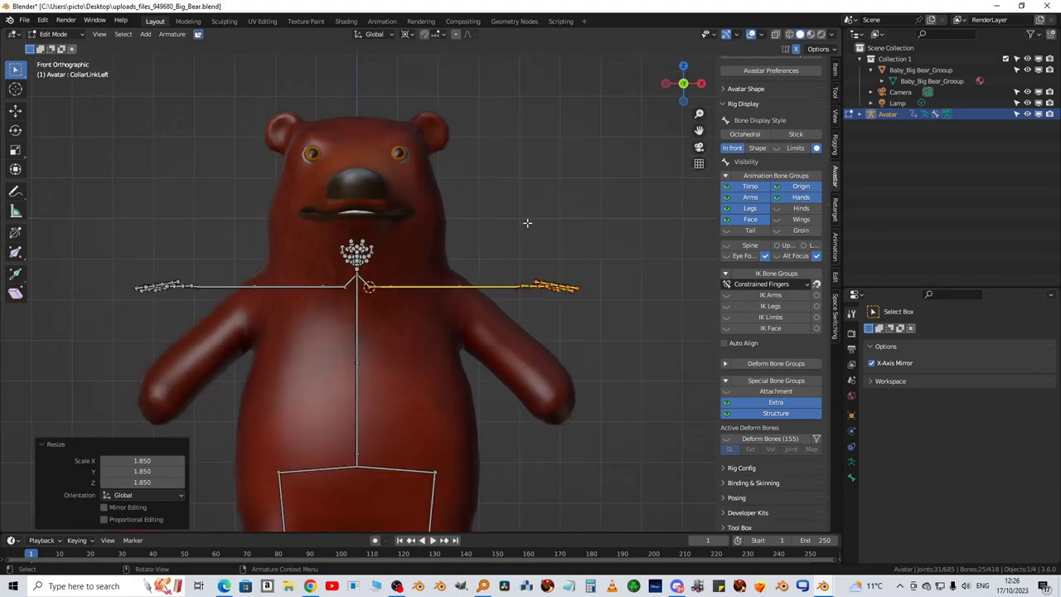
pyautogui.keyDown('shift'); pyautogui.moveTo(519, 240); pyautogui.dragTo(491, 234, button='middle'); pyautogui.keyUp('shift')
pyautogui.scroll(3, 426, 252)
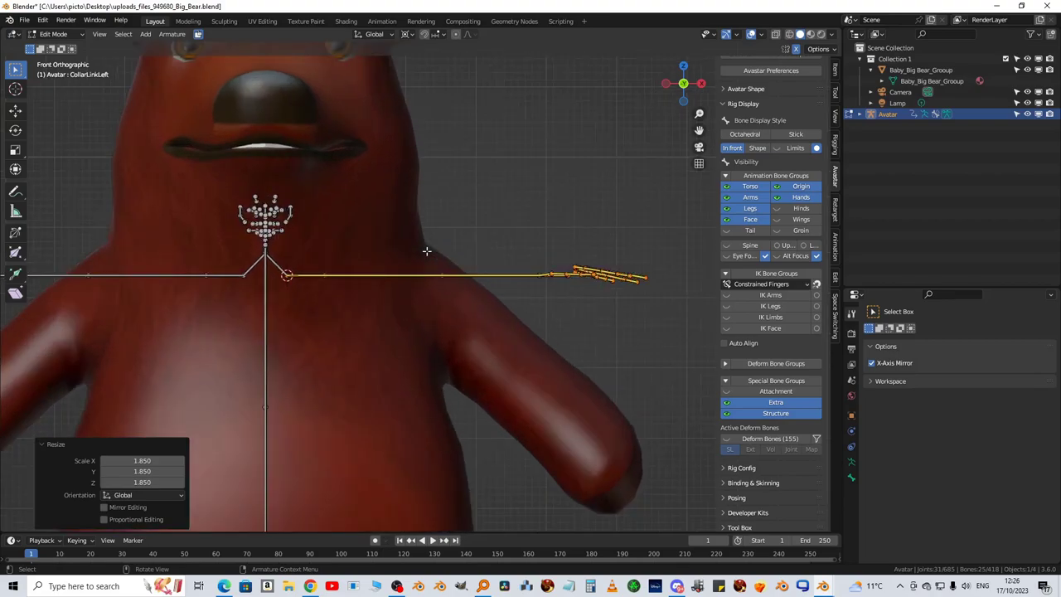
pyautogui.click(487, 214)
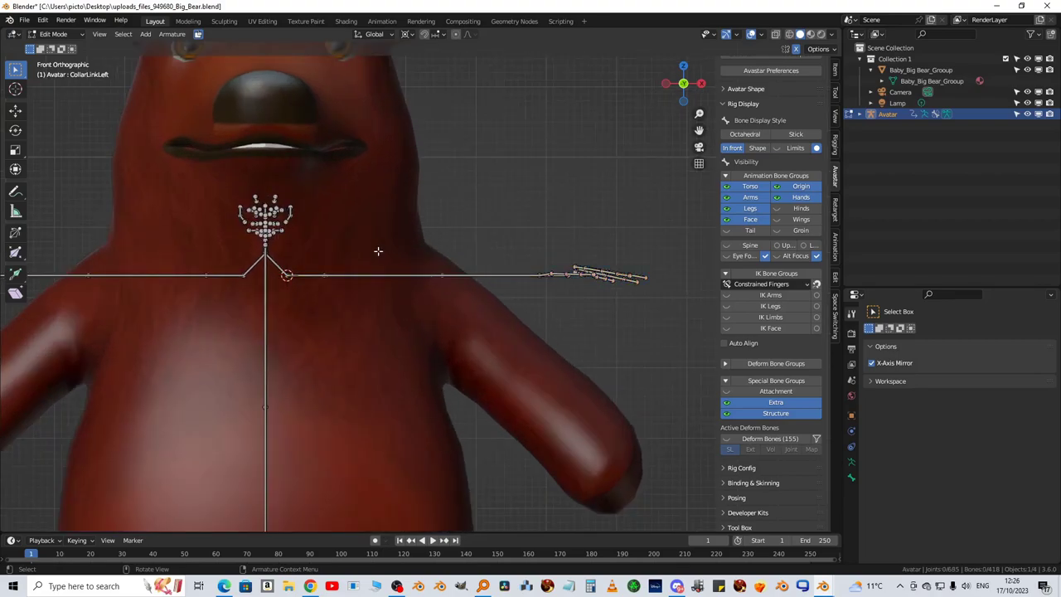
# Move the left arm bones 0.11326 along X and 0.00708 down, then box-select the shoulder joint
pyautogui.click(303, 276)
pyautogui.click(511, 176)
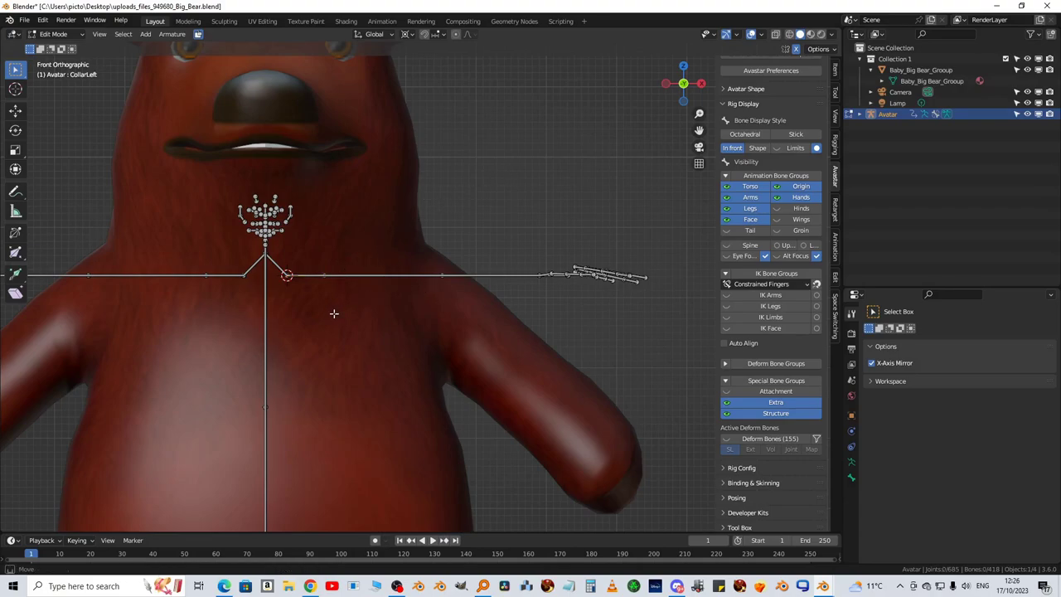
pyautogui.moveTo(334, 313)
pyautogui.keyDown('ctrl'); pyautogui.mouseDown(button='right')
pyautogui.moveTo(284, 277)
pyautogui.moveTo(385, 249)
pyautogui.moveTo(644, 262)
pyautogui.moveTo(648, 323)
pyautogui.moveTo(457, 299)
pyautogui.mouseUp(button='right'); pyautogui.keyUp('ctrl')
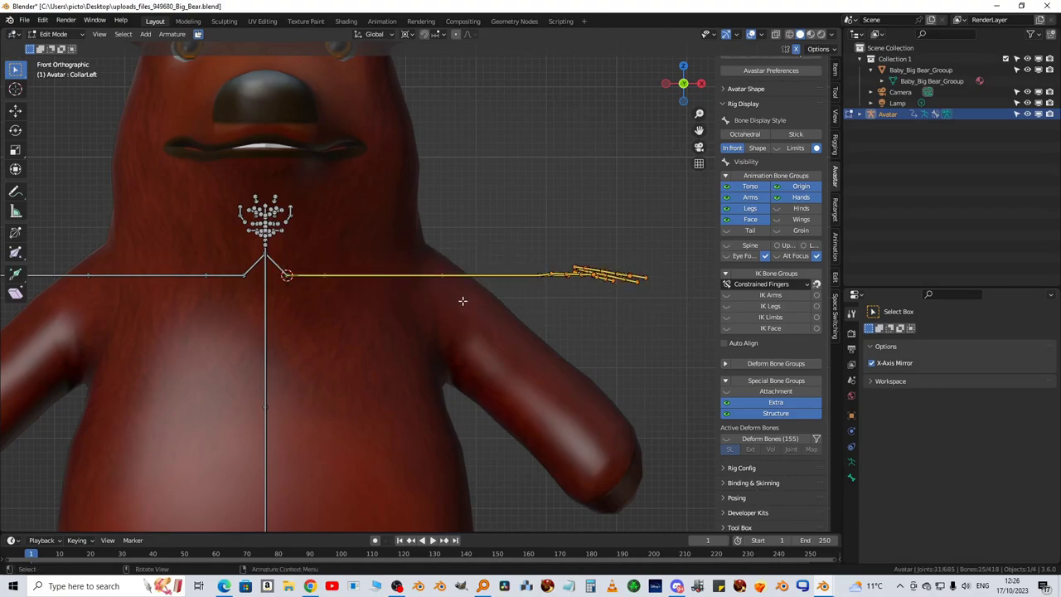
pyautogui.press('g')
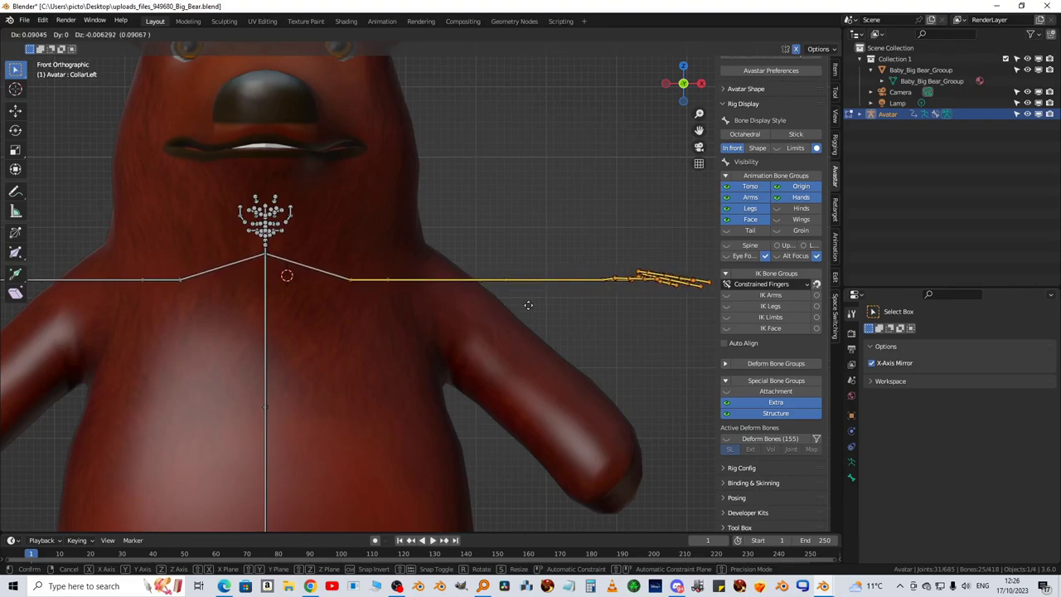
pyautogui.click(541, 305)
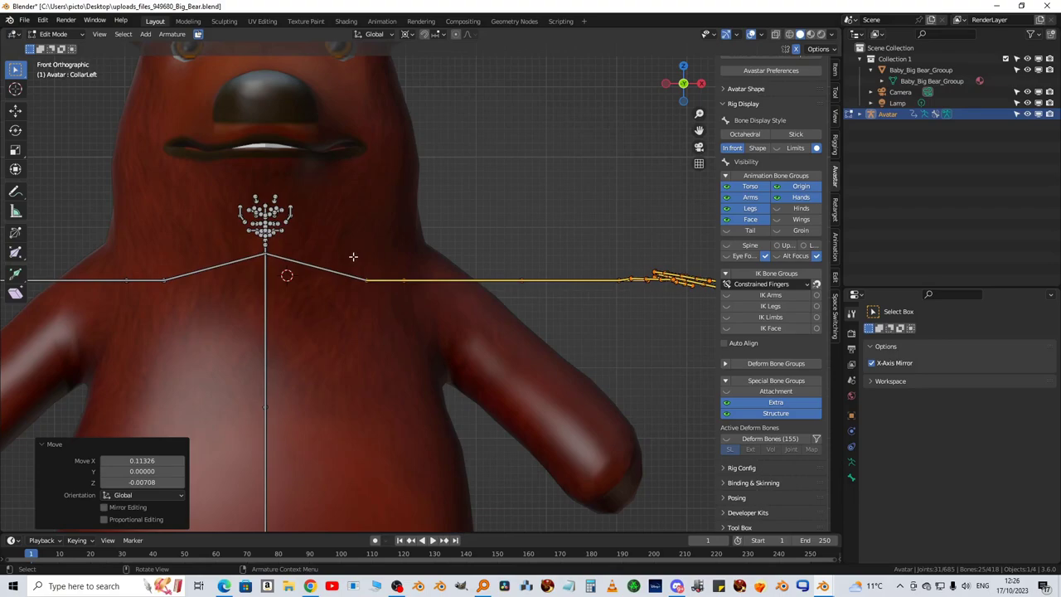
pyautogui.press('b')
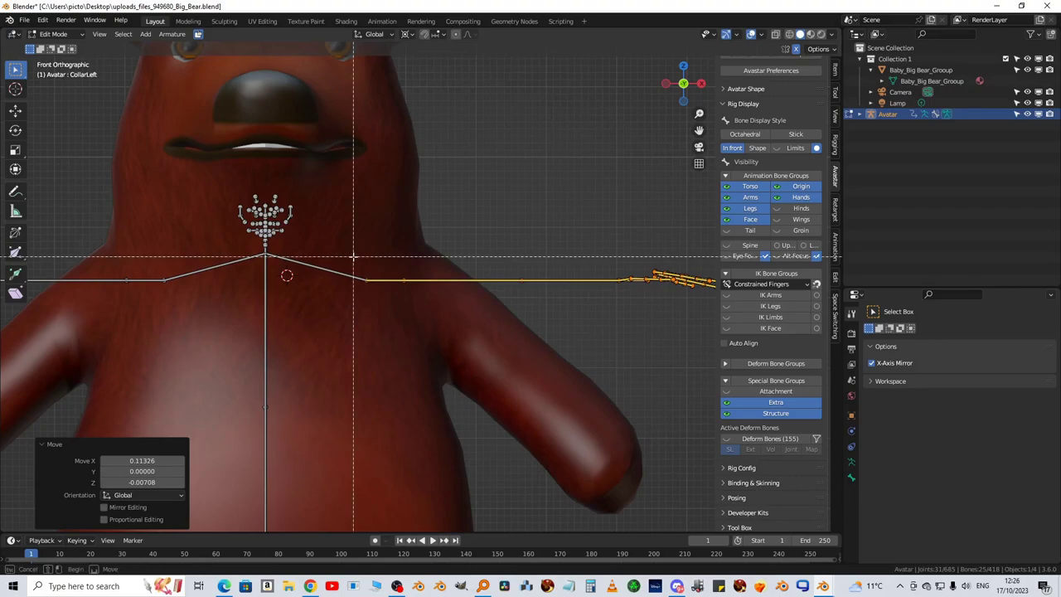
pyautogui.moveTo(353, 257); pyautogui.dragTo(381, 308)
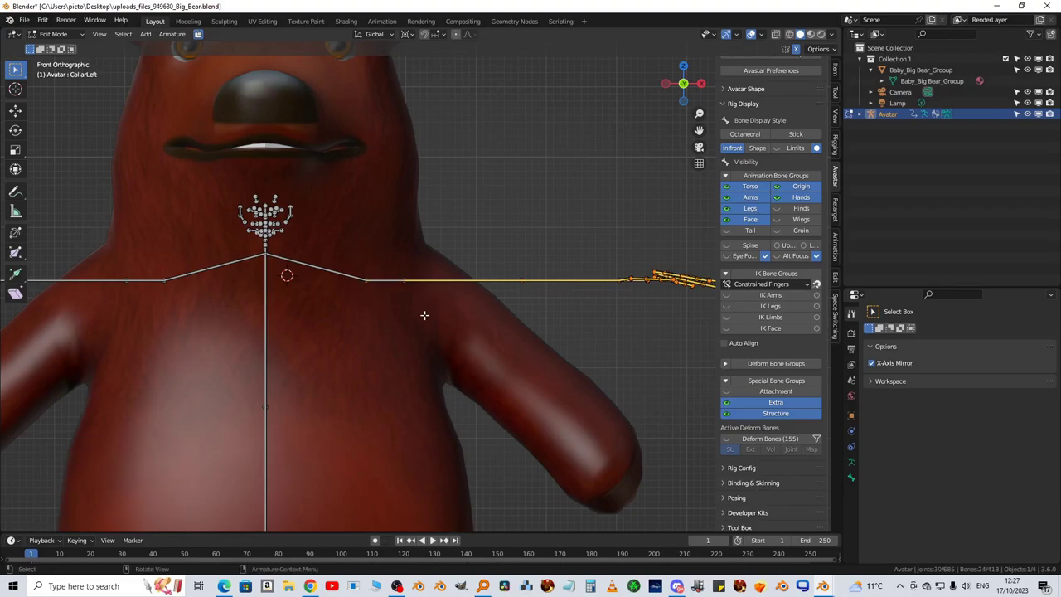
# Nudge the selected arm bones further out along the X axis
pyautogui.press('g')
pyautogui.press('x')
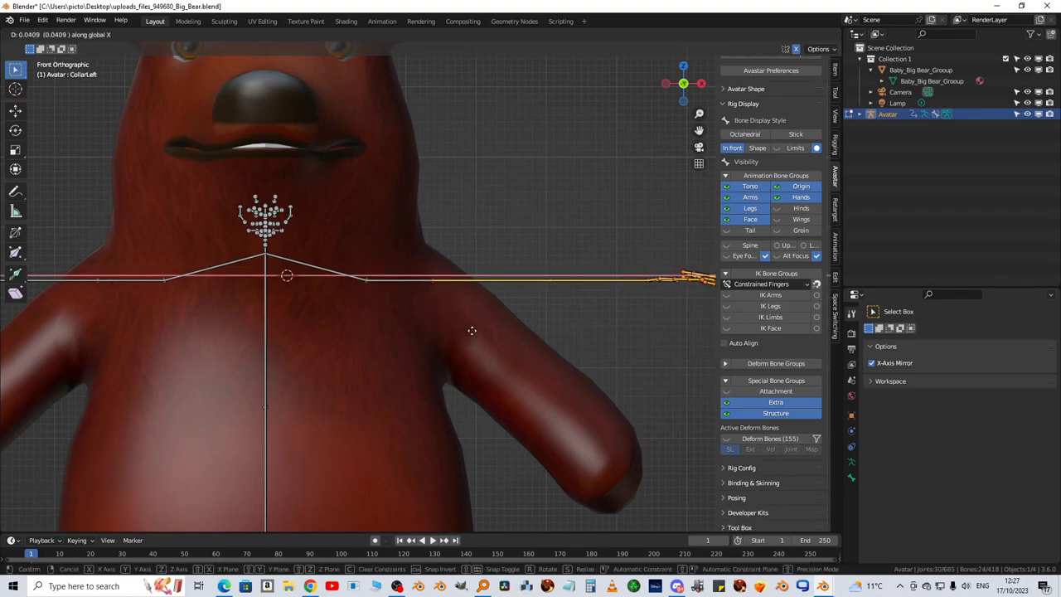
pyautogui.click(474, 331)
# Box-select the left arm and finger bones and move them slightly outward
pyautogui.click(392, 280)
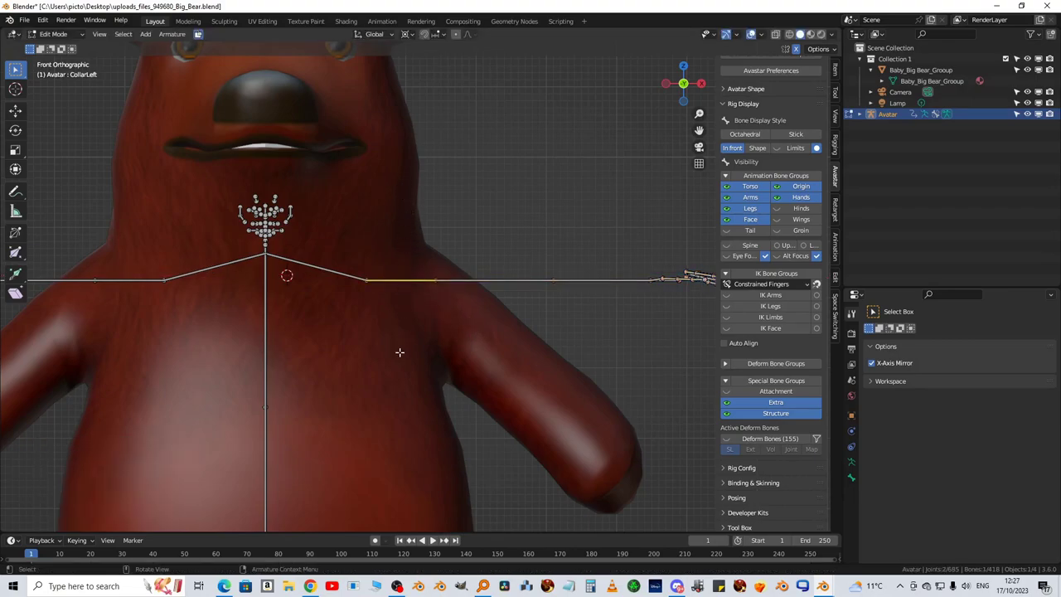
pyautogui.keyDown('shift'); pyautogui.moveTo(430, 333); pyautogui.dragTo(374, 246, button='middle'); pyautogui.keyUp('shift')
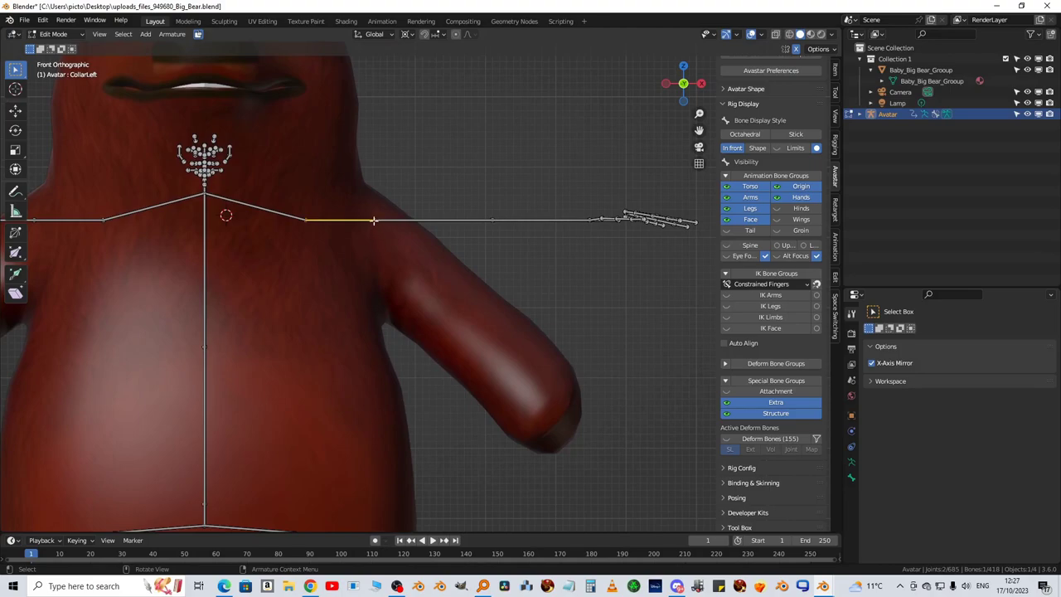
pyautogui.hotkey('alt', 'a')
pyautogui.keyDown('shift'); pyautogui.moveTo(393, 411); pyautogui.dragTo(439, 340, button='middle'); pyautogui.keyUp('shift')
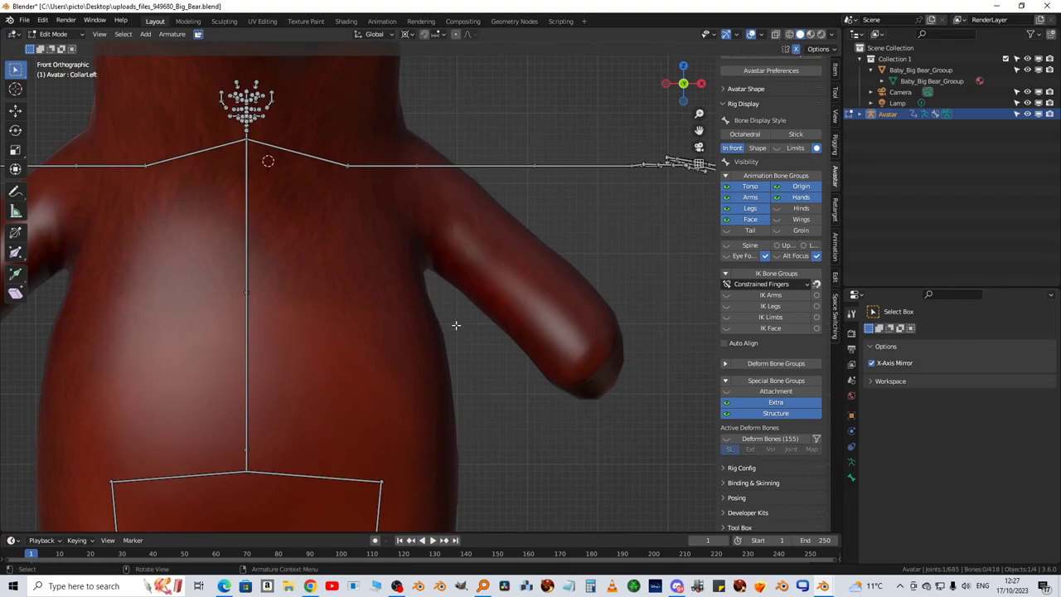
pyautogui.keyDown('shift'); pyautogui.moveTo(439, 409); pyautogui.dragTo(339, 450, button='middle'); pyautogui.keyUp('shift')
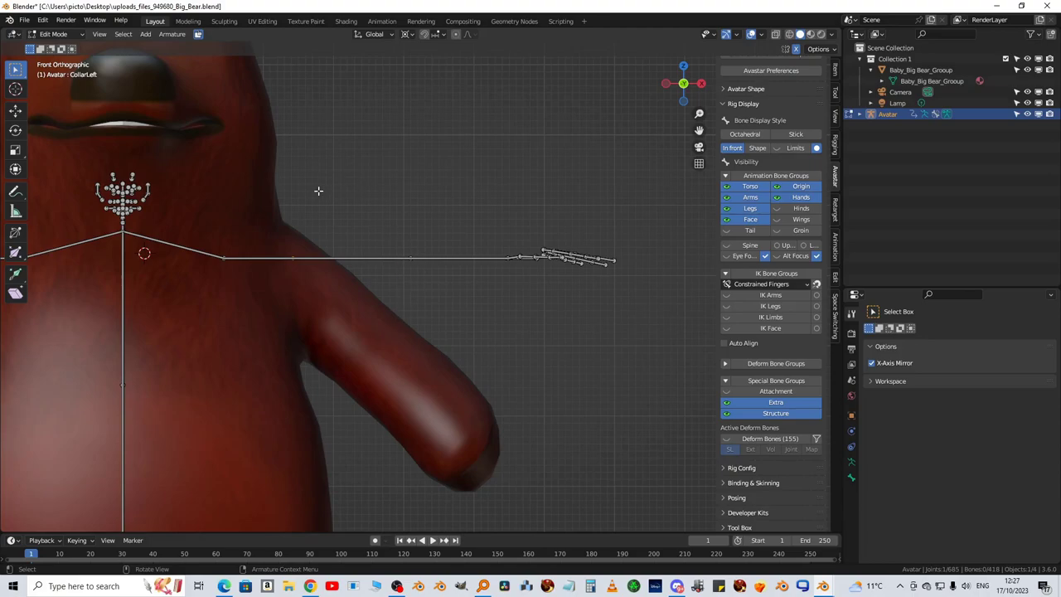
pyautogui.press('b')
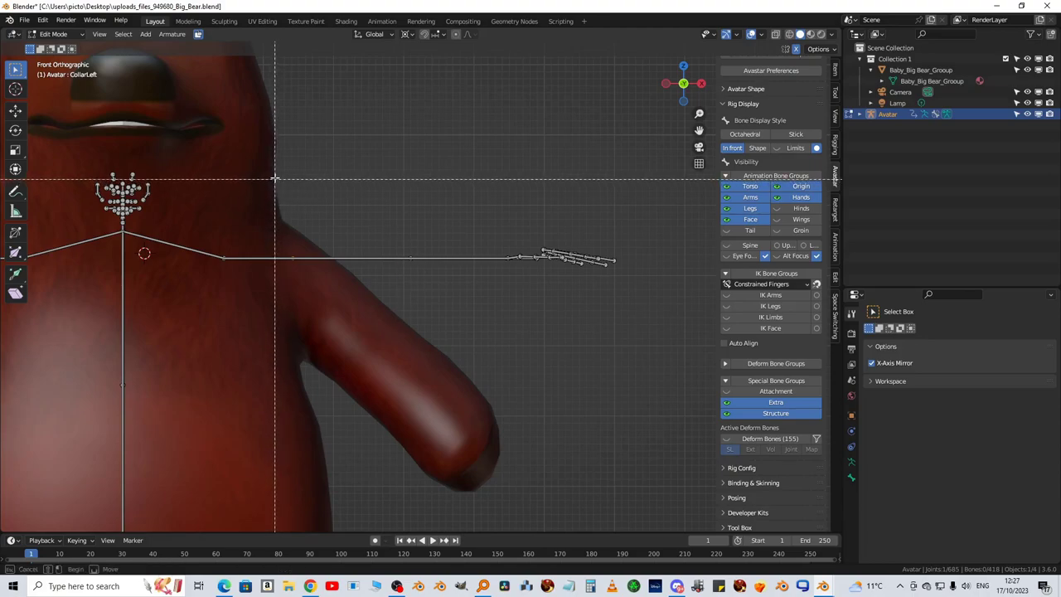
pyautogui.moveTo(279, 173); pyautogui.dragTo(758, 362)
pyautogui.press('g')
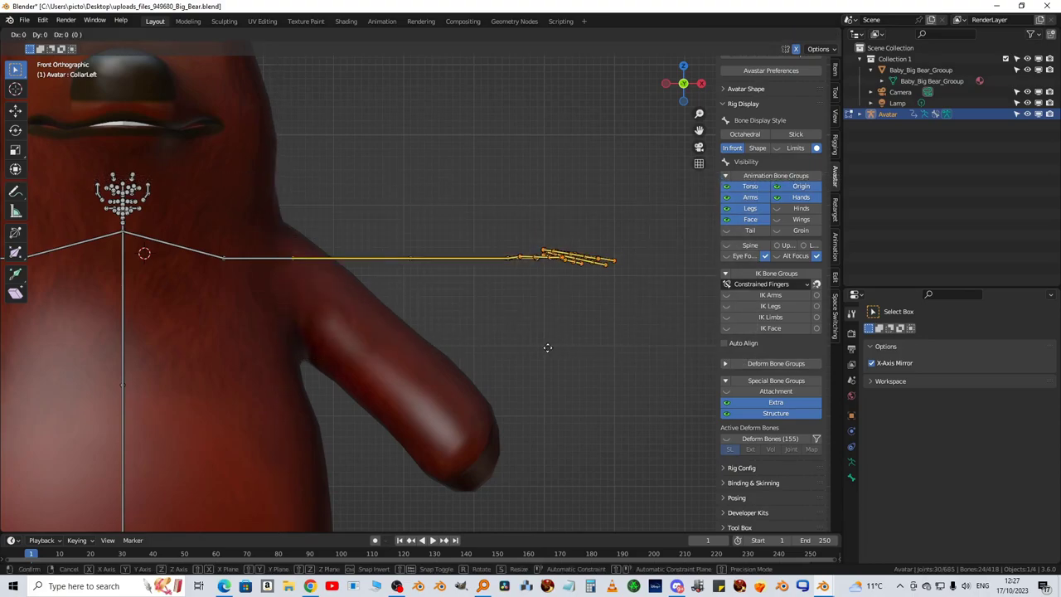
pyautogui.click(555, 350)
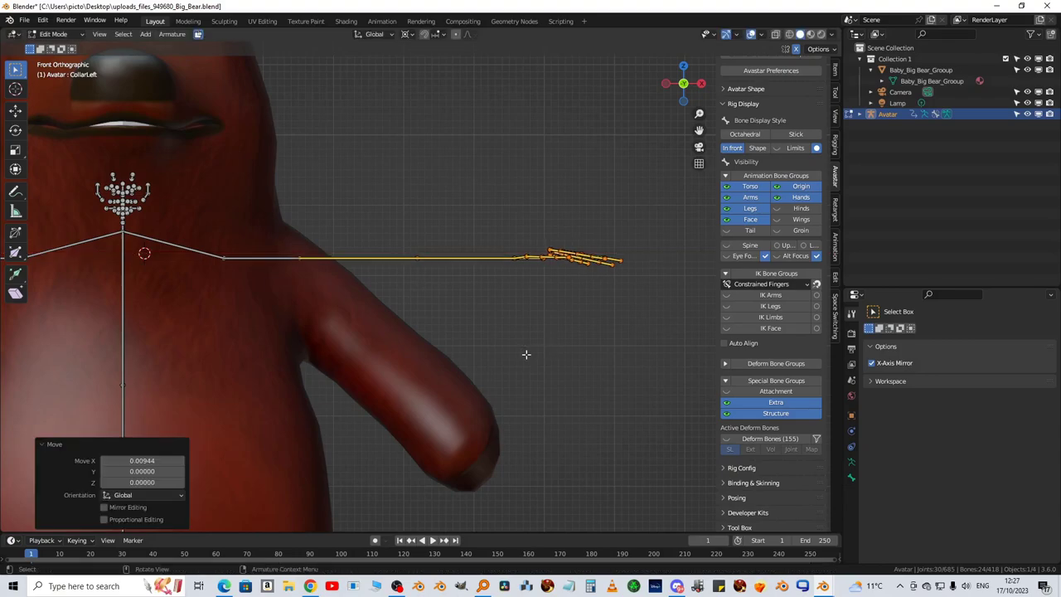
pyautogui.scroll(-3, 525, 354)
pyautogui.keyDown('shift'); pyautogui.moveTo(519, 353); pyautogui.dragTo(614, 318, button='middle'); pyautogui.keyUp('shift')
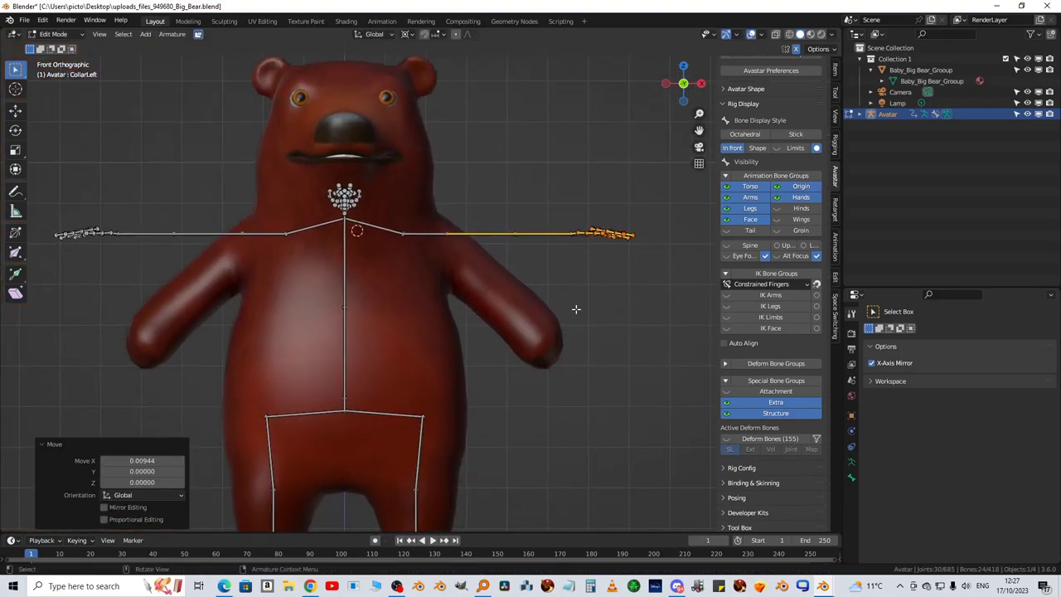
pyautogui.scroll(2, 576, 309)
pyautogui.click(605, 312)
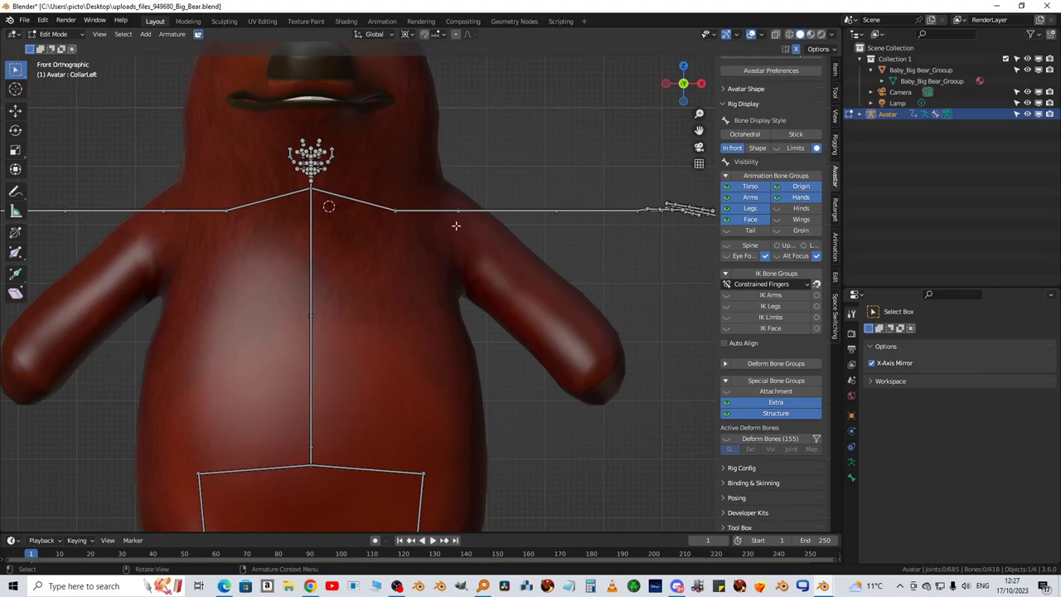
# Snap the 3D cursor to the bear's left shoulder joint and select the left arm bones
pyautogui.keyDown('shift'); pyautogui.moveTo(470, 213); pyautogui.dragTo(431, 301, button='middle'); pyautogui.keyUp('shift')
pyautogui.scroll(2, 422, 303)
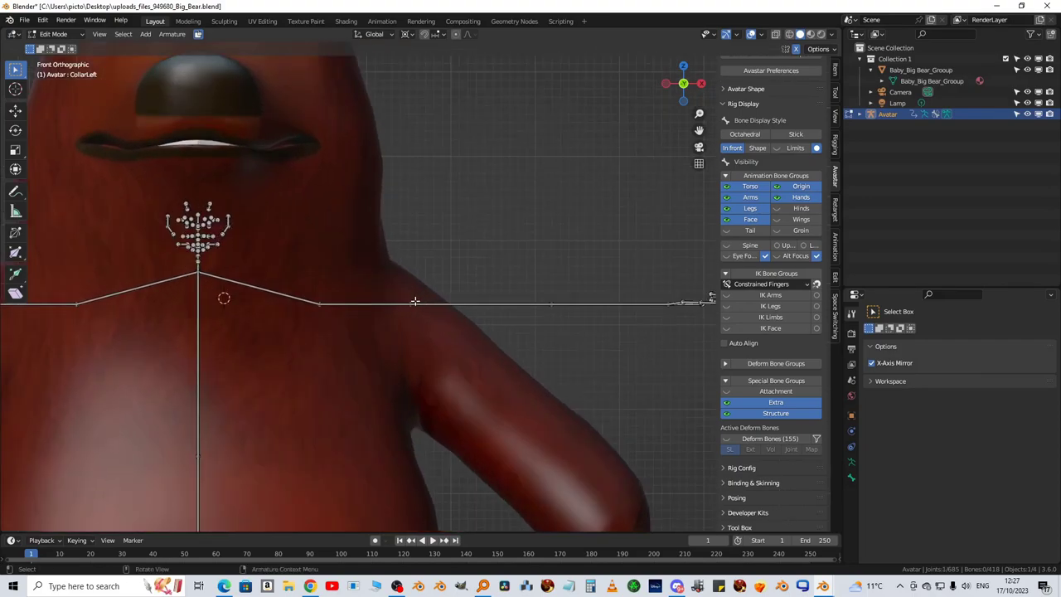
pyautogui.hotkey('shift', 's')
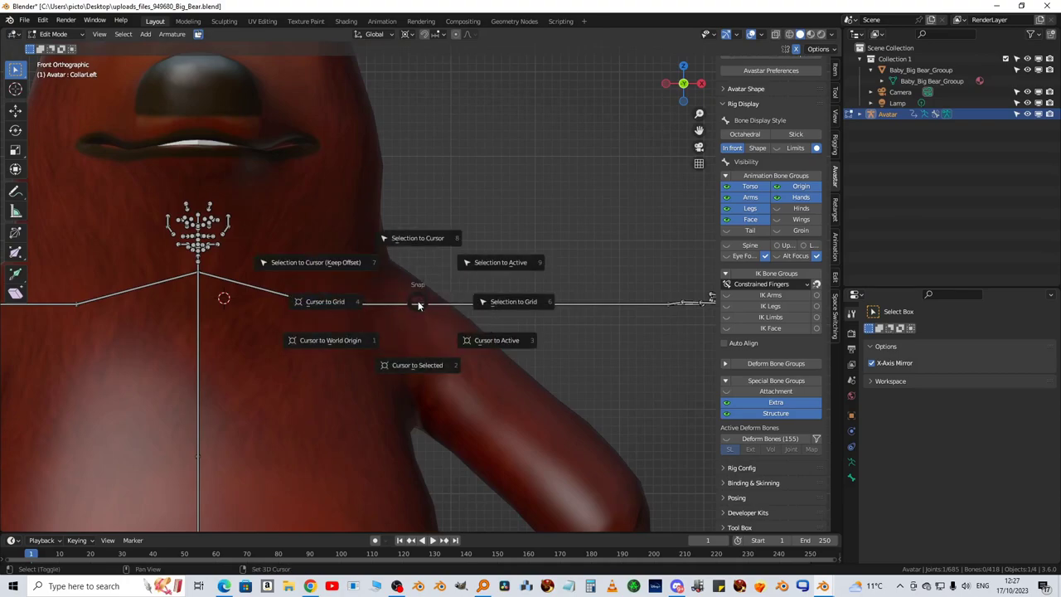
pyautogui.click(420, 368)
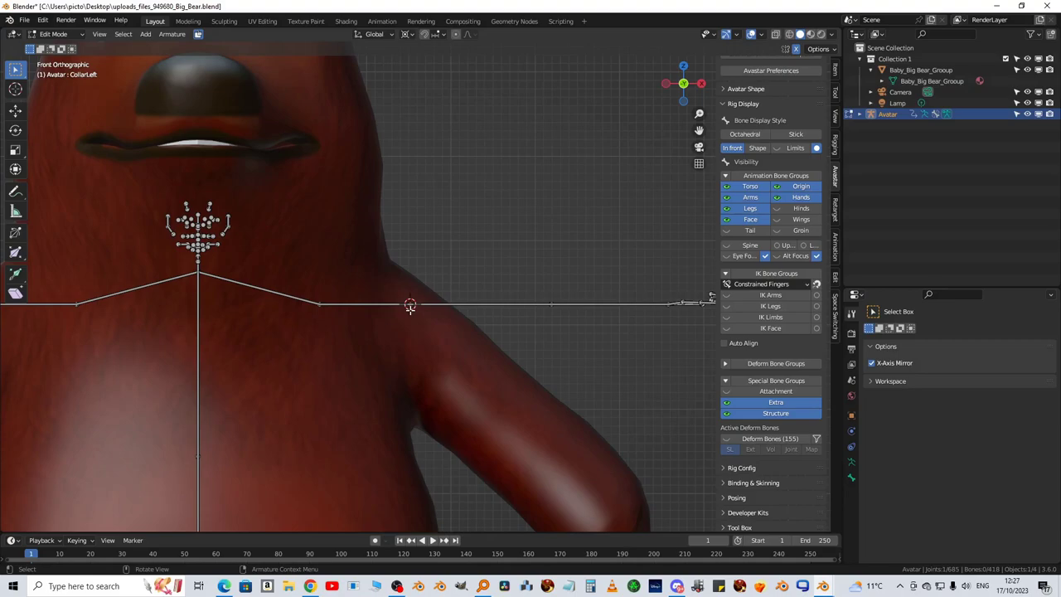
pyautogui.scroll(-5, 410, 307)
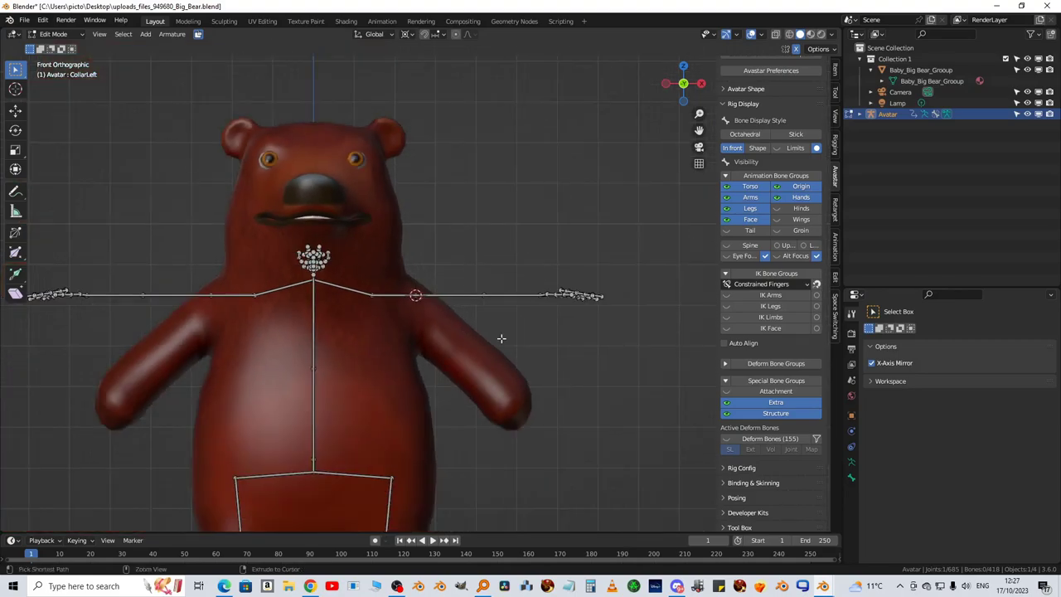
pyautogui.moveTo(500, 338)
pyautogui.keyDown('ctrl'); pyautogui.mouseDown(button='right')
pyautogui.moveTo(412, 316)
pyautogui.moveTo(414, 295)
pyautogui.moveTo(443, 260)
pyautogui.moveTo(578, 246)
pyautogui.moveTo(668, 297)
pyautogui.moveTo(670, 345)
pyautogui.mouseUp(button='right'); pyautogui.keyUp('ctrl')
# Rotate the left arm chain down 47.8° into the bear's arm, then select CollarLeft
pyautogui.press('r')
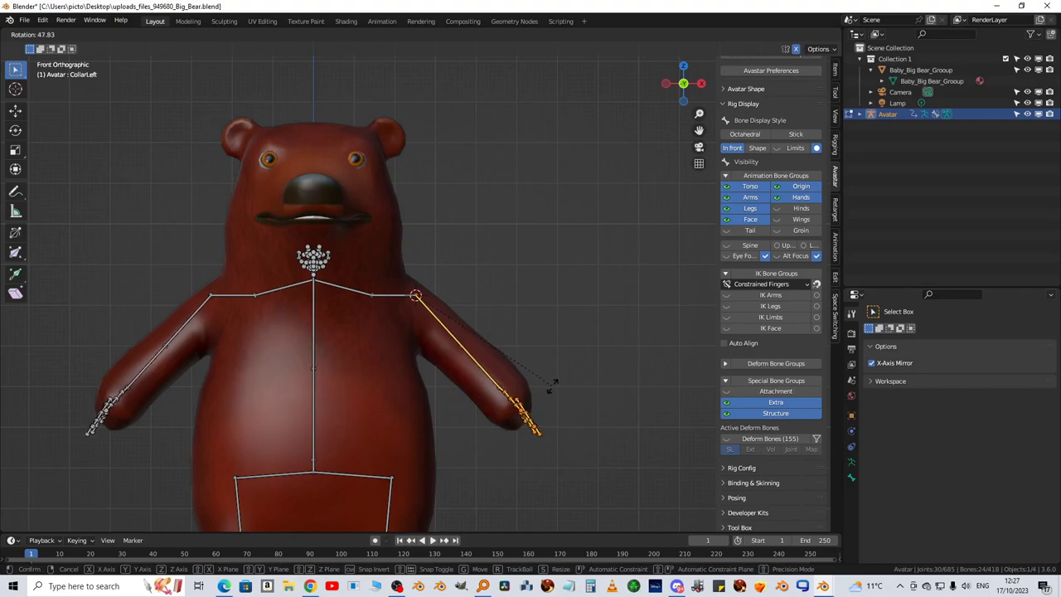
pyautogui.click(549, 386)
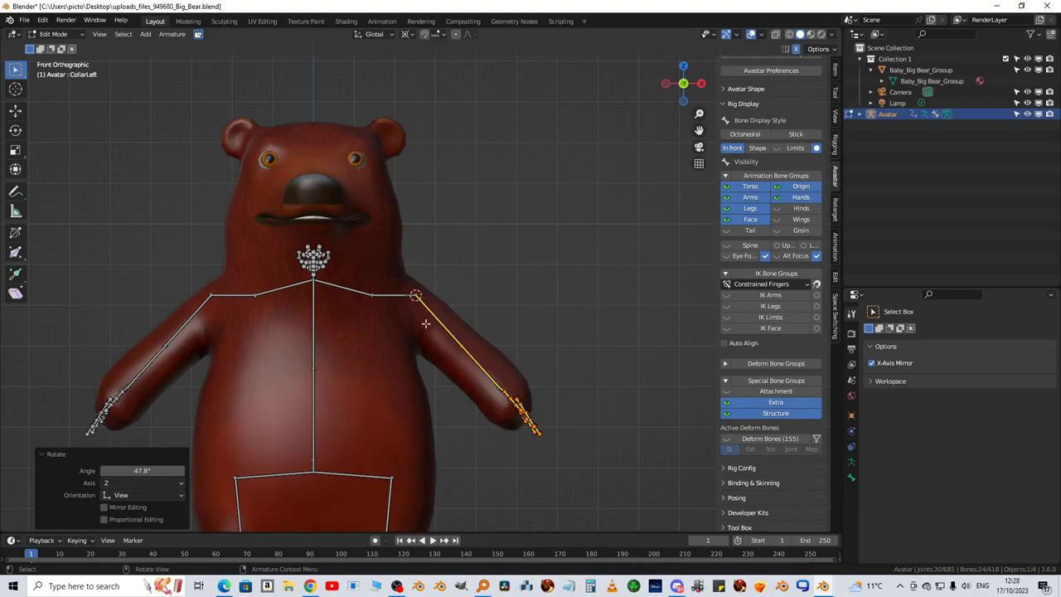
pyautogui.click(390, 296)
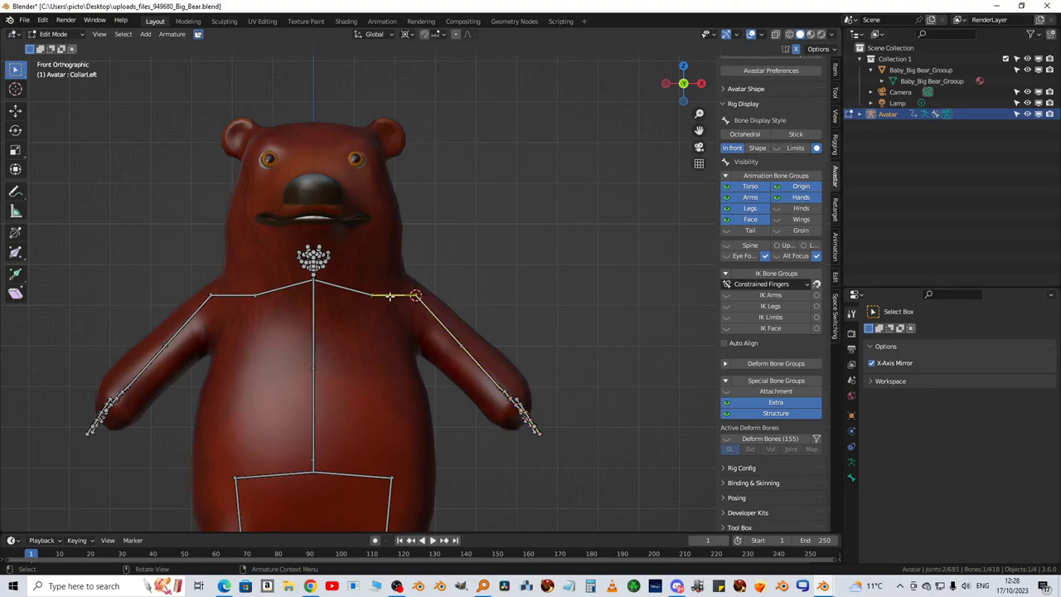
pyautogui.scroll(3, 498, 268)
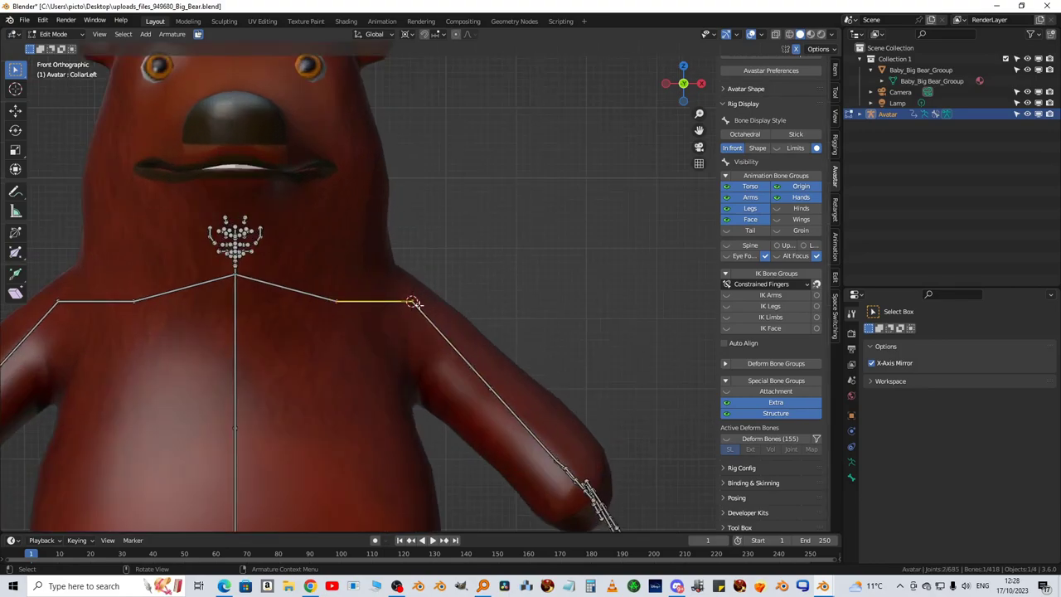
pyautogui.scroll(-3, 514, 270)
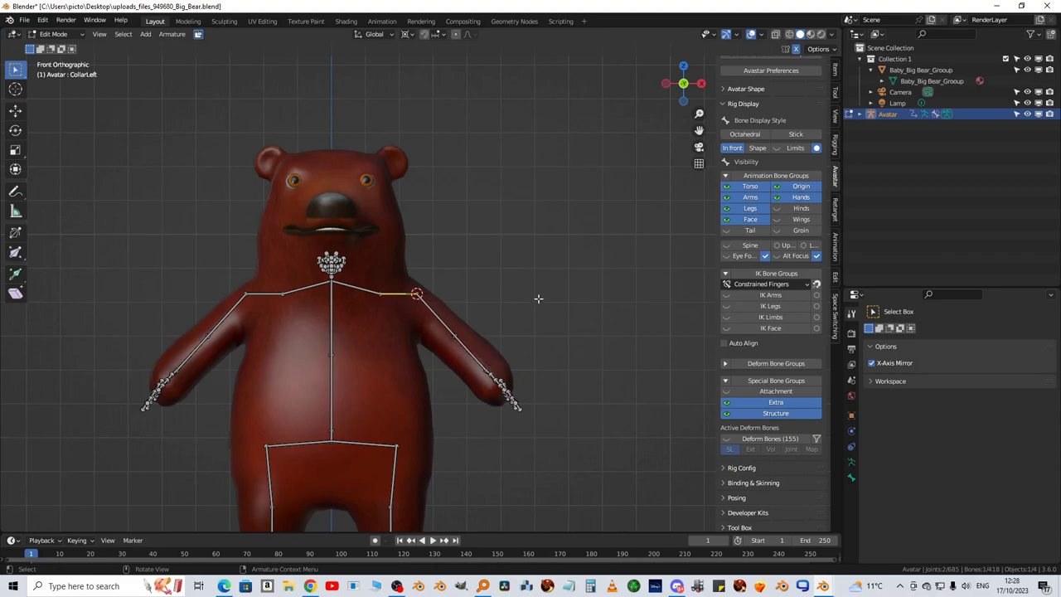
# Lower the CollarLeft bone 0.0261 along Z
pyautogui.press('g')
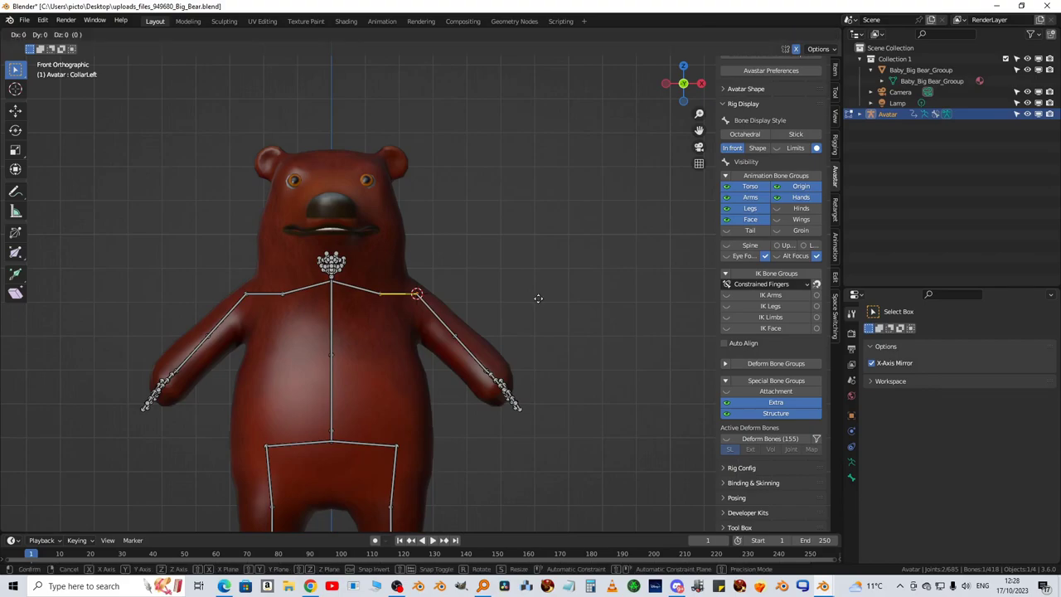
pyautogui.press('z')
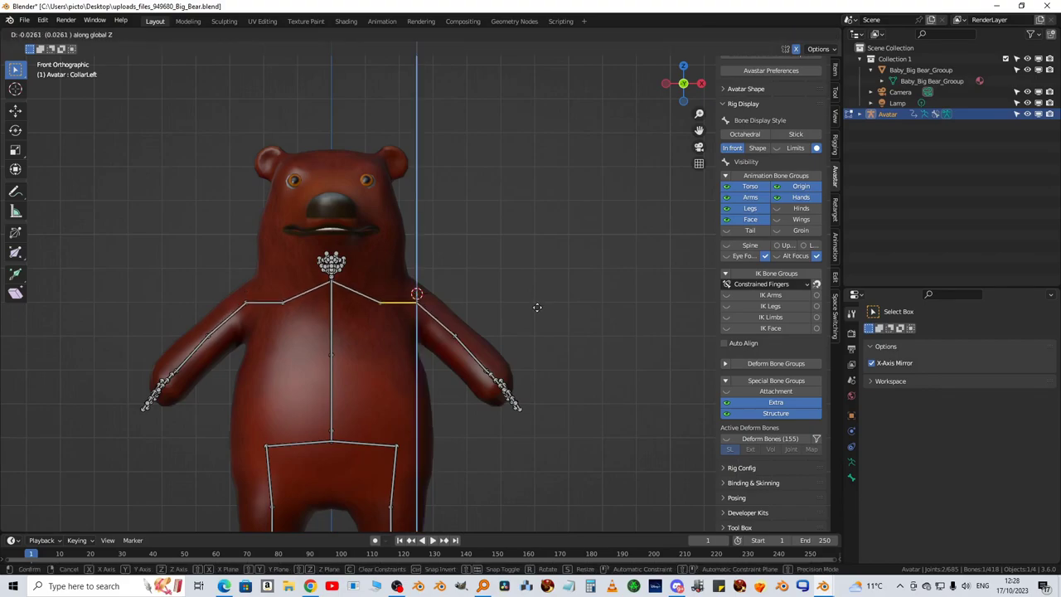
pyautogui.click(537, 308)
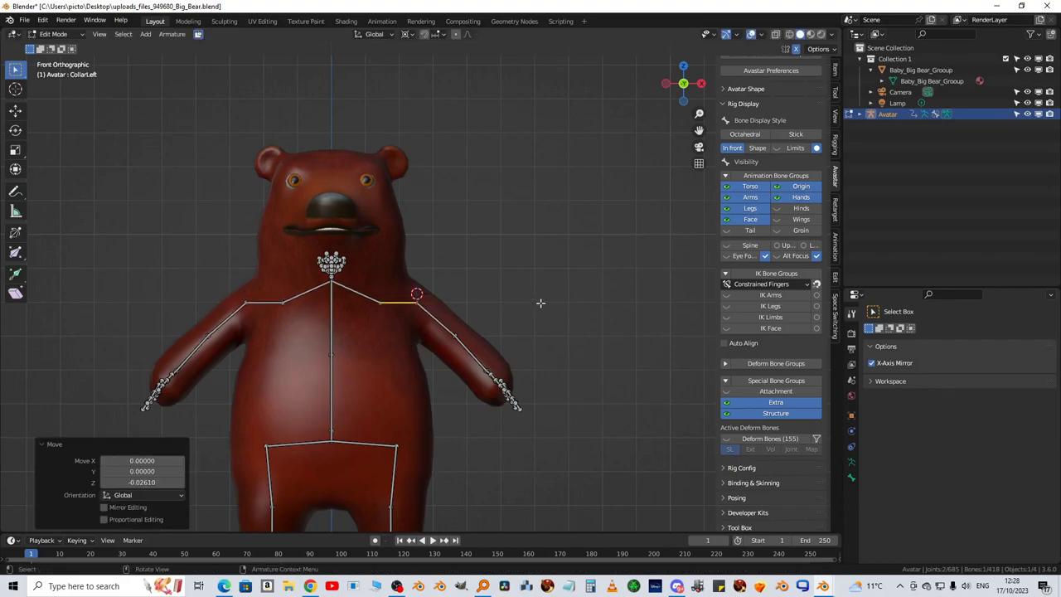
pyautogui.keyDown('shift'); pyautogui.moveTo(539, 301); pyautogui.dragTo(616, 298, button='middle'); pyautogui.keyUp('shift')
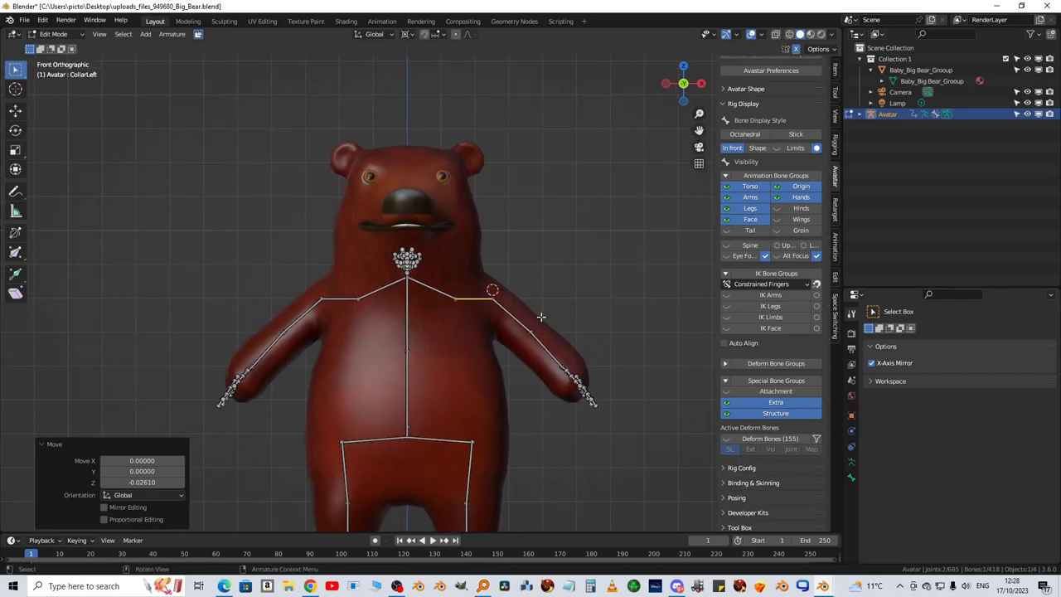
# Add ShoulderLeft to the selection and lower the shoulder bones 0.00815 along Z
pyautogui.keyDown('shift'); pyautogui.click(511, 315); pyautogui.keyUp('shift')
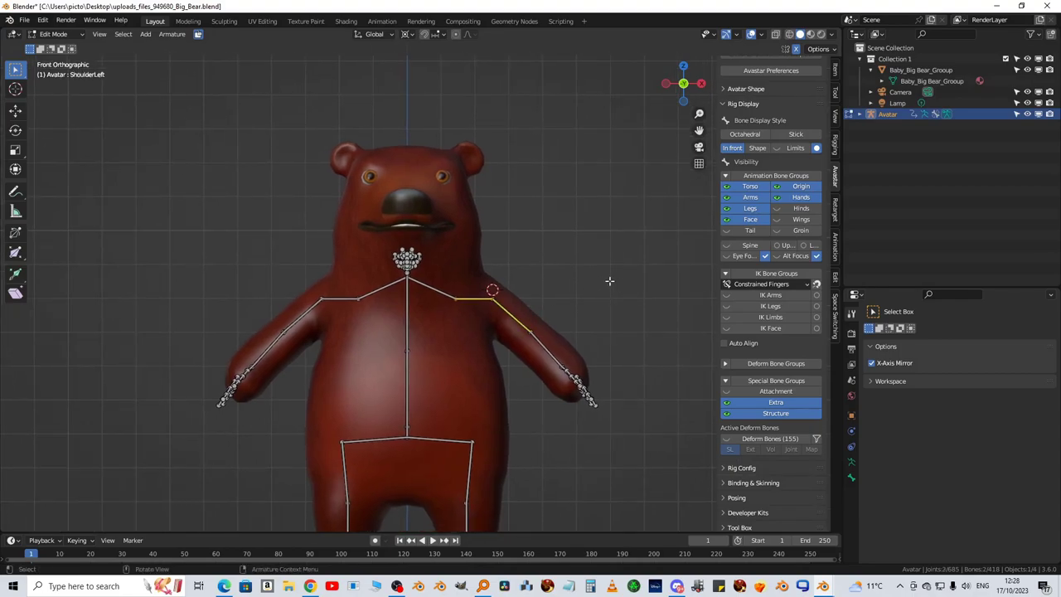
pyautogui.press('g')
pyautogui.press('z')
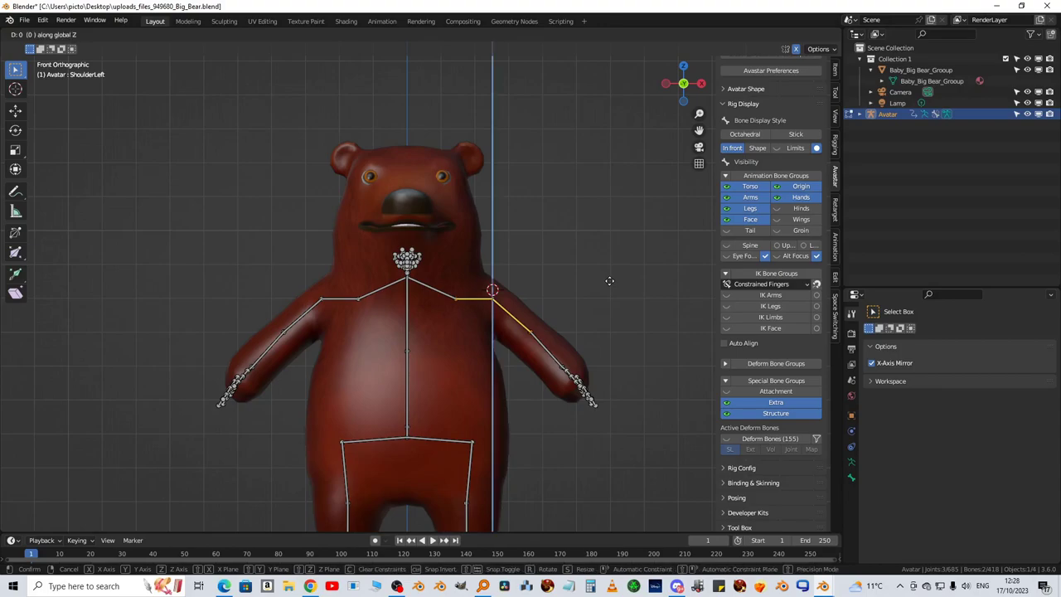
pyautogui.click(610, 283)
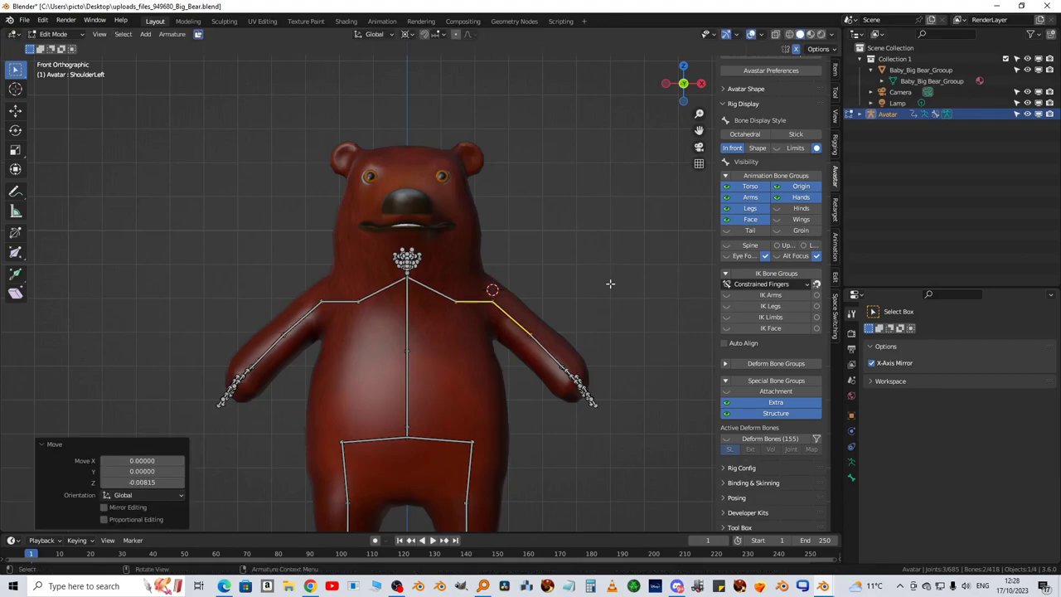
pyautogui.scroll(3, 502, 278)
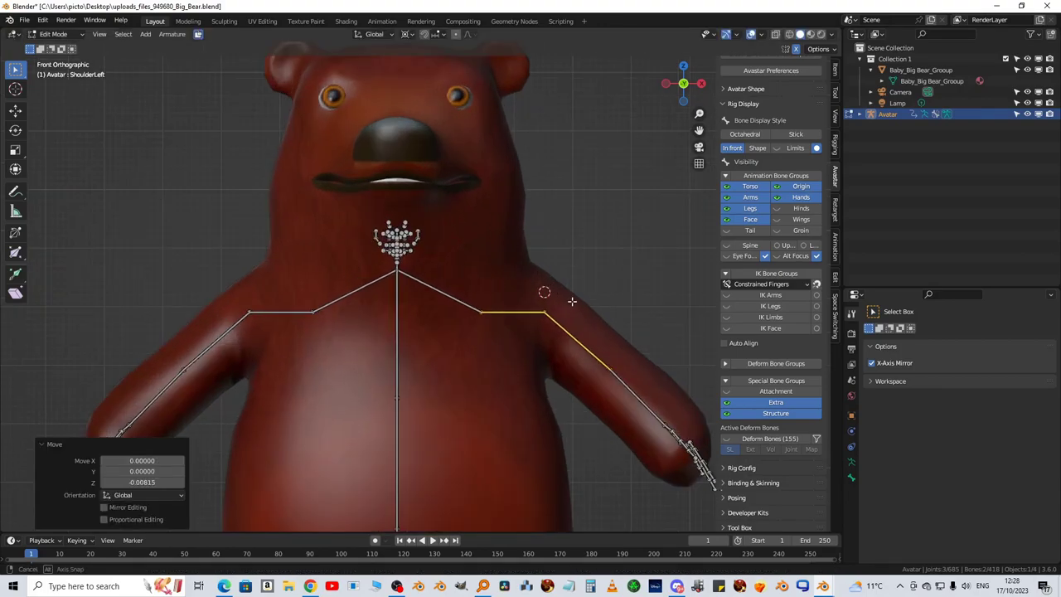
pyautogui.moveTo(569, 300); pyautogui.dragTo(464, 308, button='middle')
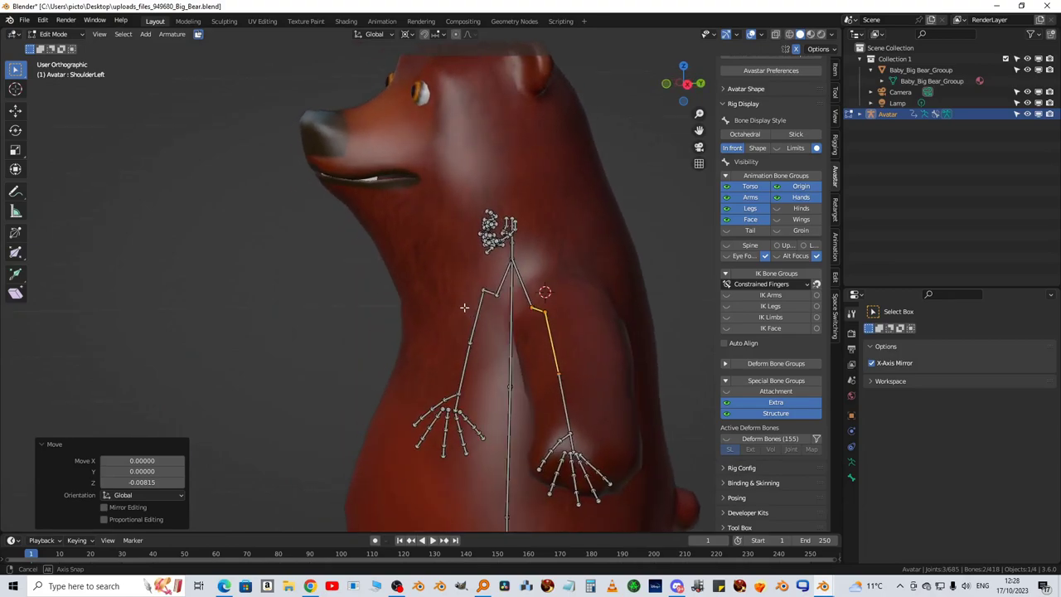
# Lasso-select the face bone cluster at the bear's neck, cancelling an accidental extrude
pyautogui.click(512, 264)
pyautogui.moveTo(546, 267)
pyautogui.mouseDown(button='middle')
pyautogui.moveTo(591, 283)
pyautogui.moveTo(669, 275)
pyautogui.moveTo(548, 283)
pyautogui.mouseUp(button='middle')
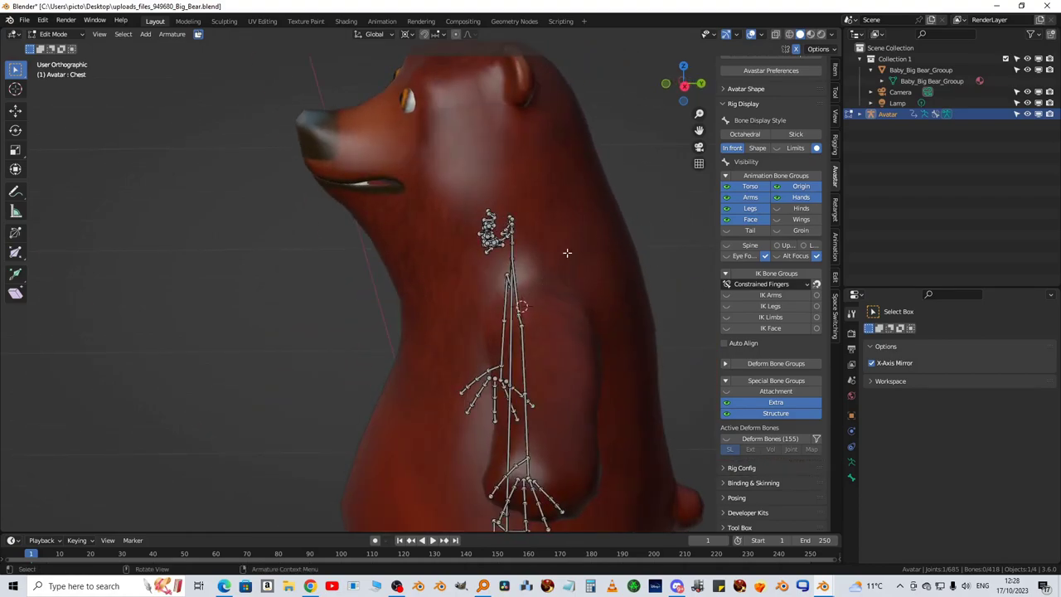
pyautogui.scroll(3, 564, 253)
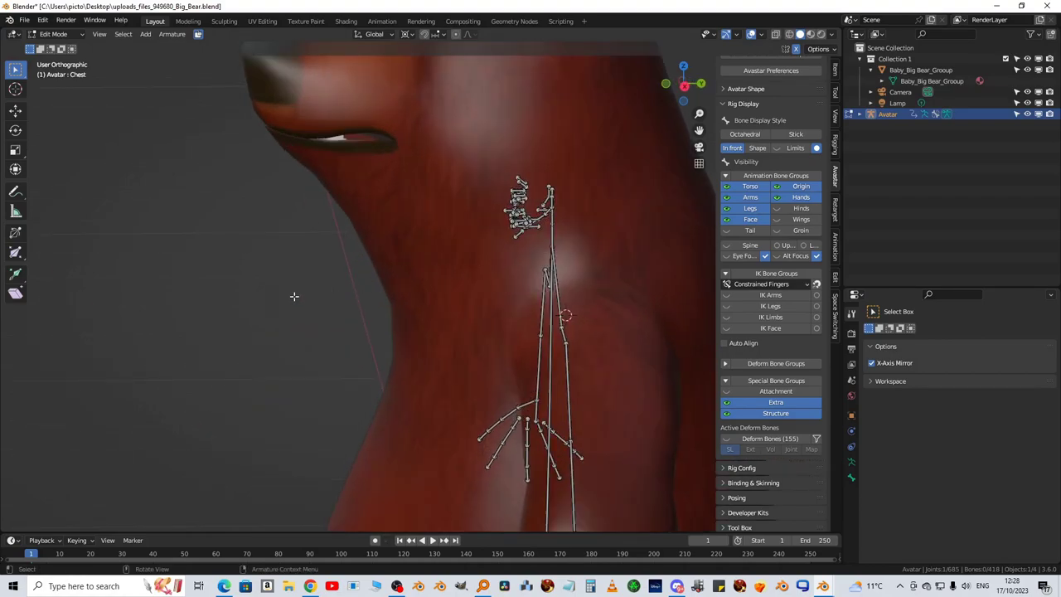
pyautogui.press('e')
pyautogui.press('Escape')
pyautogui.moveTo(562, 141)
pyautogui.keyDown('ctrl'); pyautogui.mouseDown(button='right')
pyautogui.moveTo(606, 206)
pyautogui.moveTo(503, 259)
pyautogui.moveTo(481, 244)
pyautogui.mouseUp(button='right'); pyautogui.keyUp('ctrl')
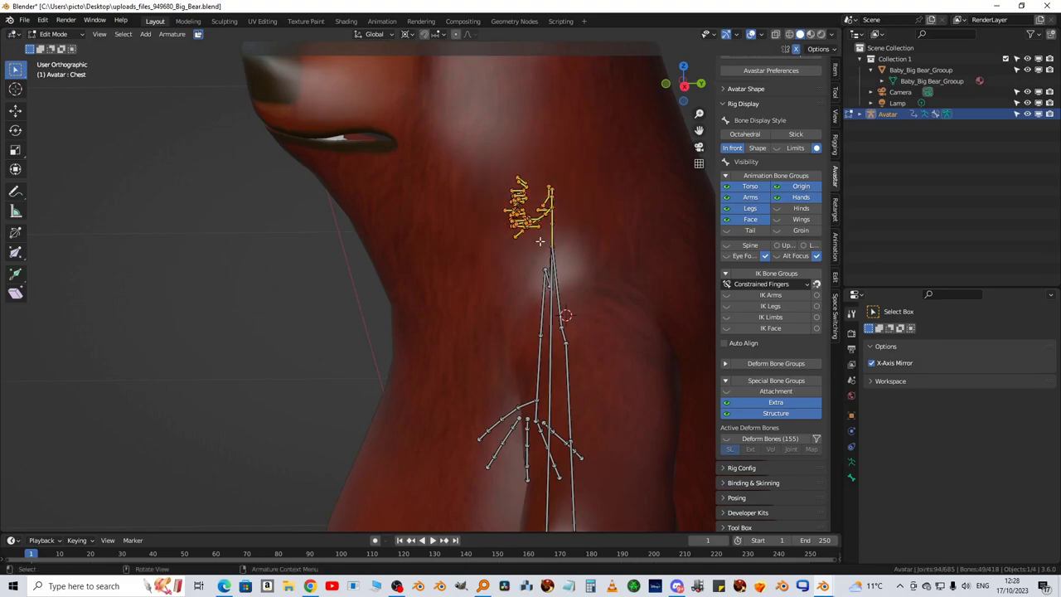
pyautogui.press('b')
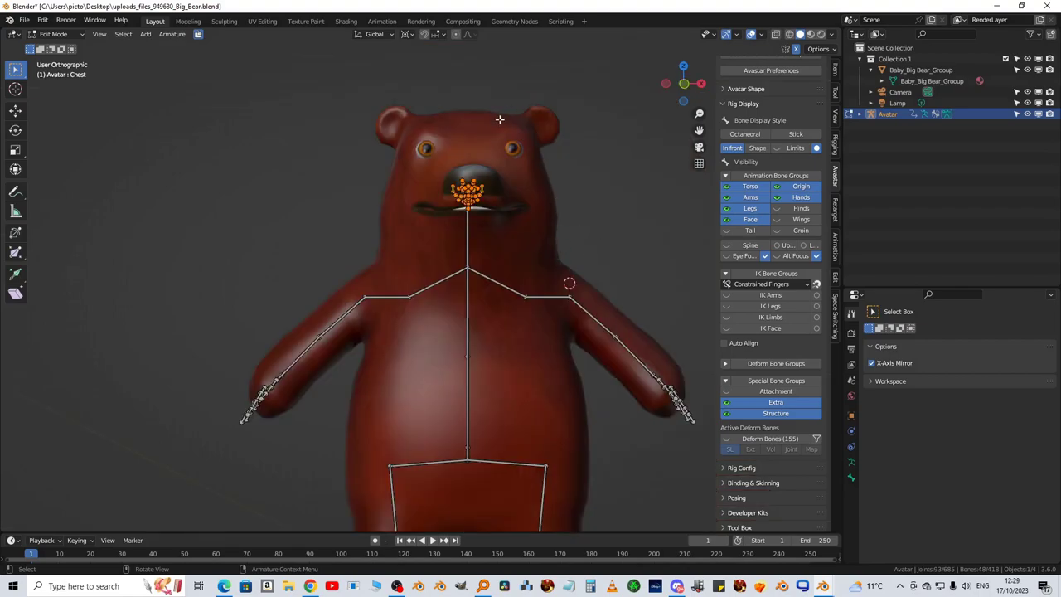
# Set the pivot to Median Point and scale the face bones by 3.645 in side view
pyautogui.click(409, 34)
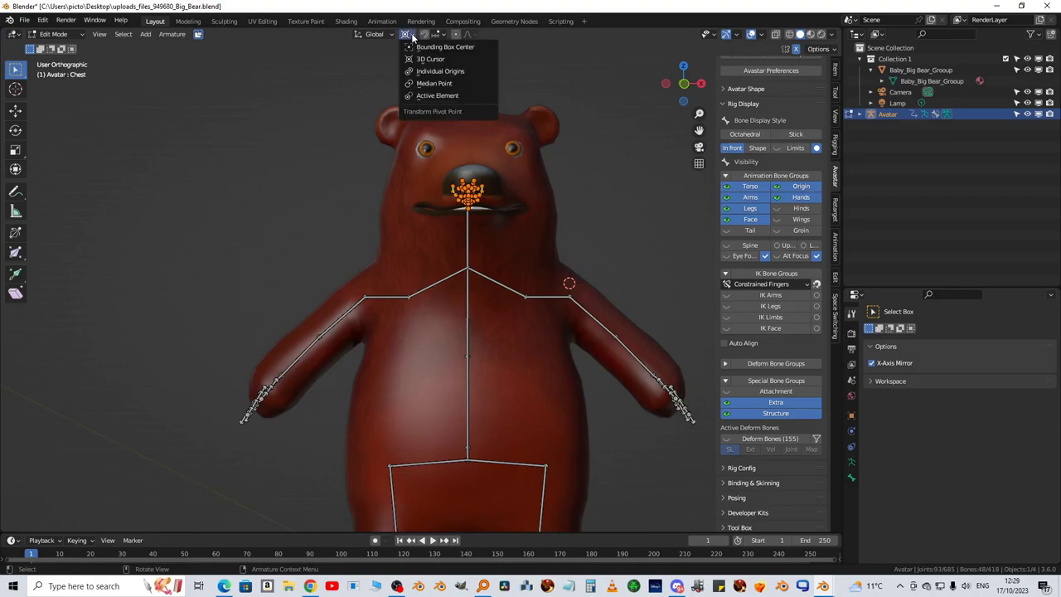
pyautogui.click(432, 83)
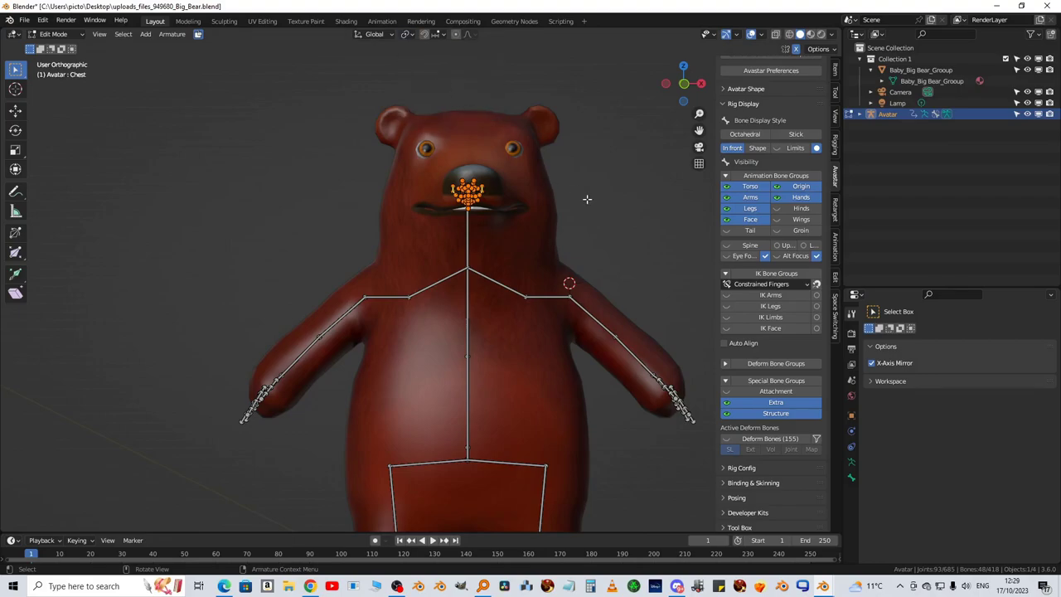
pyautogui.moveTo(622, 247); pyautogui.dragTo(491, 242, button='middle')
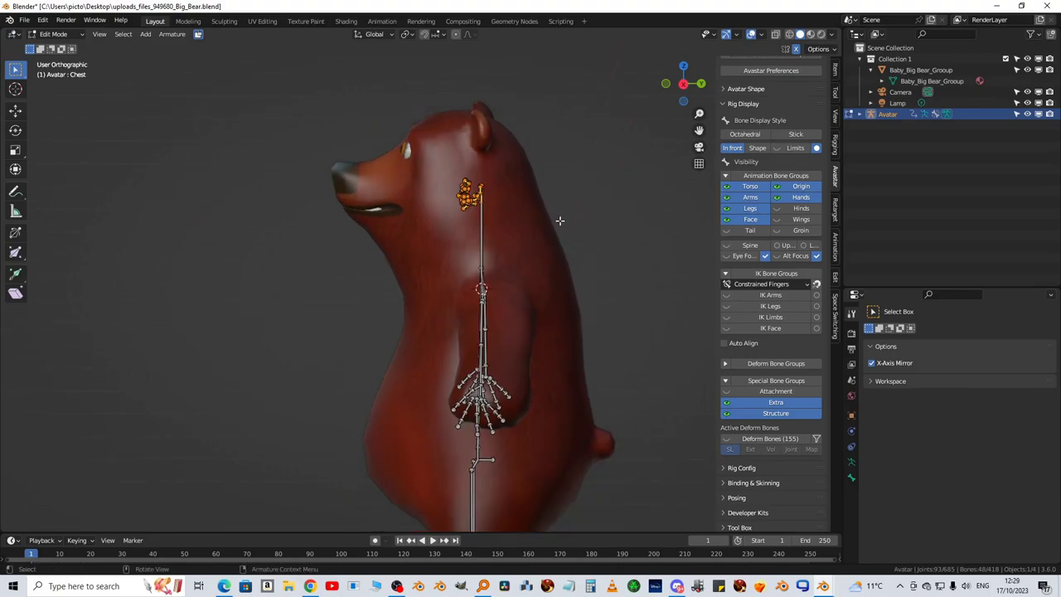
pyautogui.press('KP_3')
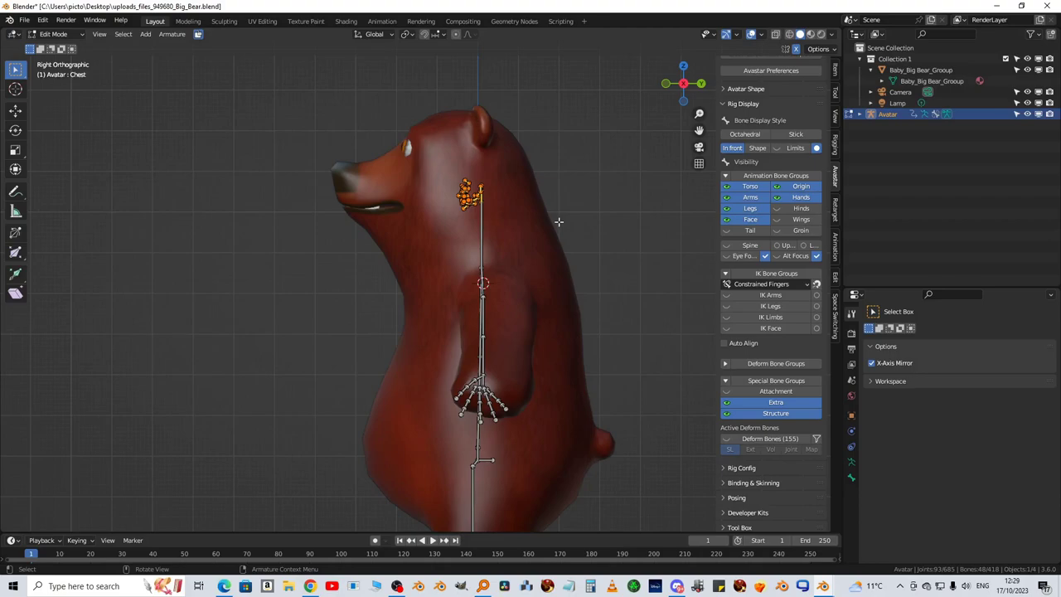
pyautogui.press('s')
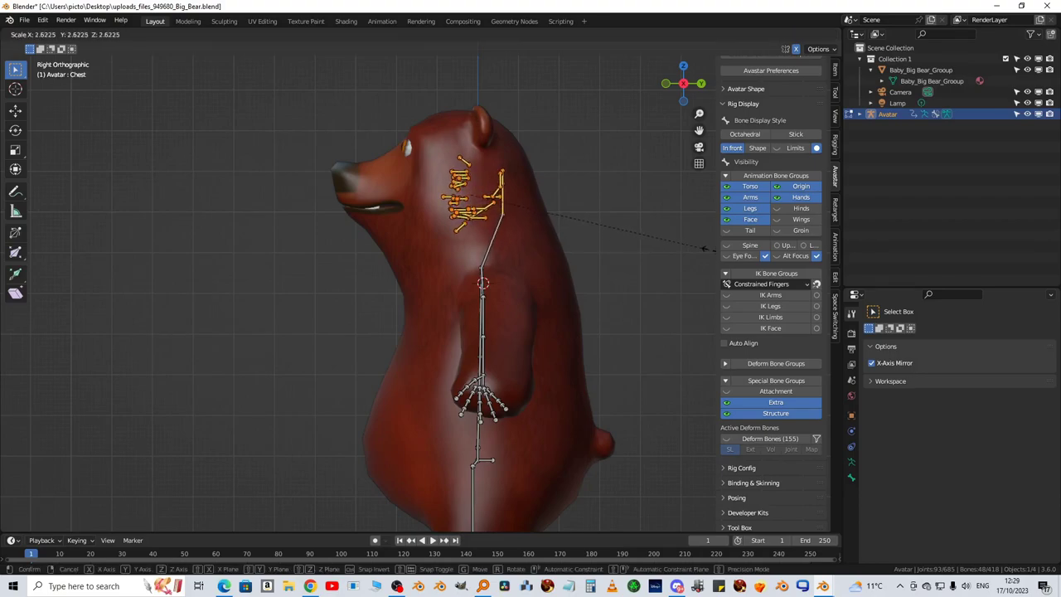
pyautogui.click(798, 263)
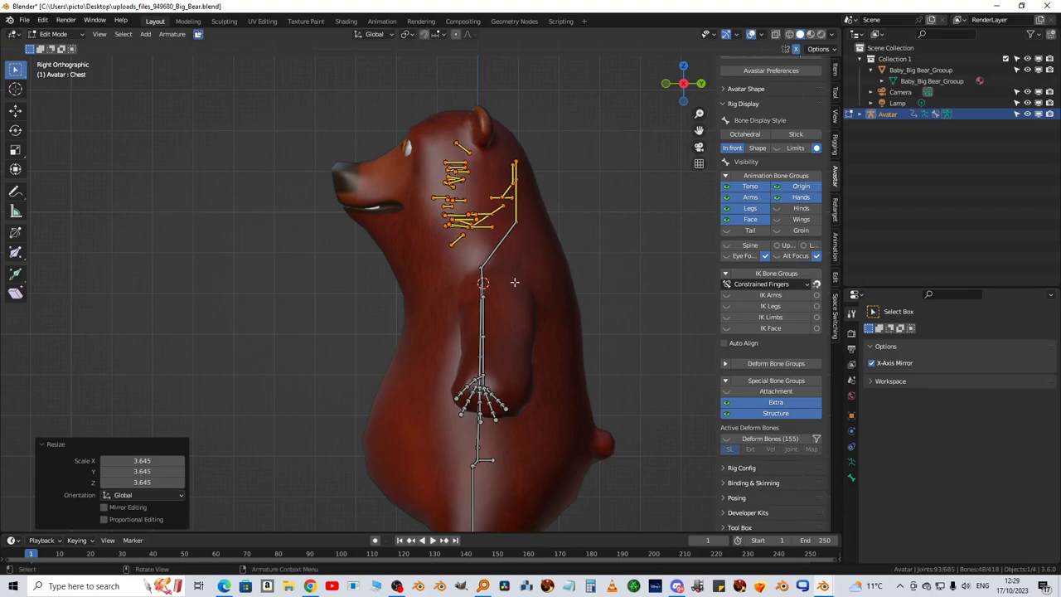
# Move the face bones -0.08699 along Y into the bear's head
pyautogui.press('g')
pyautogui.press('y')
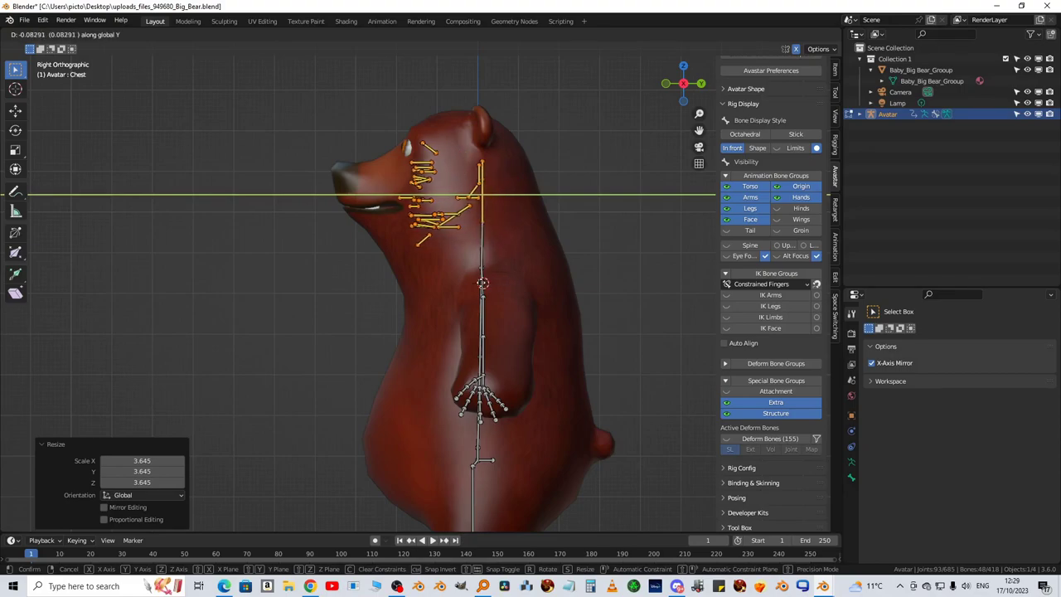
pyautogui.click(481, 283)
pyautogui.keyDown('shift'); pyautogui.moveTo(474, 261); pyautogui.dragTo(495, 286, button='middle'); pyautogui.keyUp('shift')
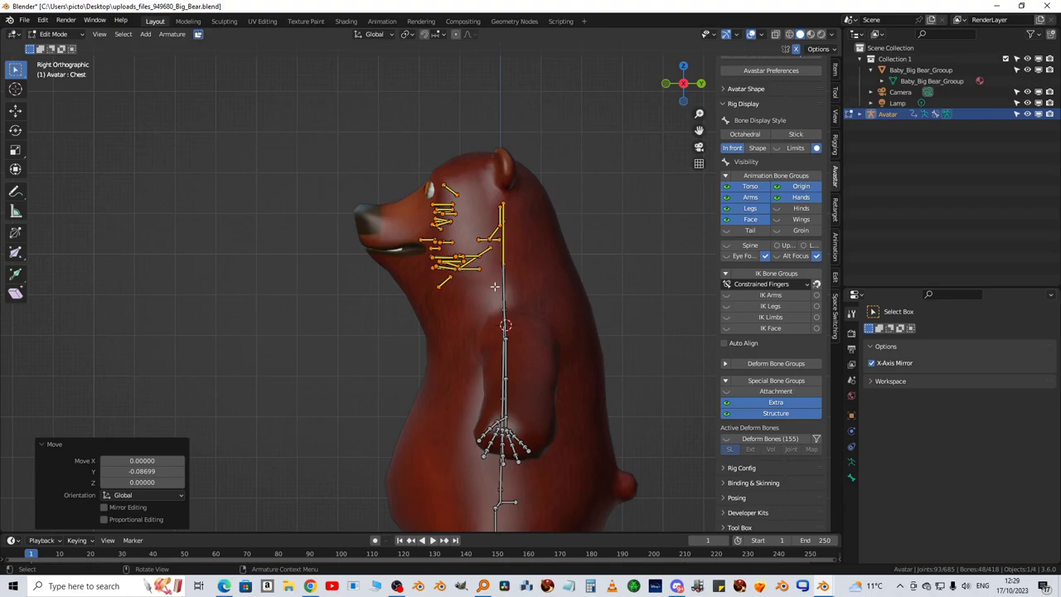
# Select the Skull bone and raise it along Z above the bear's head
pyautogui.scroll(2, 495, 286)
pyautogui.click(539, 184)
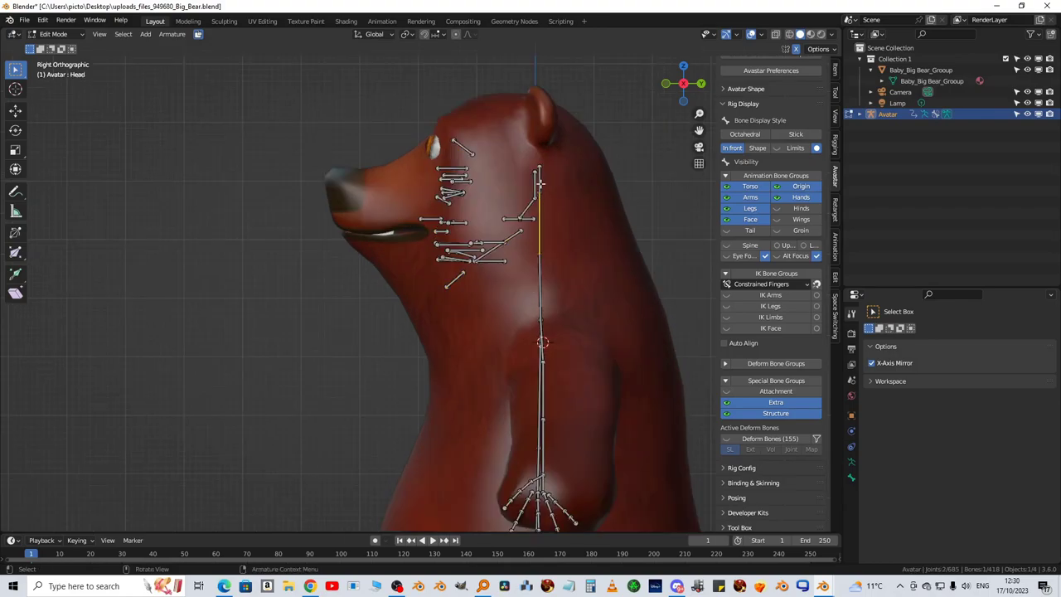
pyautogui.click(540, 184)
pyautogui.keyDown('shift'); pyautogui.moveTo(540, 184); pyautogui.dragTo(470, 327, button='middle'); pyautogui.keyUp('shift')
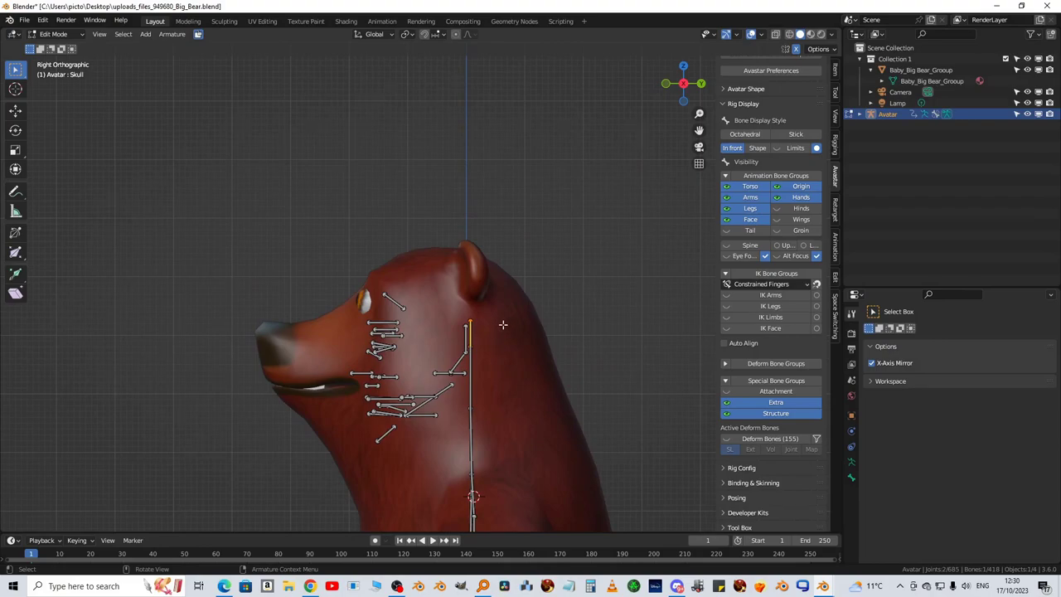
pyautogui.press('g')
pyautogui.press('z')
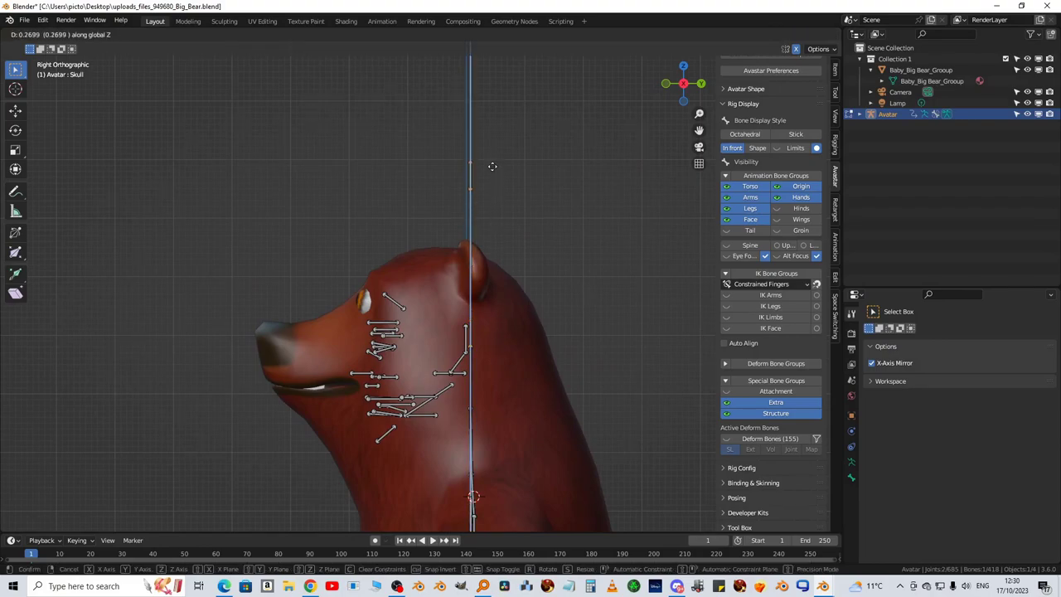
pyautogui.click(491, 134)
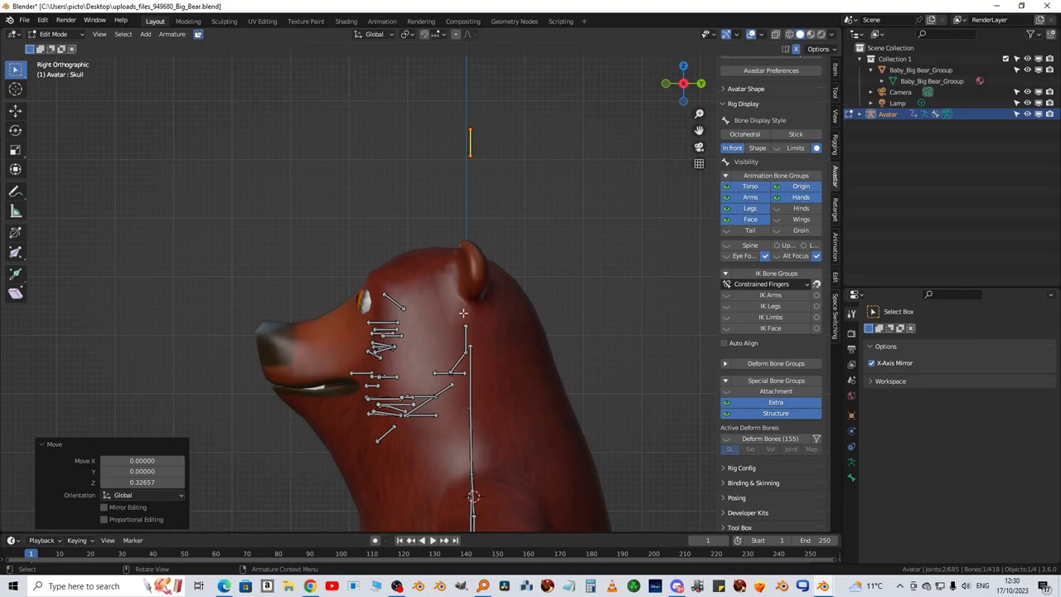
pyautogui.keyDown('shift'); pyautogui.moveTo(464, 311); pyautogui.dragTo(533, 234, button='middle'); pyautogui.keyUp('shift')
pyautogui.scroll(-8, 533, 234)
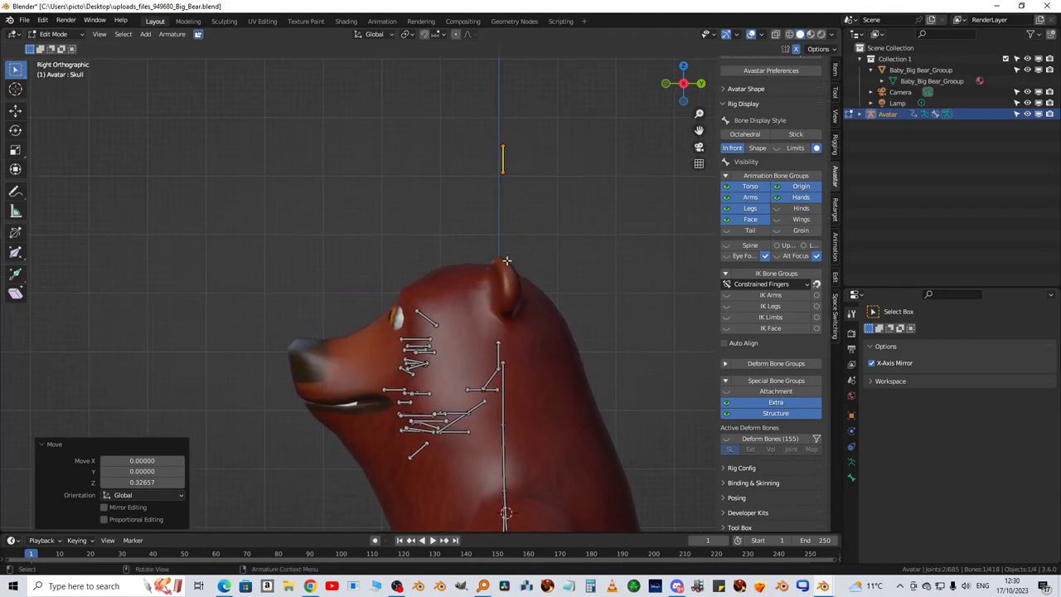
pyautogui.scroll(5, 456, 280)
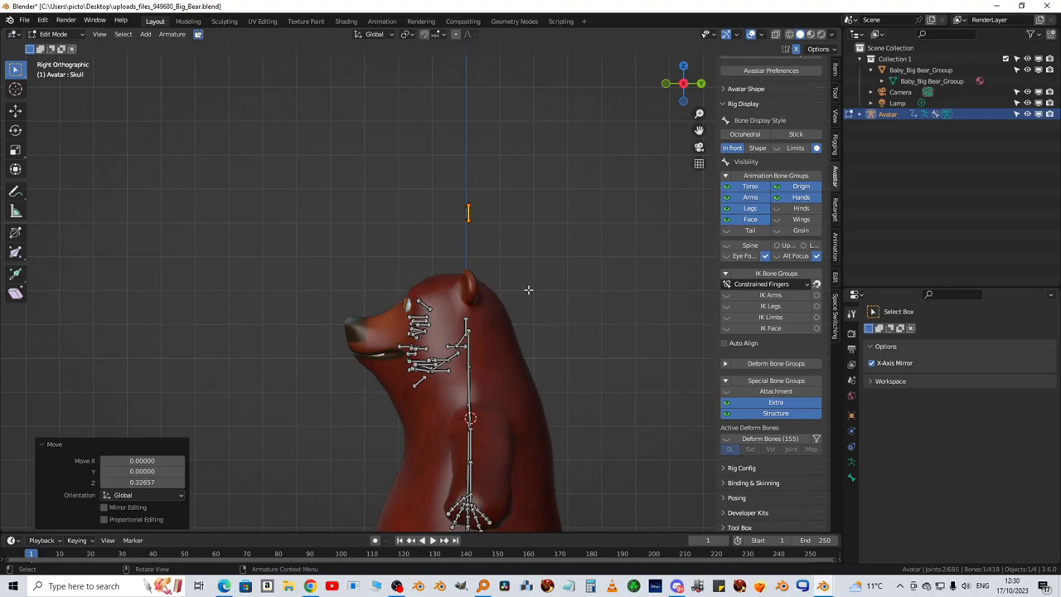
pyautogui.scroll(-3, 537, 427)
pyautogui.scroll(3, 462, 334)
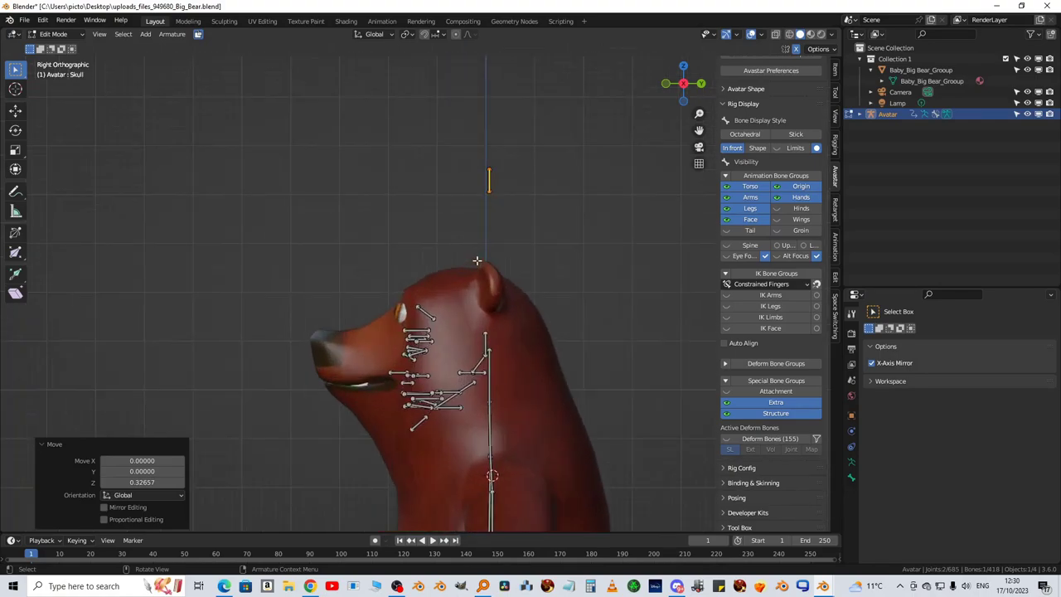
# Reselect the Skull bone and readjust its height along Z
pyautogui.click(489, 178)
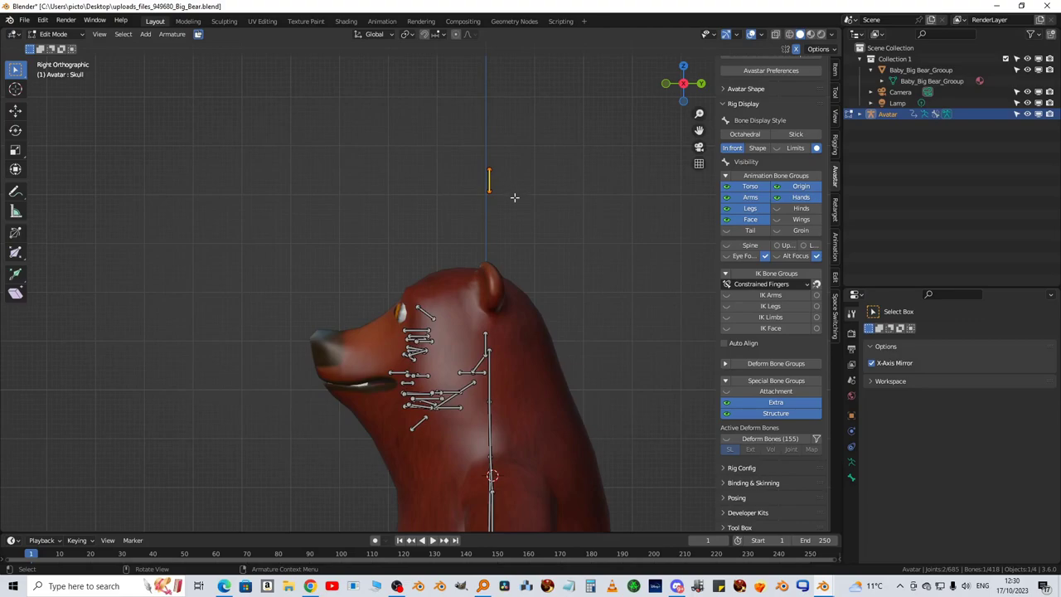
pyautogui.press('g')
pyautogui.press('z')
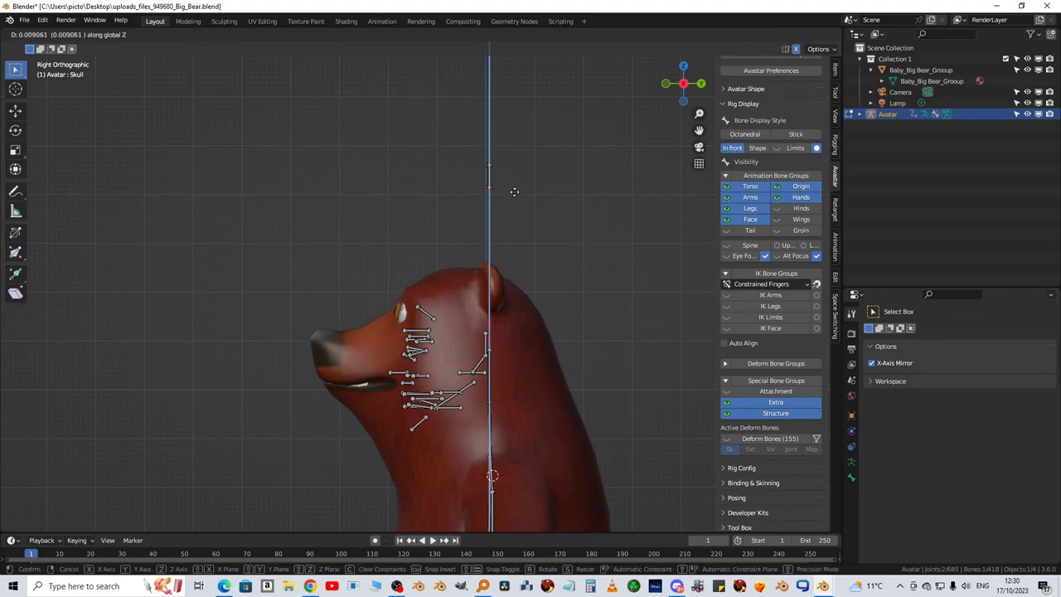
pyautogui.click(516, 185)
pyautogui.keyDown('shift'); pyautogui.moveTo(431, 345); pyautogui.dragTo(469, 311, button='middle'); pyautogui.keyUp('shift')
pyautogui.scroll(2, 469, 311)
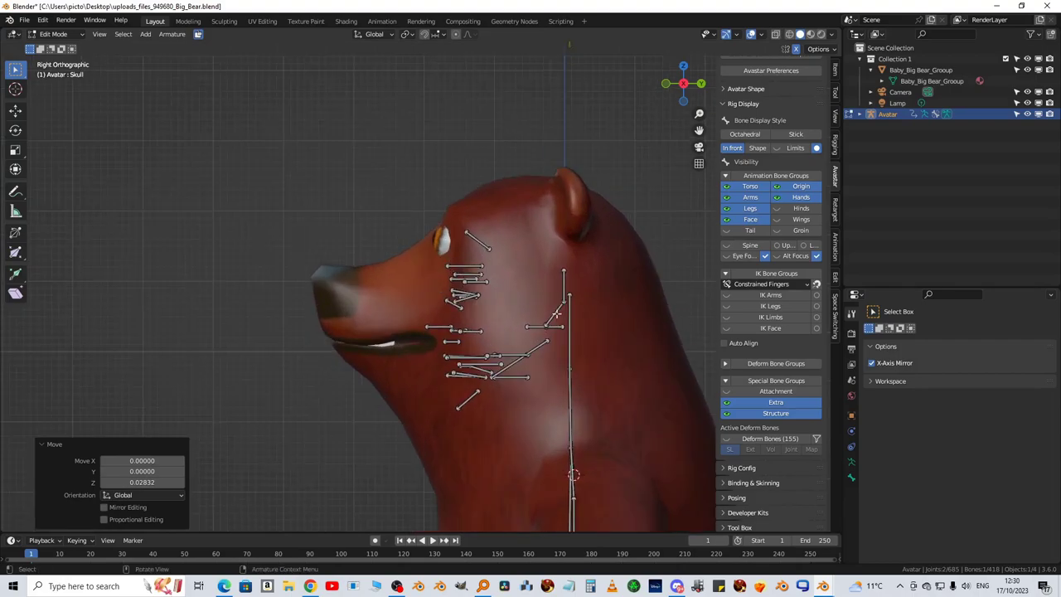
pyautogui.scroll(-2, 481, 355)
pyautogui.scroll(4, 497, 359)
pyautogui.keyDown('shift'); pyautogui.moveTo(502, 359); pyautogui.dragTo(378, 319, button='middle'); pyautogui.keyUp('shift')
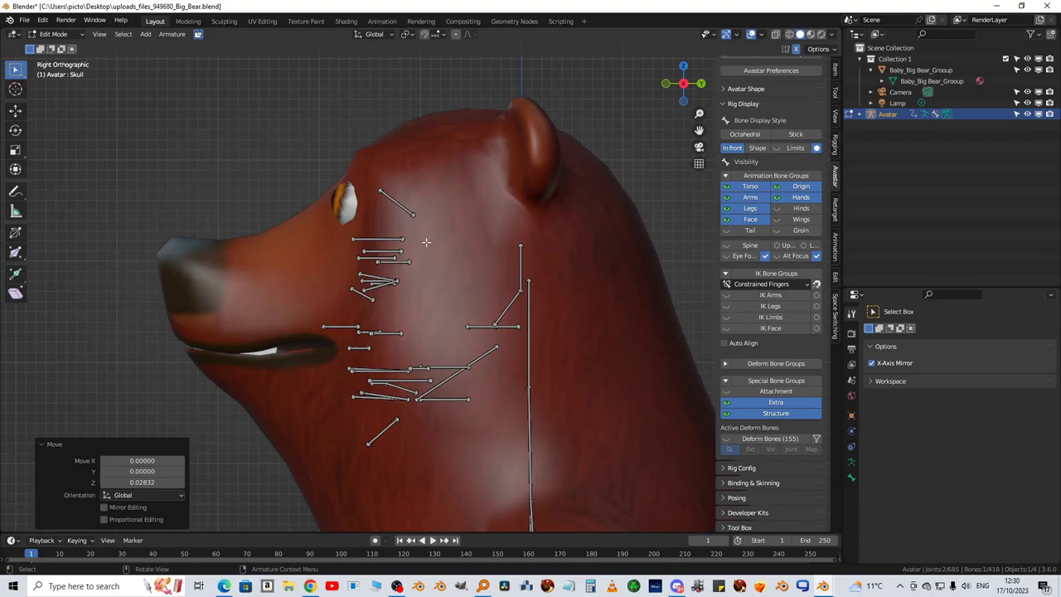
# Select FaceForeheadLeft and move it up onto the bear's forehead
pyautogui.click(398, 205)
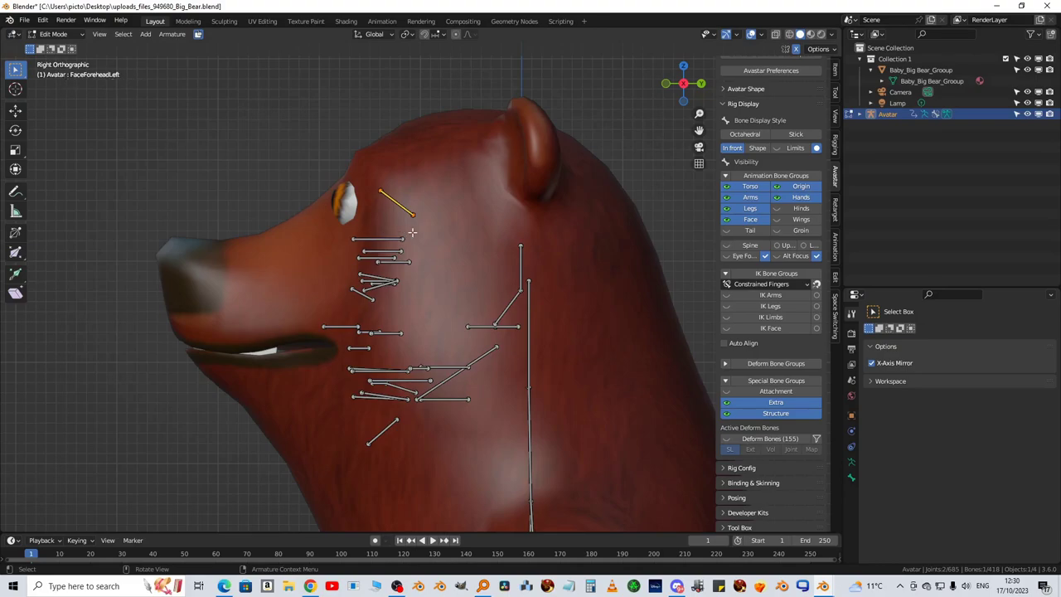
pyautogui.press('g')
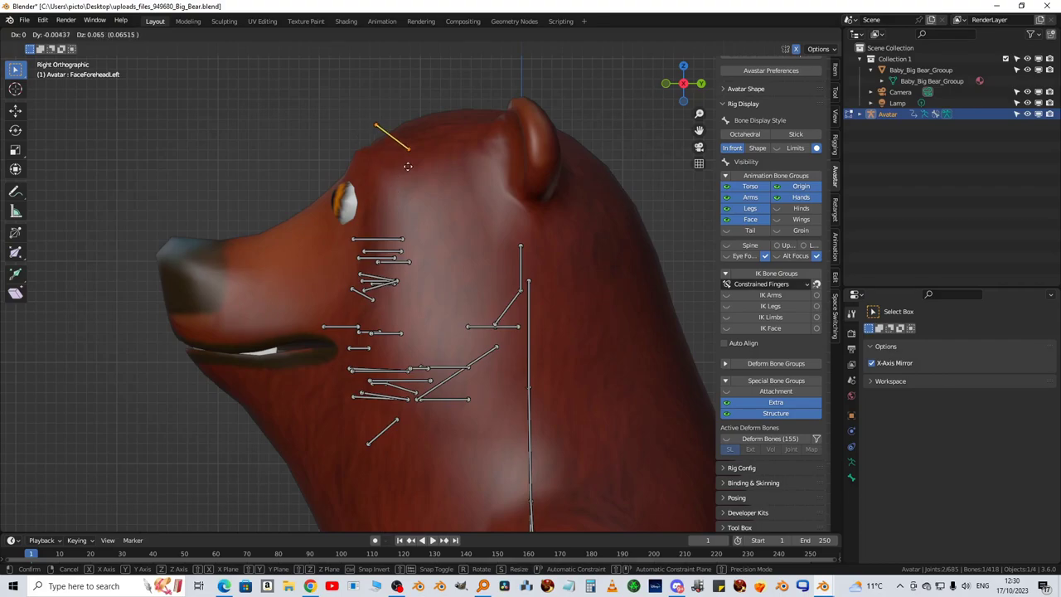
pyautogui.click(408, 166)
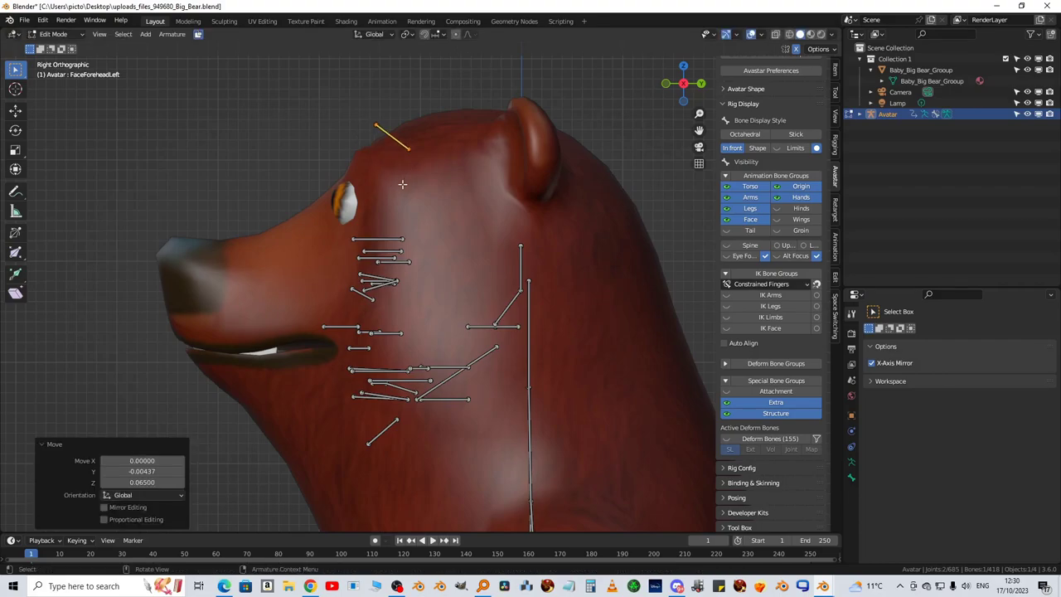
# In front view, spread the forehead bones 0.05681 along X and raise them 0.01311 along Z
pyautogui.press('KP_1')
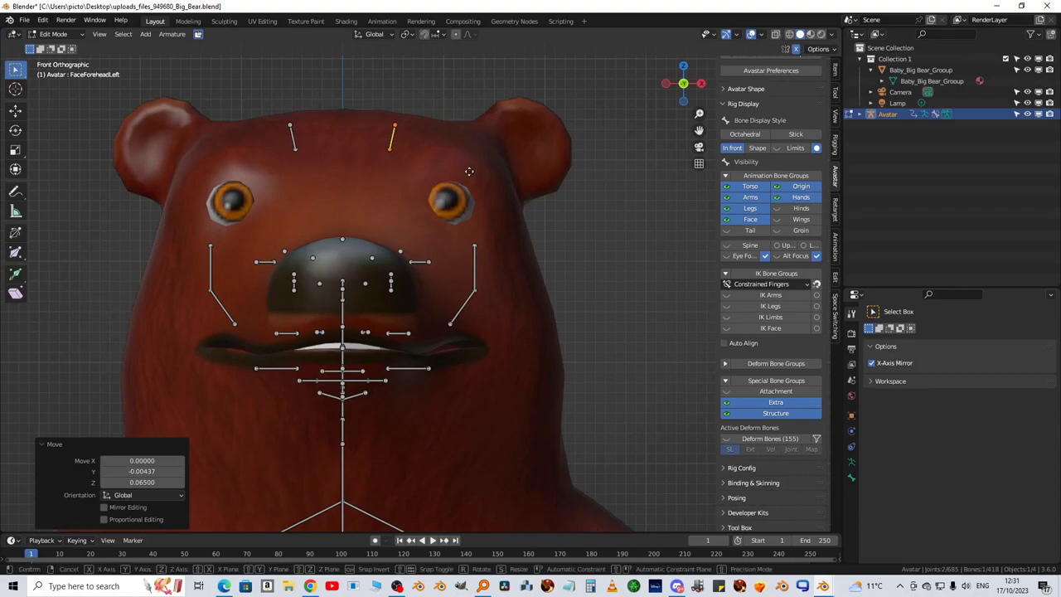
pyautogui.press('g')
pyautogui.press('x')
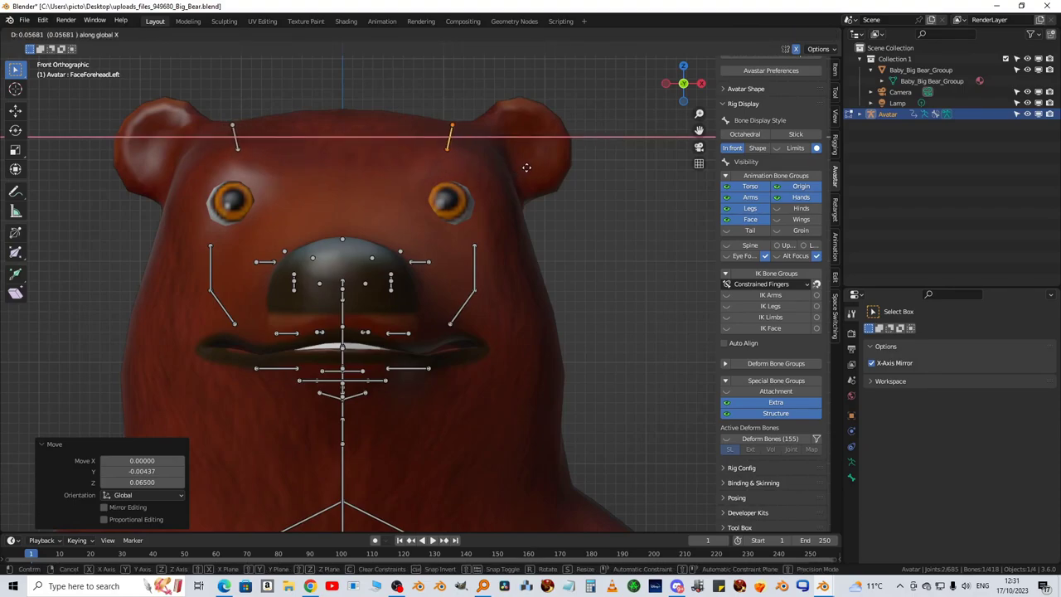
pyautogui.click(526, 165)
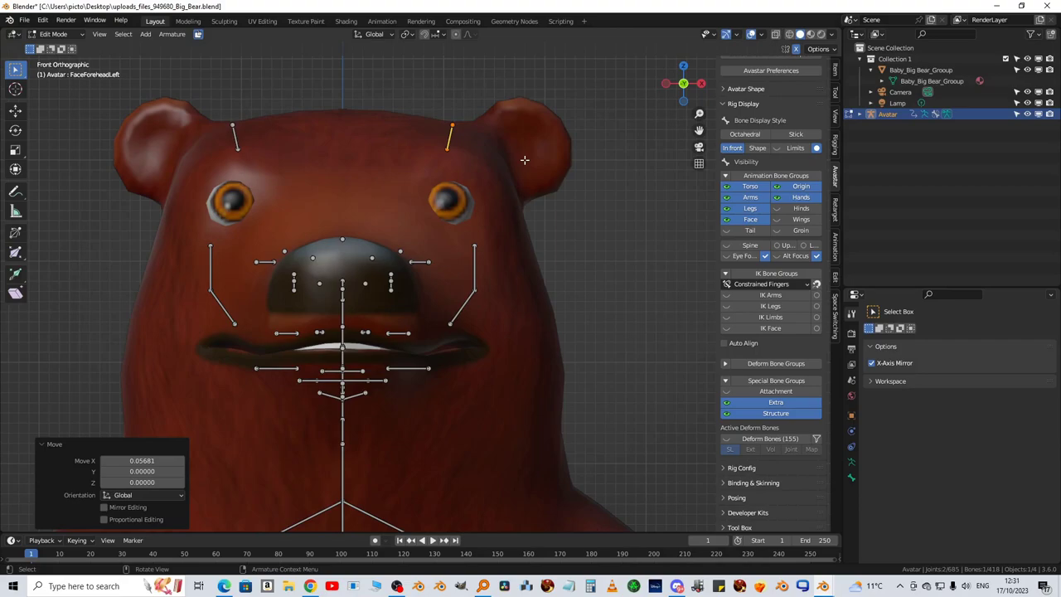
pyautogui.press('g')
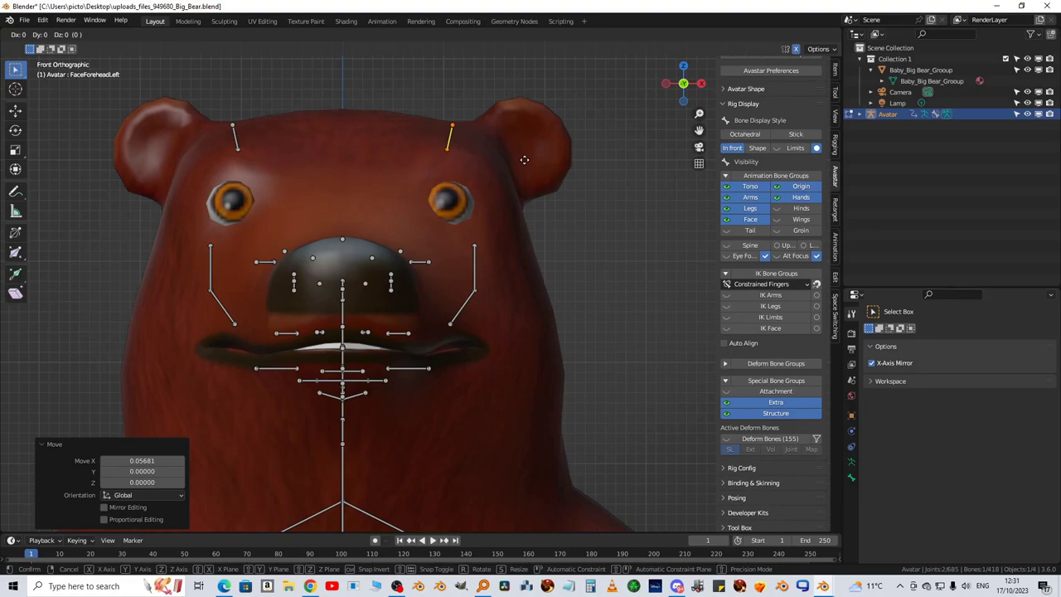
pyautogui.press('z')
pyautogui.click(393, 233)
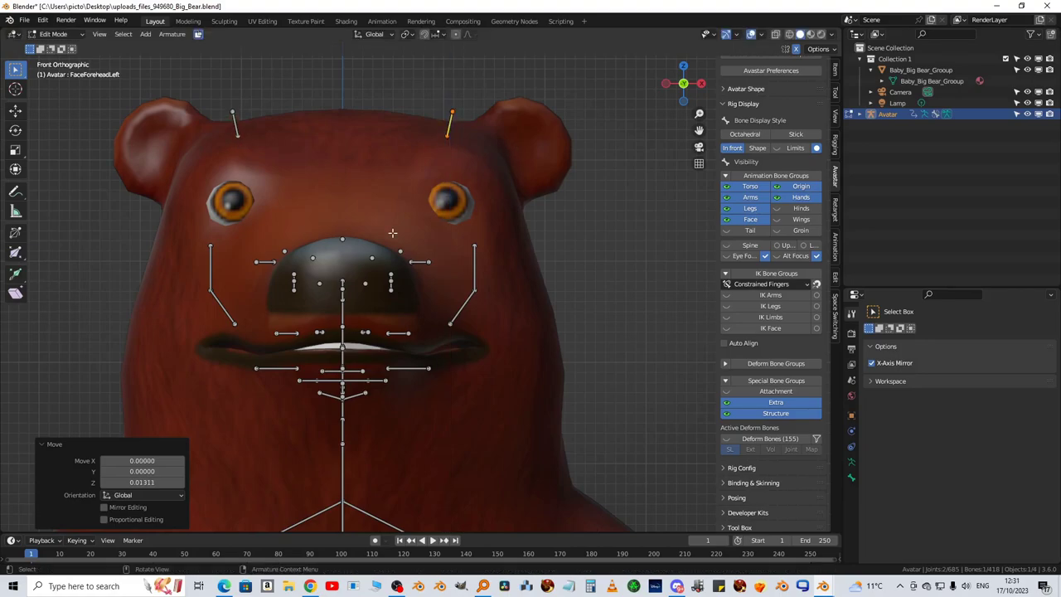
pyautogui.press('KP_3')
pyautogui.scroll(-2, 457, 217)
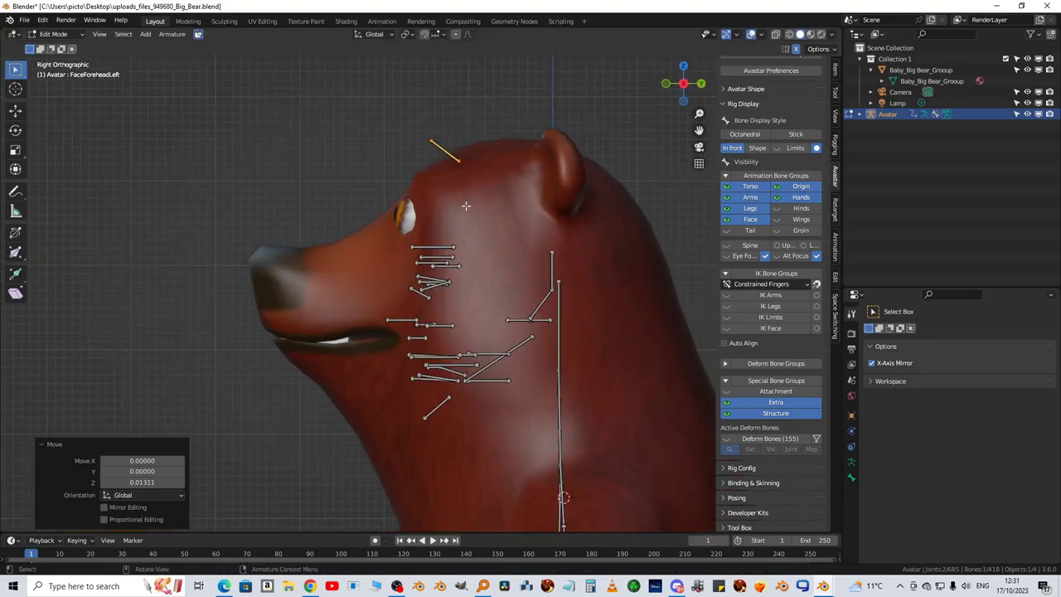
pyautogui.keyDown('shift'); pyautogui.moveTo(465, 287); pyautogui.dragTo(418, 298, button='middle'); pyautogui.keyUp('shift')
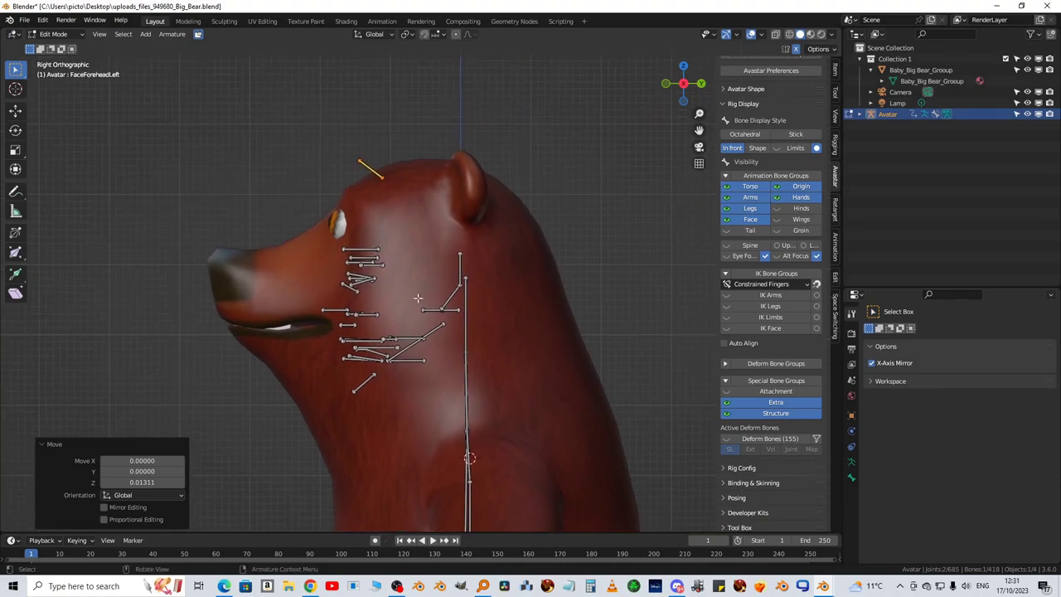
pyautogui.click(455, 296)
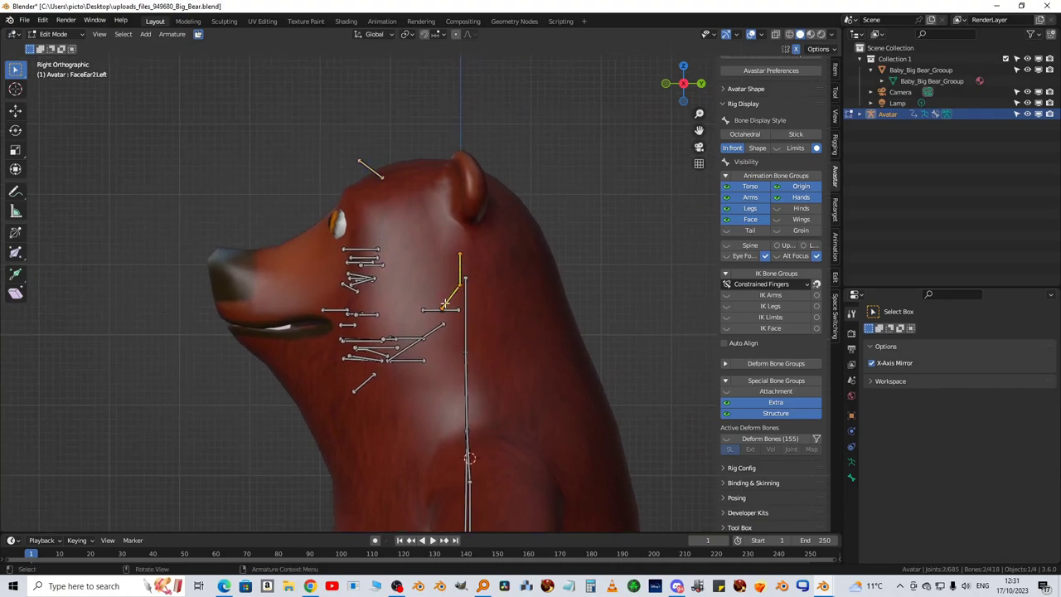
# Move the FaceEar2Left bone up into the ear and outward along X by 0.01809
pyautogui.press('g')
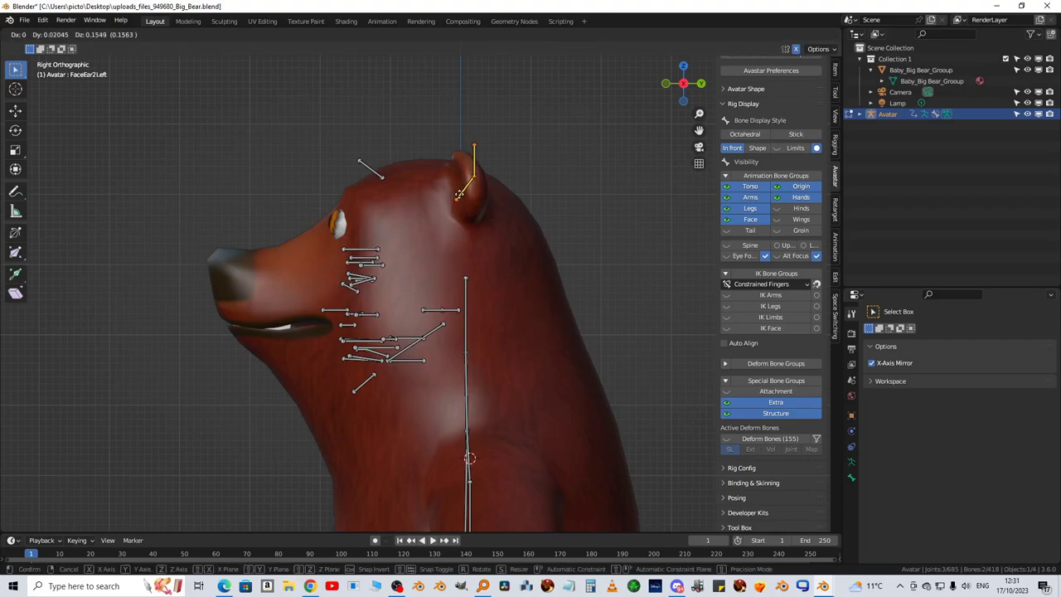
pyautogui.click(458, 195)
pyautogui.press('KP_1')
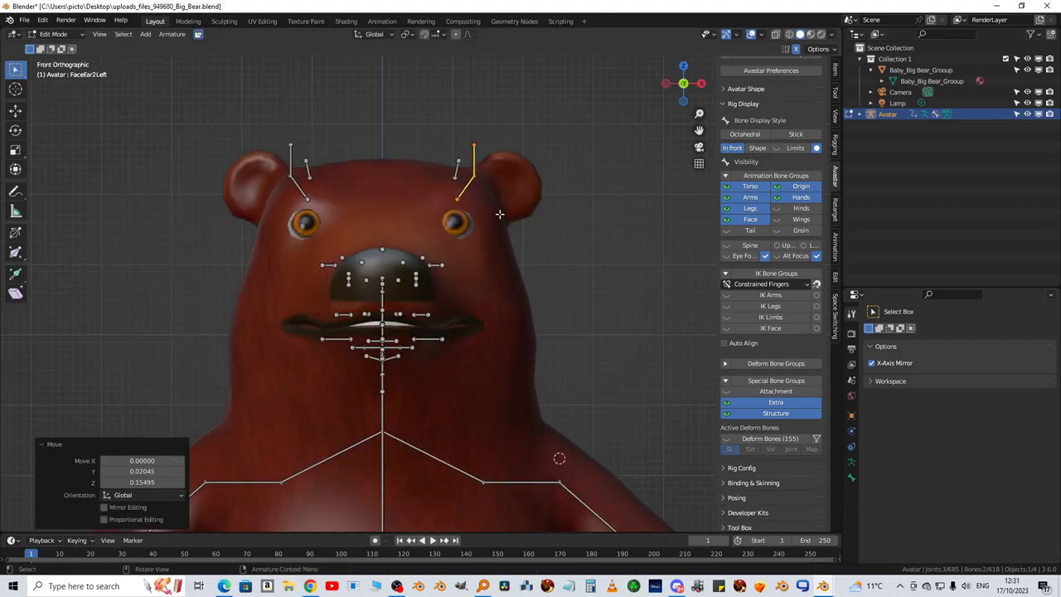
pyautogui.press('g')
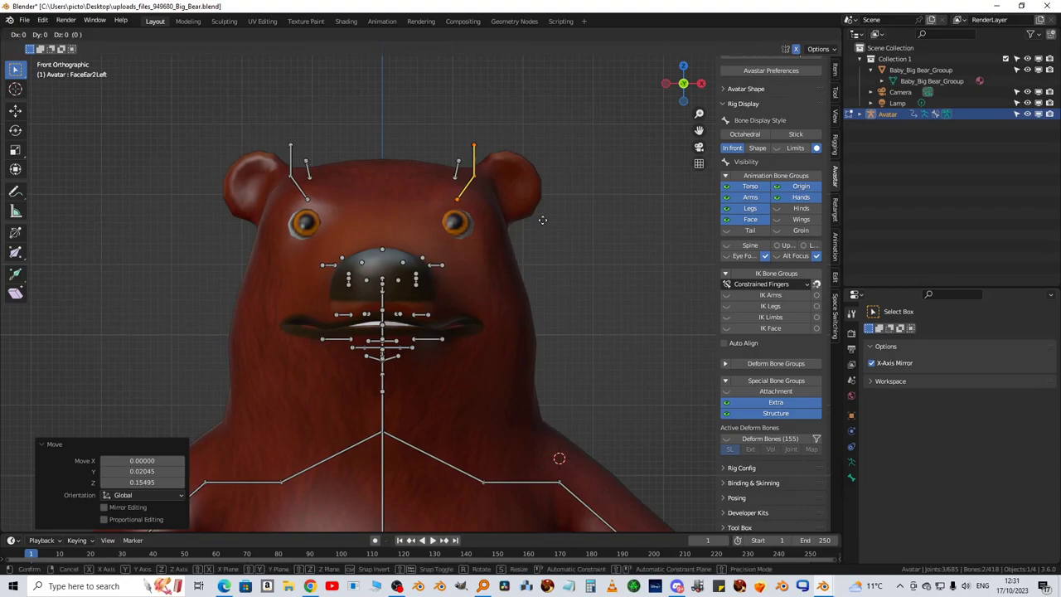
pyautogui.press('x')
pyautogui.click(584, 217)
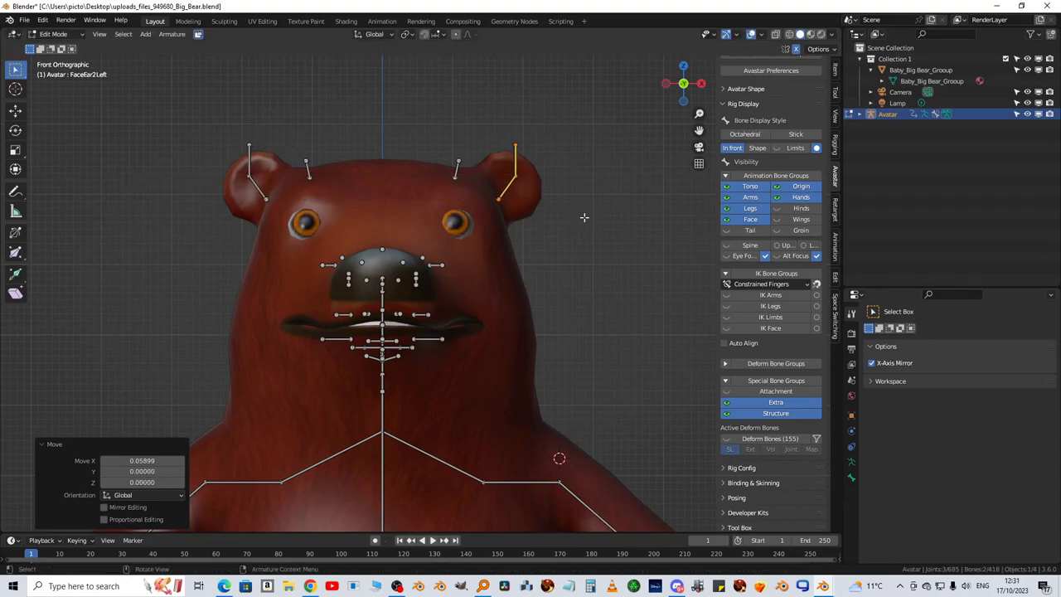
# Move the ear bone's tip up toward the top of the bear's ear
pyautogui.click(518, 148)
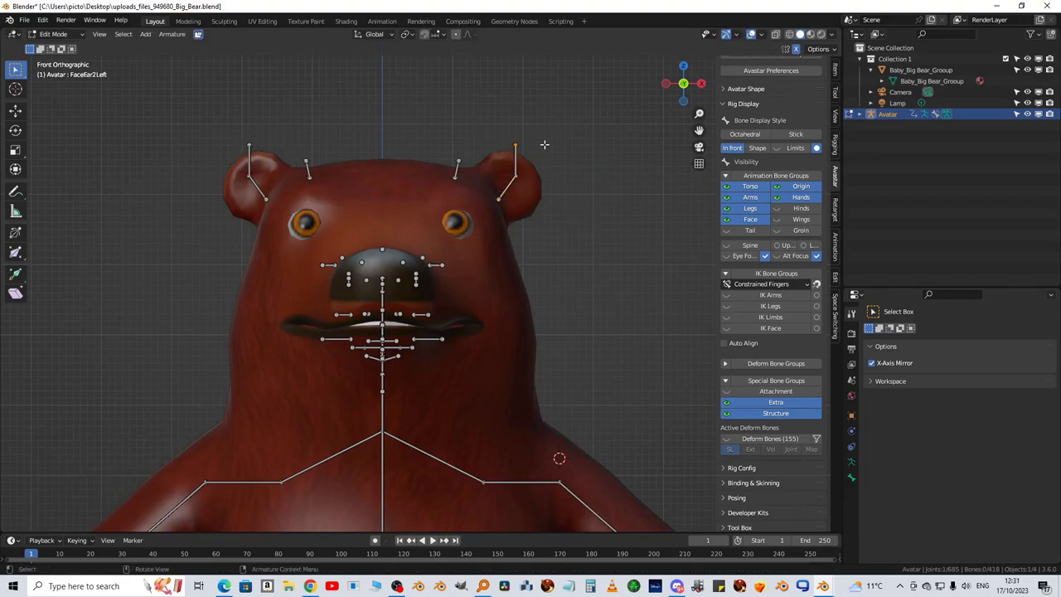
pyautogui.press('g')
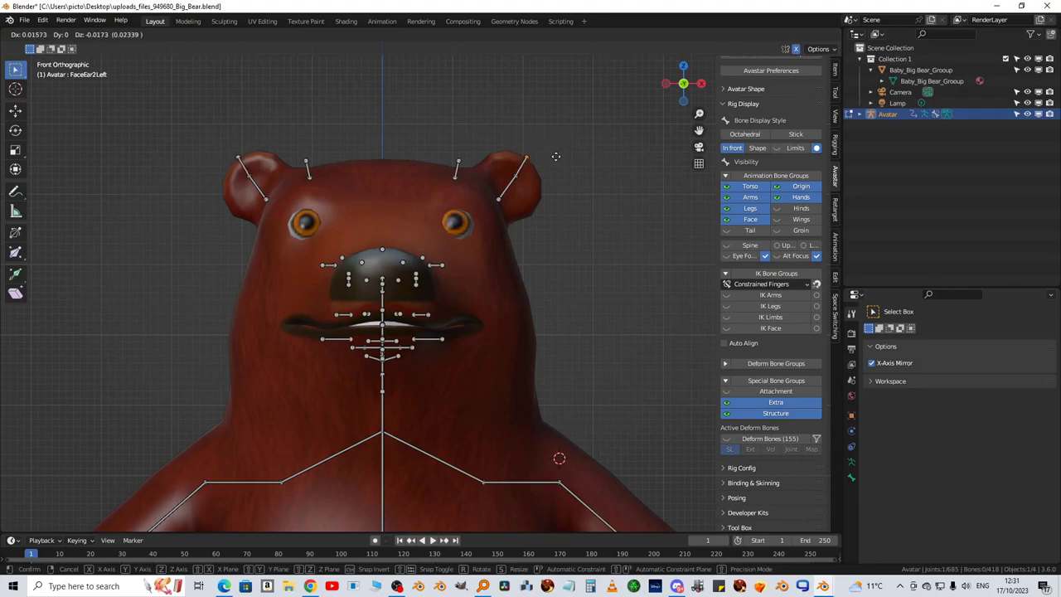
pyautogui.click(557, 156)
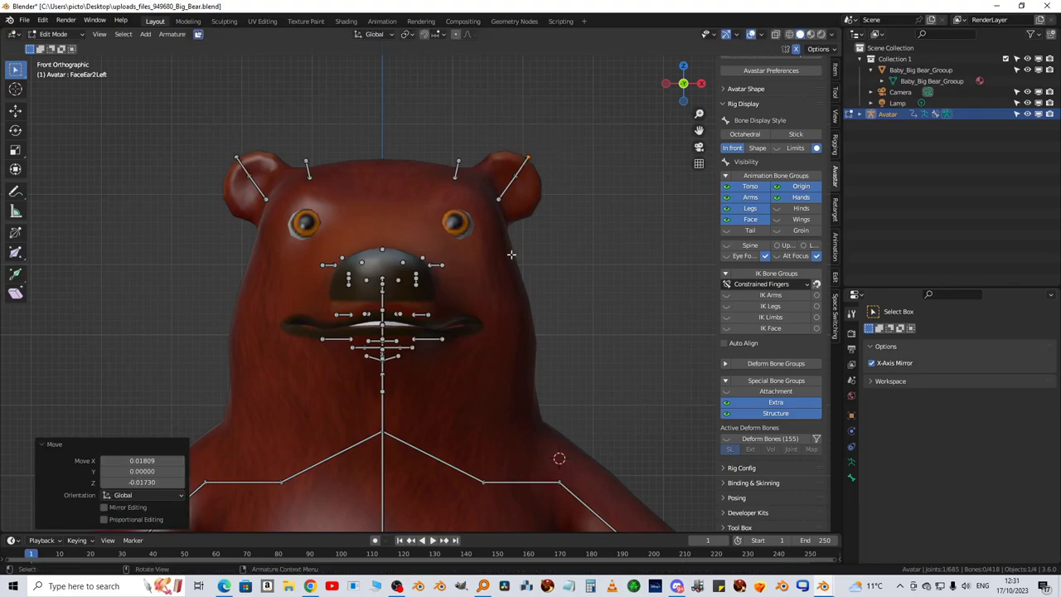
pyautogui.scroll(-4, 496, 305)
pyautogui.moveTo(485, 317); pyautogui.dragTo(466, 281, button='middle')
# Select the three lower-lip bones and raise them in front view
pyautogui.scroll(4, 422, 294)
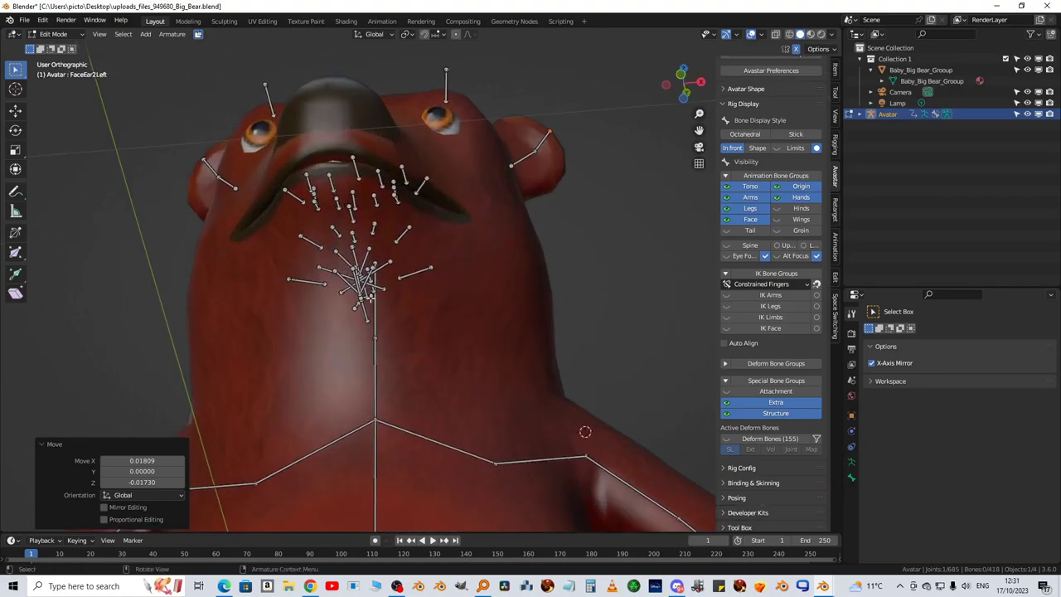
pyautogui.click(368, 279)
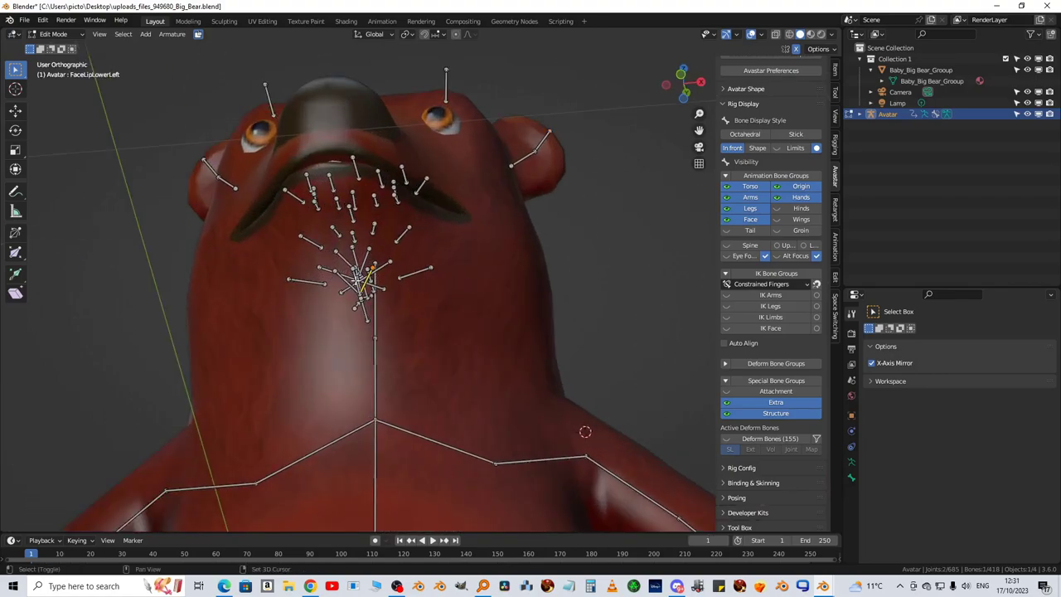
pyautogui.keyDown('shift'); pyautogui.click(356, 278); pyautogui.keyUp('shift')
pyautogui.keyDown('shift'); pyautogui.click(344, 280); pyautogui.keyUp('shift')
pyautogui.moveTo(406, 264); pyautogui.dragTo(421, 319, button='middle')
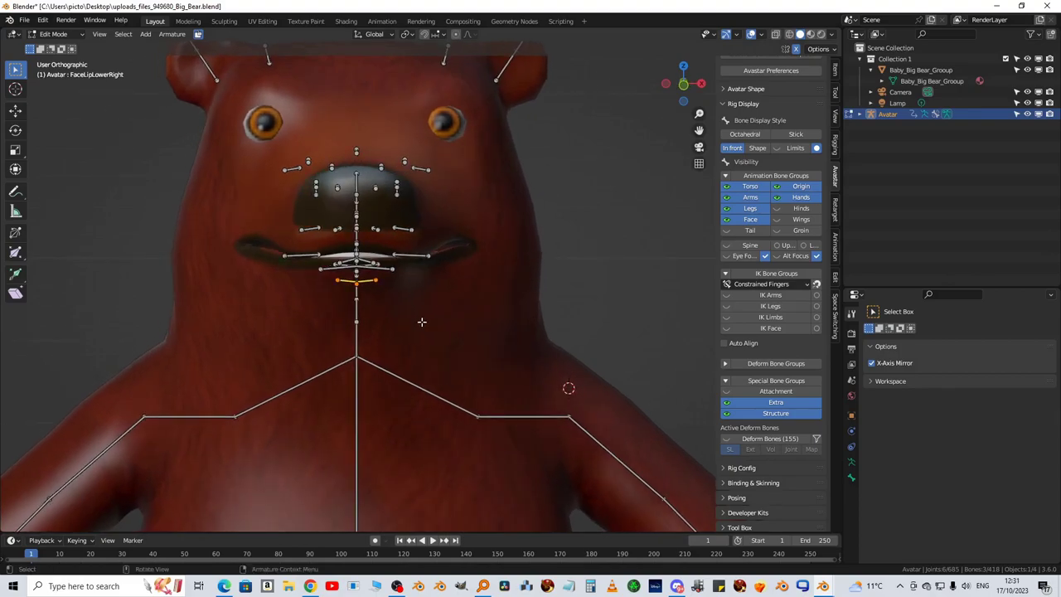
pyautogui.press('KP_1')
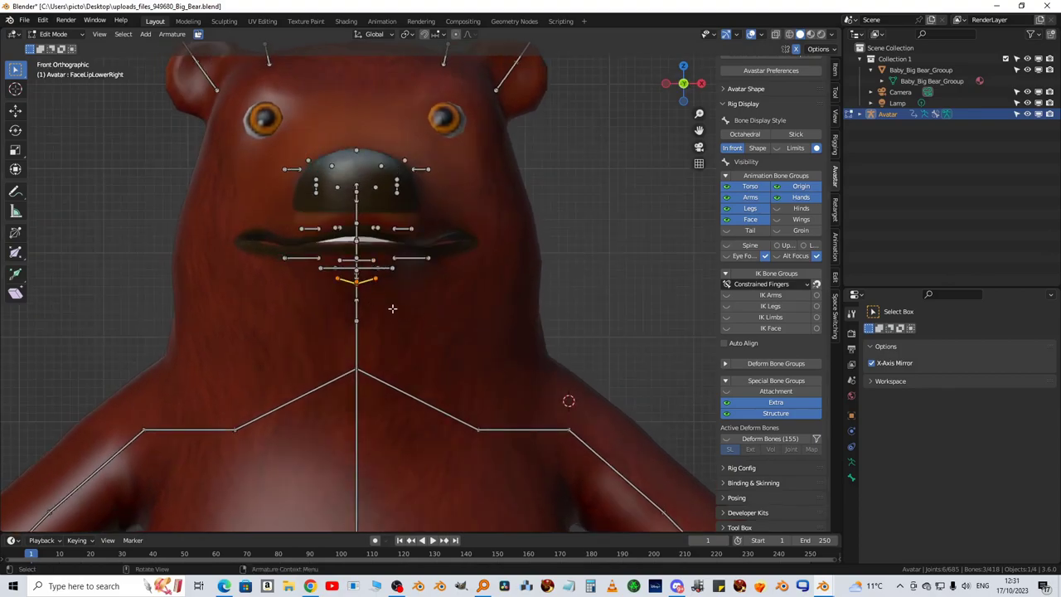
pyautogui.press('g')
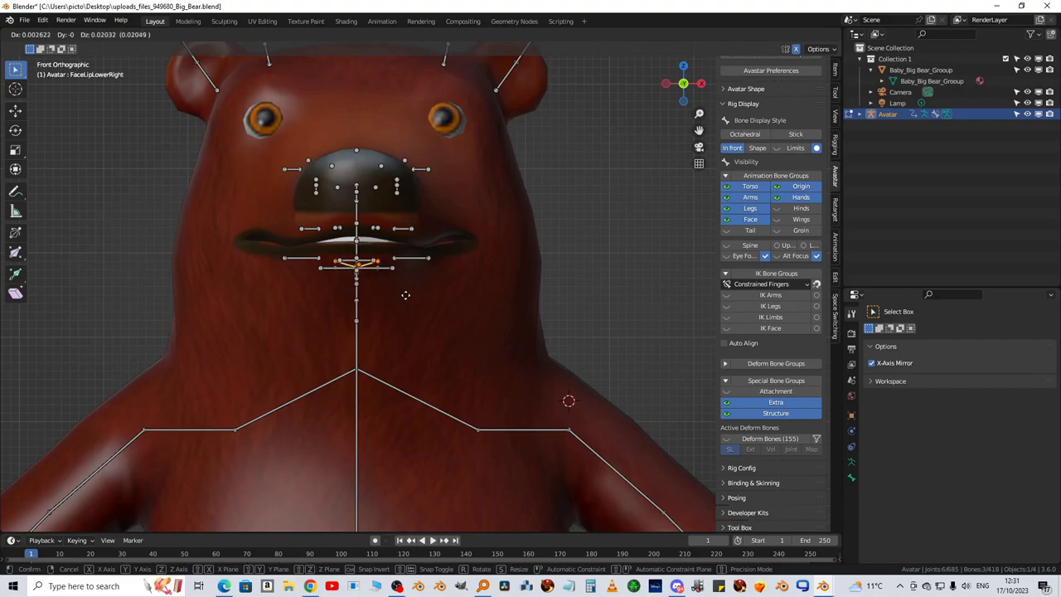
pyautogui.click(405, 293)
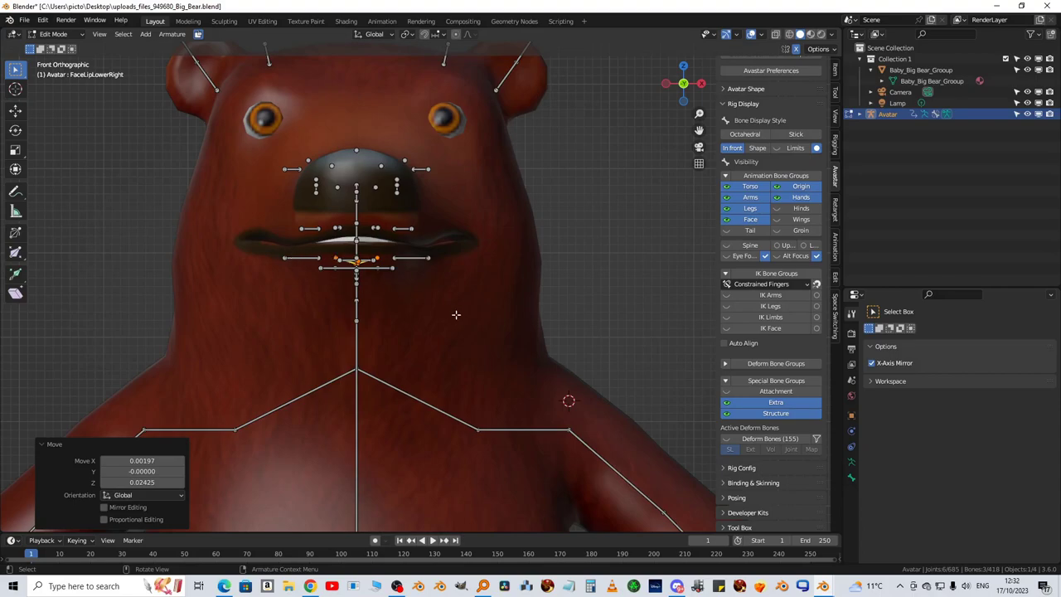
# Scale the lower-lip bones 2.871 times and move them -0.12781 along Y to the mouth
pyautogui.press('s')
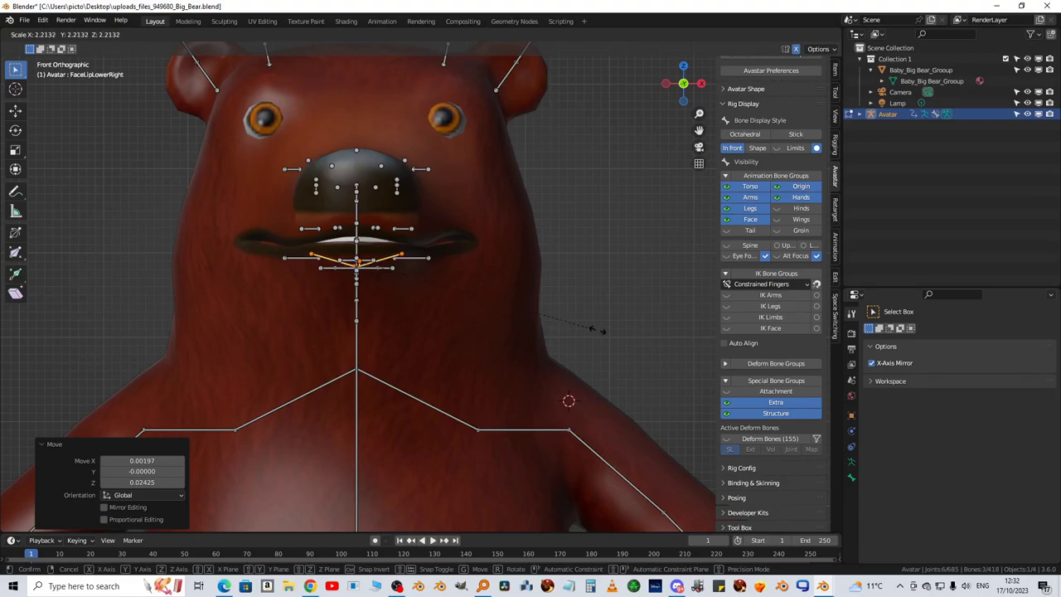
pyautogui.click(673, 333)
pyautogui.moveTo(573, 334); pyautogui.dragTo(438, 354, button='middle')
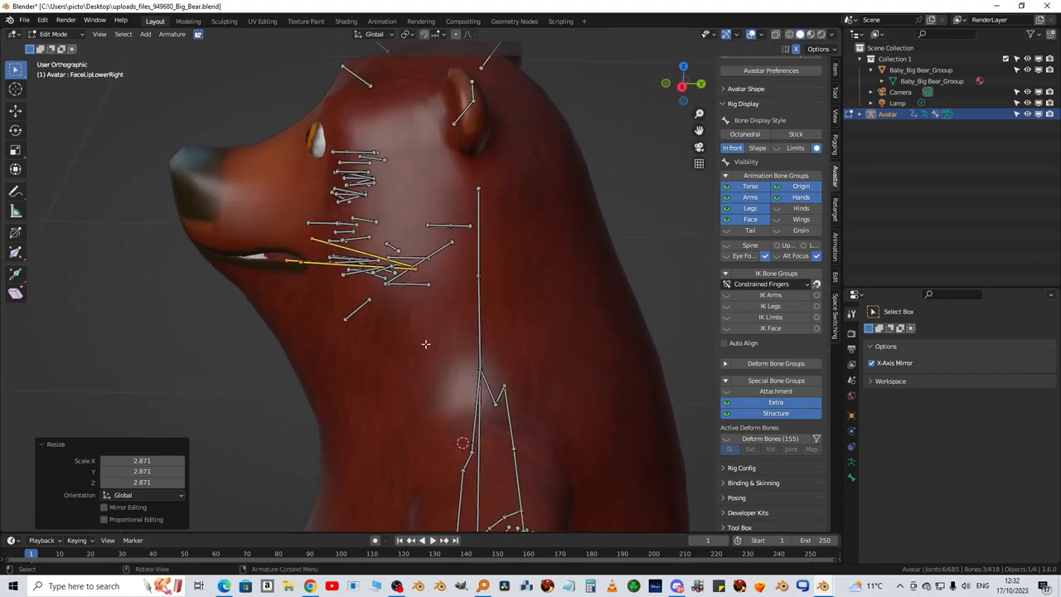
pyautogui.press('KP_3')
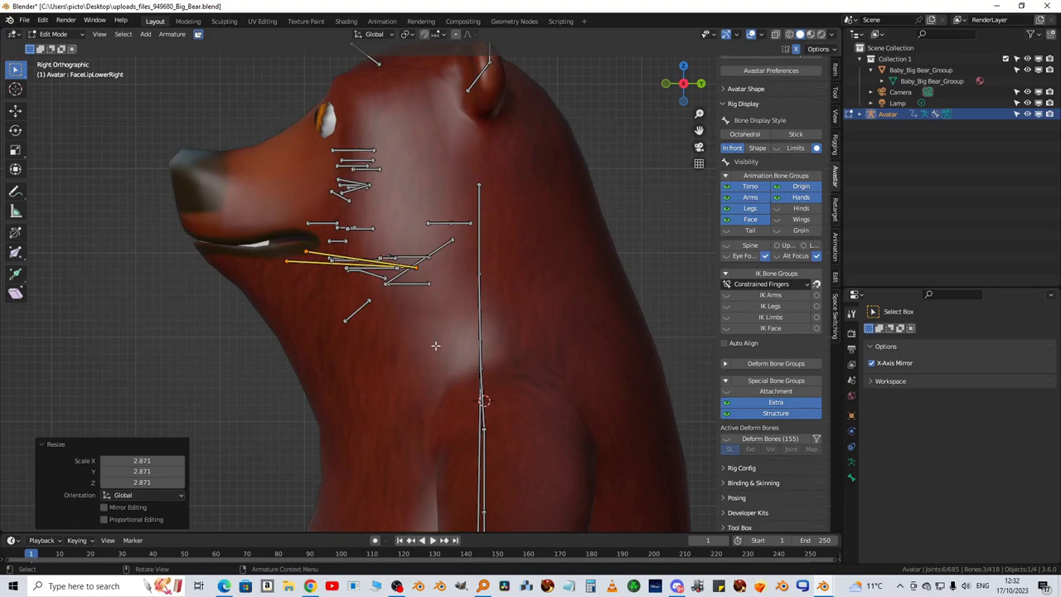
pyautogui.press('g')
pyautogui.press('y')
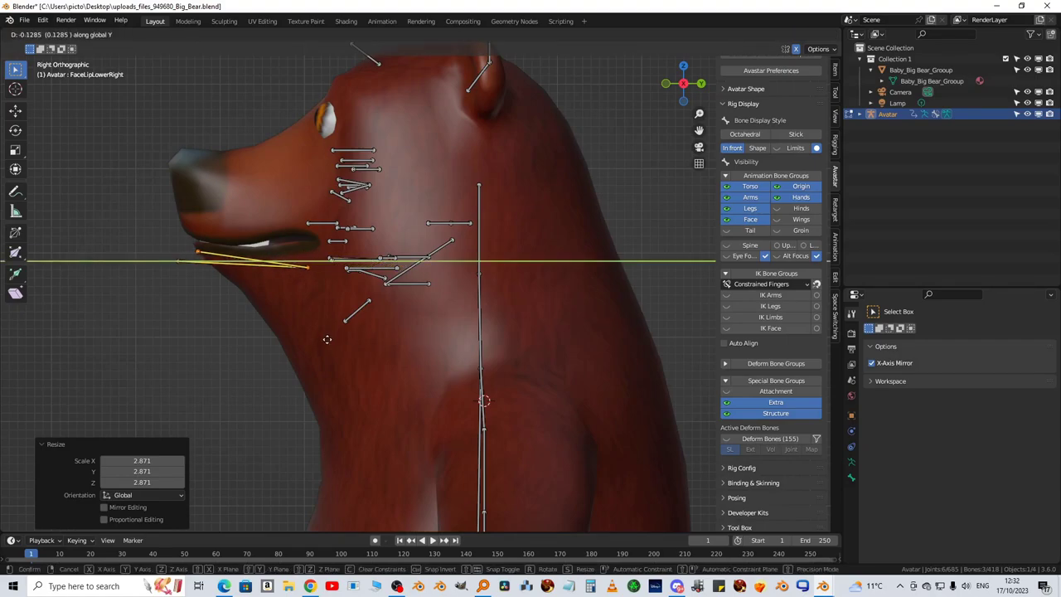
pyautogui.click(326, 339)
pyautogui.moveTo(329, 338); pyautogui.dragTo(361, 343, button='middle')
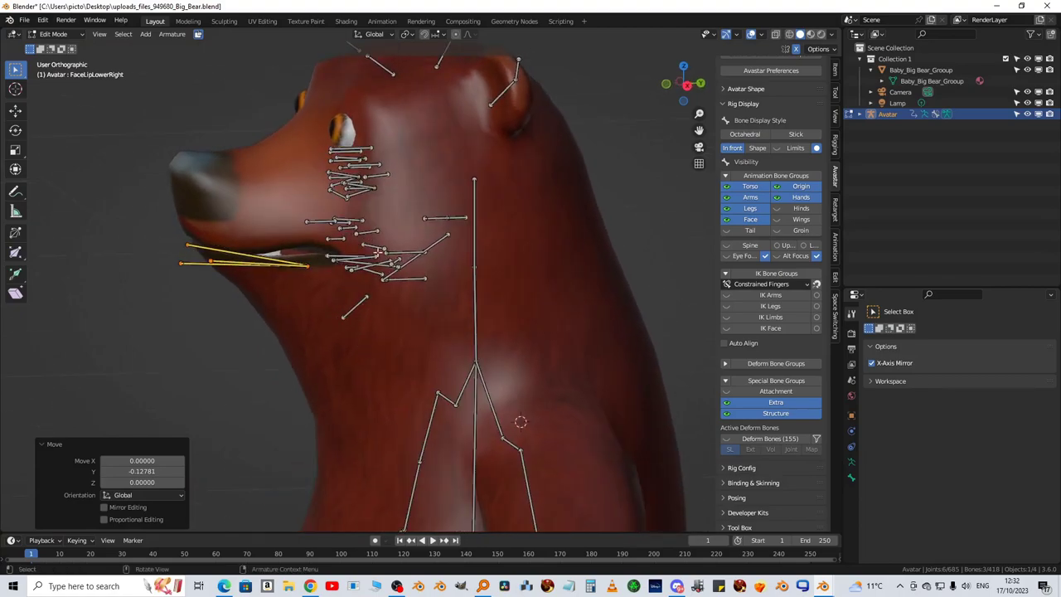
# Select the left lower eyelid, inner eye corner and other left eye bones
pyautogui.click(352, 191)
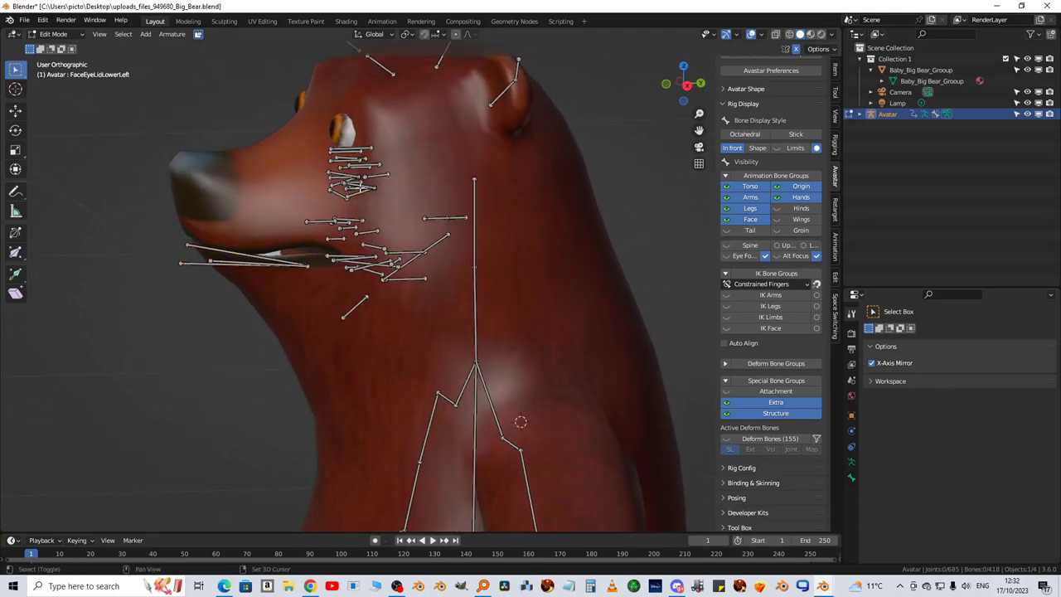
pyautogui.click(365, 189)
pyautogui.moveTo(366, 189); pyautogui.dragTo(417, 320, button='middle')
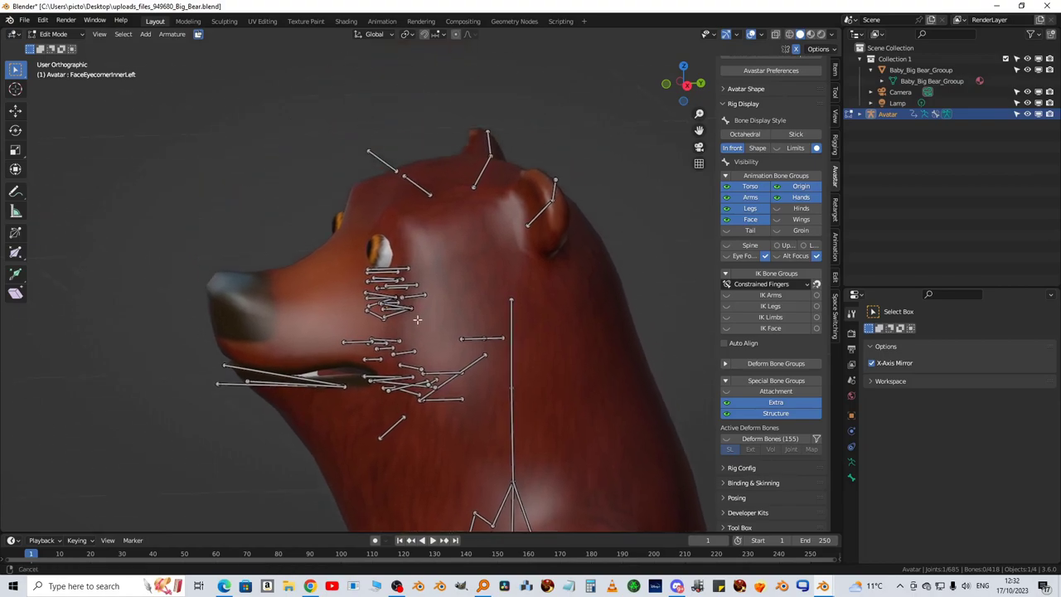
pyautogui.scroll(3, 398, 348)
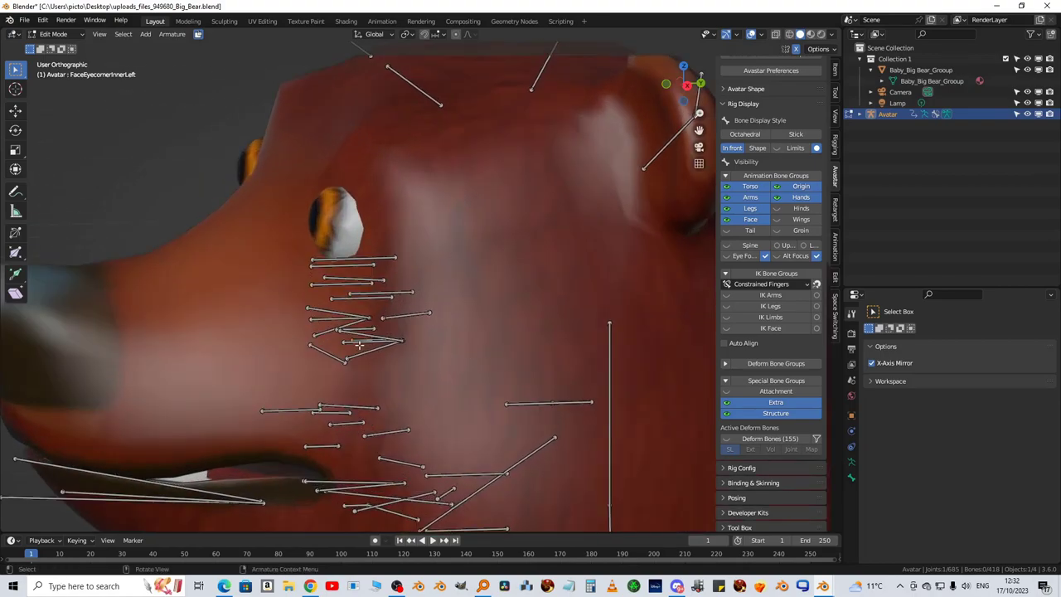
pyautogui.click(358, 342)
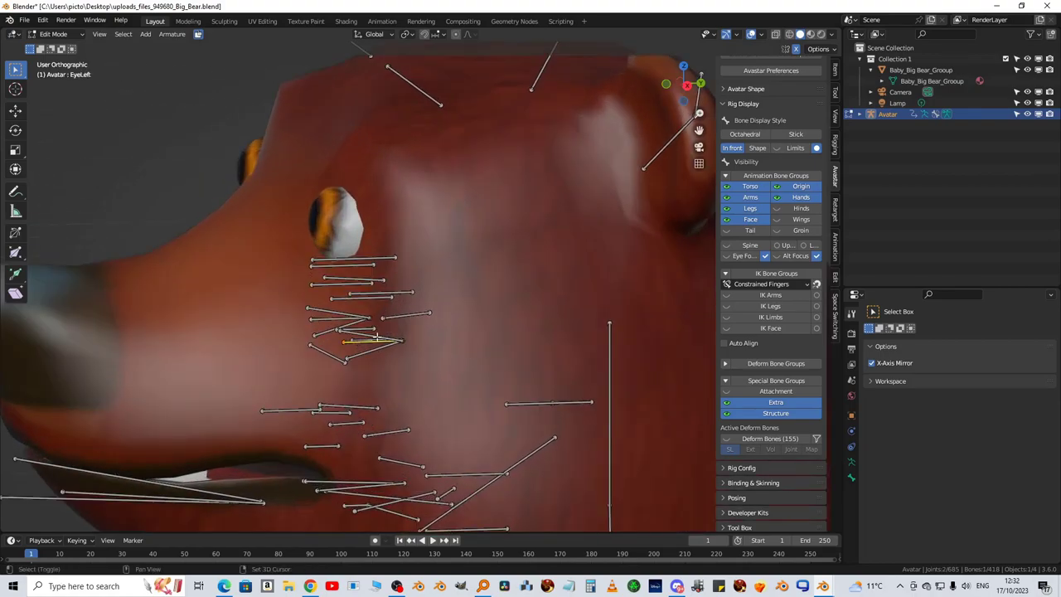
pyautogui.keyDown('shift'); pyautogui.click(377, 342); pyautogui.keyUp('shift')
pyautogui.keyDown('shift'); pyautogui.click(377, 352); pyautogui.keyUp('shift')
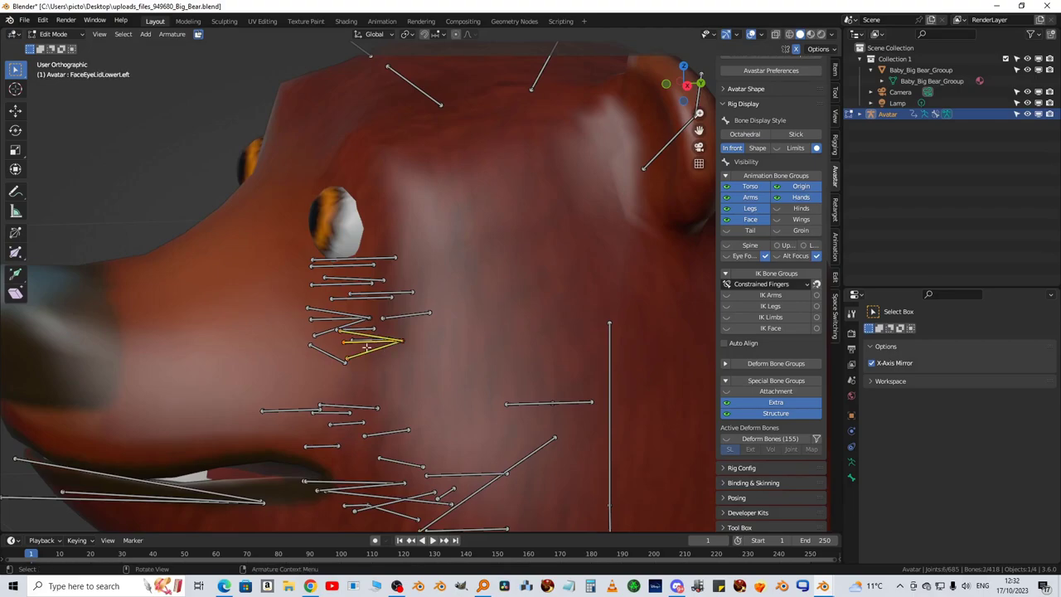
# Move the eye bones up into the bear's eye, then centre them 0.05563 along X
pyautogui.press('KP_3')
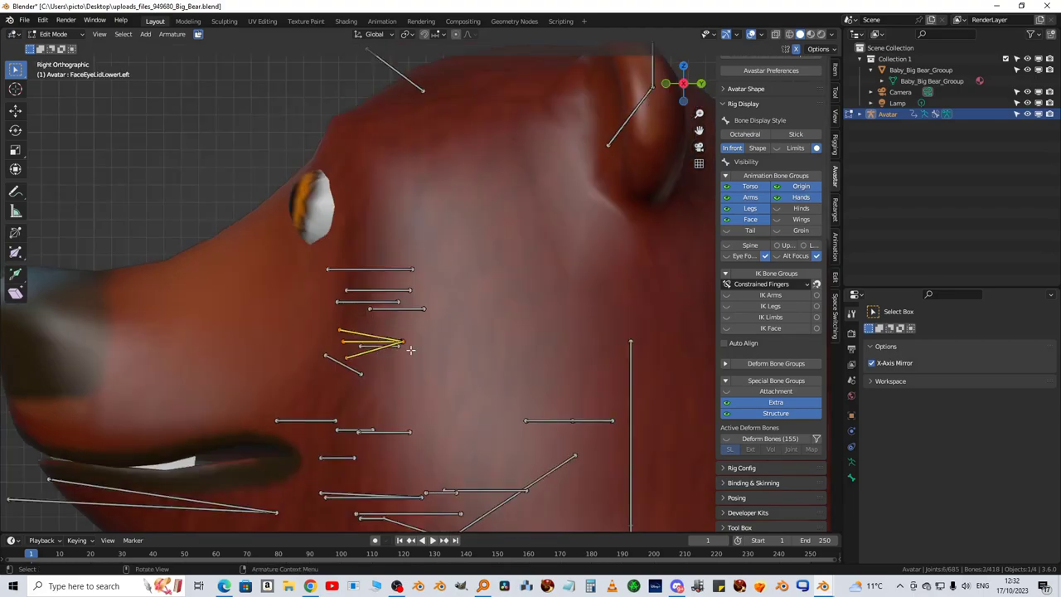
pyautogui.press('g')
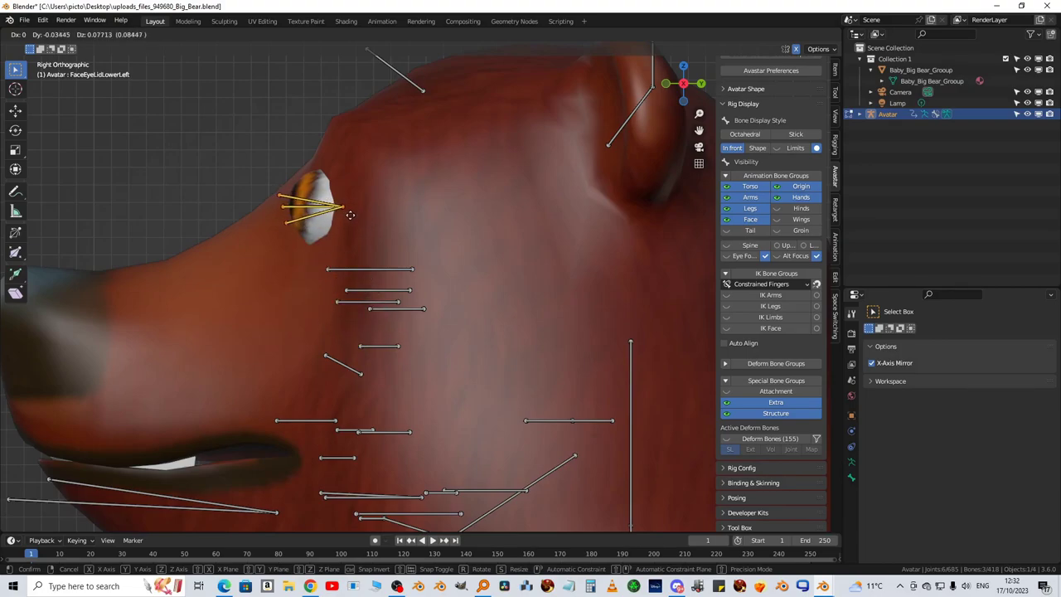
pyautogui.click(349, 215)
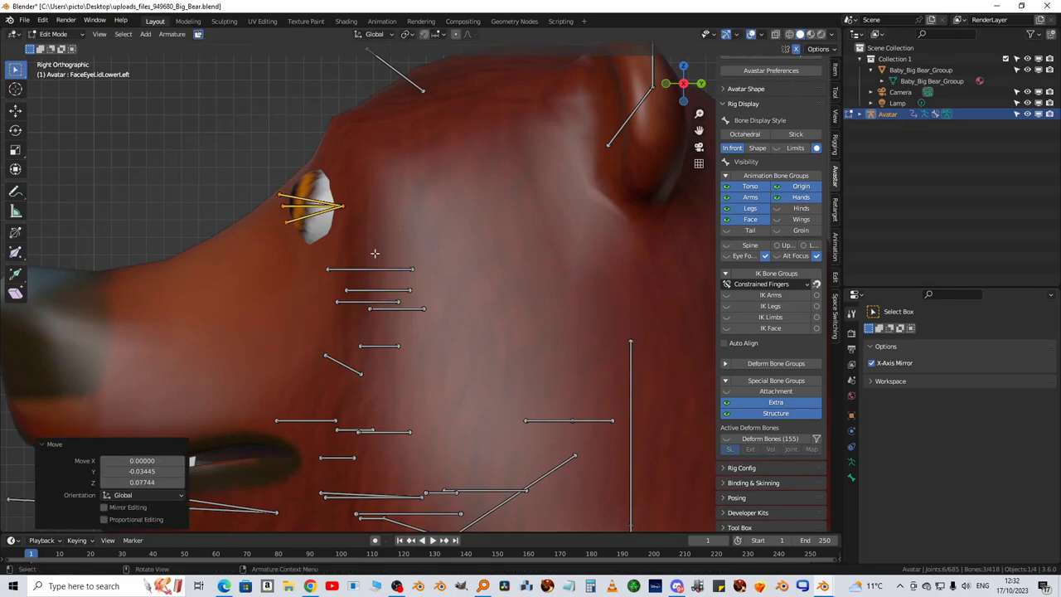
pyautogui.press('KP_1')
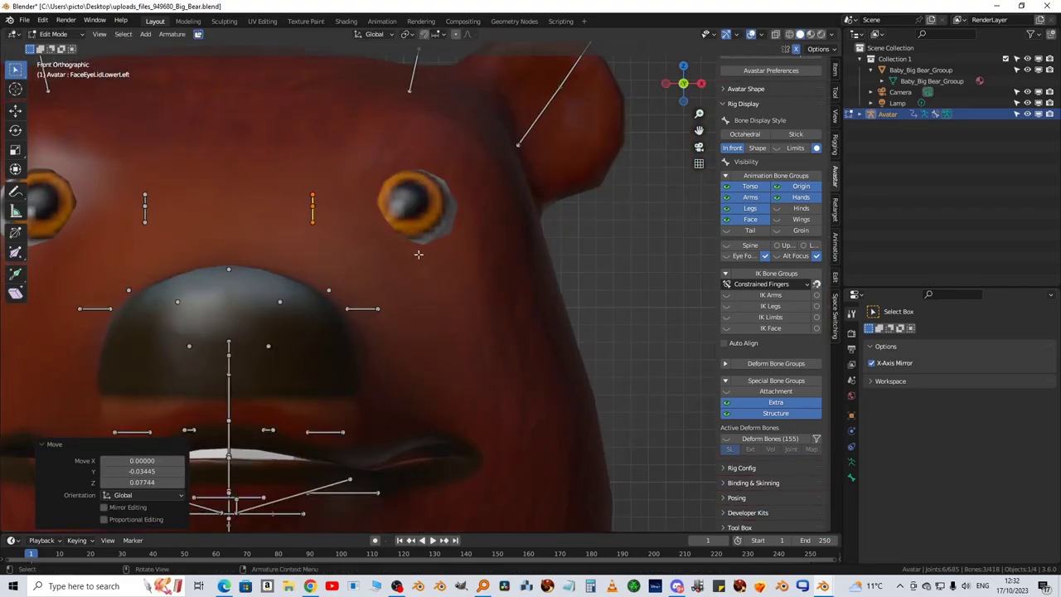
pyautogui.press('g')
pyautogui.press('x')
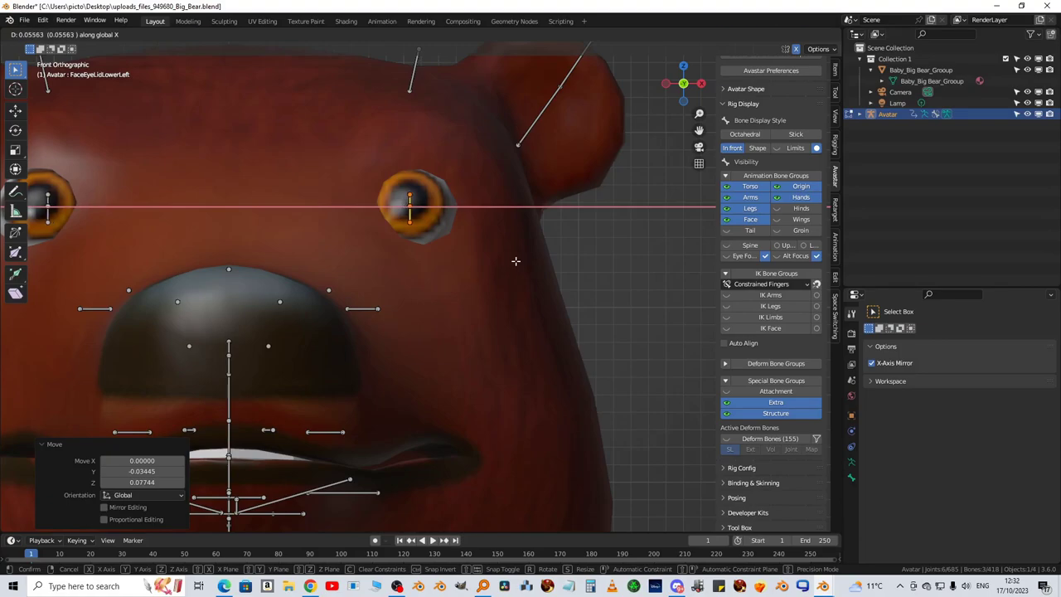
pyautogui.click(515, 261)
pyautogui.scroll(-3, 509, 268)
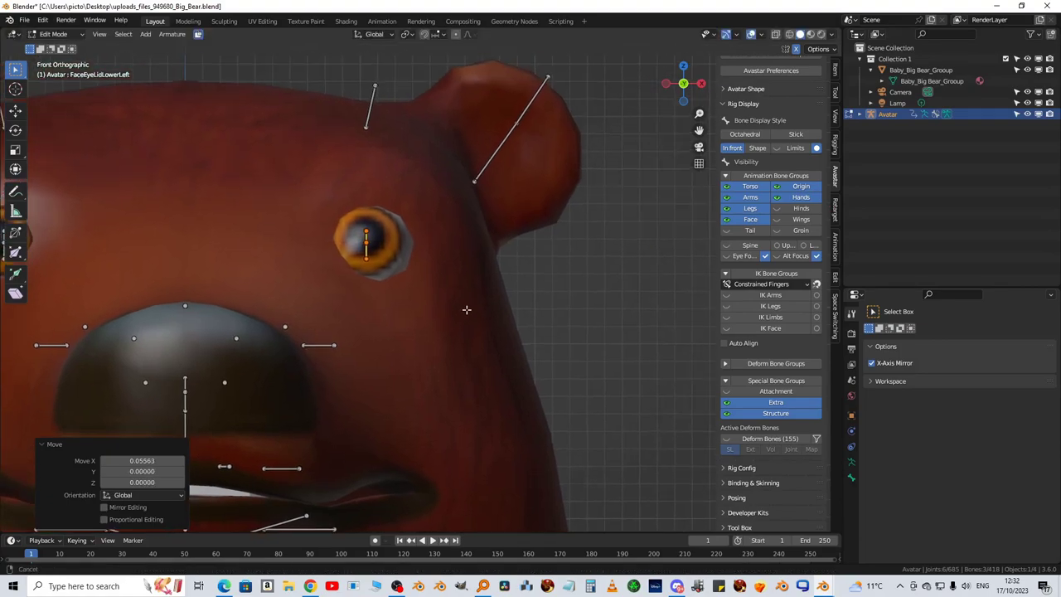
# Select the left elbow, hand and collar bones of the Avatar armature
pyautogui.scroll(4, 502, 317)
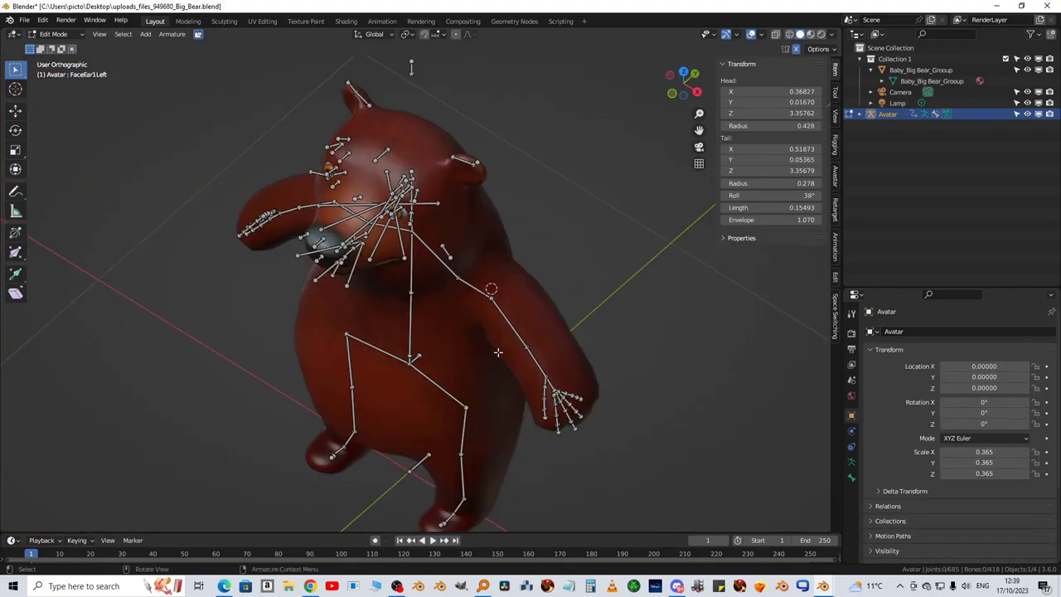
pyautogui.moveTo(637, 419); pyautogui.dragTo(610, 421, button='middle')
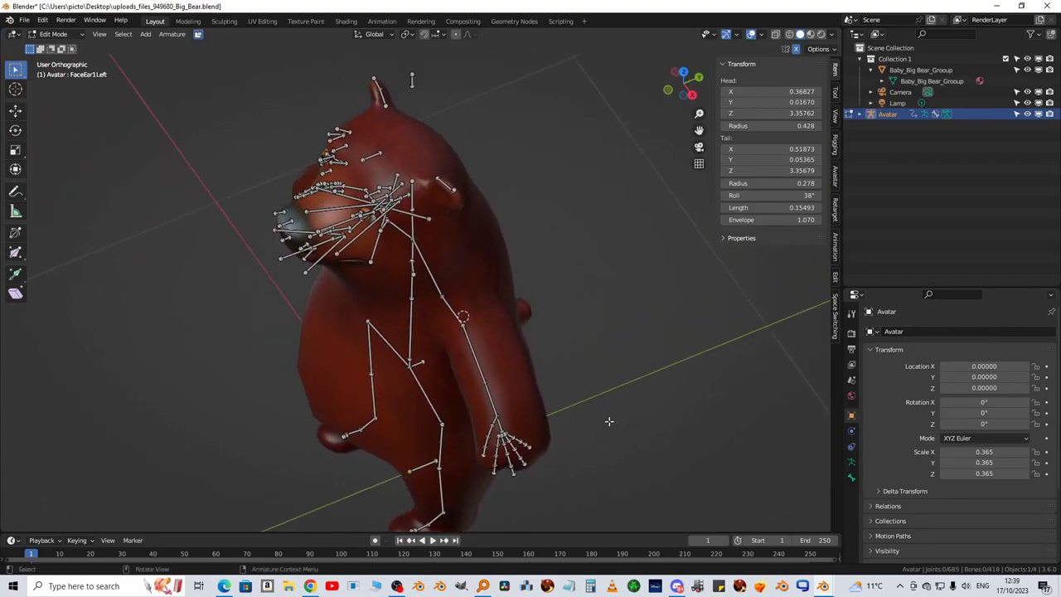
pyautogui.keyDown('shift'); pyautogui.click(472, 351); pyautogui.keyUp('shift')
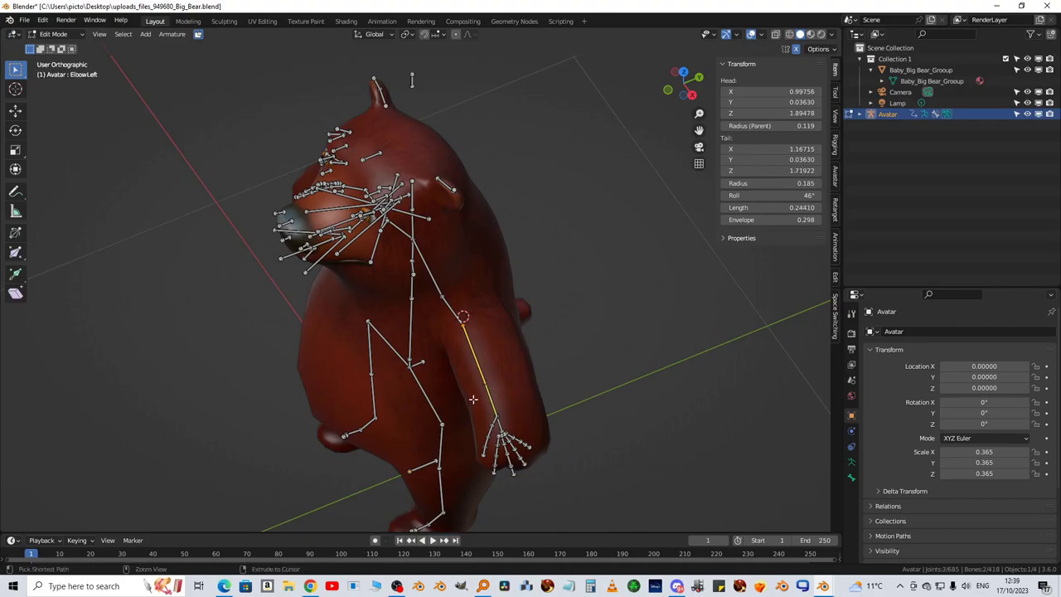
pyautogui.moveTo(472, 400)
pyautogui.keyDown('ctrl'); pyautogui.mouseDown(button='right')
pyautogui.moveTo(569, 407)
pyautogui.moveTo(497, 507)
pyautogui.moveTo(470, 401)
pyautogui.mouseUp(button='right'); pyautogui.keyUp('ctrl')
pyautogui.scroll(2, 455, 348)
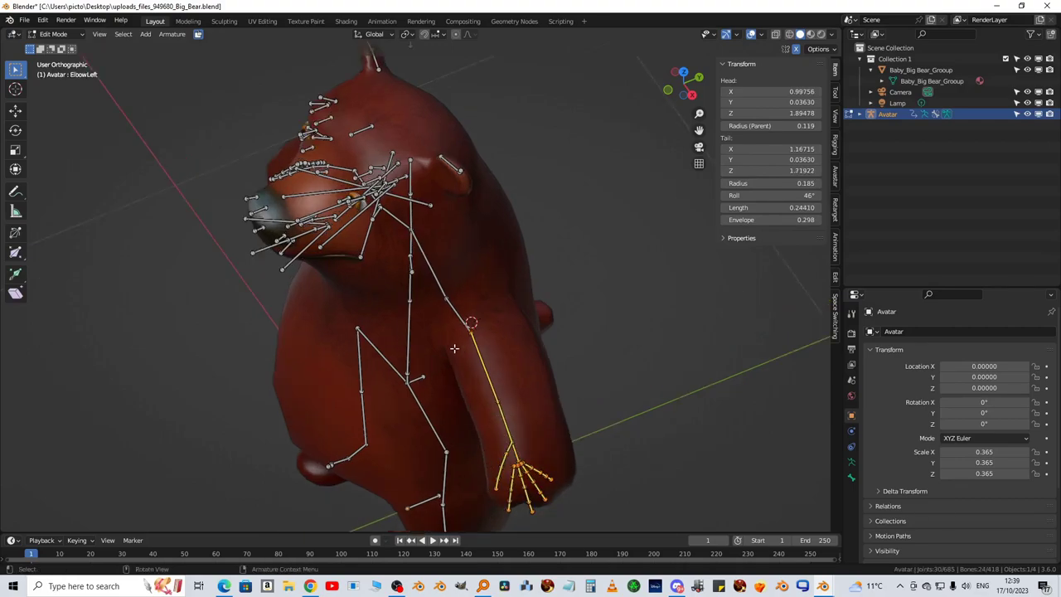
pyautogui.scroll(1, 454, 348)
pyautogui.keyDown('shift'); pyautogui.click(462, 316); pyautogui.keyUp('shift')
# In Right view, move the selected left arm bones forward along Y into the bear's arm
pyautogui.moveTo(545, 315); pyautogui.dragTo(569, 348, button='middle')
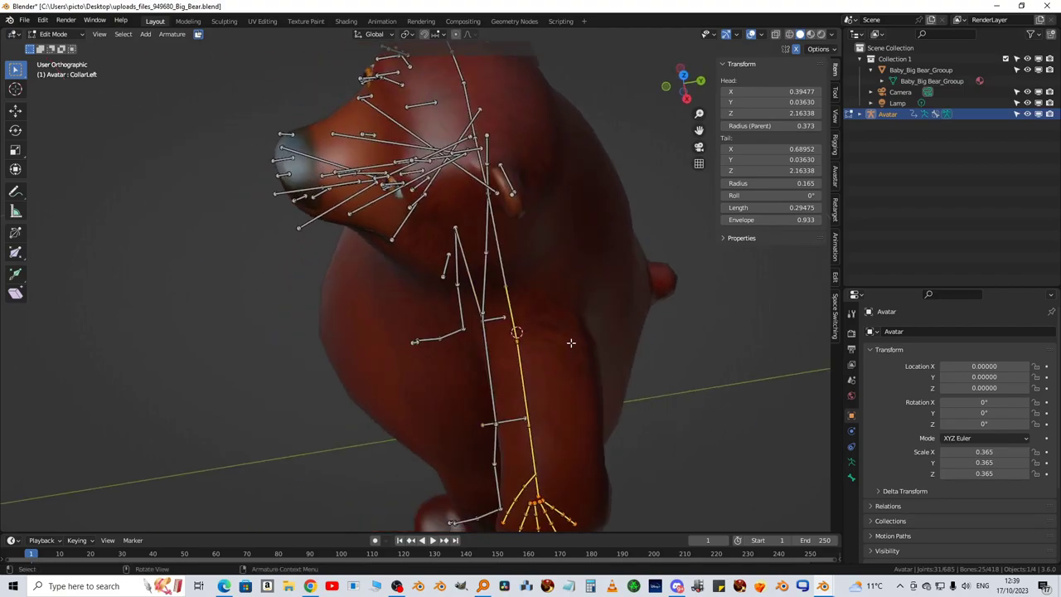
pyautogui.press('KP_3')
pyautogui.scroll(-1, 569, 342)
pyautogui.moveTo(569, 340)
pyautogui.keyDown('ctrl'); pyautogui.mouseDown(button='middle')
pyautogui.moveTo(543, 308)
pyautogui.moveTo(573, 345)
pyautogui.mouseUp(button='middle'); pyautogui.keyUp('ctrl')
pyautogui.press('g')
pyautogui.press('y')
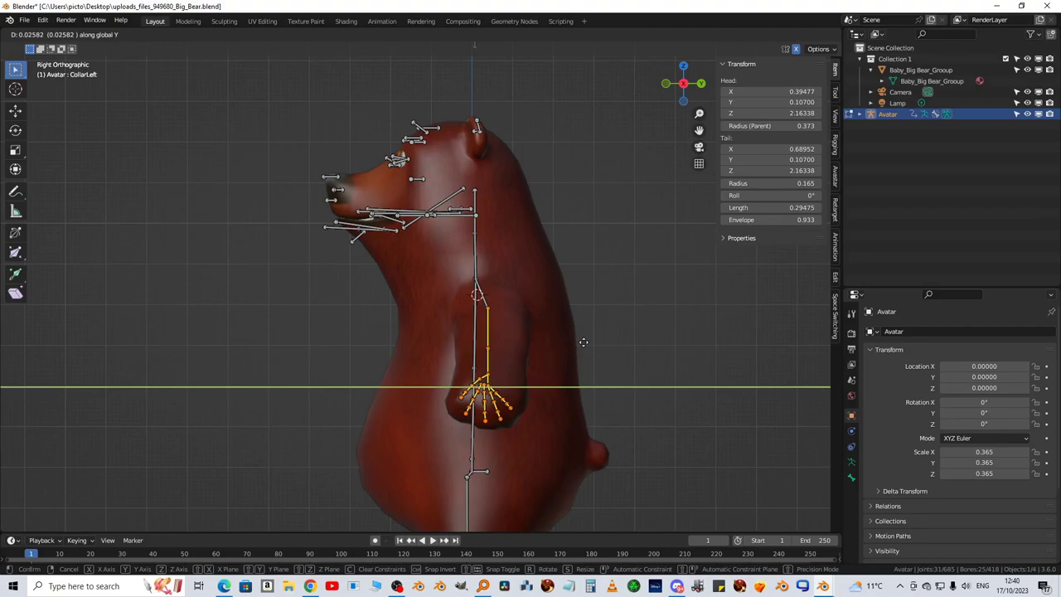
pyautogui.click(583, 342)
# In Front view, reposition the left elbow joint to fit the bear's arm
pyautogui.press('KP_1')
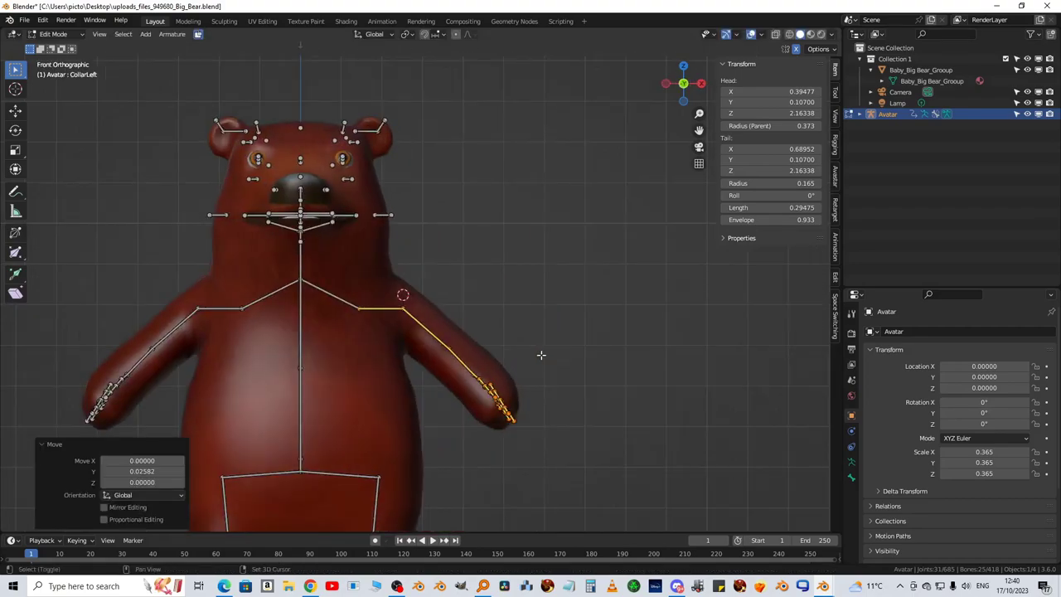
pyautogui.keyDown('shift'); pyautogui.moveTo(540, 355); pyautogui.dragTo(689, 314, button='middle'); pyautogui.keyUp('shift')
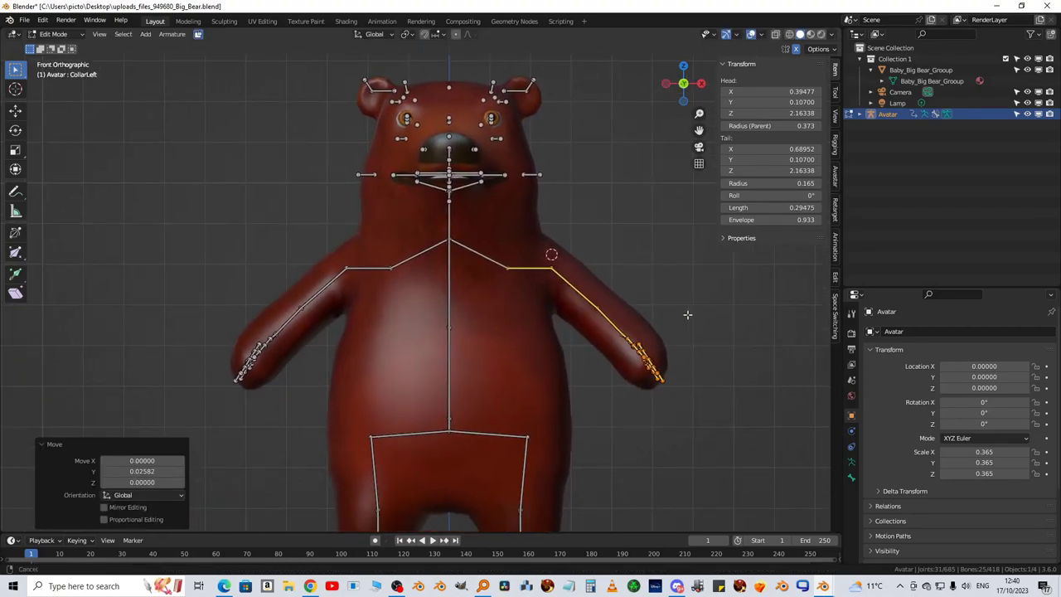
pyautogui.click(598, 309)
pyautogui.scroll(2, 551, 350)
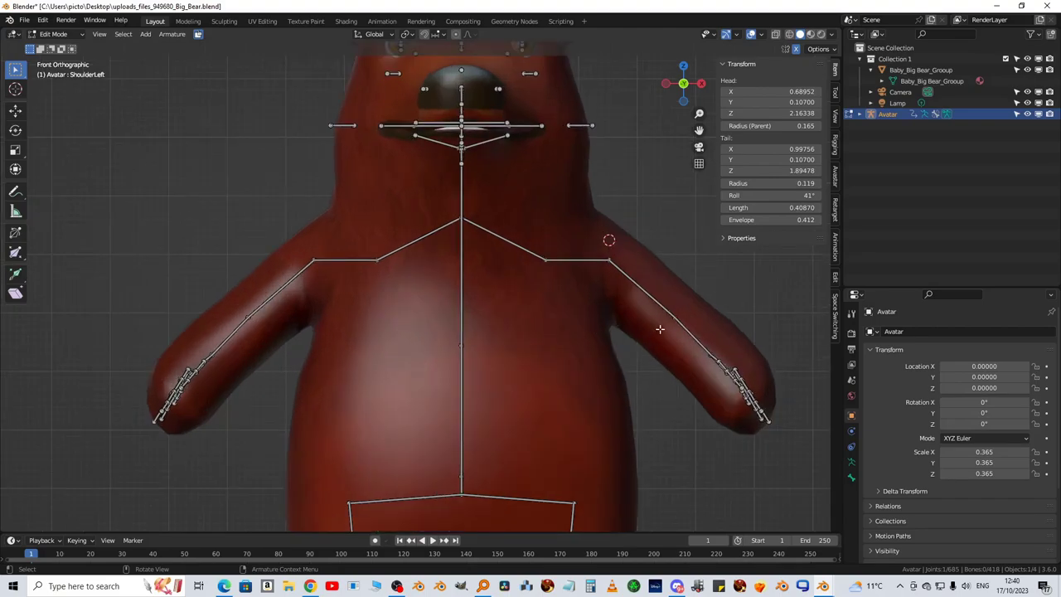
pyautogui.press('g')
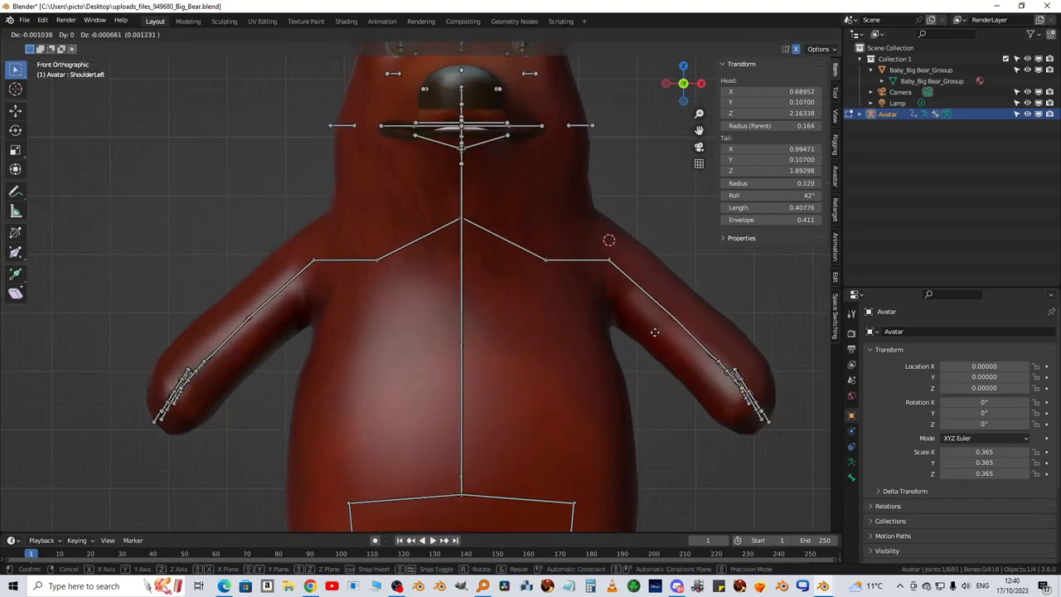
pyautogui.click(641, 347)
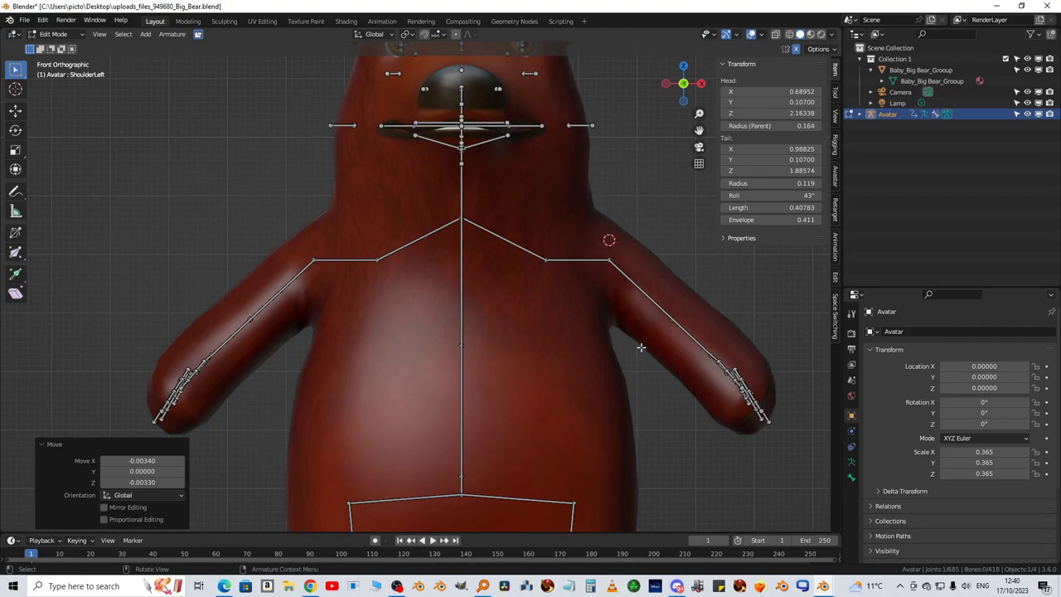
pyautogui.scroll(-4, 640, 349)
pyautogui.keyDown('shift'); pyautogui.moveTo(640, 351); pyautogui.dragTo(635, 303, button='middle'); pyautogui.keyUp('shift')
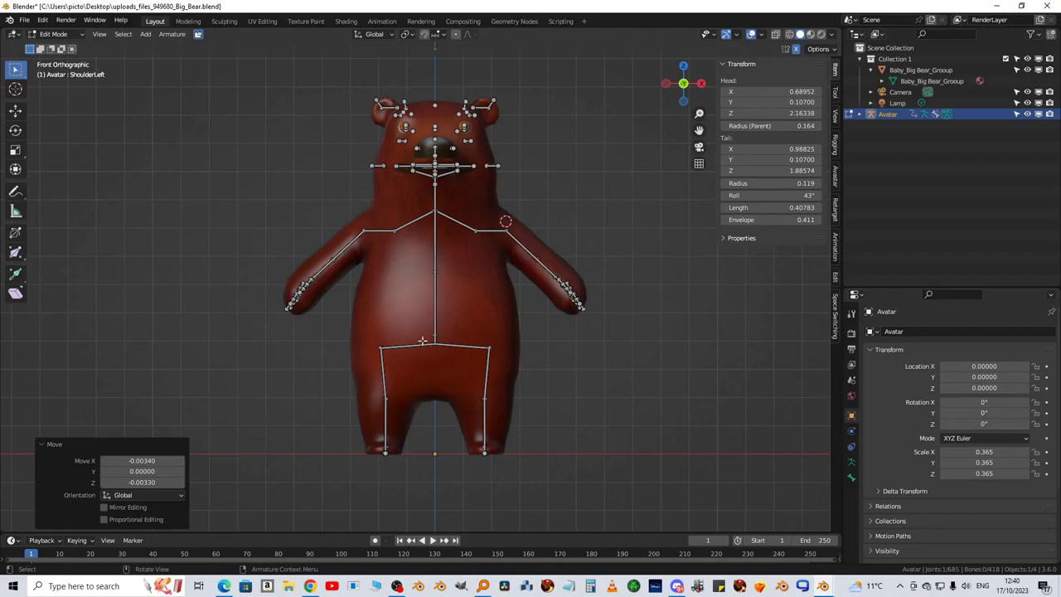
# Switch the Avatar armature through Pose Mode back to Object Mode
pyautogui.click(64, 37)
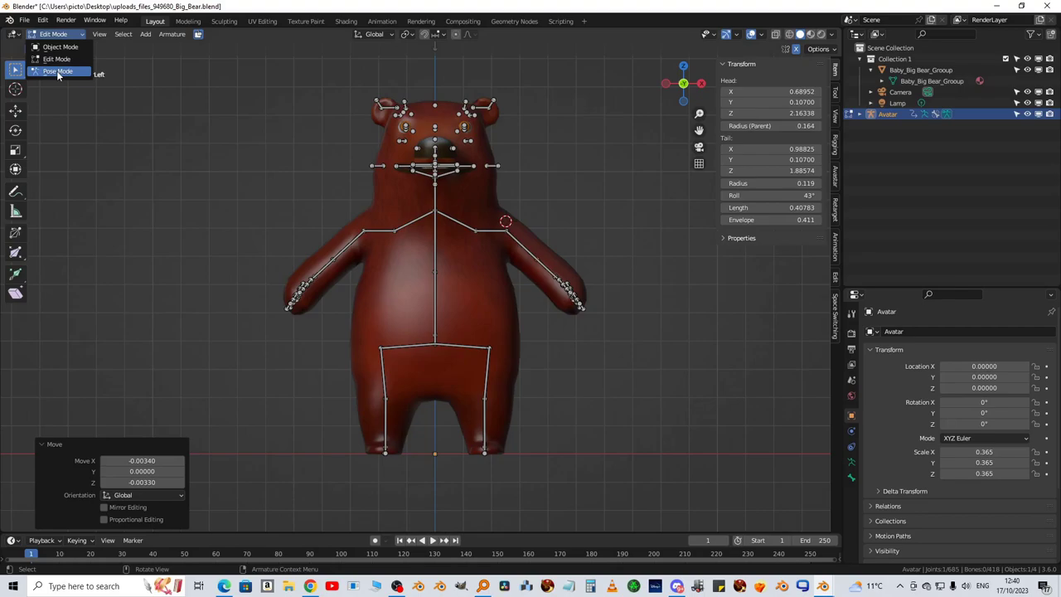
pyautogui.click(58, 72)
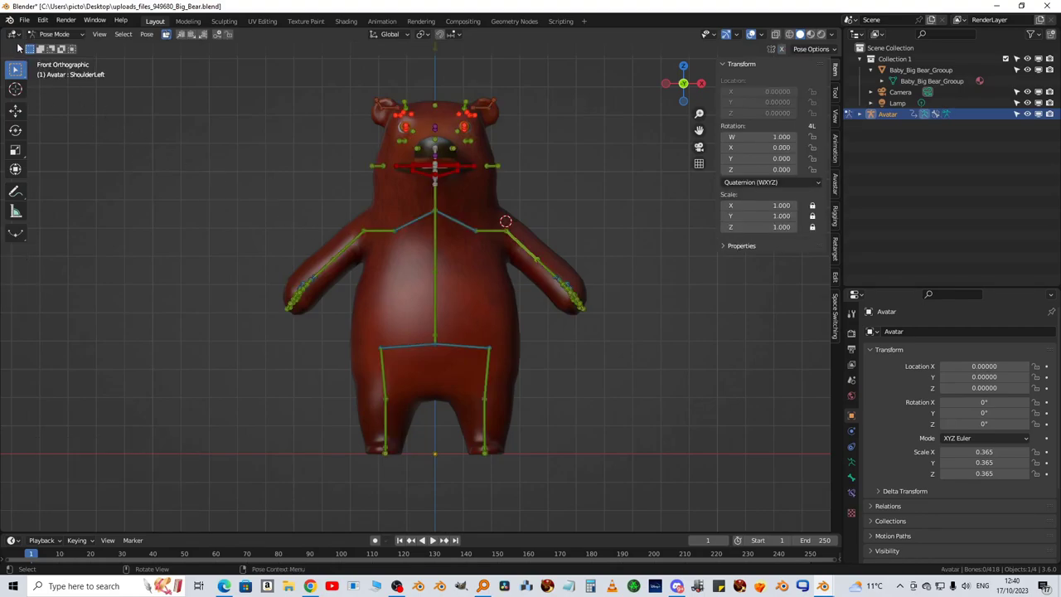
pyautogui.click(66, 32)
pyautogui.click(53, 47)
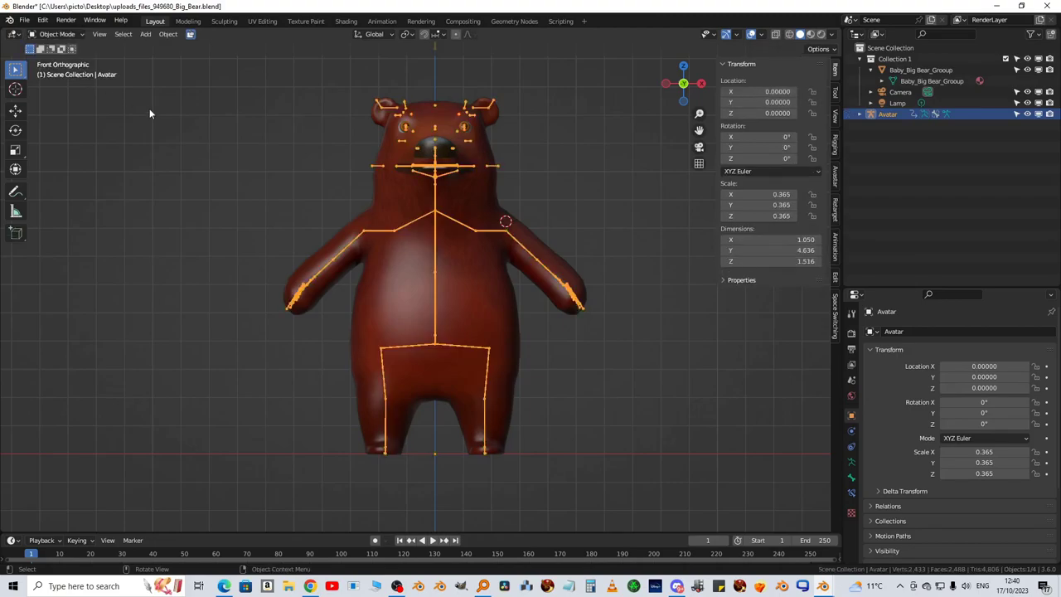
# Apply All Transforms to the armature so its scale reads 1.000
pyautogui.press('ctrl')
pyautogui.hotkey('ctrl', 'a')
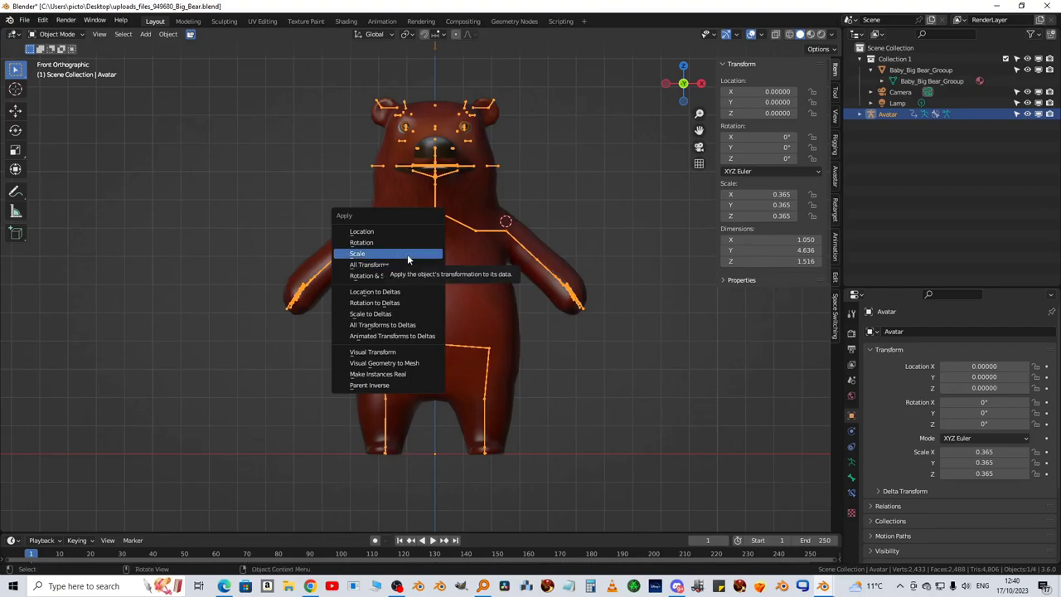
pyautogui.press('Escape')
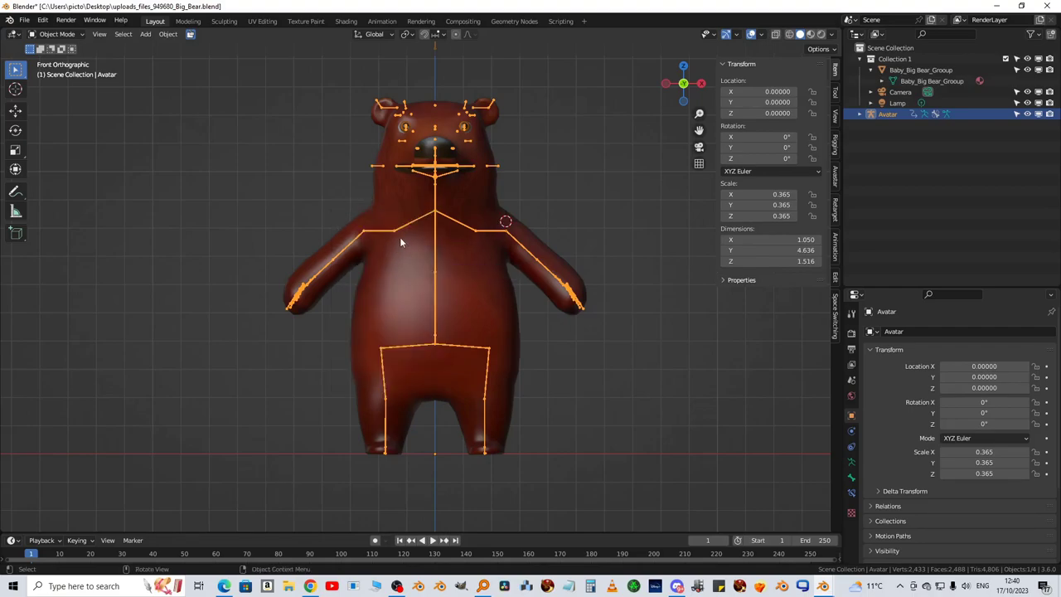
pyautogui.hotkey('ctrl', 'a')
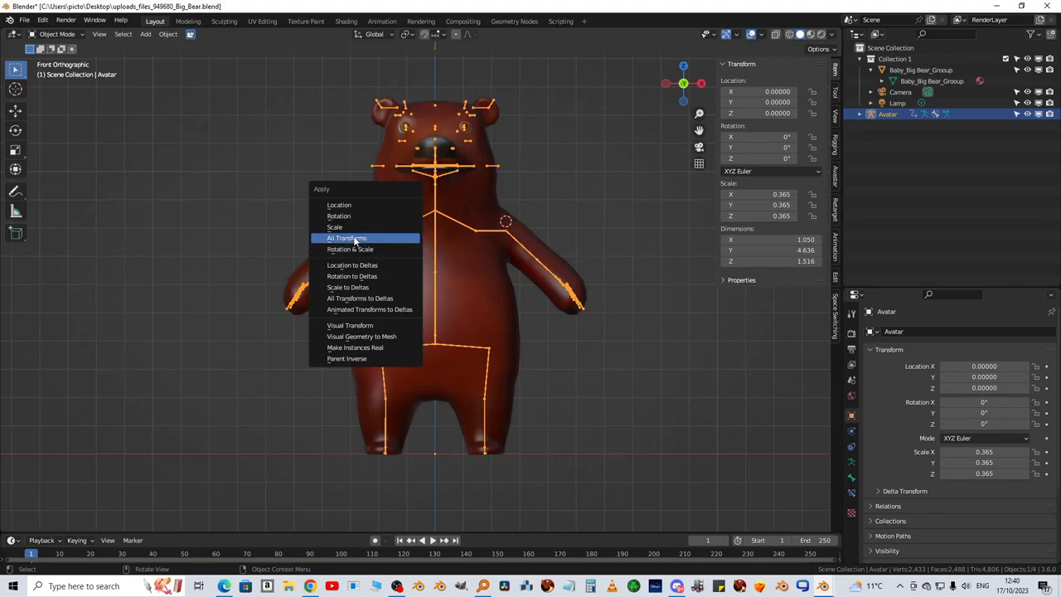
pyautogui.click(356, 238)
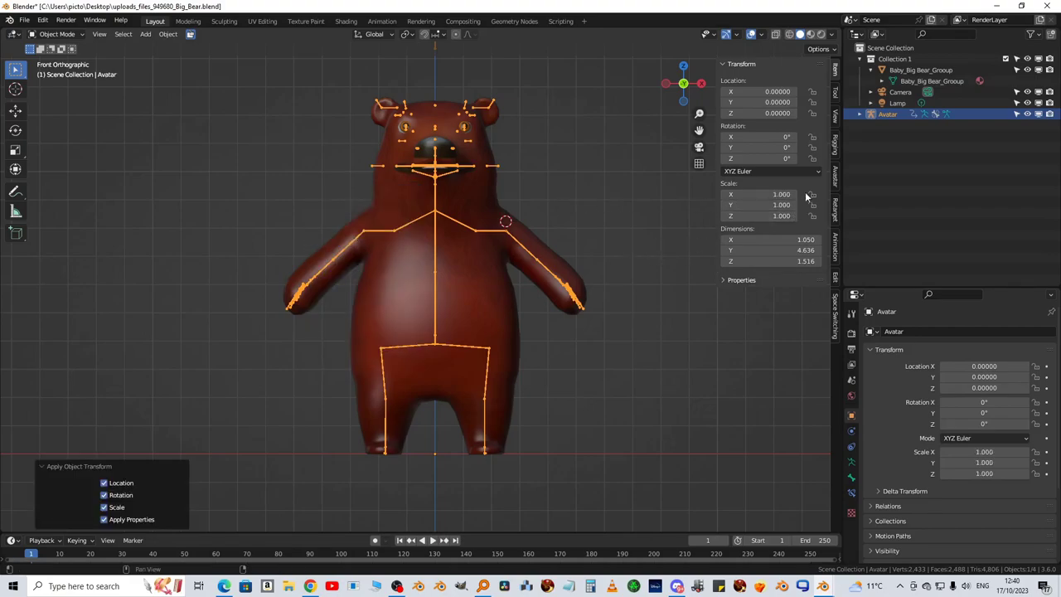
# Expand the Posing panel in the Avatar tab and switch the armature into Pose Mode
pyautogui.click(835, 176)
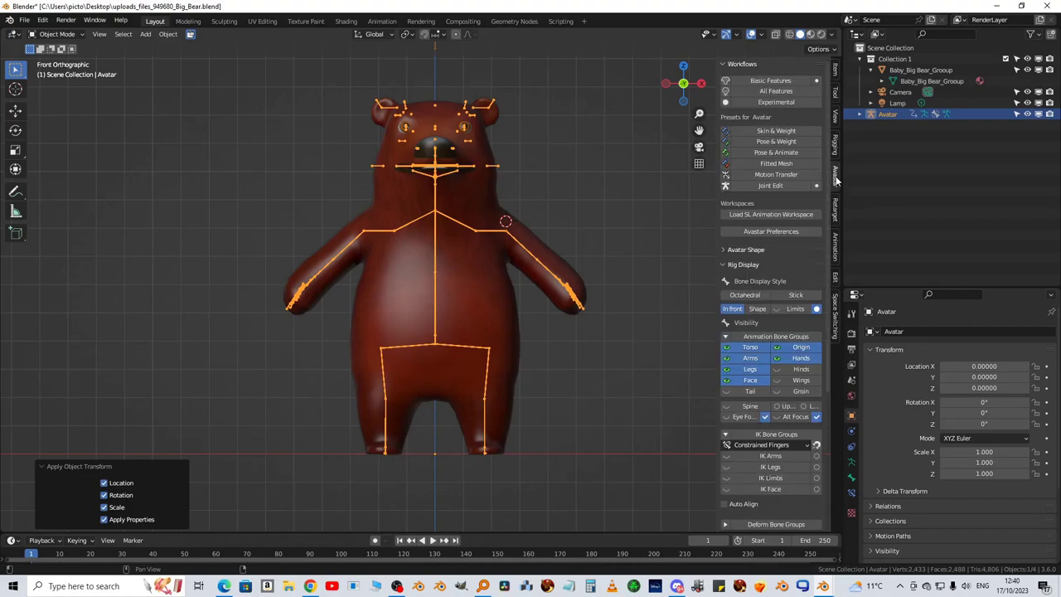
pyautogui.scroll(-5, 792, 331)
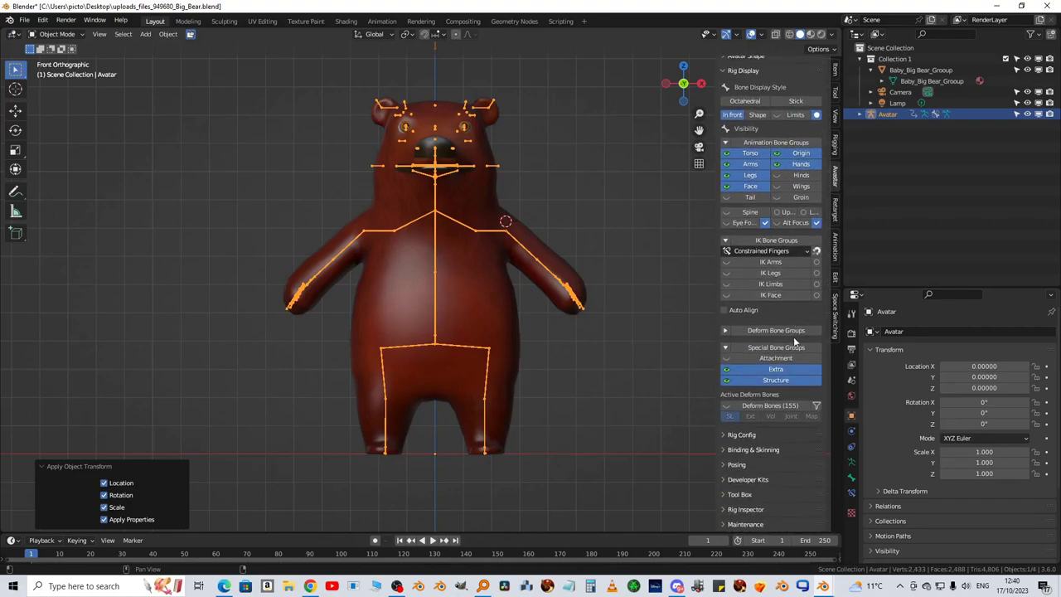
pyautogui.click(721, 464)
pyautogui.scroll(-4, 759, 407)
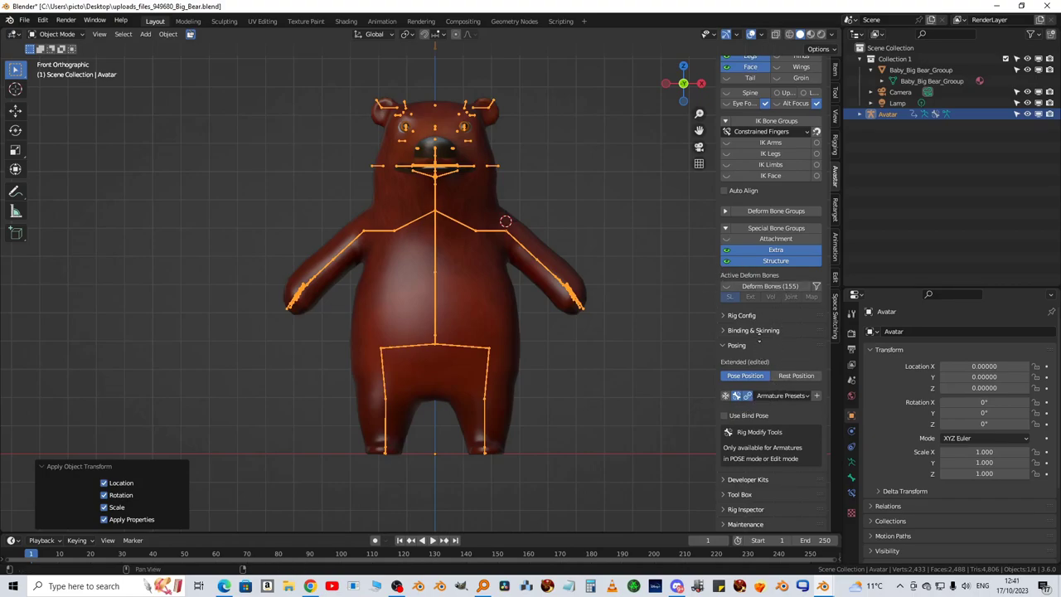
pyautogui.scroll(8, 764, 282)
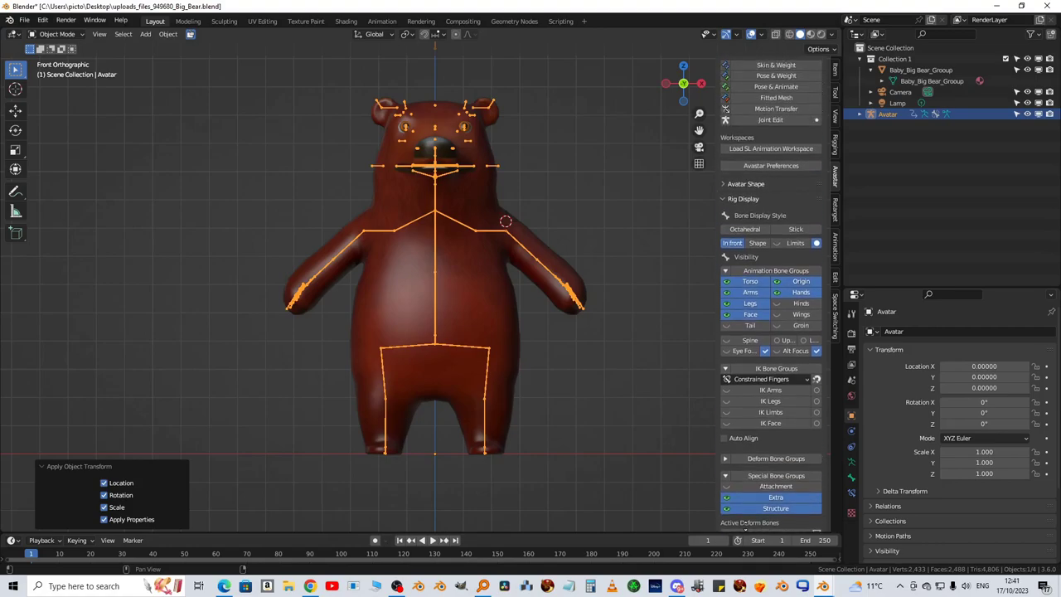
pyautogui.keyDown('ctrl'); pyautogui.click(725, 184); pyautogui.keyUp('ctrl')
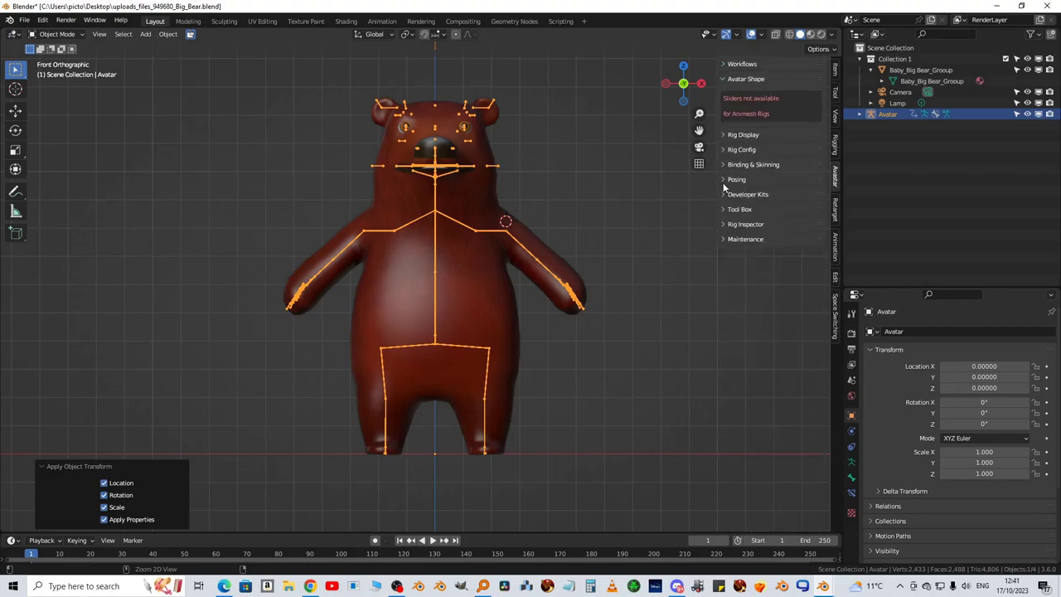
pyautogui.click(726, 78)
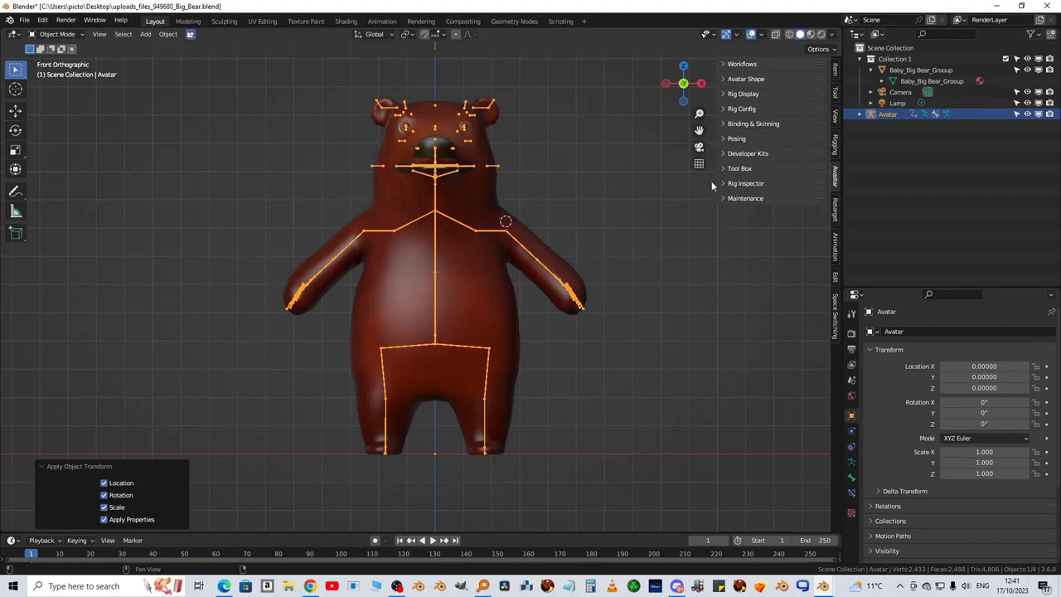
pyautogui.click(724, 139)
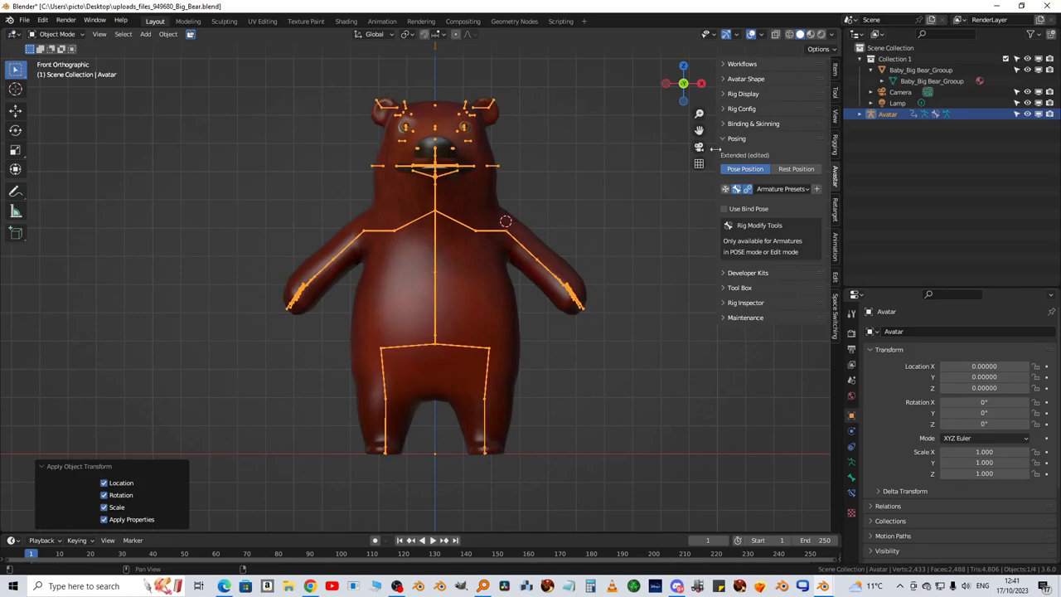
pyautogui.click(67, 34)
pyautogui.click(58, 71)
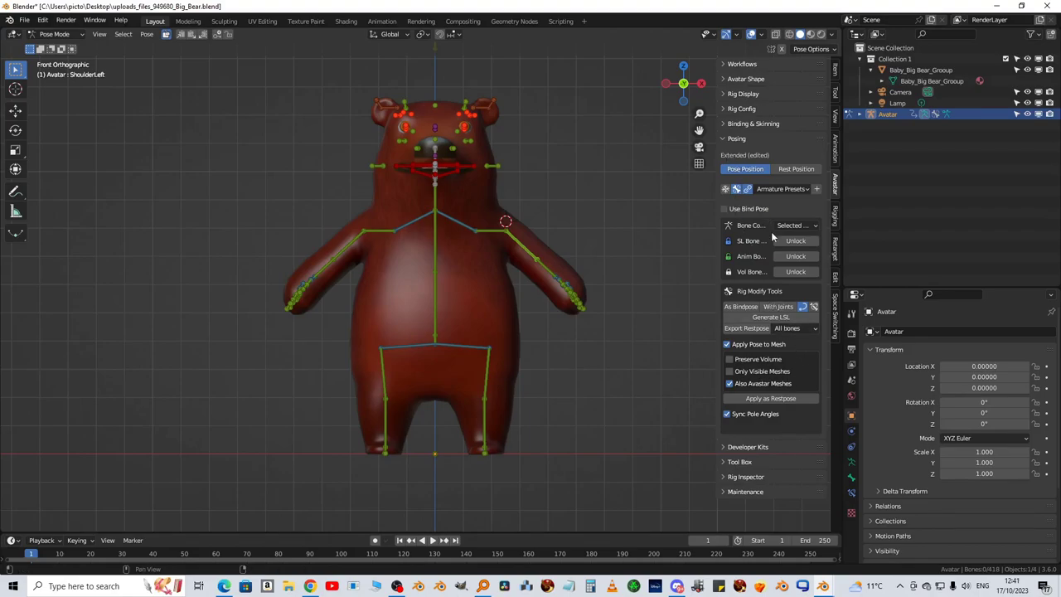
# Set the rest-pose tool to With Joints, leaving the left arm in its original pose
pyautogui.click(778, 307)
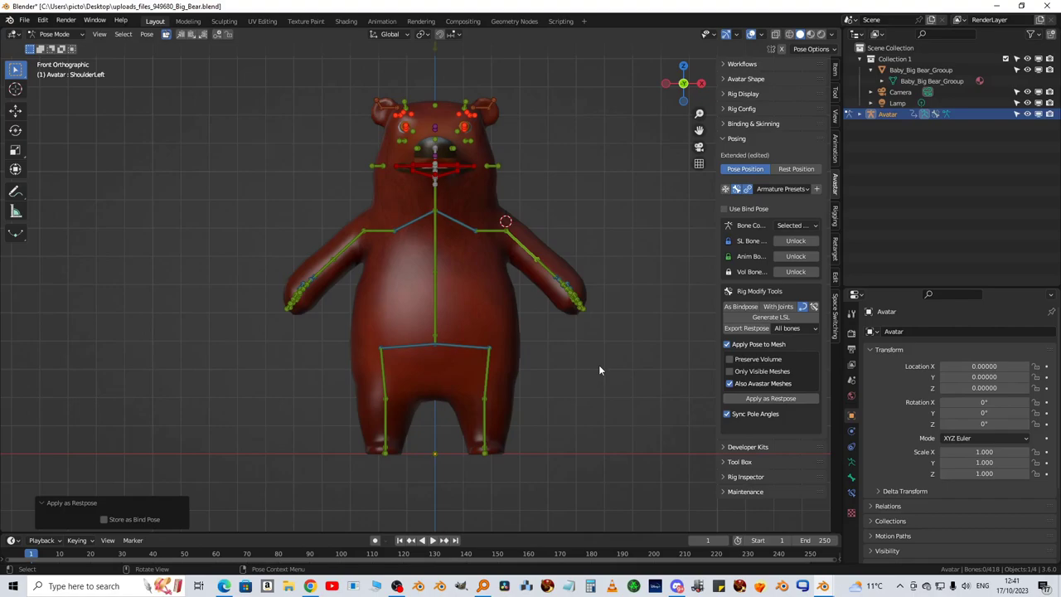
pyautogui.click(521, 246)
pyautogui.press('r')
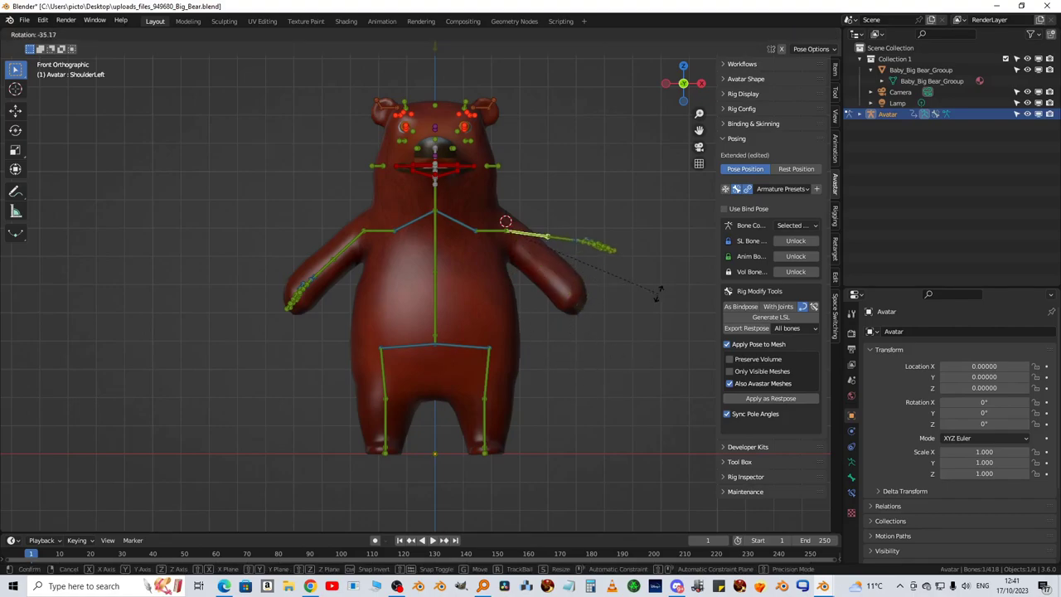
pyautogui.rightClick(597, 246)
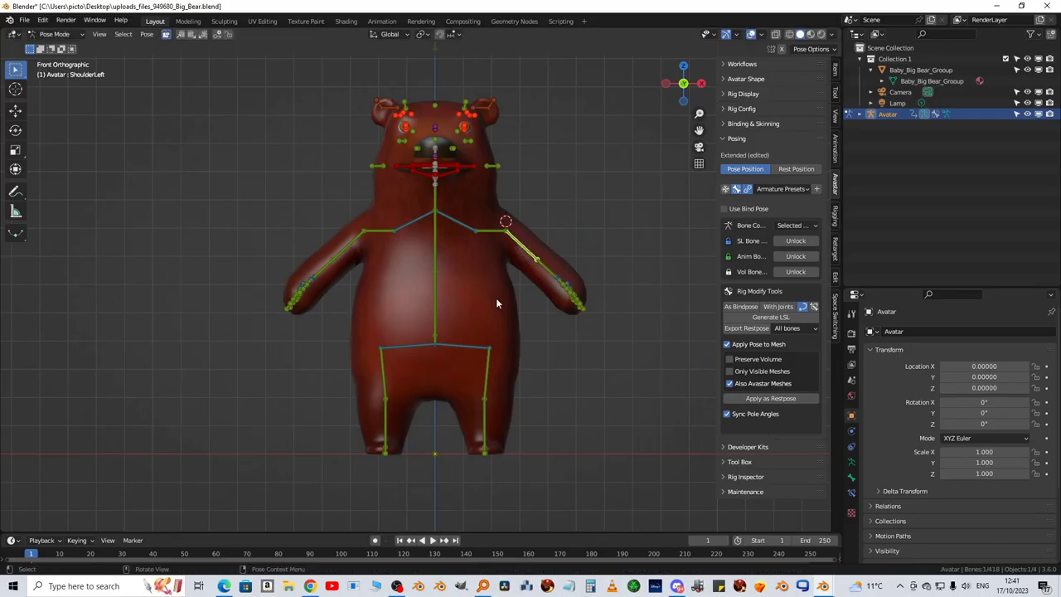
pyautogui.keyDown('shift'); pyautogui.moveTo(495, 298); pyautogui.dragTo(451, 330, button='middle'); pyautogui.keyUp('shift')
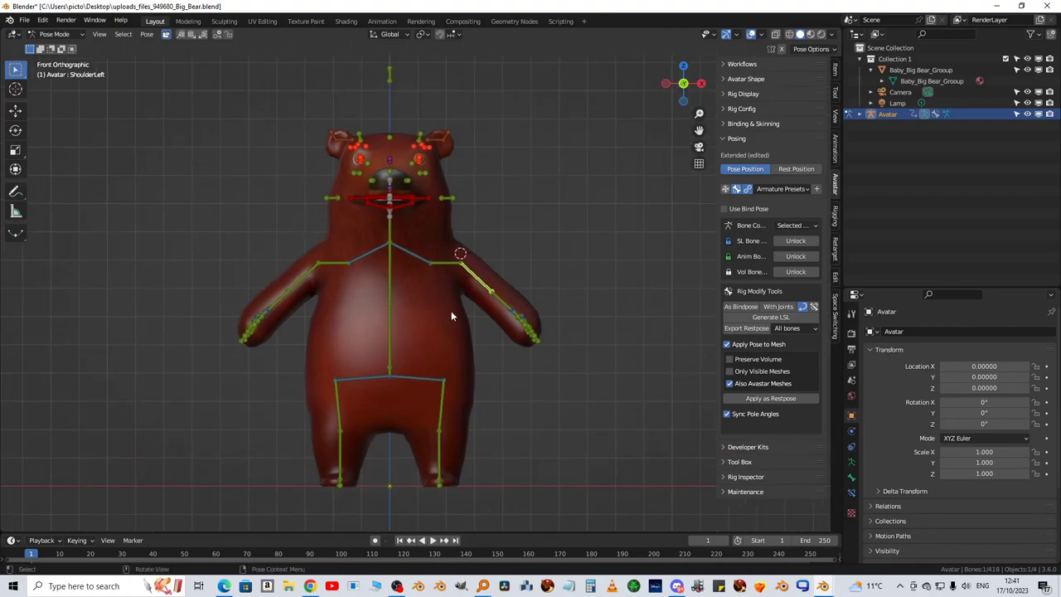
# Select the bear mesh and expand the Binding & Skinning settings
pyautogui.click(450, 309)
pyautogui.scroll(2, 451, 309)
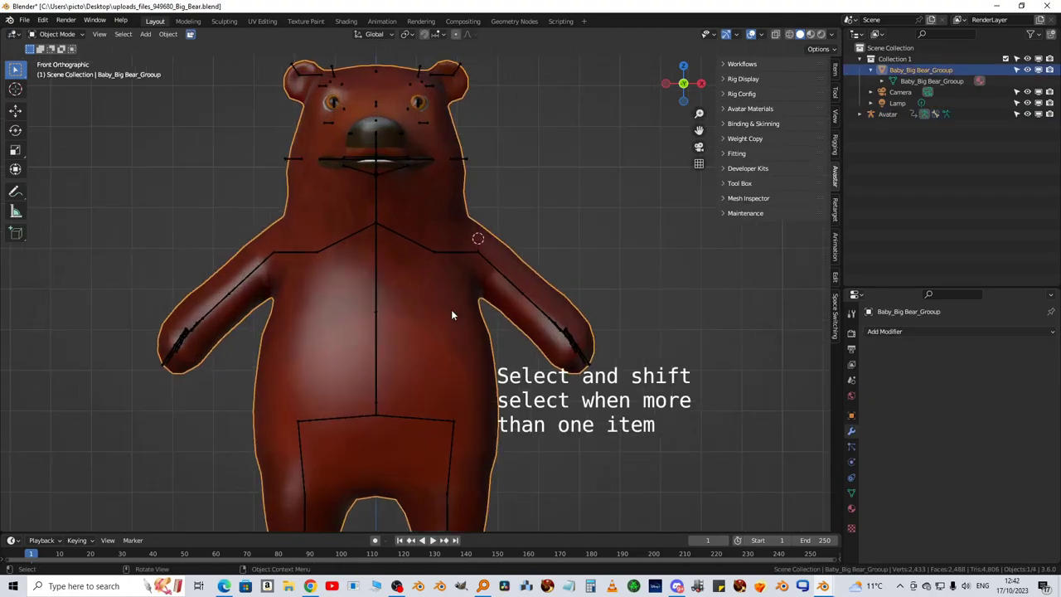
pyautogui.keyDown('shift'); pyautogui.click(498, 273); pyautogui.keyUp('shift')
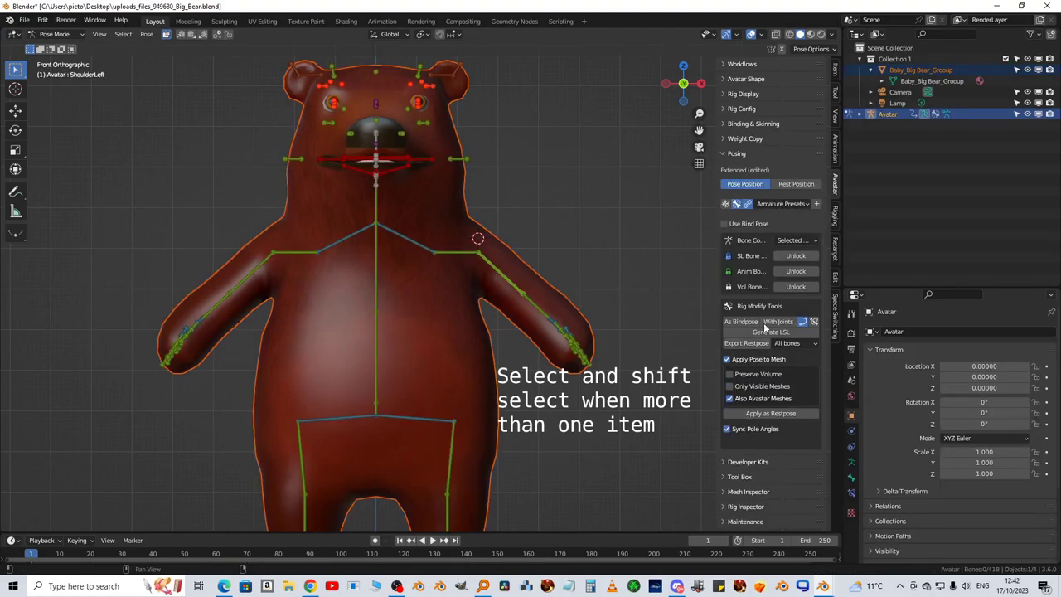
pyautogui.click(723, 154)
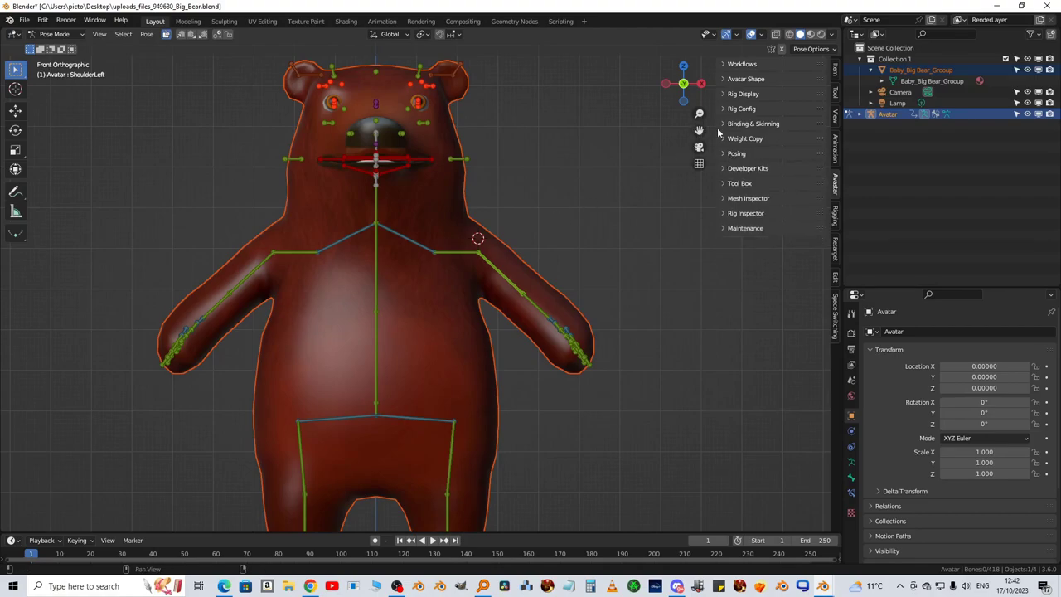
pyautogui.click(724, 124)
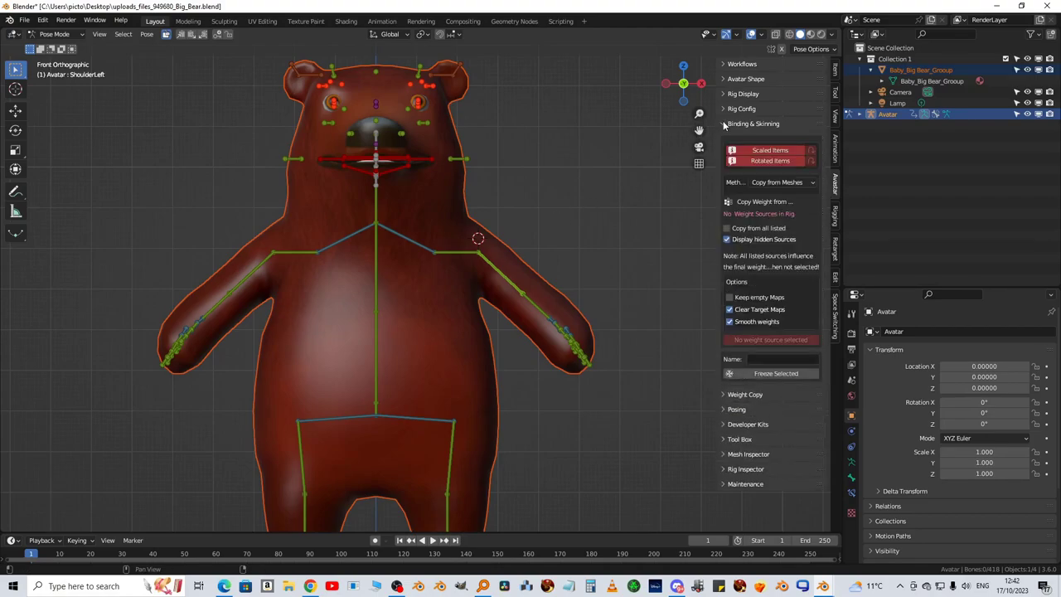
# Apply the bear mesh's scale and rotation to clear the Scaled and Rotated Items warnings
pyautogui.keyDown('shift'); pyautogui.click(515, 262); pyautogui.keyUp('shift')
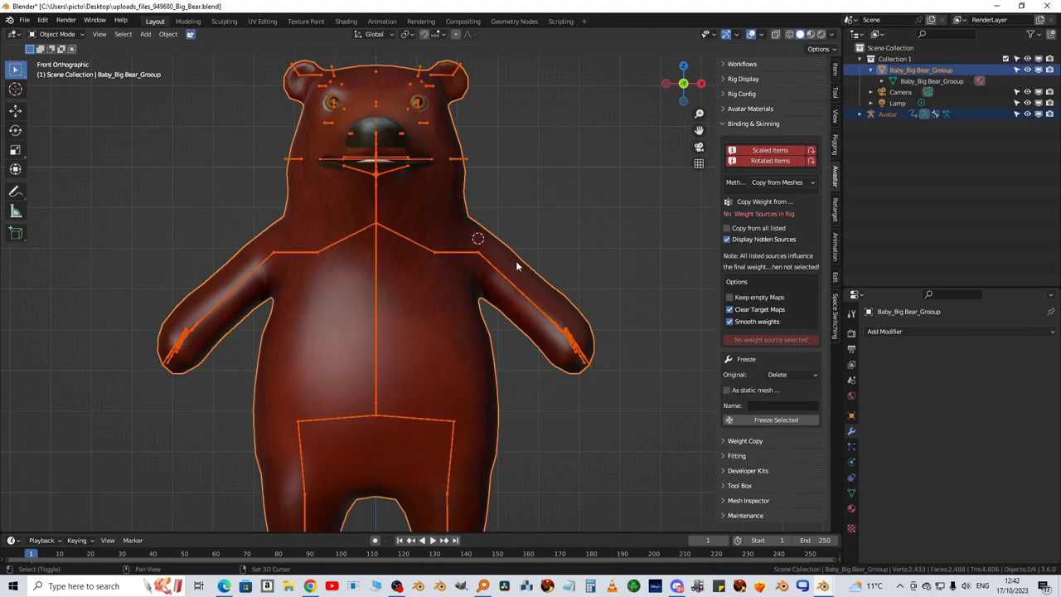
pyautogui.click(812, 150)
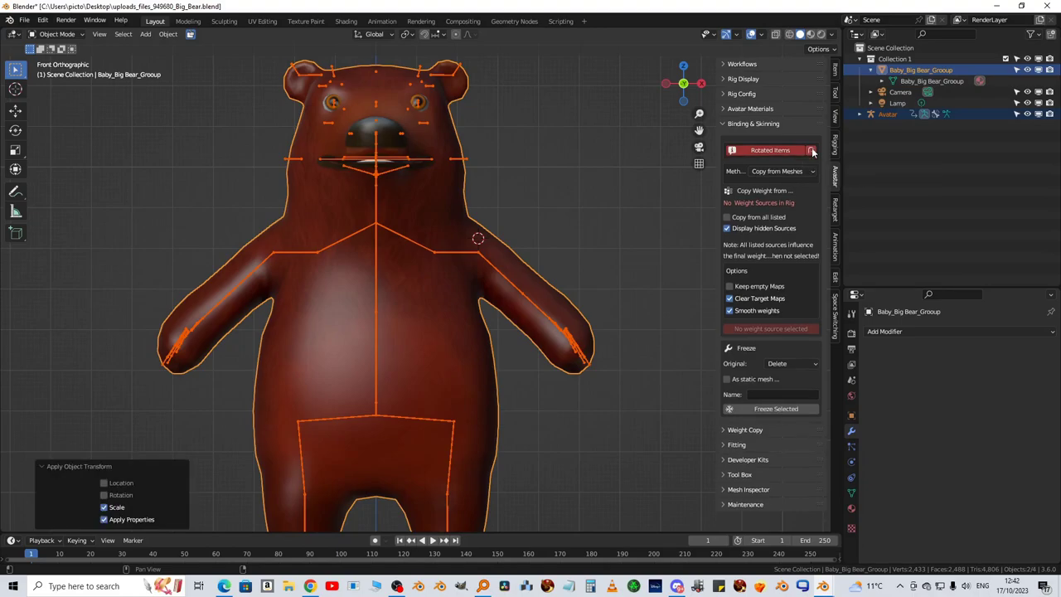
pyautogui.click(811, 150)
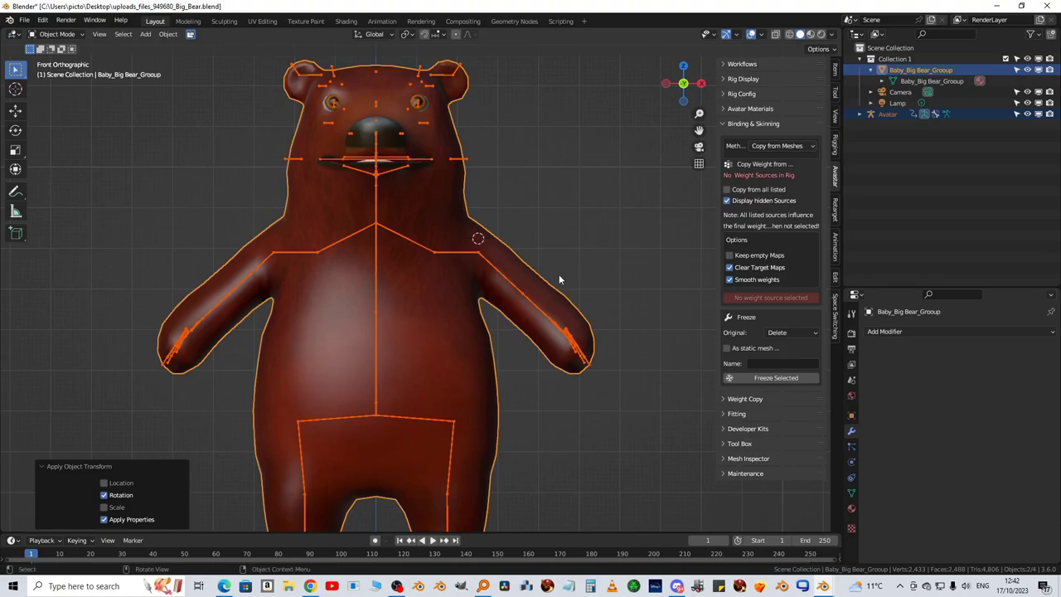
pyautogui.keyDown('shift'); pyautogui.moveTo(559, 273); pyautogui.dragTo(609, 250, button='middle'); pyautogui.keyUp('shift')
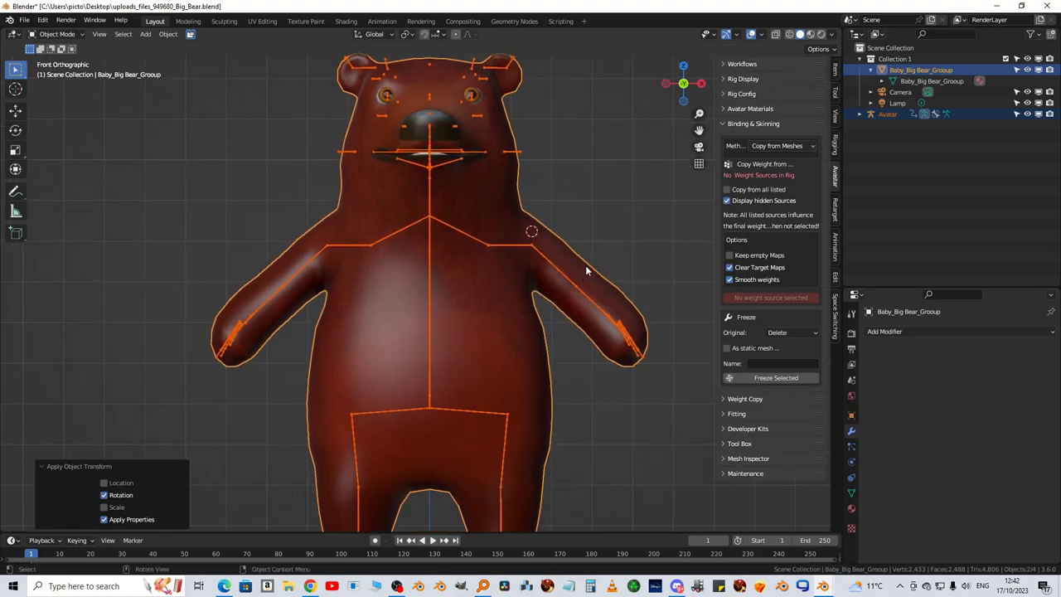
# With the armature in Pose Mode, choose Automatic from Bones, disable Smooth weights, enable Only Visible Bones
pyautogui.click(587, 266)
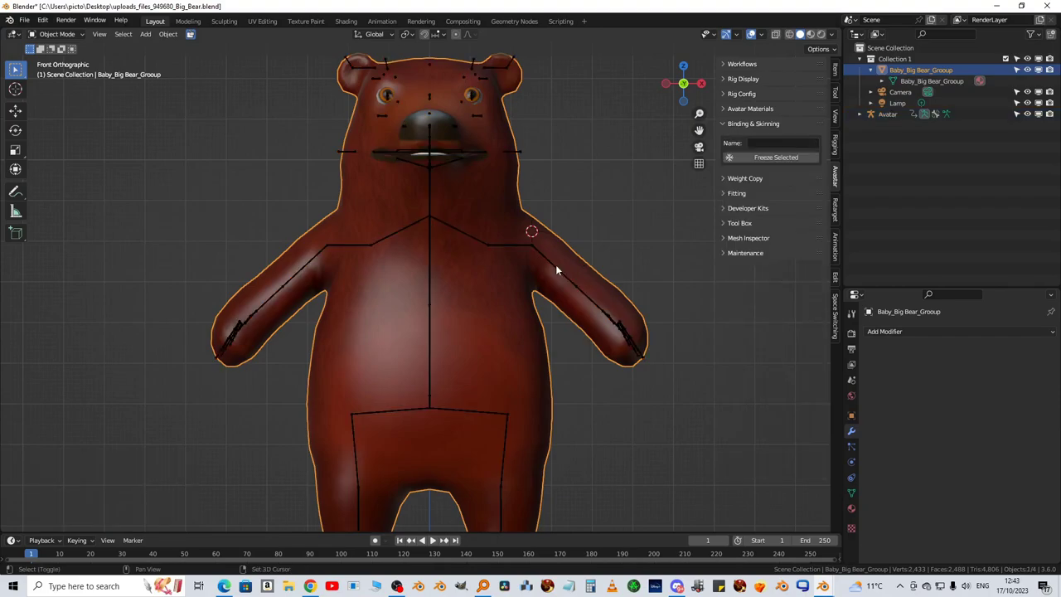
pyautogui.hotkey('ctrl', 'Tab')
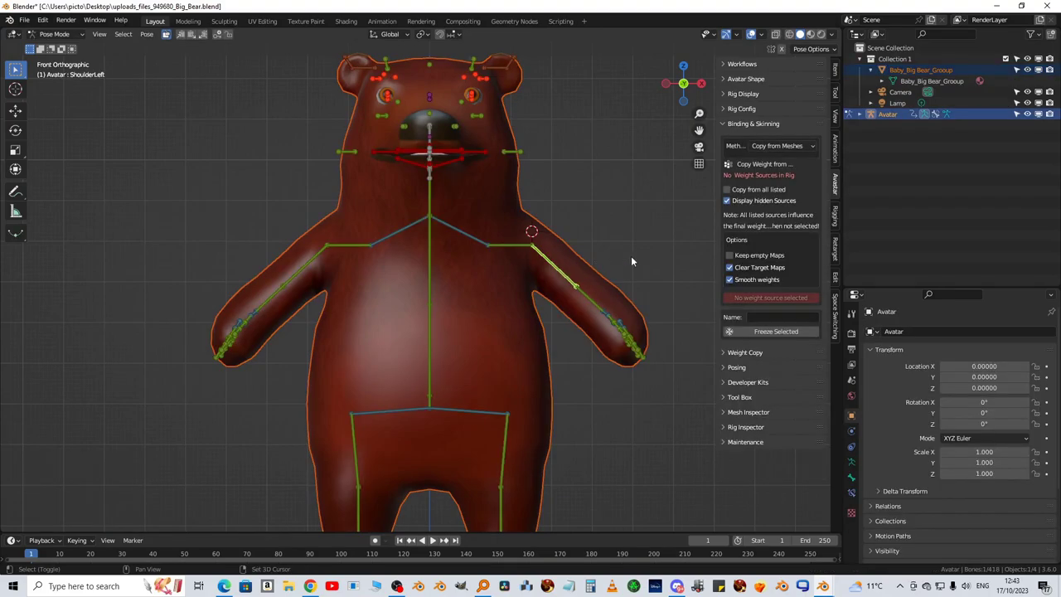
pyautogui.click(793, 146)
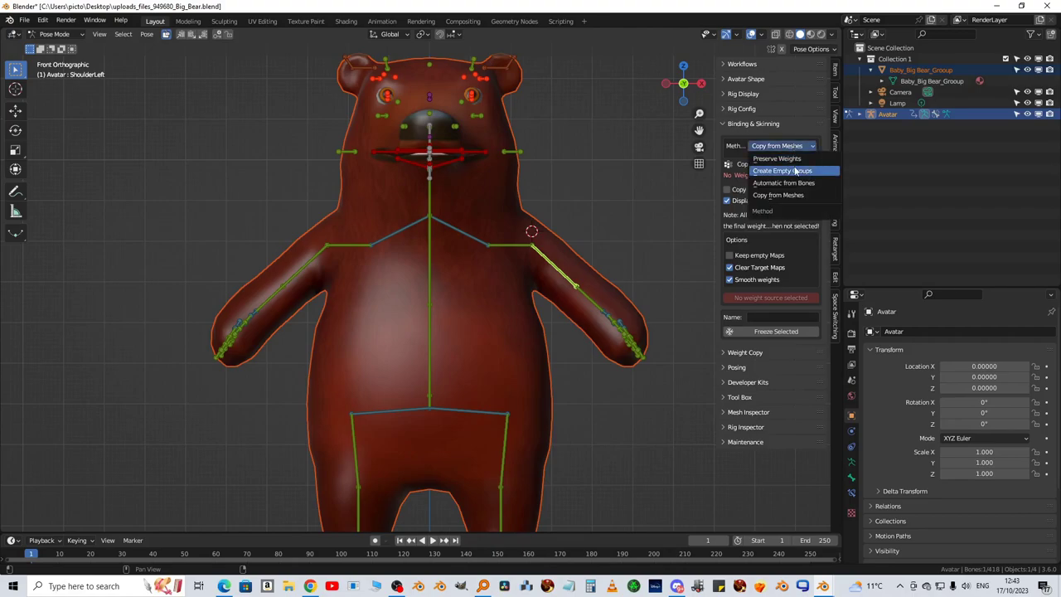
pyautogui.click(781, 183)
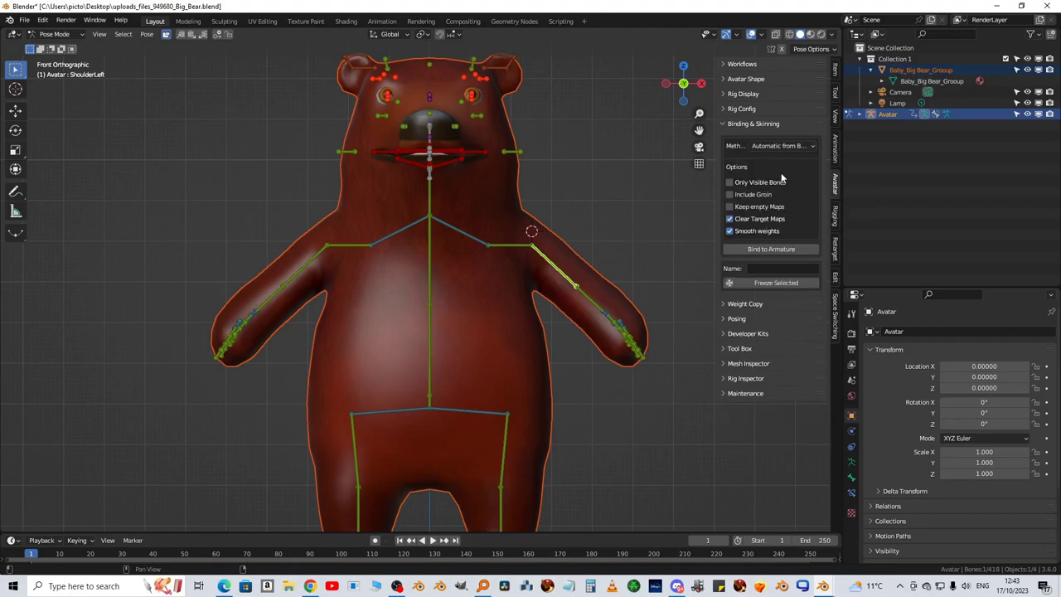
pyautogui.click(729, 231)
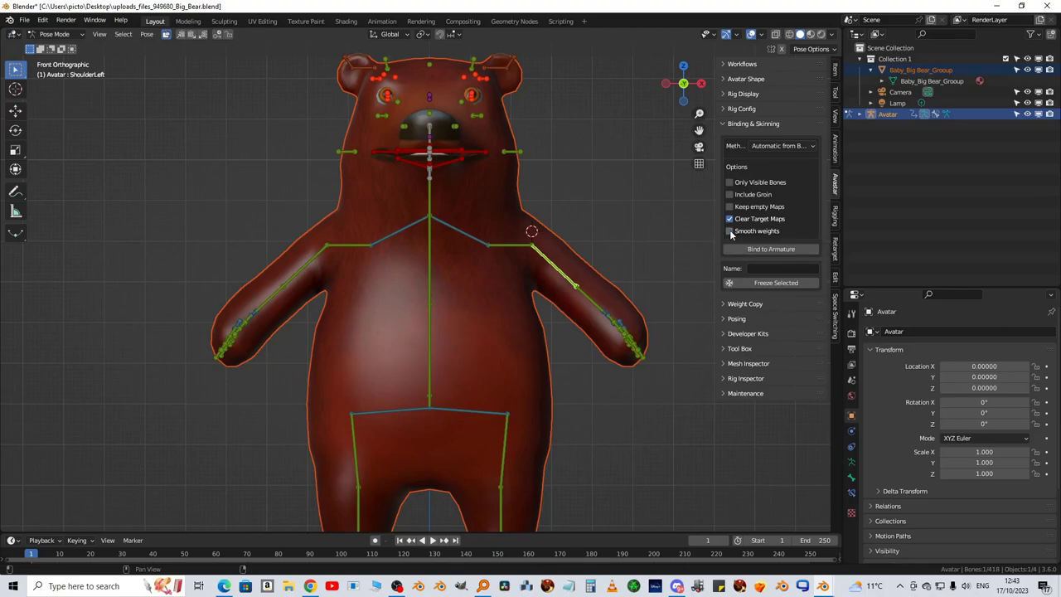
pyautogui.click(730, 183)
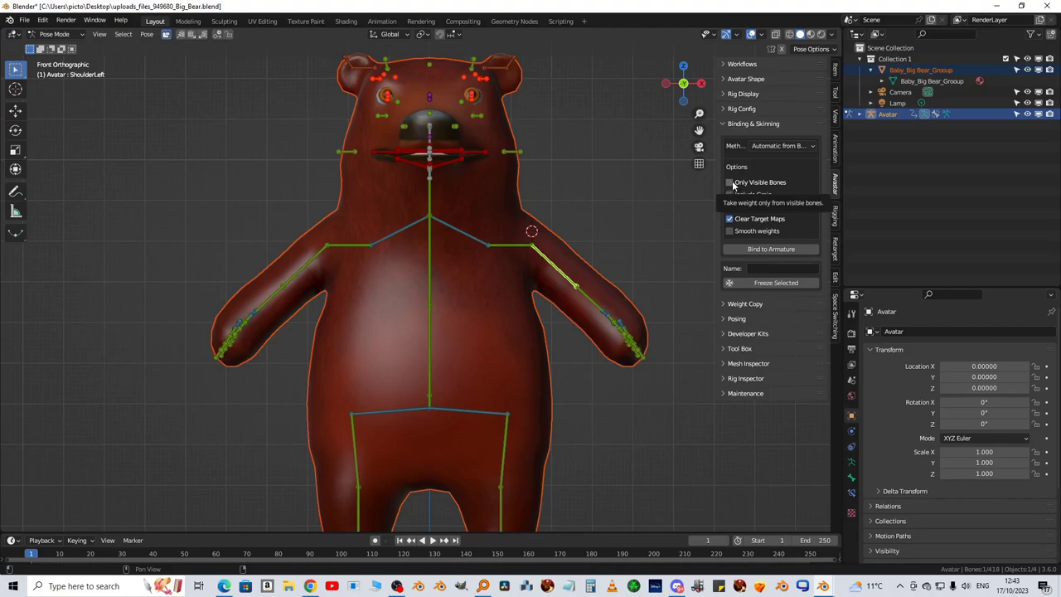
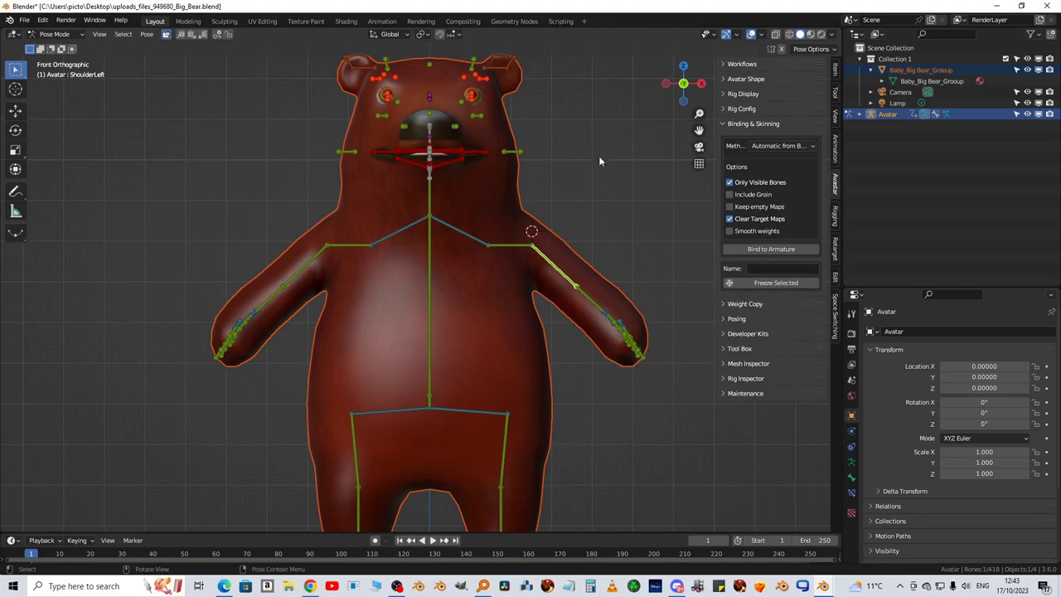
# Deselect the upper-arm bone using the rig display options
pyautogui.click(723, 94)
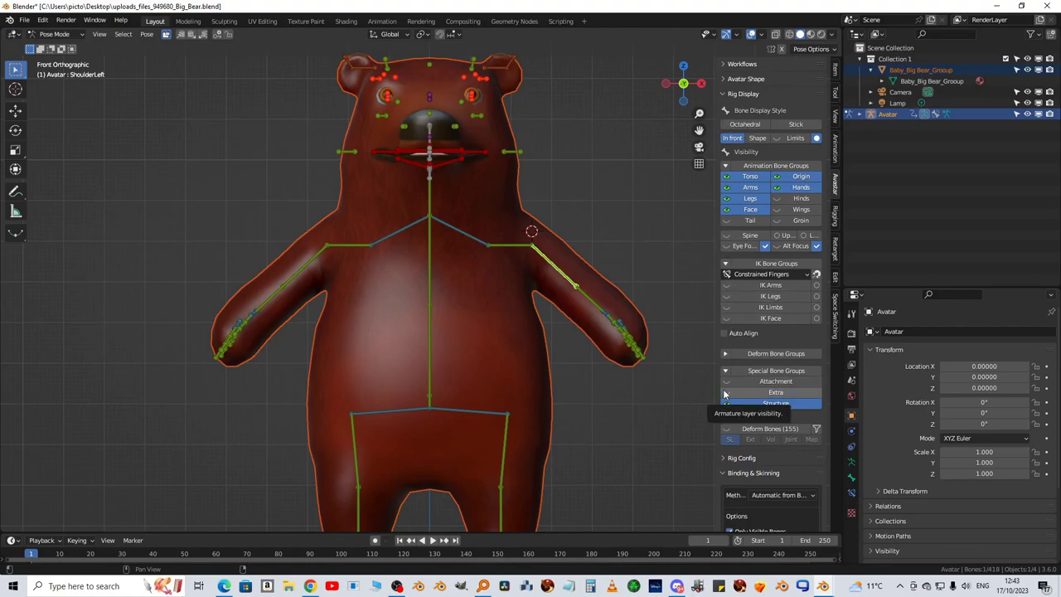
pyautogui.click(675, 196)
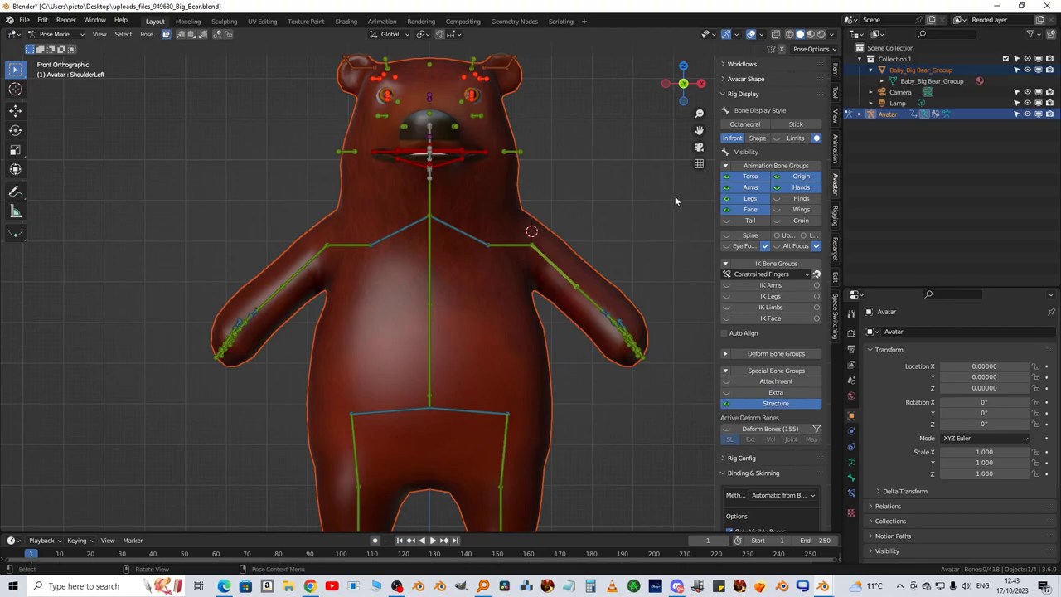
pyautogui.click(730, 94)
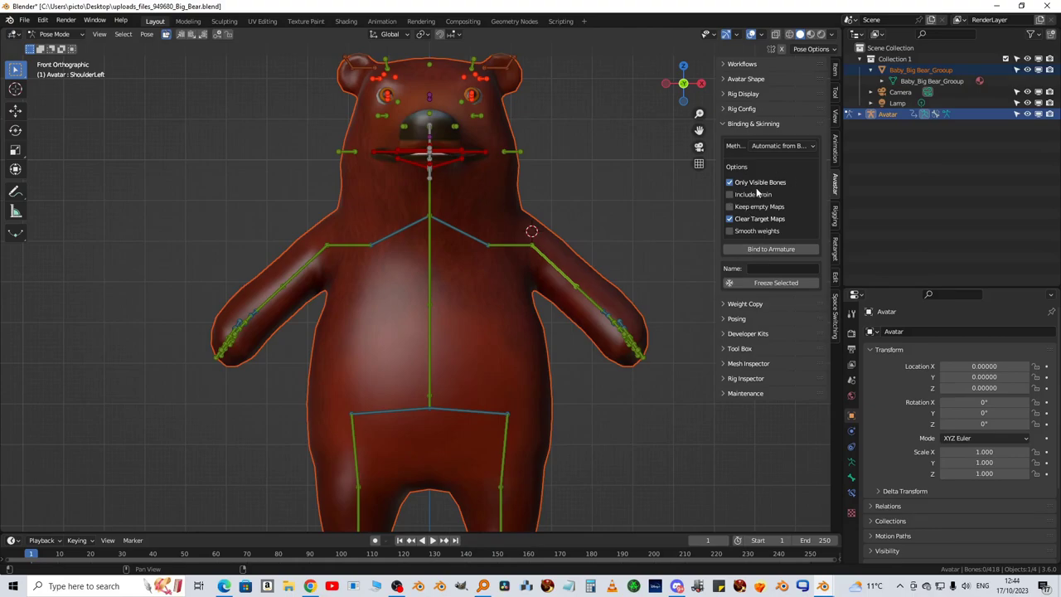
# Bind the bear mesh to the Avatar armature with smooth weights and select Baby_Big_Bear_Group
pyautogui.click(773, 250)
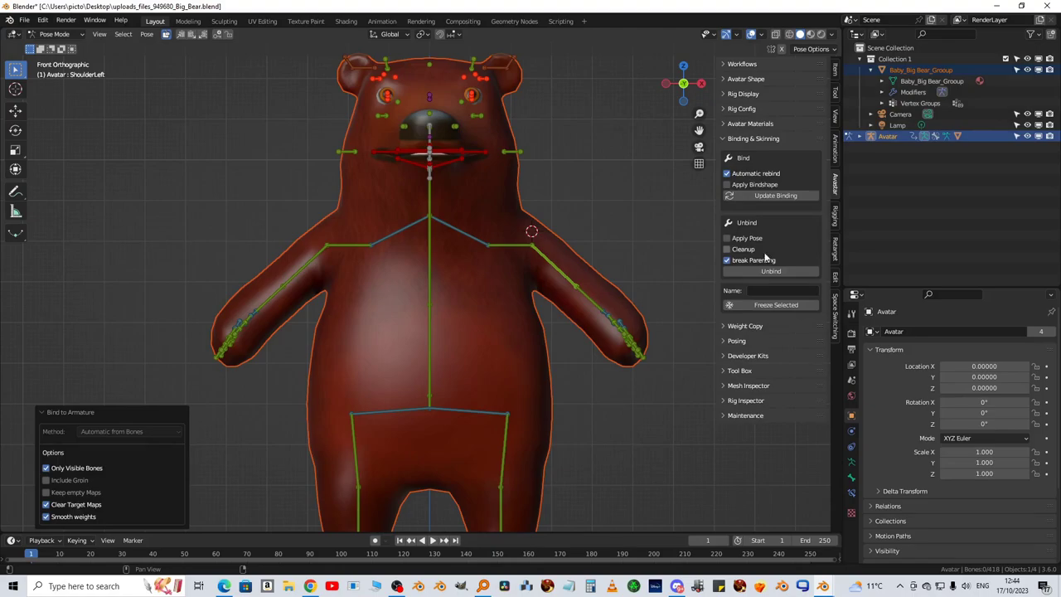
pyautogui.scroll(-3, 618, 282)
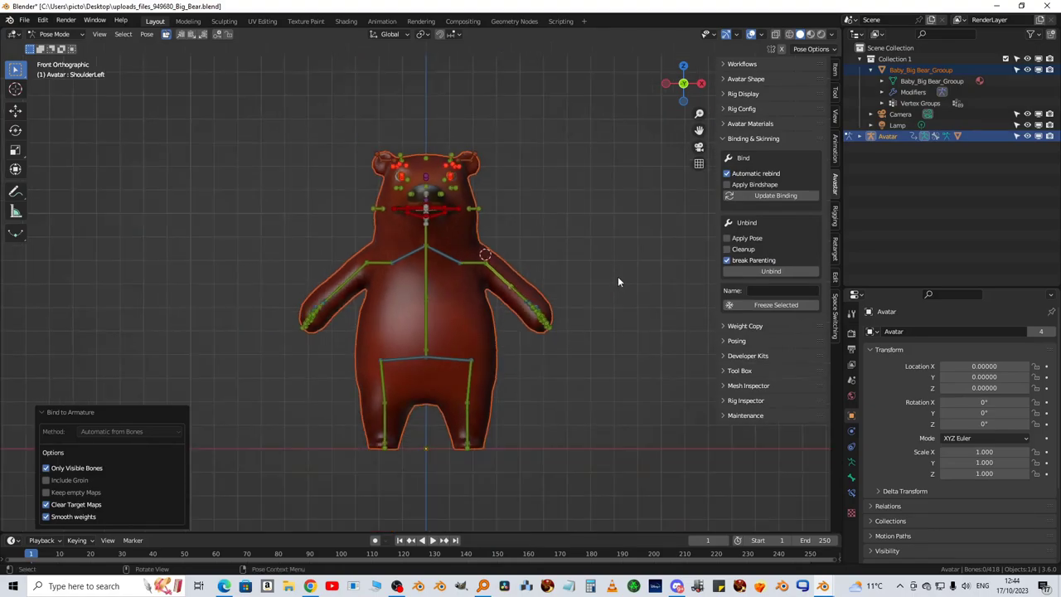
pyautogui.click(487, 326)
pyautogui.scroll(2, 484, 336)
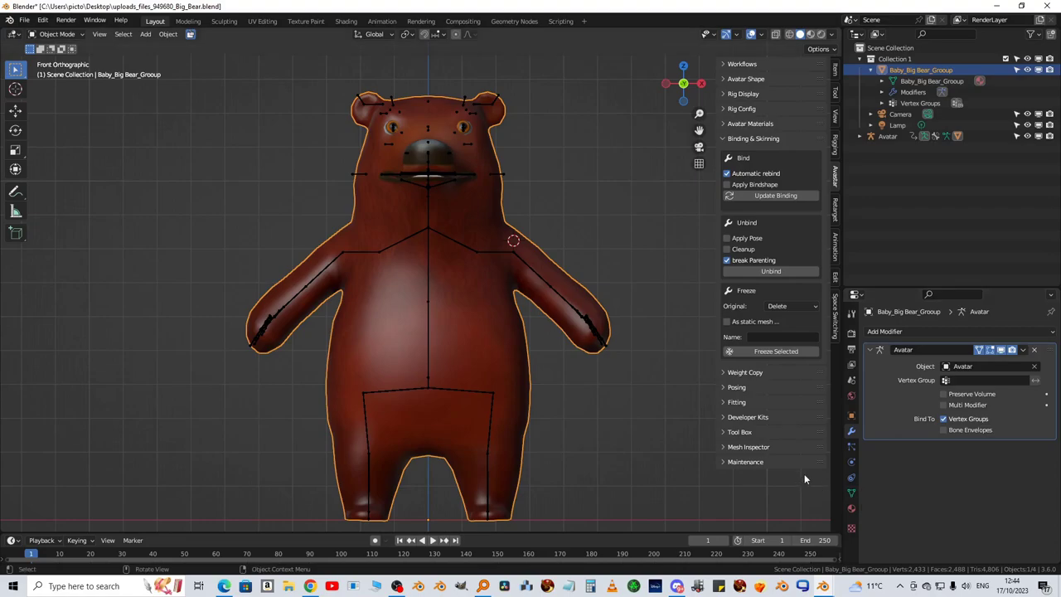
# Browse the bear's bone vertex groups in Object Data, then pick the HipLeft bone for posing
pyautogui.click(851, 493)
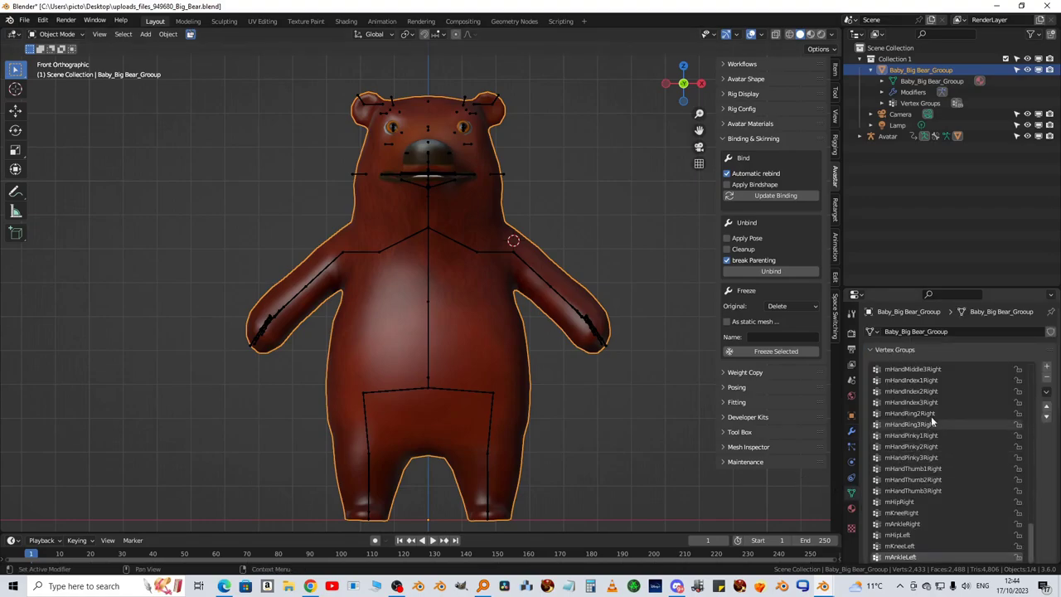
pyautogui.moveTo(1022, 287); pyautogui.dragTo(1021, 67)
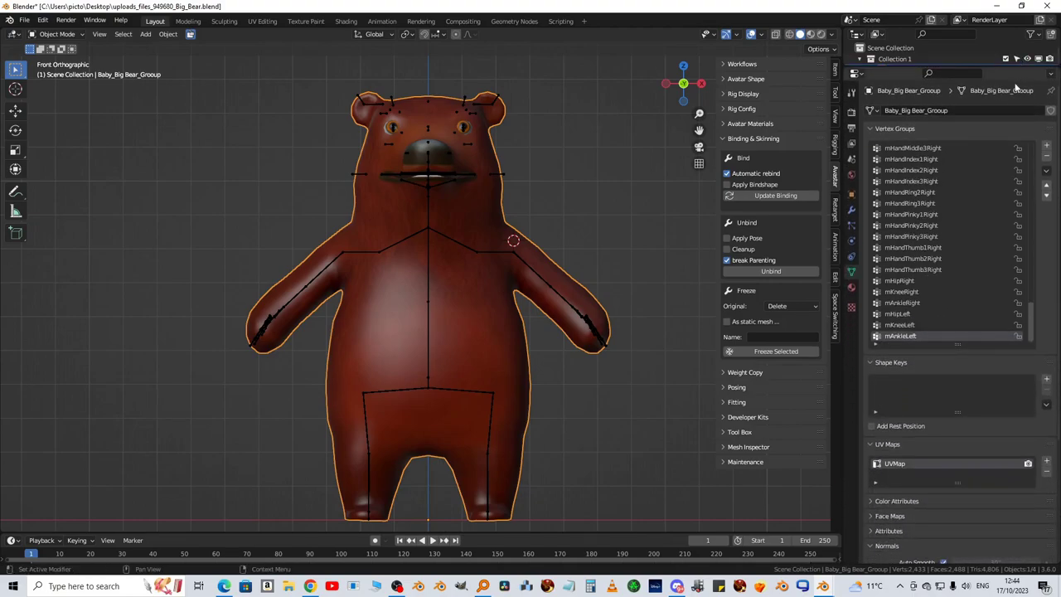
pyautogui.scroll(1, 958, 247)
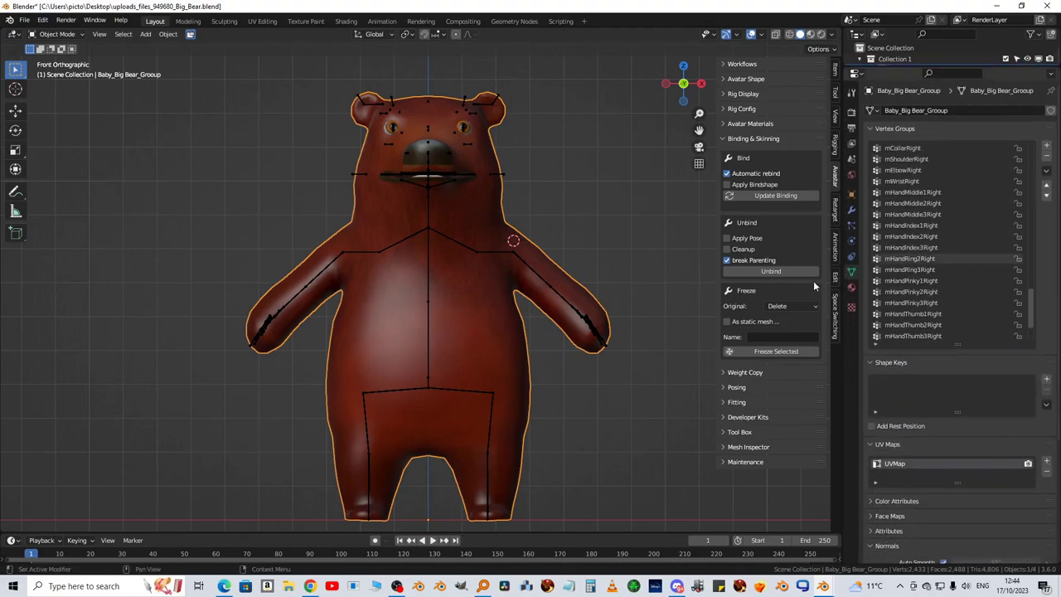
pyautogui.click(491, 414)
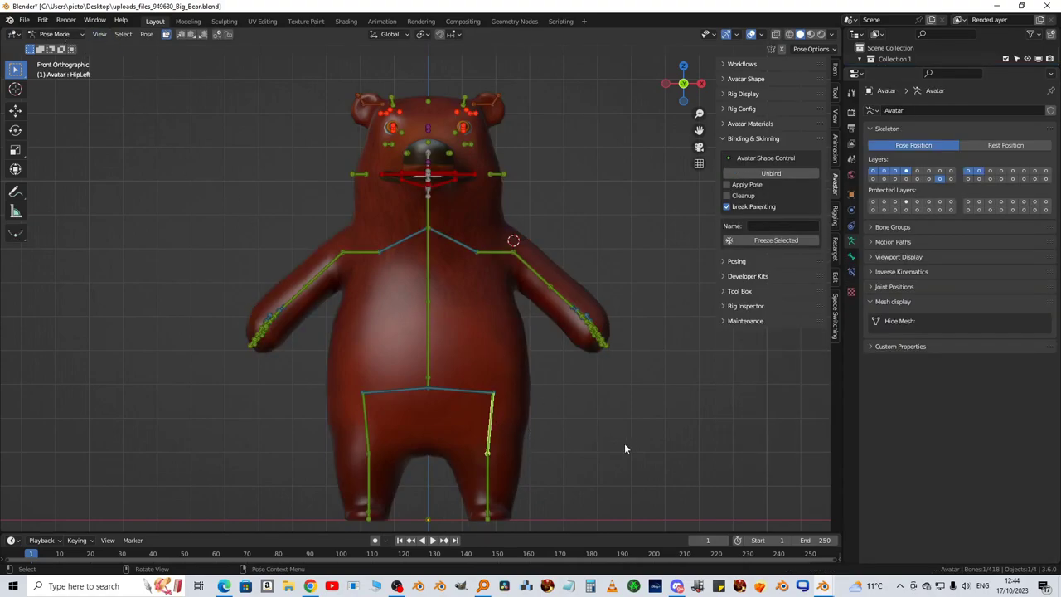
# Apply the Pose & Animate preset and test-rotate the left leg, returning it to hang straight
pyautogui.click(722, 64)
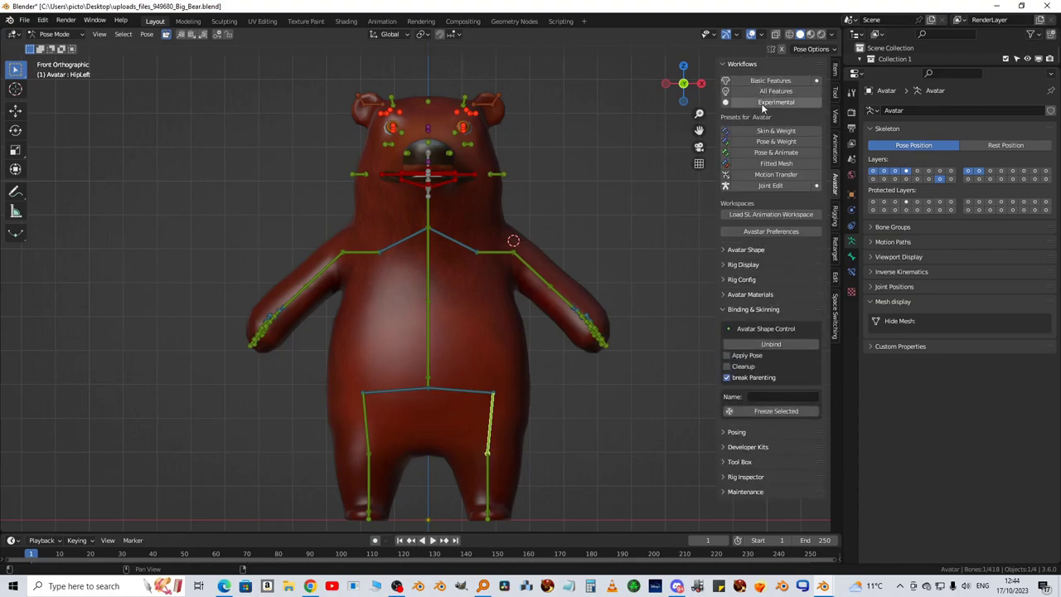
pyautogui.click(767, 154)
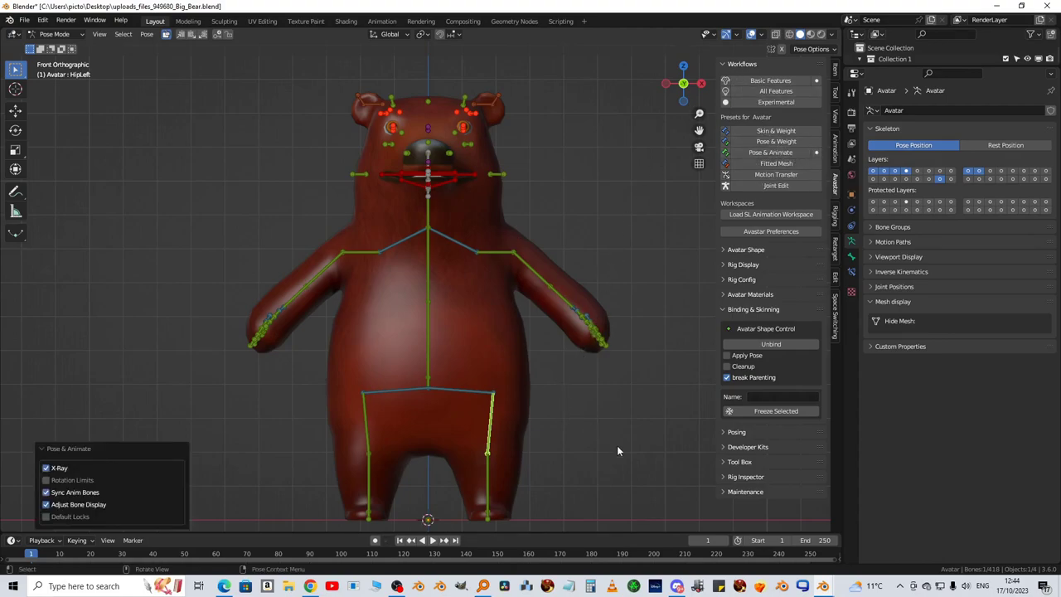
pyautogui.press('r')
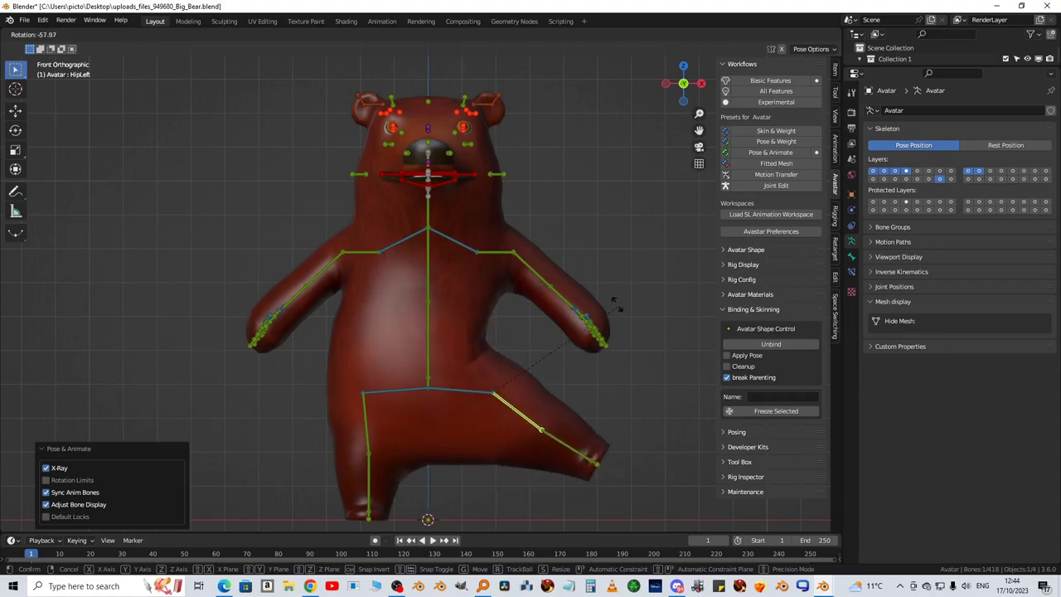
pyautogui.click(577, 409)
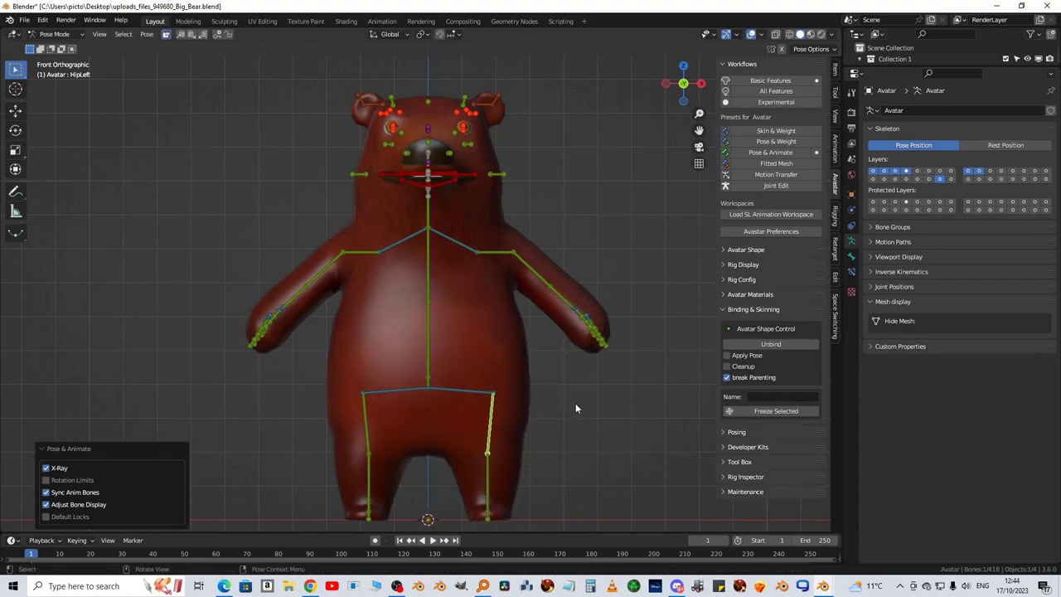
# Test-rotate the ShoulderLeft bone to check the arm deformation, then settle the arm at rest
pyautogui.click(537, 271)
pyautogui.press('r')
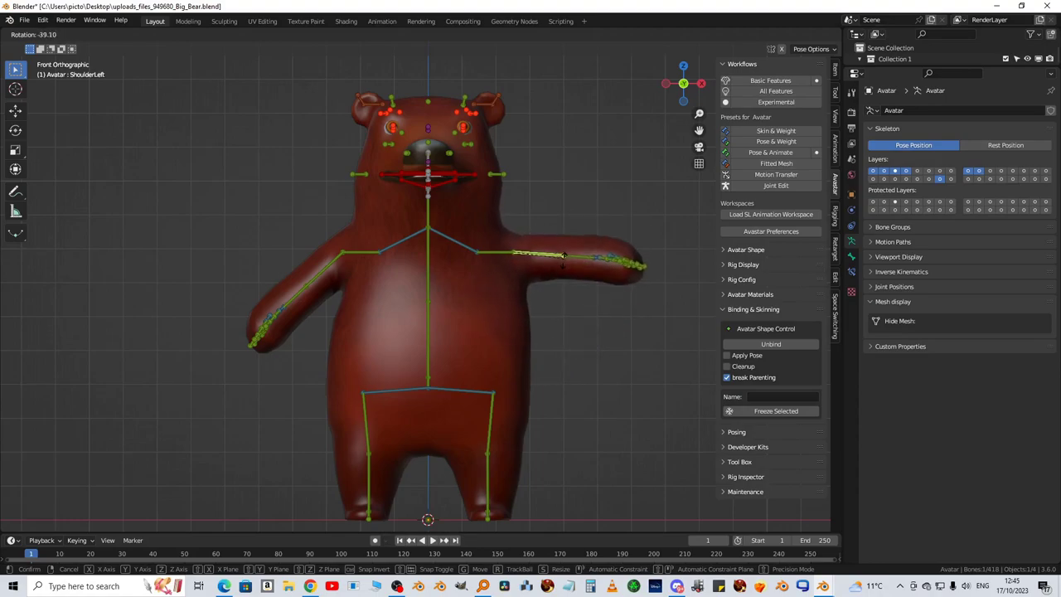
pyautogui.click(527, 288)
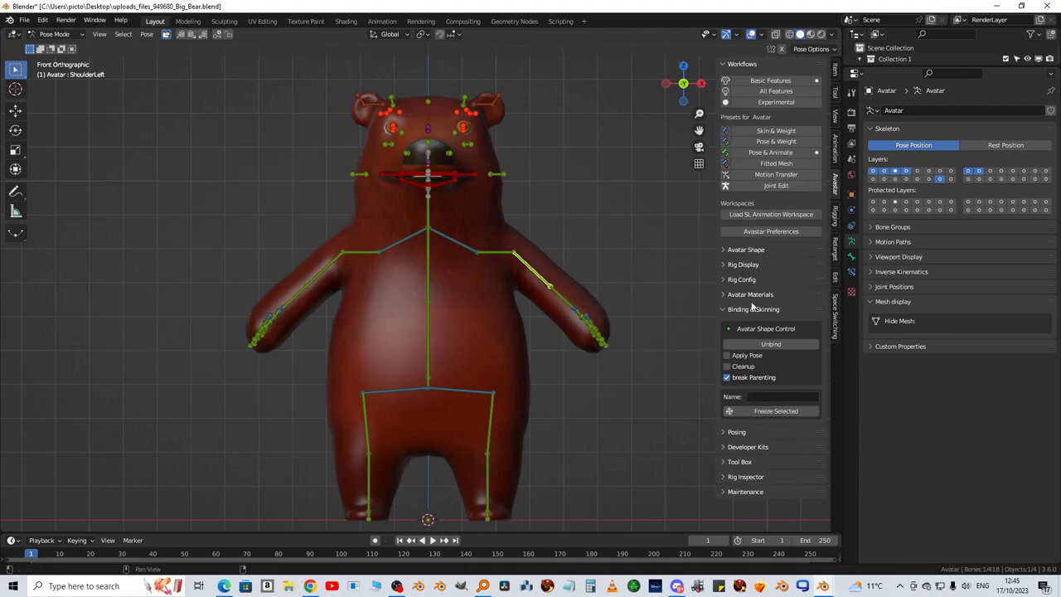
# Collapse Binding & Skinning and set Rig Display to show bones as custom Shape
pyautogui.click(723, 312)
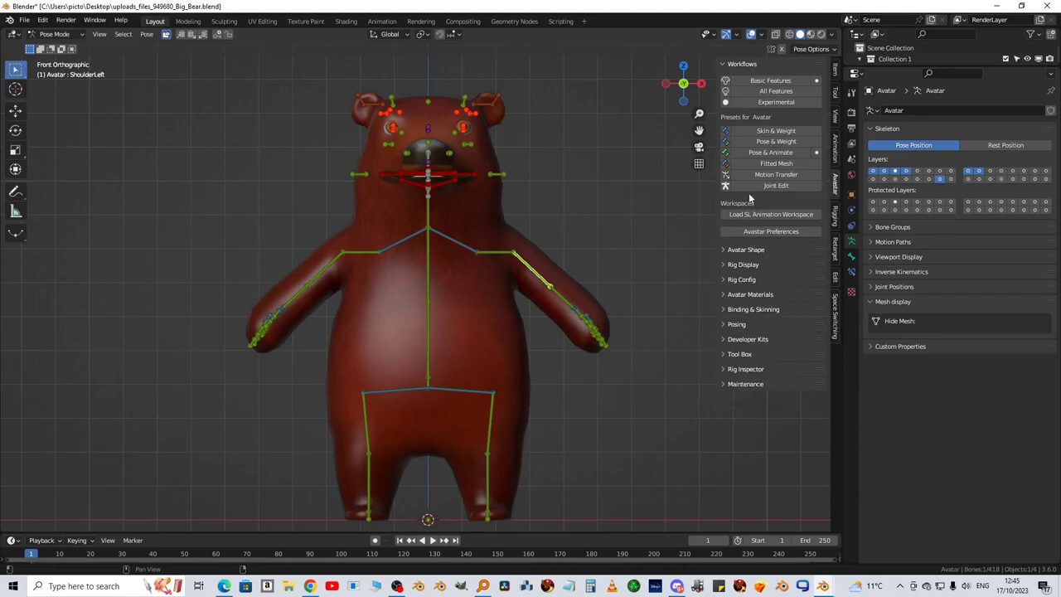
pyautogui.click(723, 264)
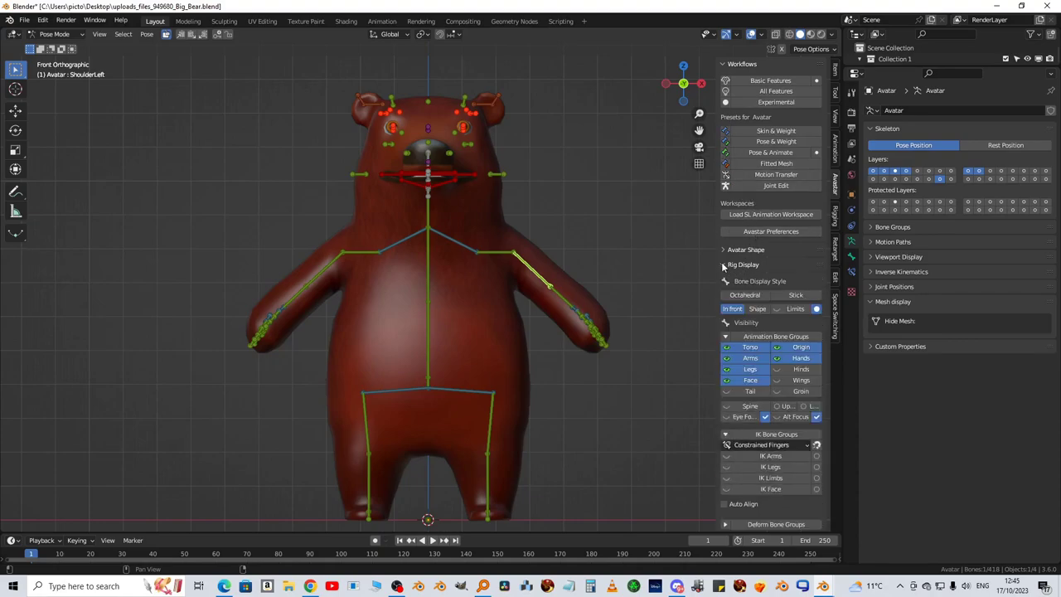
pyautogui.click(758, 309)
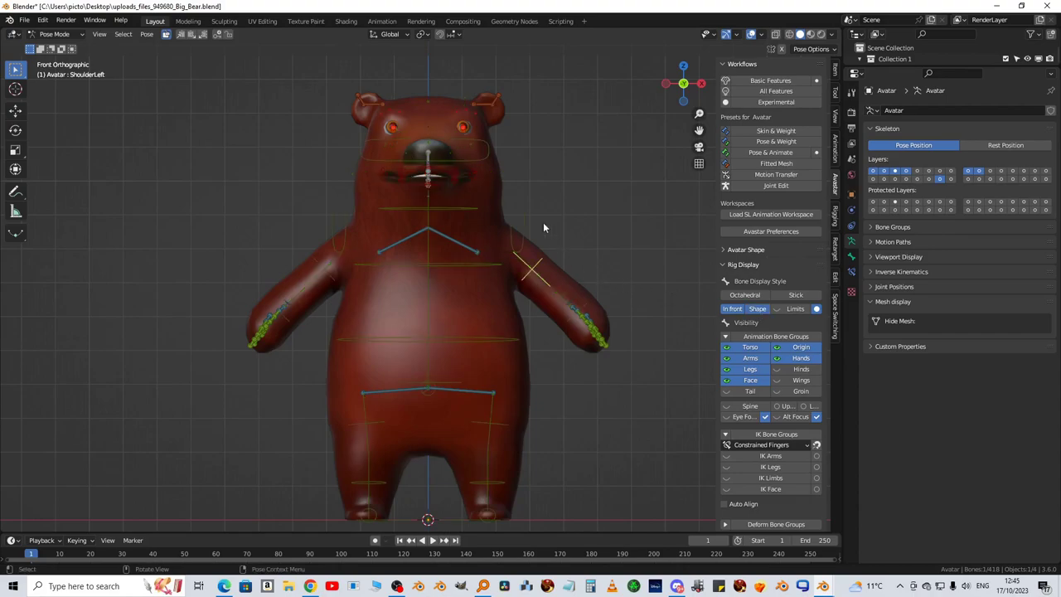
# Tilt the Head bone to test the head deformation, then clear its rotation with Alt+R
pyautogui.click(485, 158)
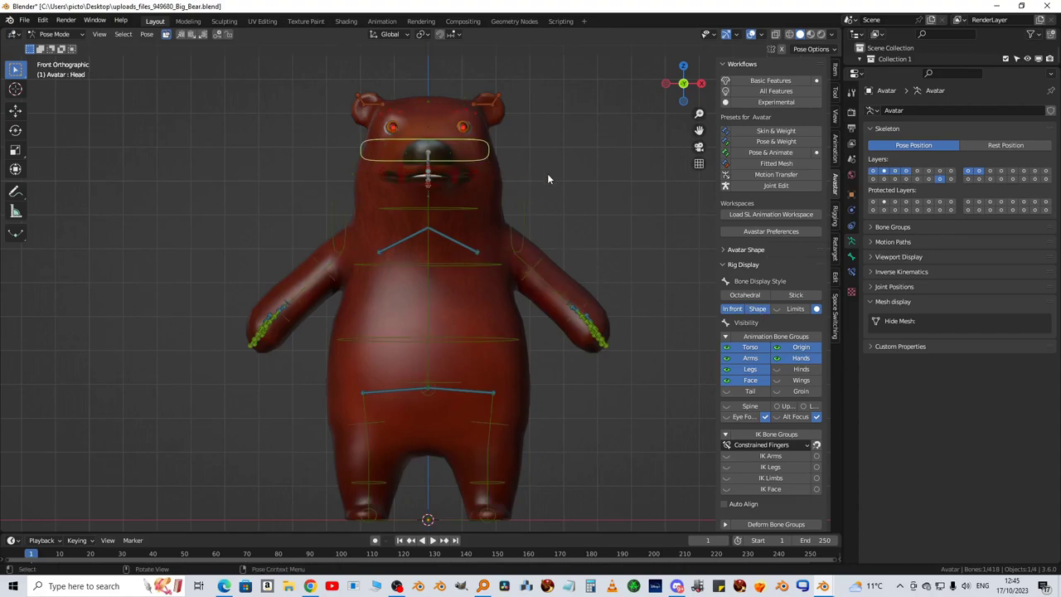
pyautogui.scroll(2, 563, 191)
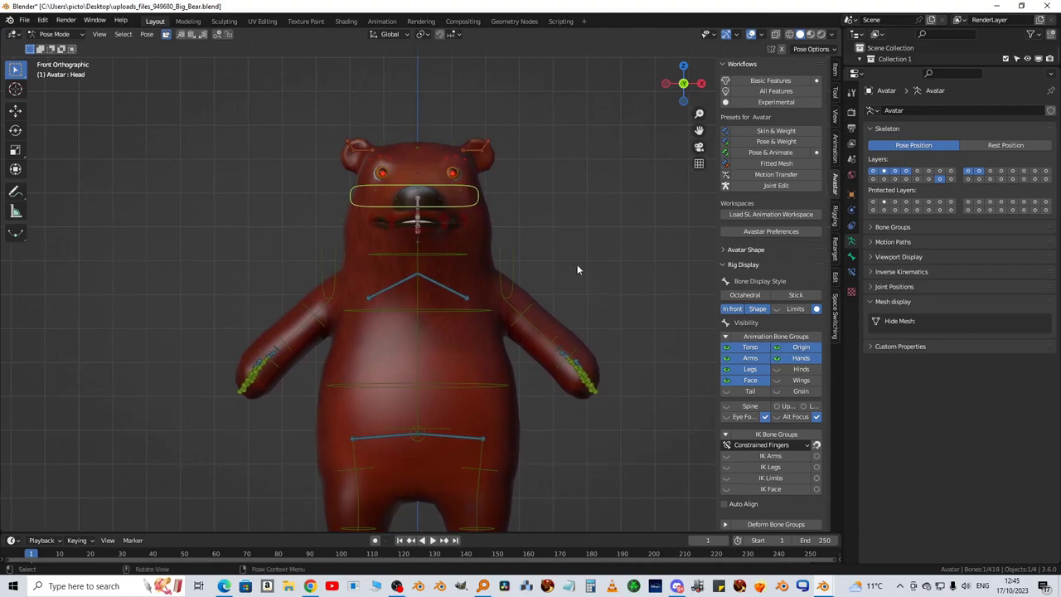
pyautogui.scroll(2, 577, 265)
pyautogui.scroll(-4, 579, 269)
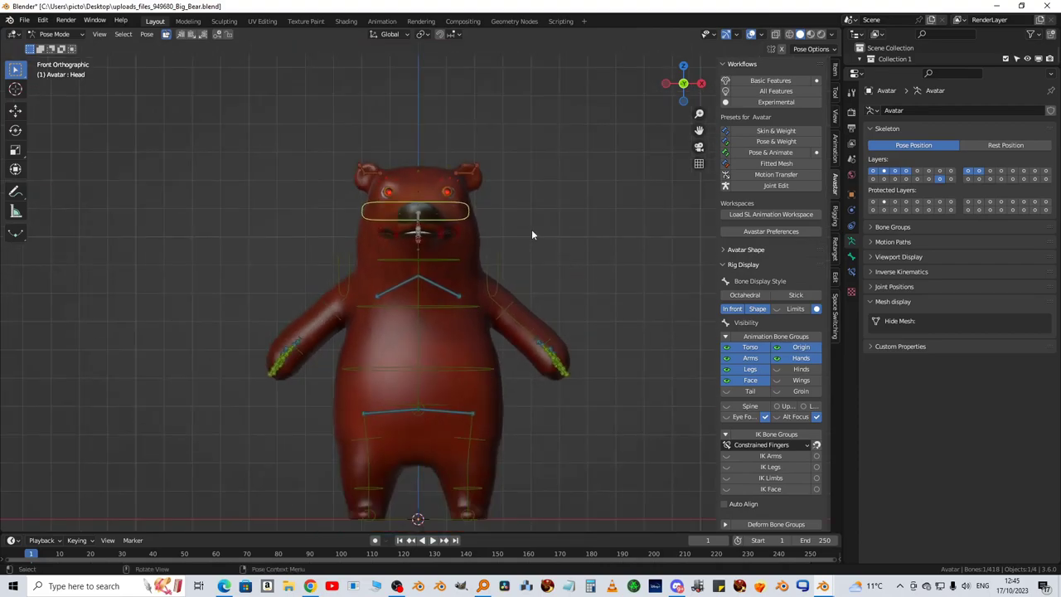
pyautogui.scroll(3, 531, 234)
pyautogui.scroll(-2, 584, 215)
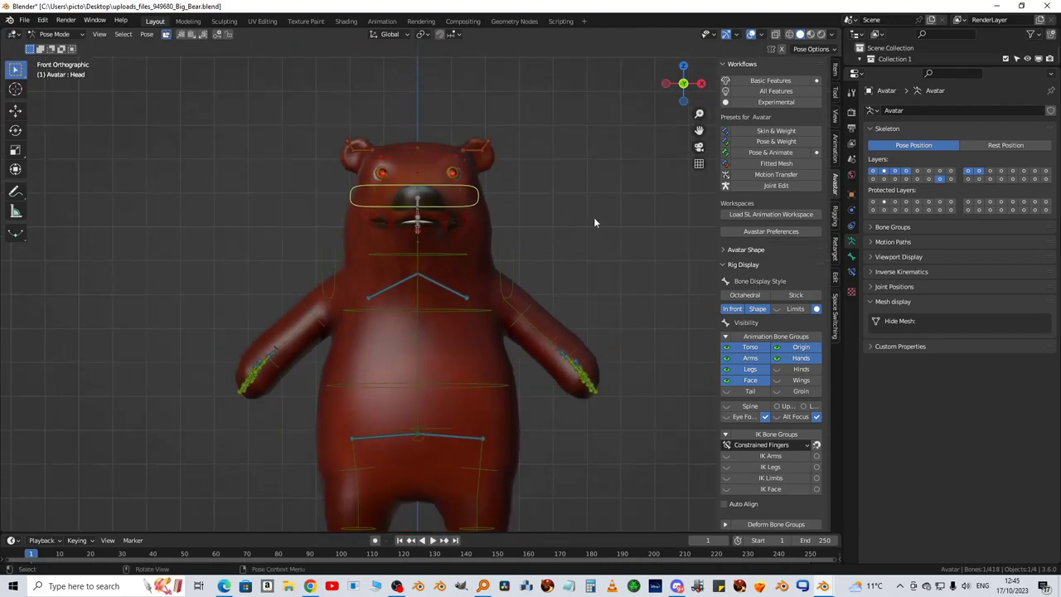
pyautogui.press('r')
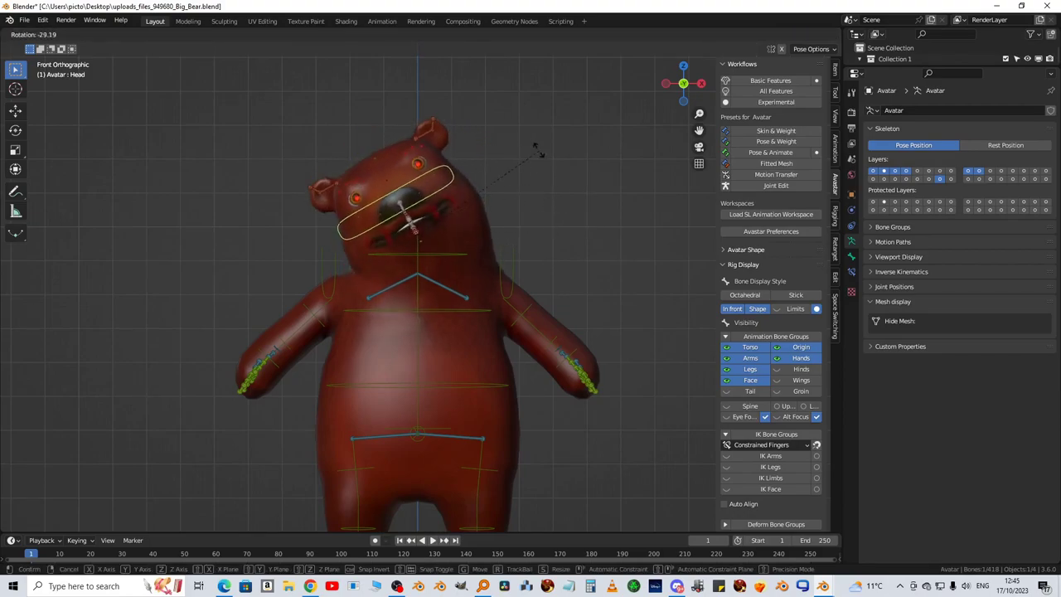
pyautogui.click(491, 125)
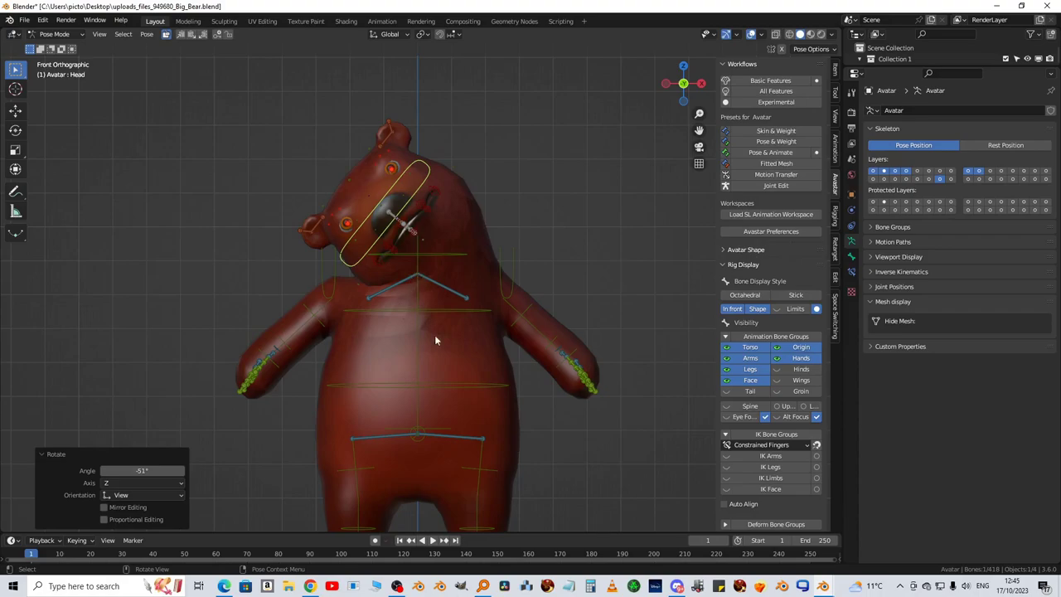
pyautogui.press('r')
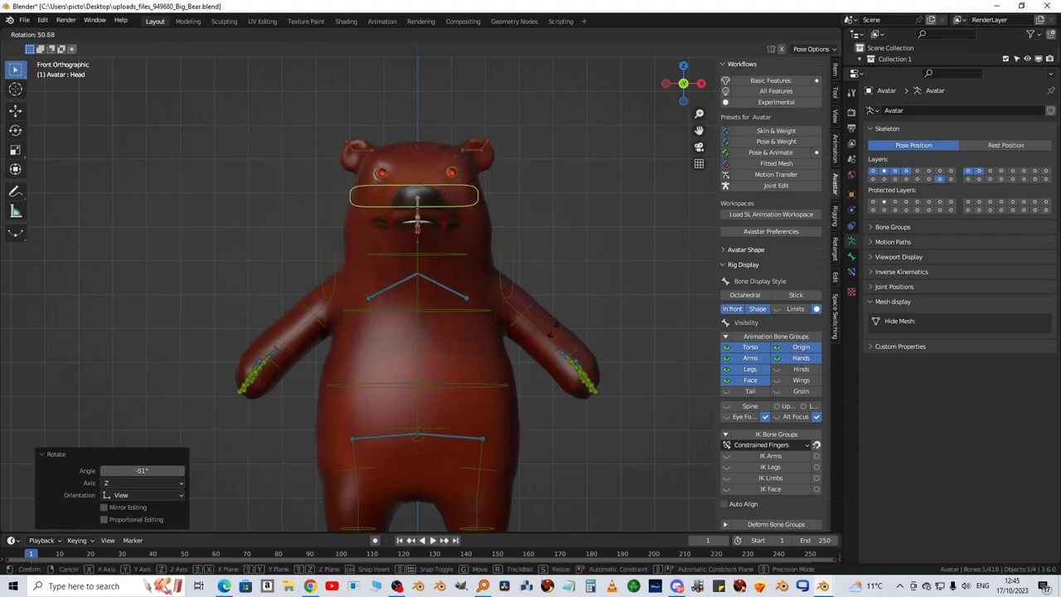
pyautogui.rightClick(535, 311)
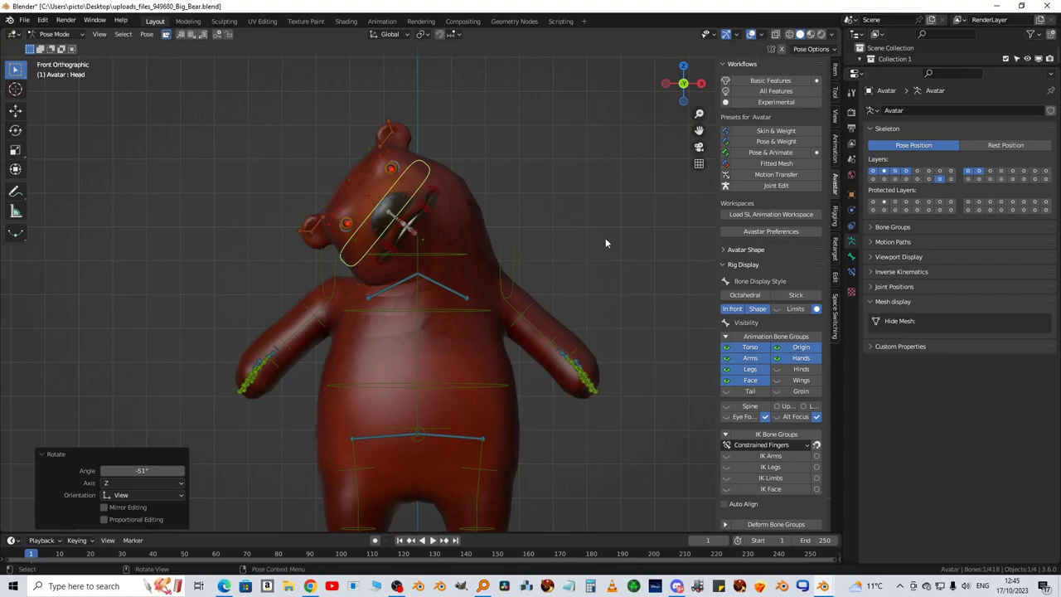
pyautogui.hotkey('alt', 'r')
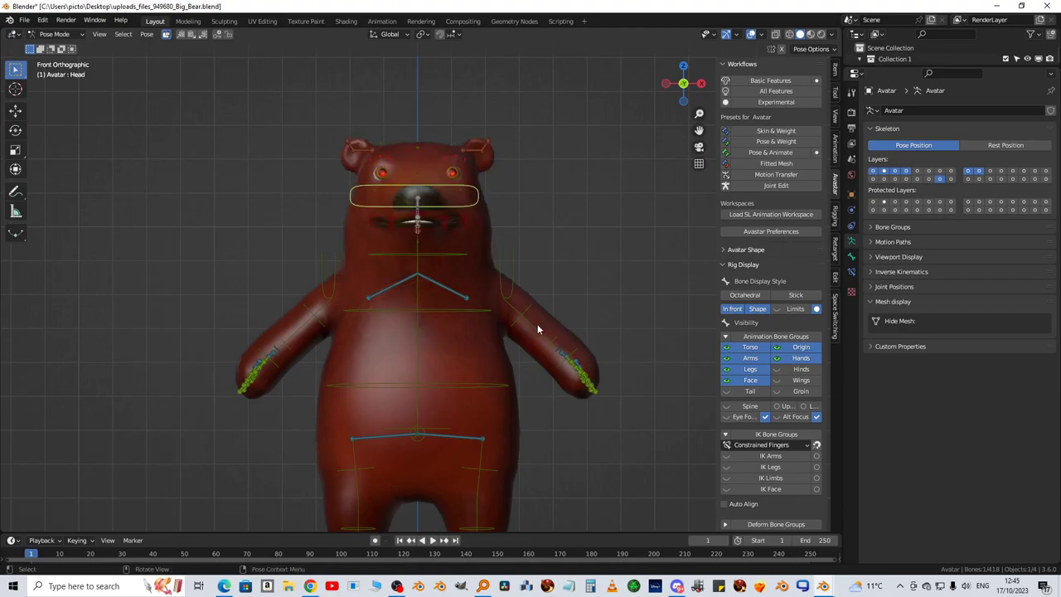
pyautogui.click(515, 267)
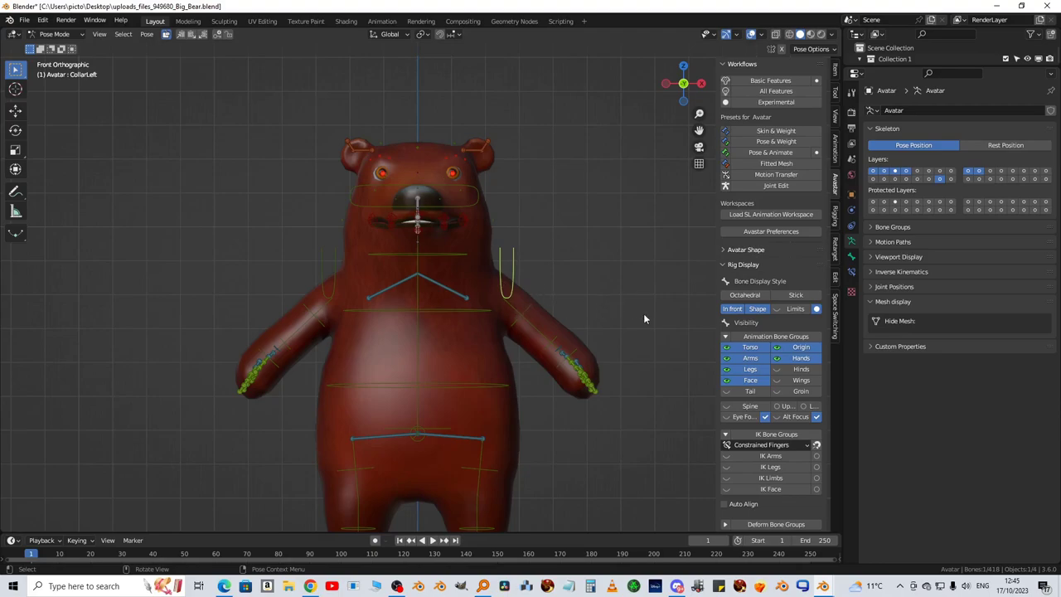
pyautogui.press('r')
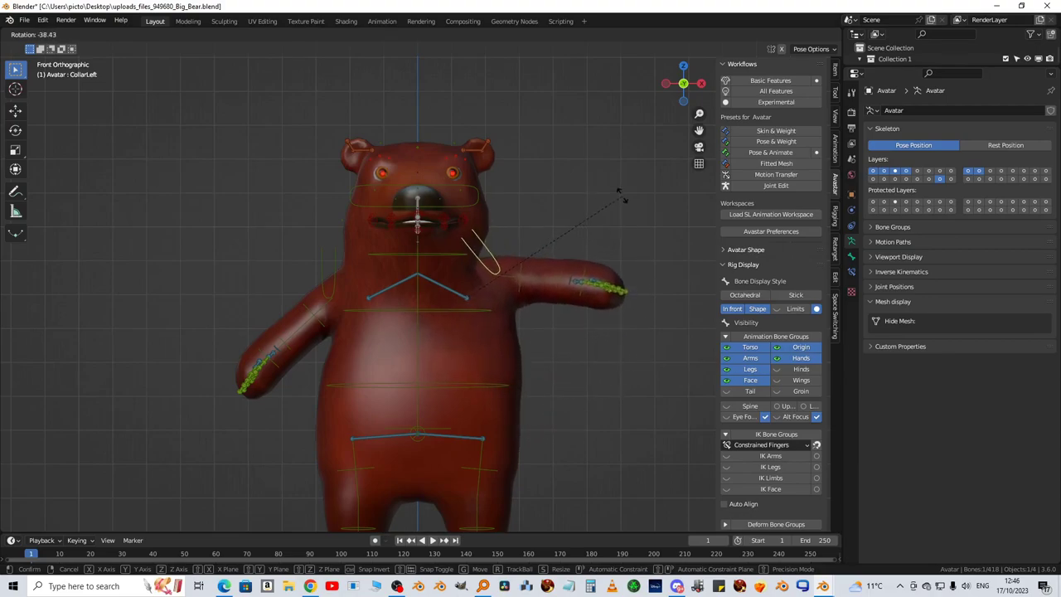
pyautogui.click(614, 330)
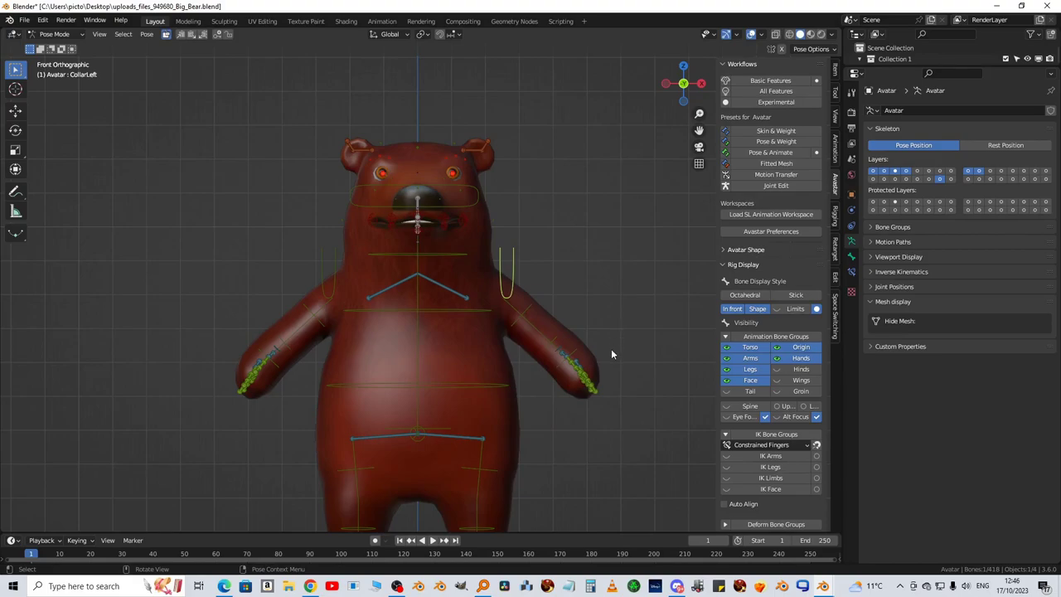
pyautogui.press('KP_3')
pyautogui.keyDown('shift'); pyautogui.moveTo(610, 379); pyautogui.dragTo(615, 225, button='middle'); pyautogui.keyUp('shift')
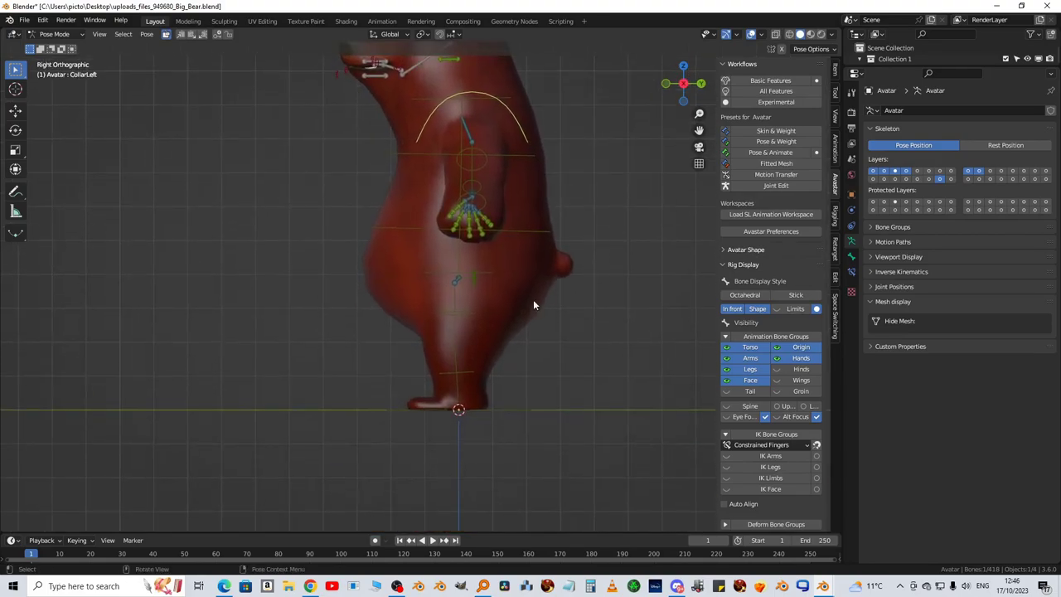
pyautogui.click(477, 319)
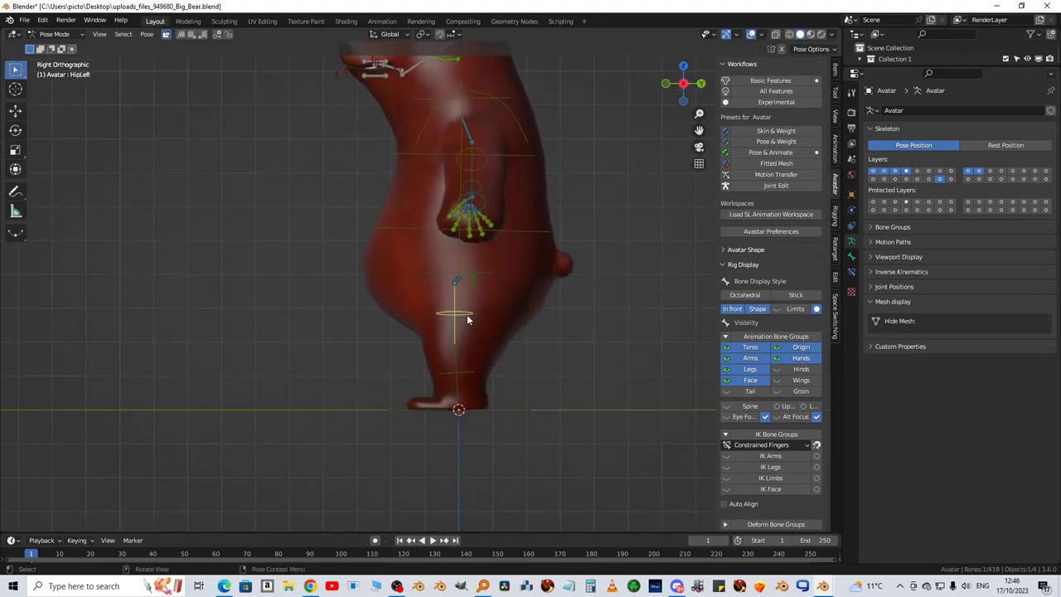
pyautogui.press('r')
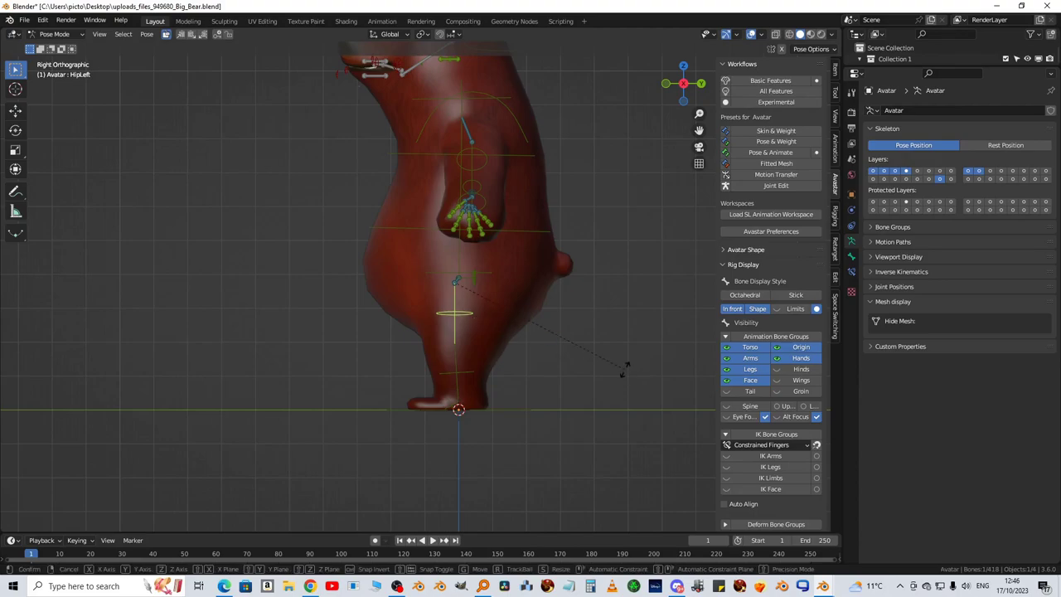
pyautogui.click(423, 354)
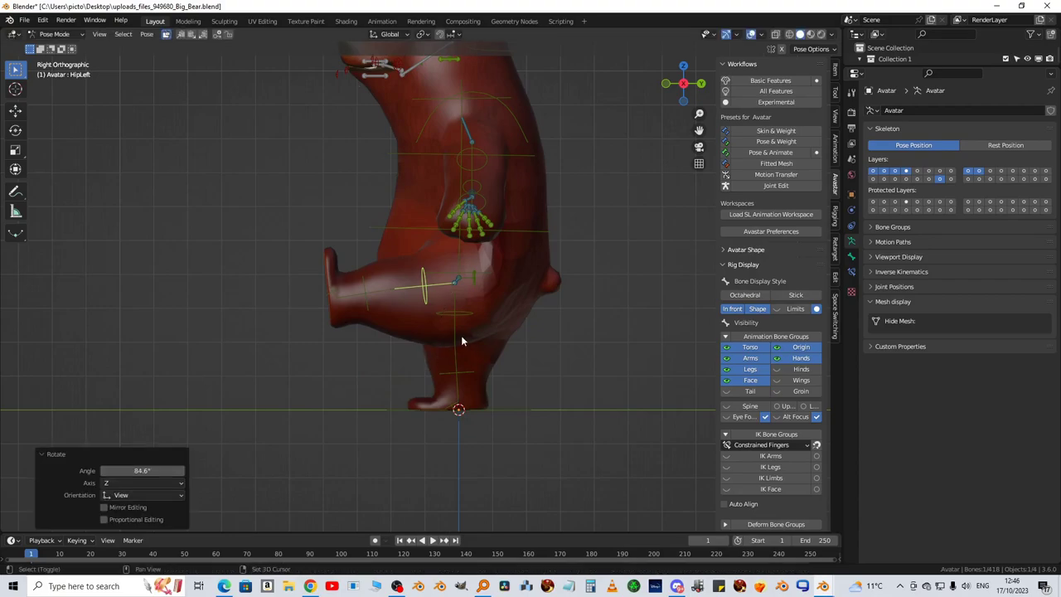
pyautogui.keyDown('shift'); pyautogui.moveTo(461, 335); pyautogui.dragTo(509, 424, button='middle'); pyautogui.keyUp('shift')
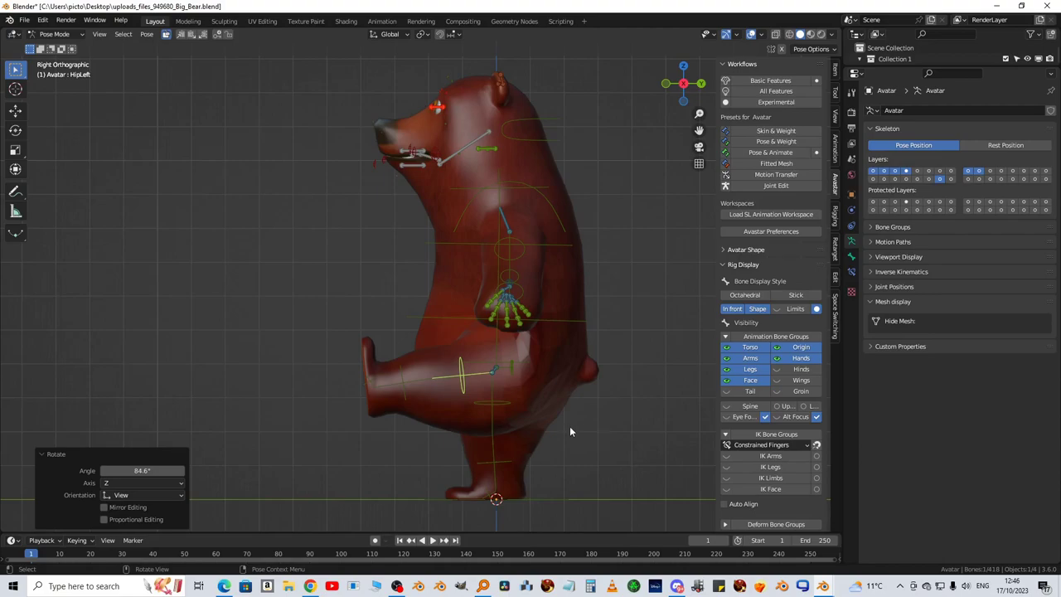
pyautogui.hotkey('ctrl', 'z')
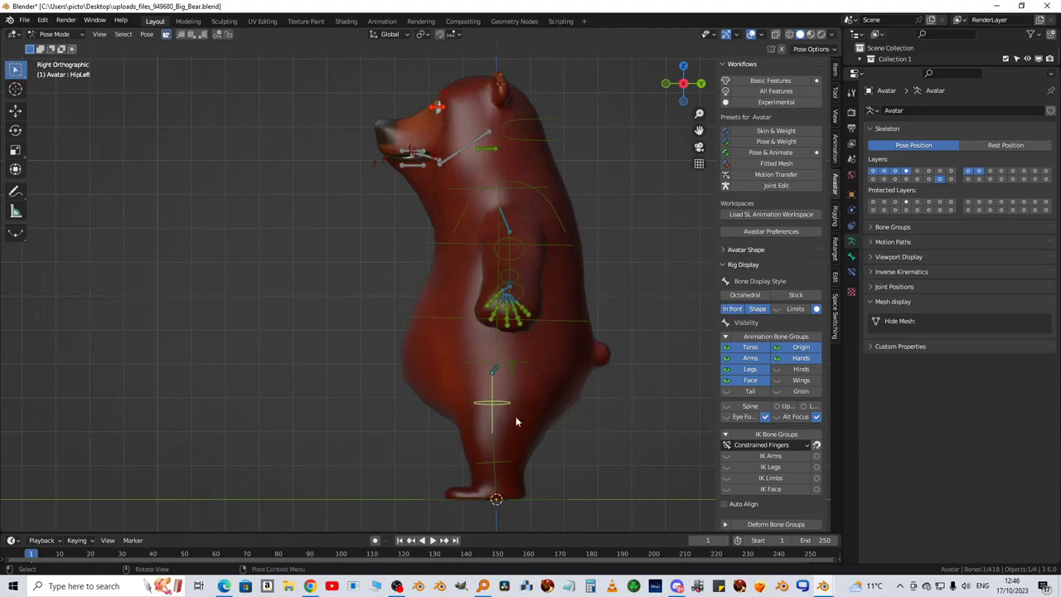
pyautogui.moveTo(516, 416); pyautogui.dragTo(560, 361, button='middle')
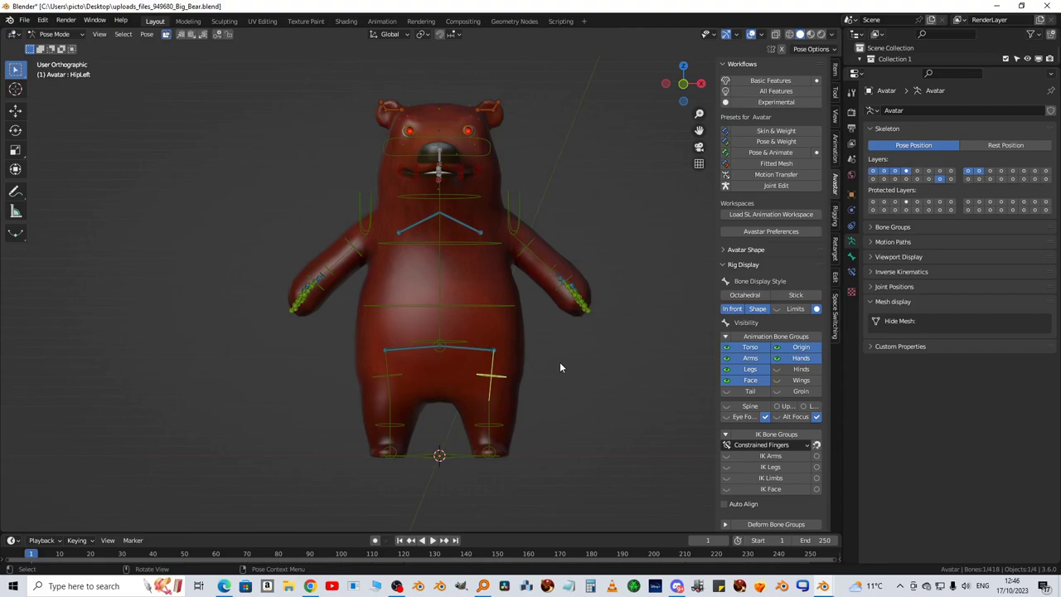
# Select the bear mesh in front view and sort its vertex groups by name
pyautogui.click(485, 290)
pyautogui.press('KP_1')
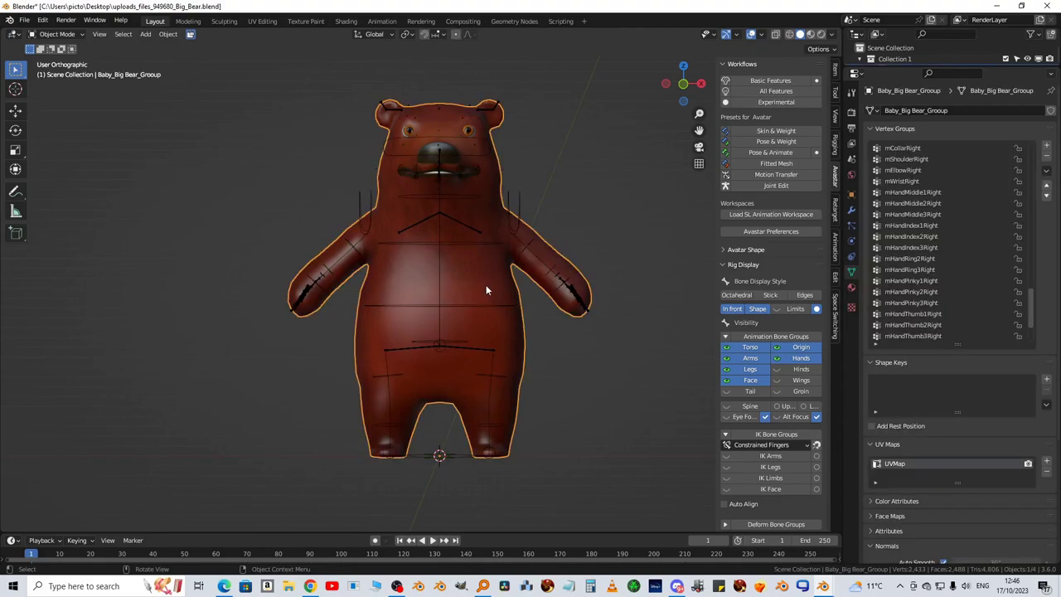
pyautogui.scroll(1, 499, 274)
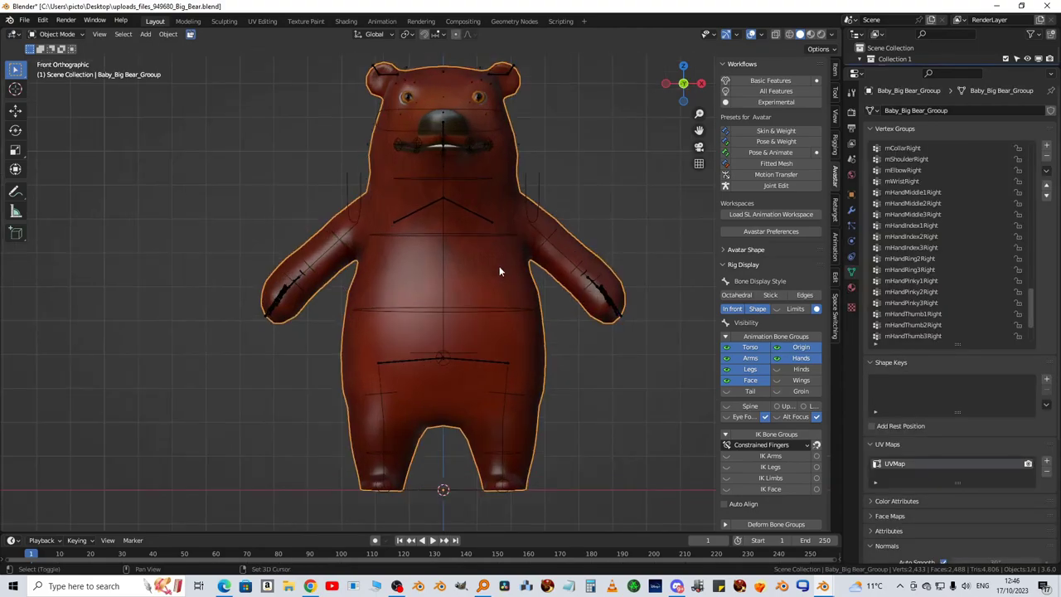
pyautogui.keyDown('shift'); pyautogui.moveTo(499, 266); pyautogui.dragTo(476, 257, button='middle'); pyautogui.keyUp('shift')
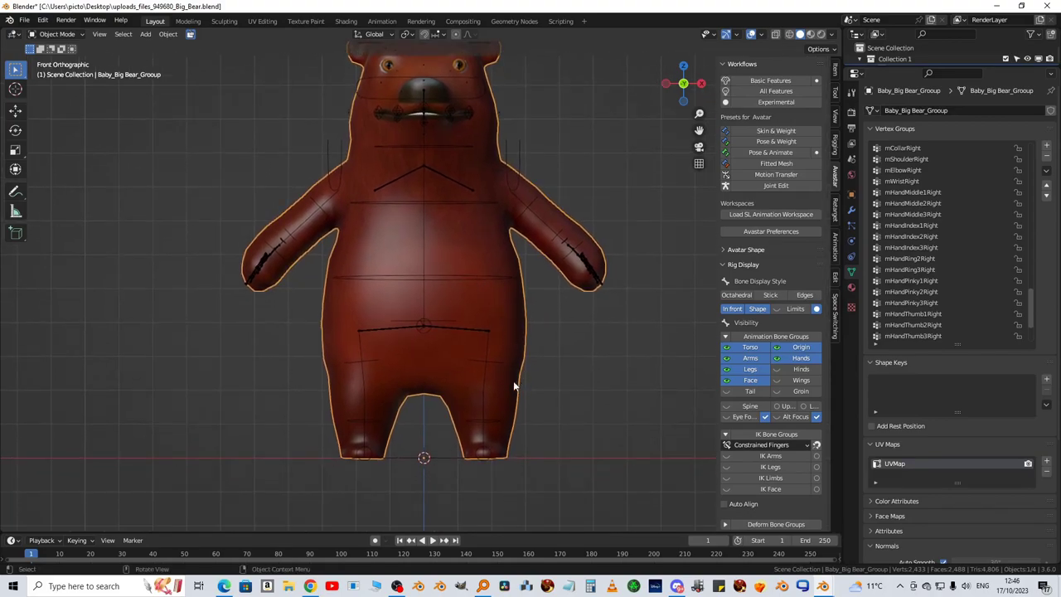
pyautogui.click(1047, 171)
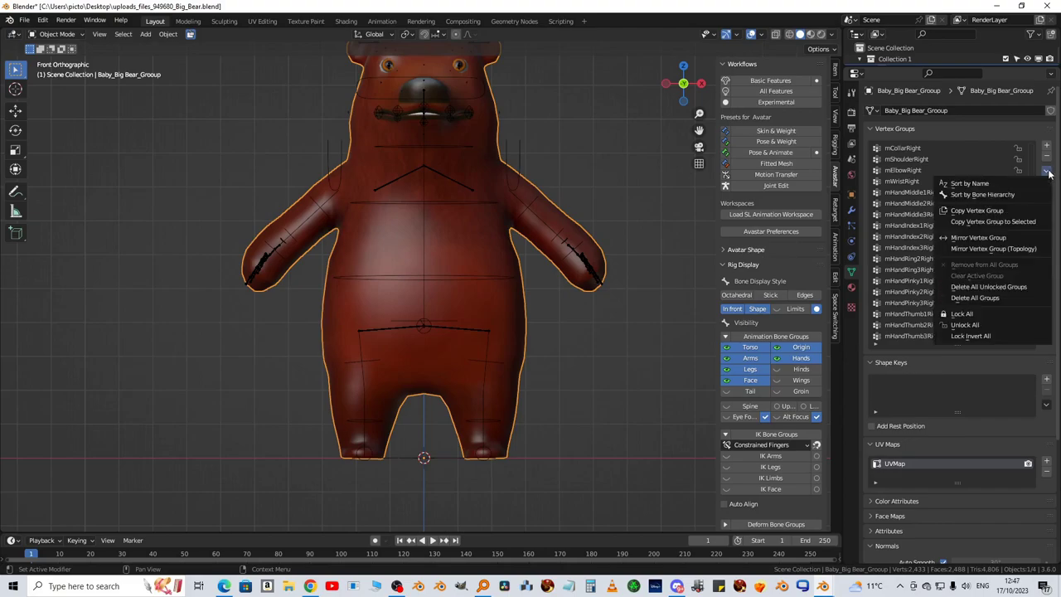
pyautogui.click(1000, 181)
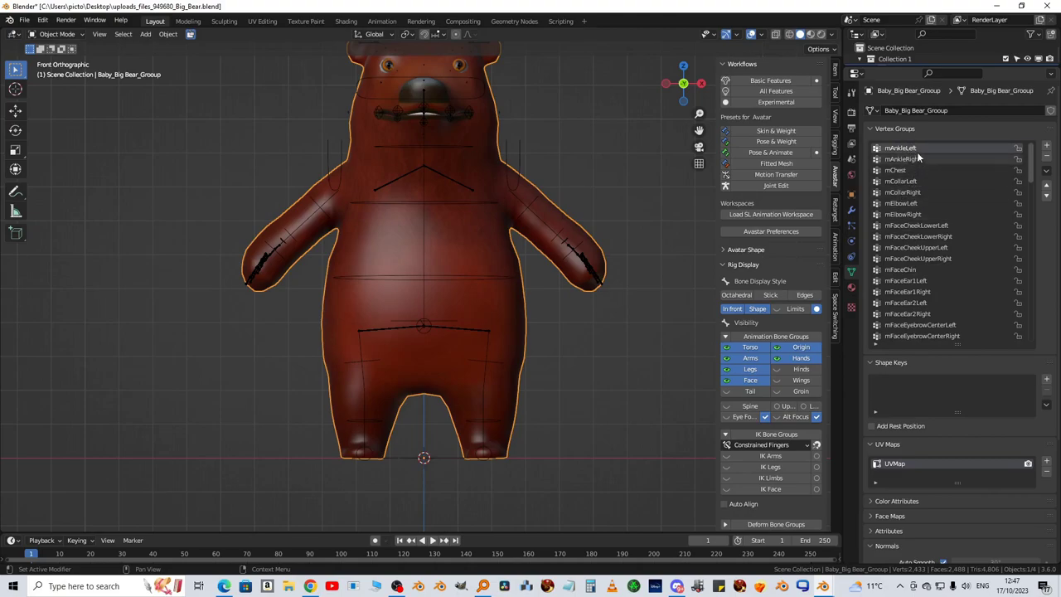
# Reselect the bear mesh and scroll the vertex group list down to mHipLeft
pyautogui.click(495, 360)
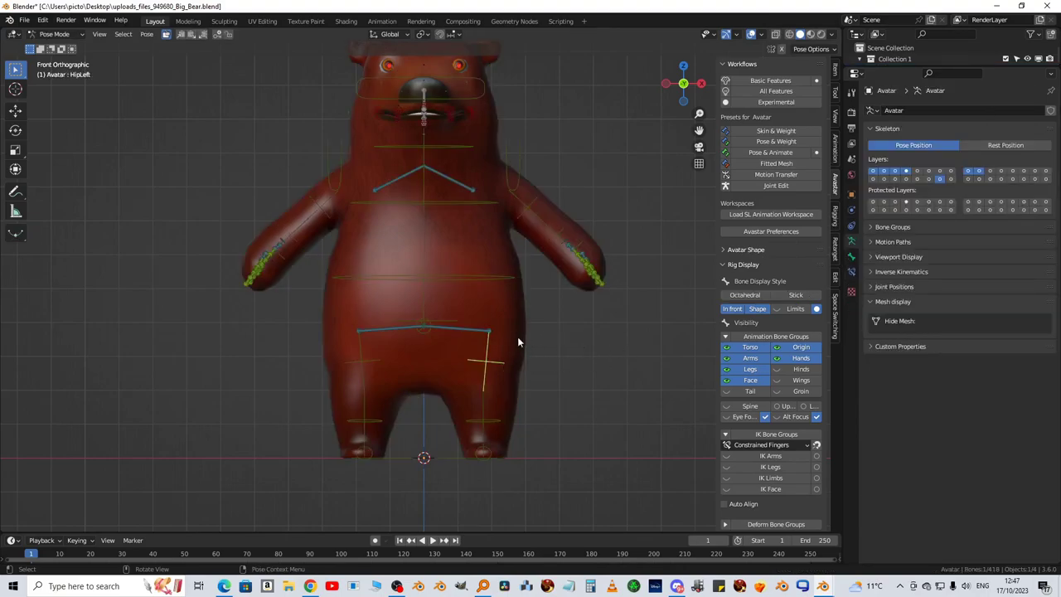
pyautogui.click(638, 362)
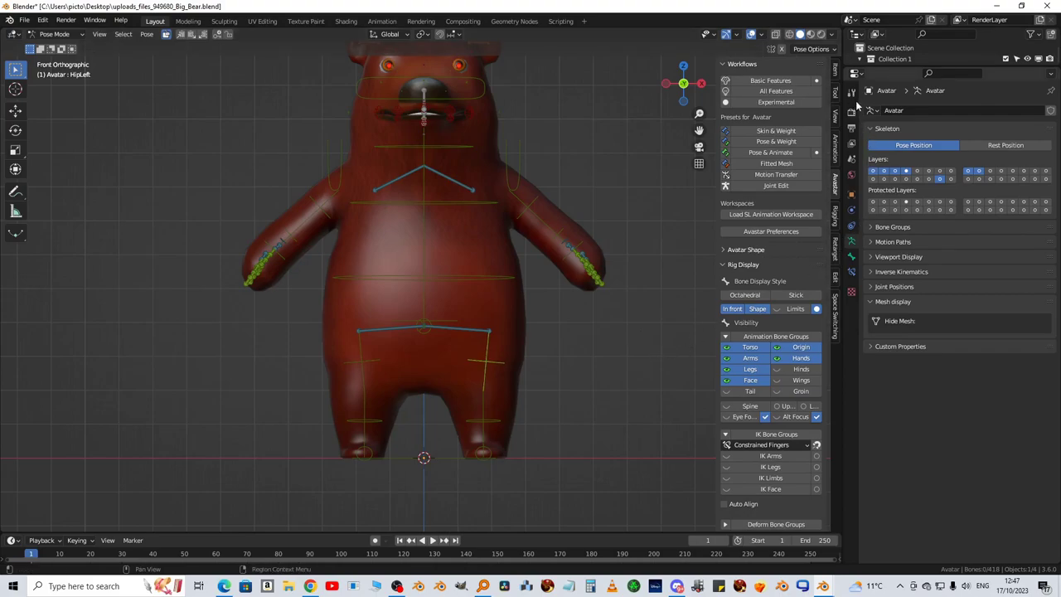
pyautogui.click(511, 318)
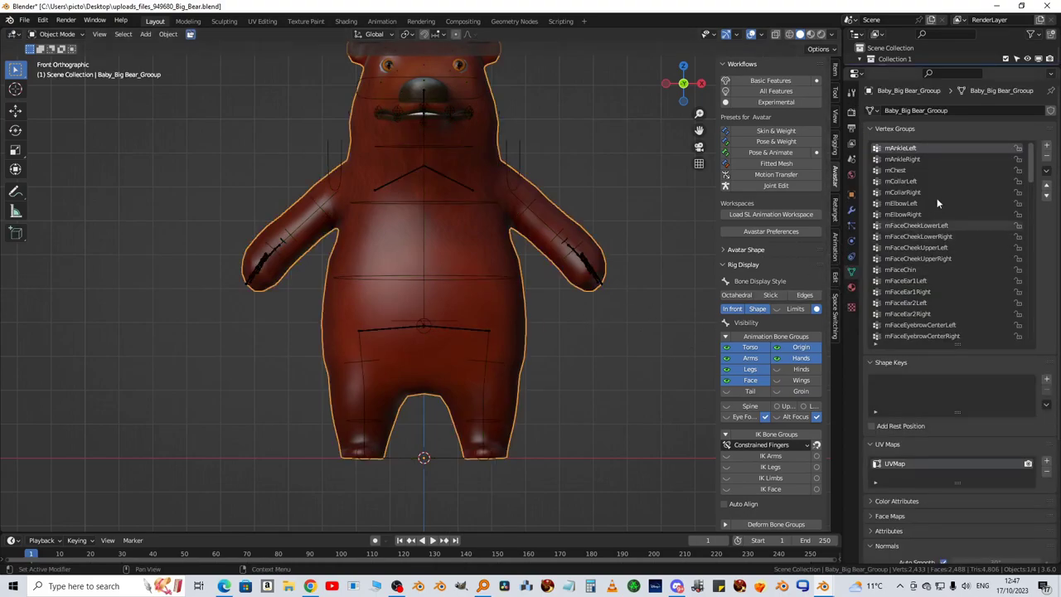
pyautogui.scroll(-2, 925, 290)
pyautogui.scroll(-6, 925, 293)
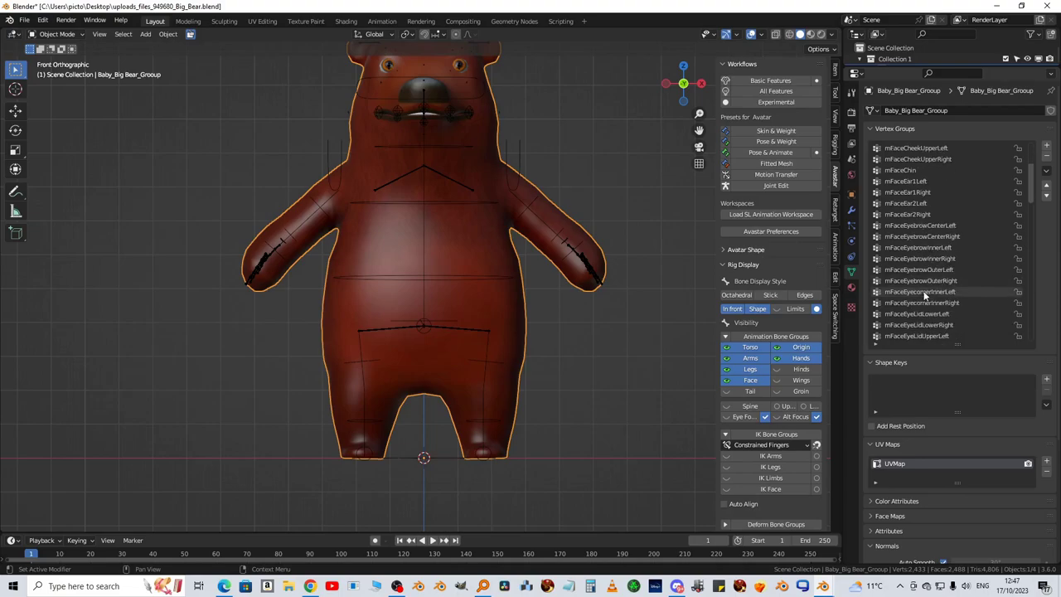
pyautogui.scroll(-12, 924, 294)
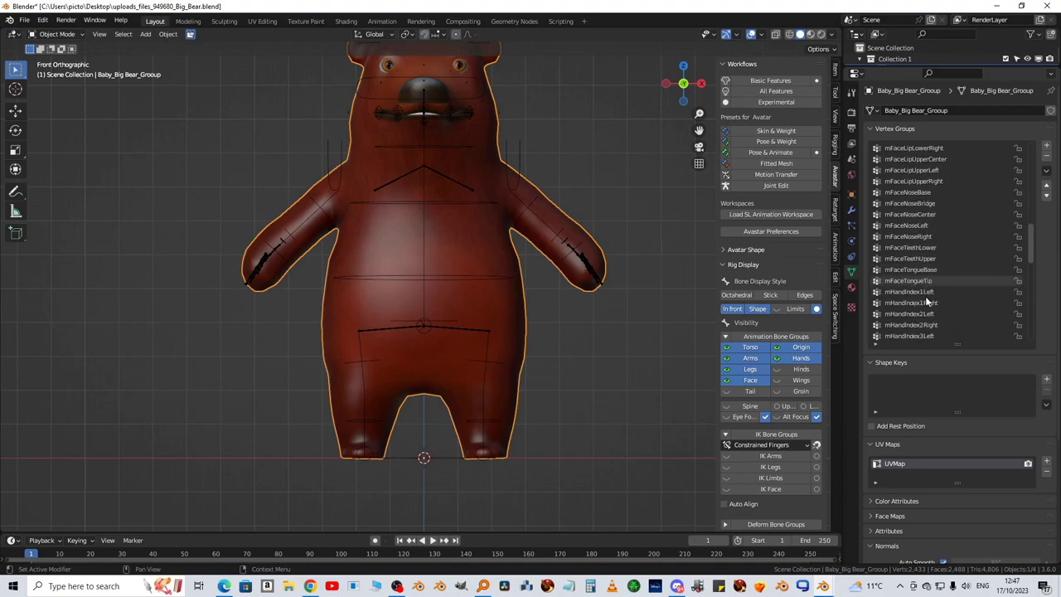
pyautogui.scroll(-4, 917, 302)
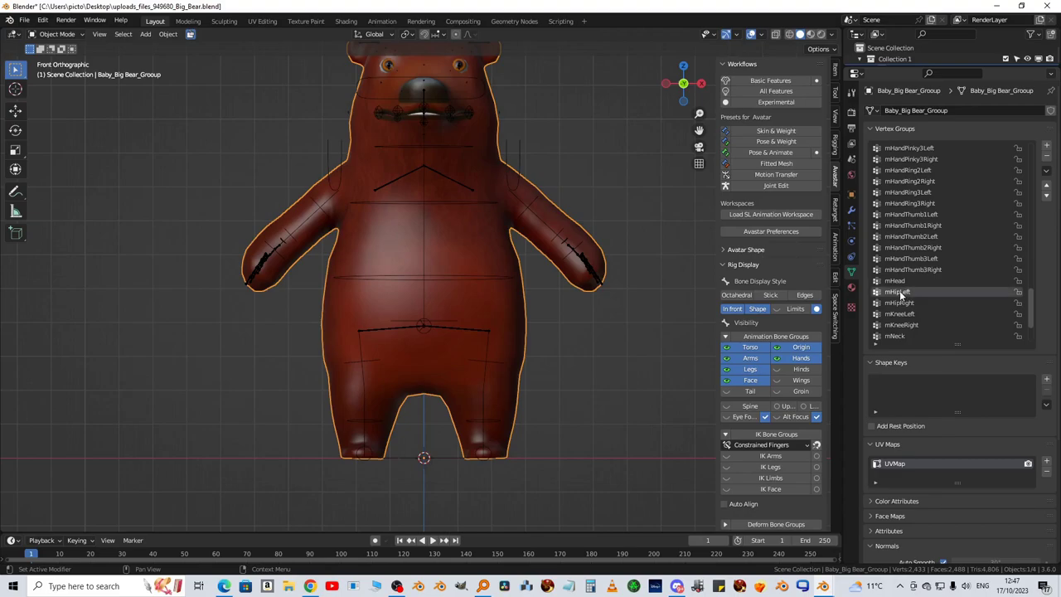
pyautogui.click(69, 38)
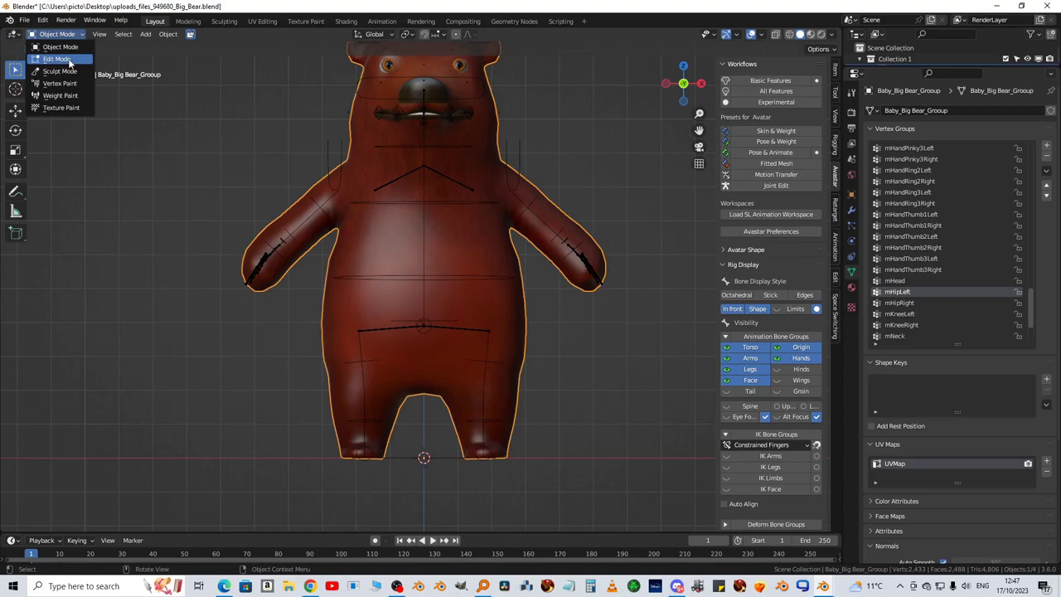
# Switch the bear mesh to Weight Paint to show mHipLeft weights, framing the bear
pyautogui.click(61, 95)
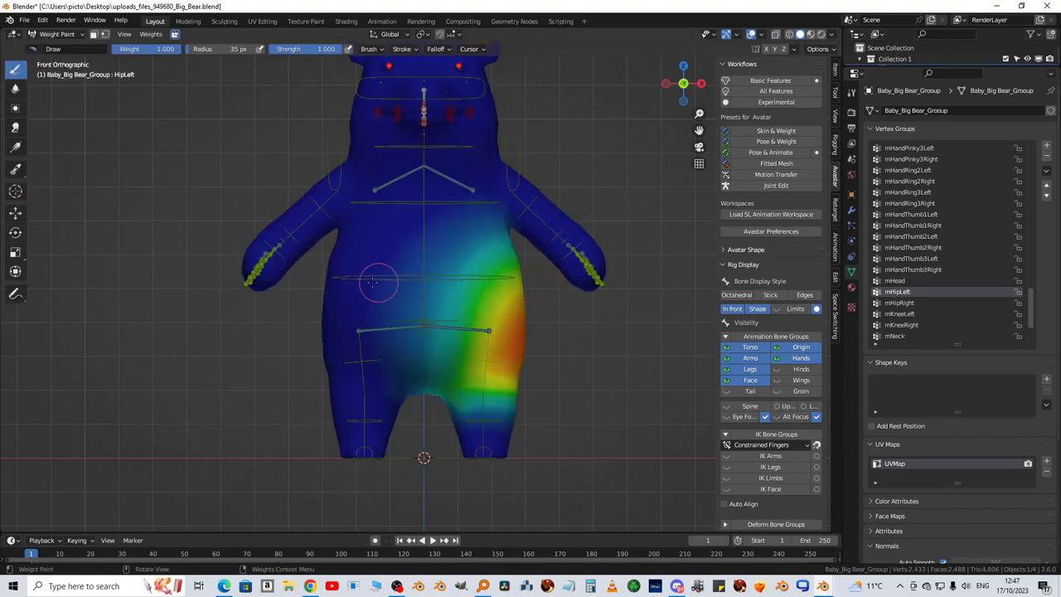
pyautogui.scroll(1, 539, 280)
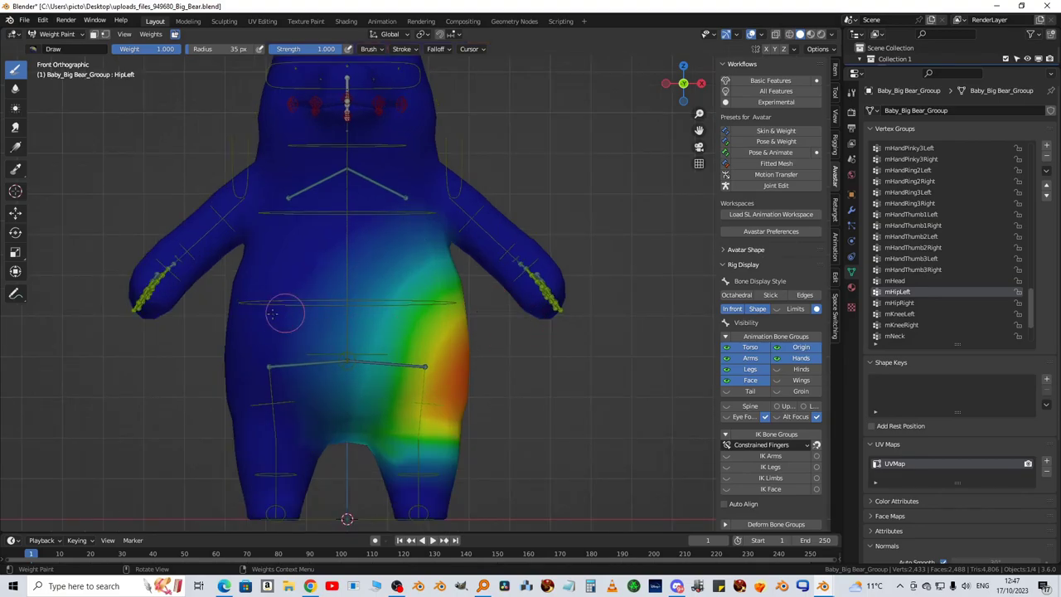
pyautogui.moveTo(267, 305)
pyautogui.keyDown('shift'); pyautogui.mouseDown(button='middle')
pyautogui.moveTo(278, 201)
pyautogui.moveTo(305, 333)
pyautogui.mouseUp(button='middle'); pyautogui.keyUp('shift')
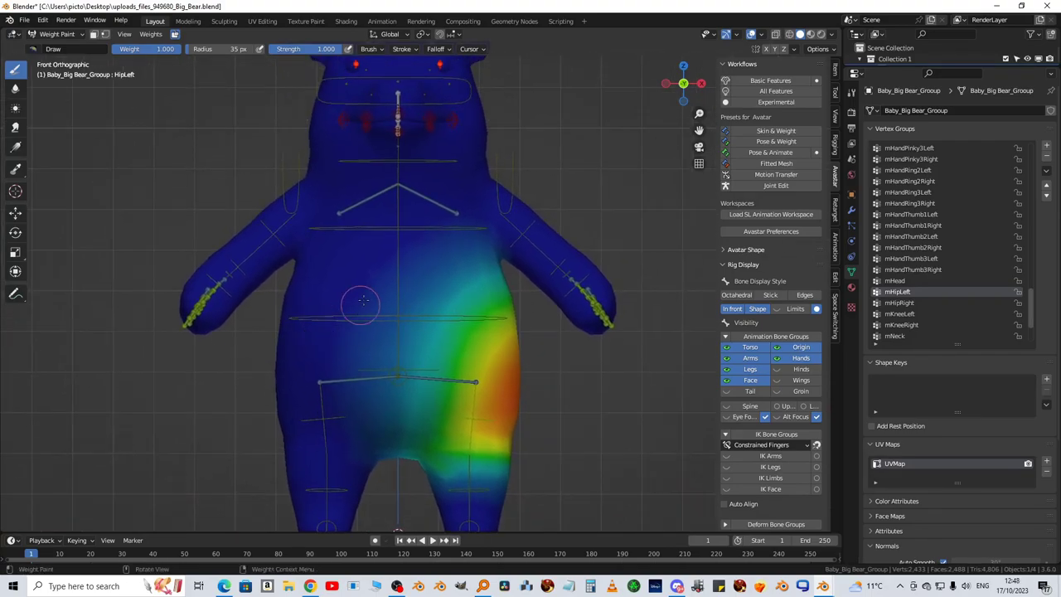
pyautogui.scroll(-4, 361, 305)
pyautogui.scroll(2, 362, 278)
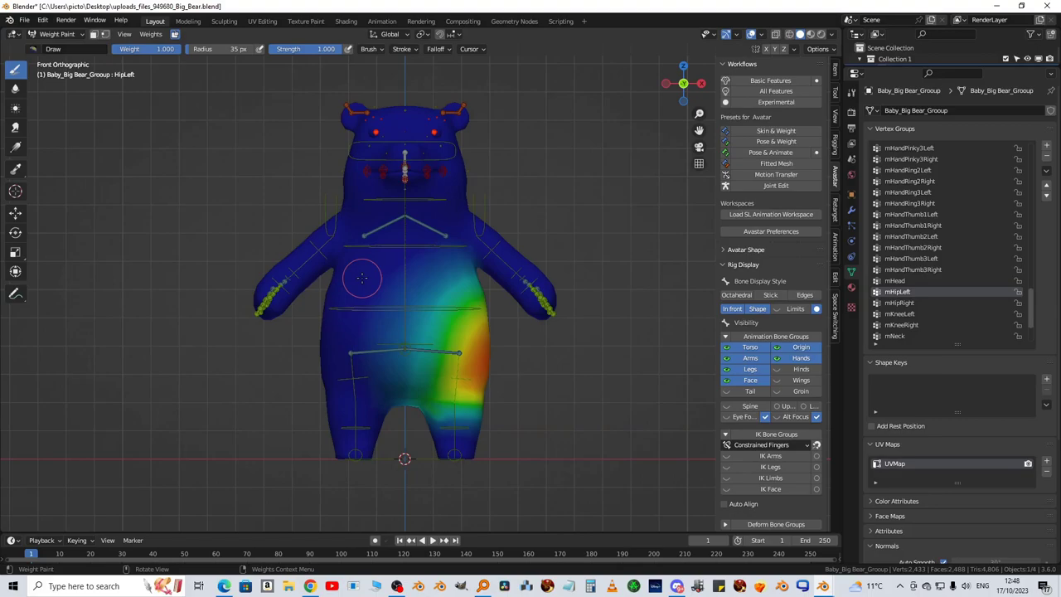
# In Edit Mode with X-ray on, select the bear's upper body vertices down to the waist
pyautogui.click(64, 35)
pyautogui.click(57, 59)
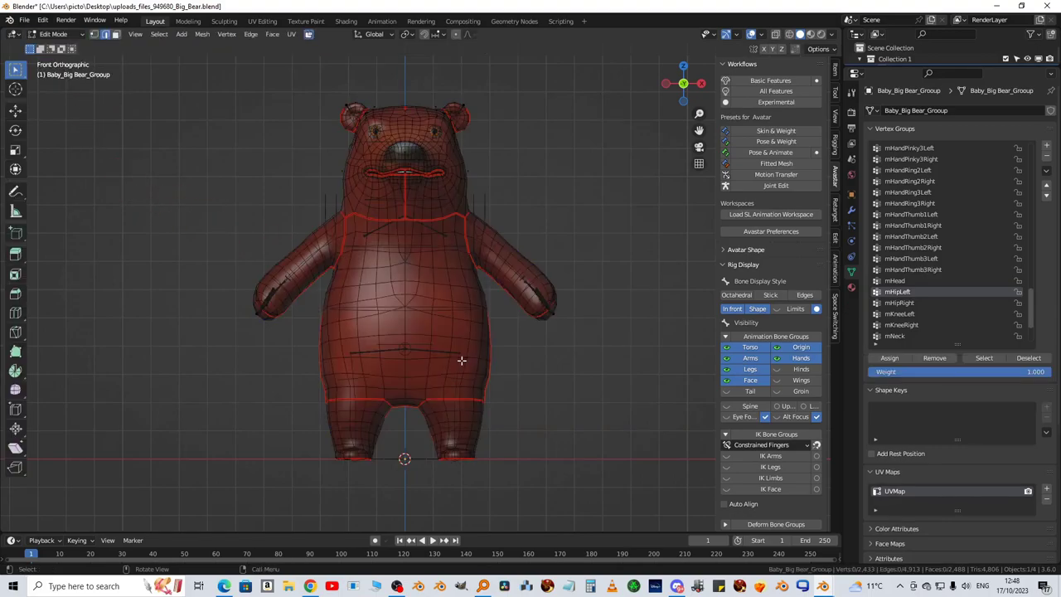
pyautogui.press('alt')
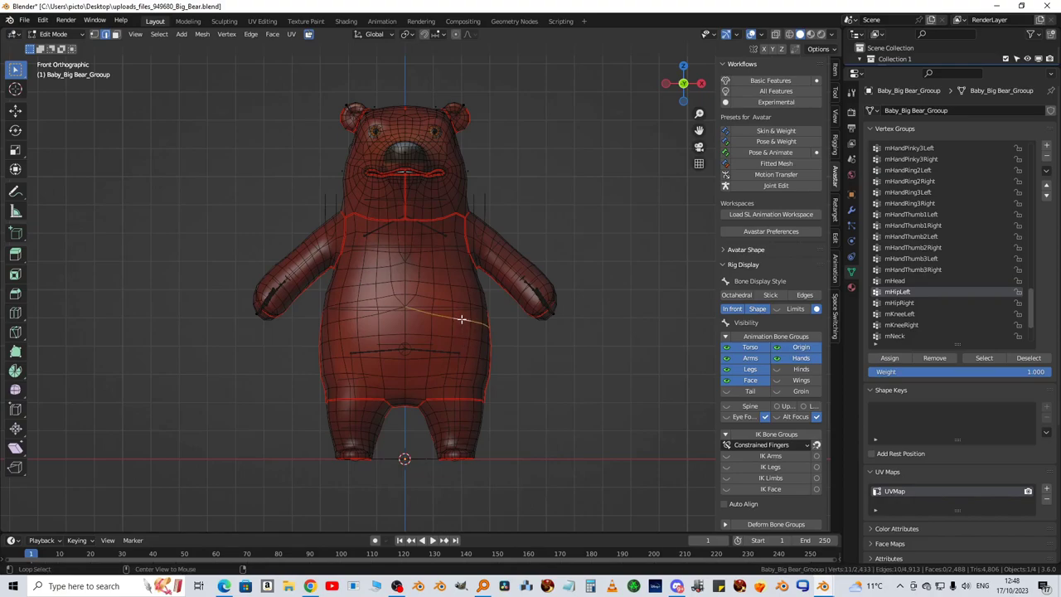
pyautogui.press('1')
pyautogui.keyDown('alt'); pyautogui.click(424, 313); pyautogui.keyUp('alt')
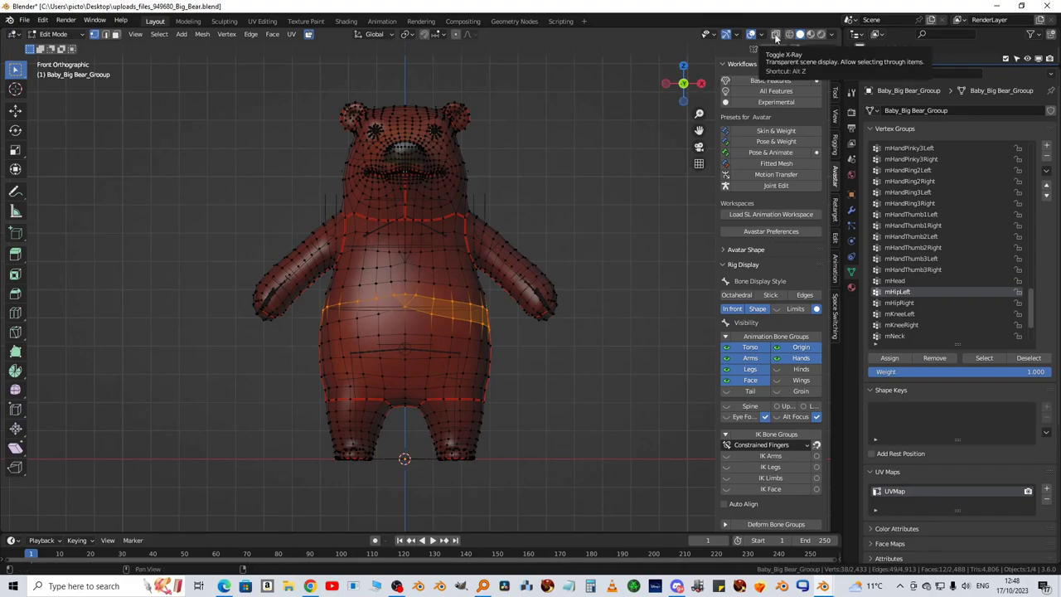
pyautogui.click(775, 35)
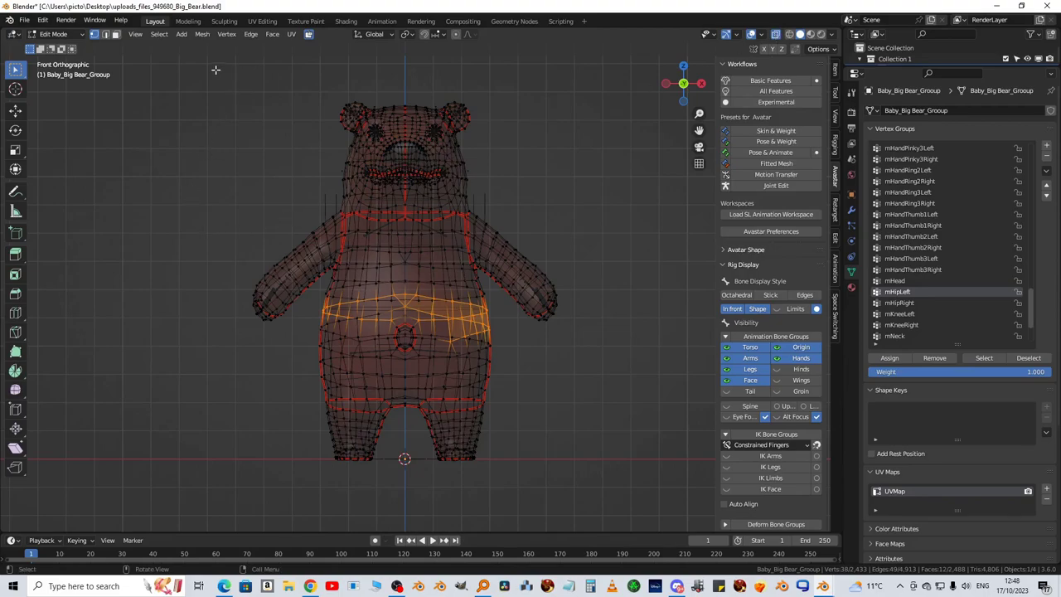
pyautogui.moveTo(202, 53); pyautogui.dragTo(584, 327)
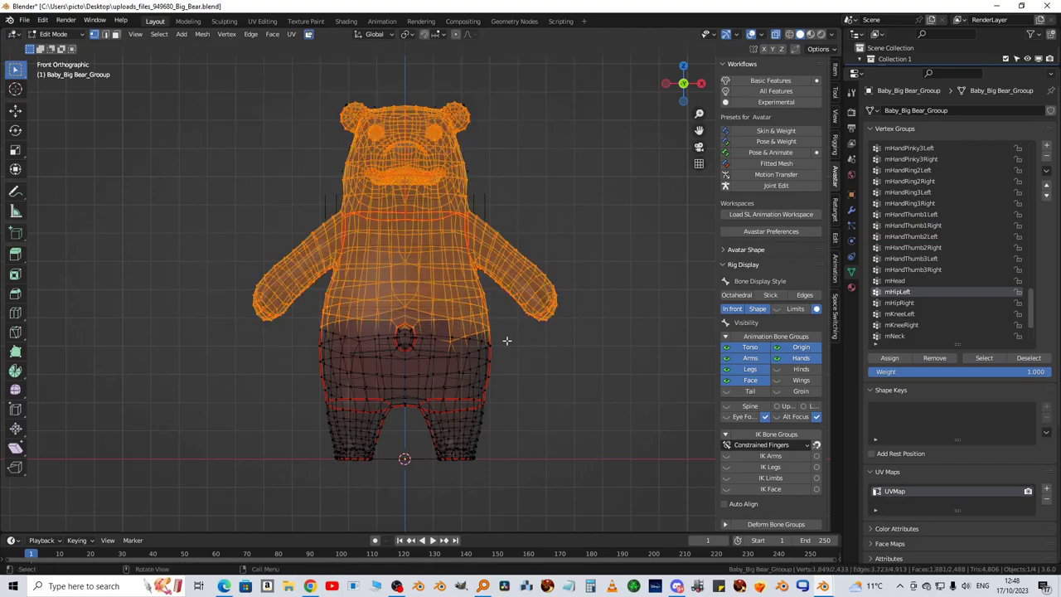
pyautogui.keyDown('shift'); pyautogui.click(375, 339); pyautogui.keyUp('shift')
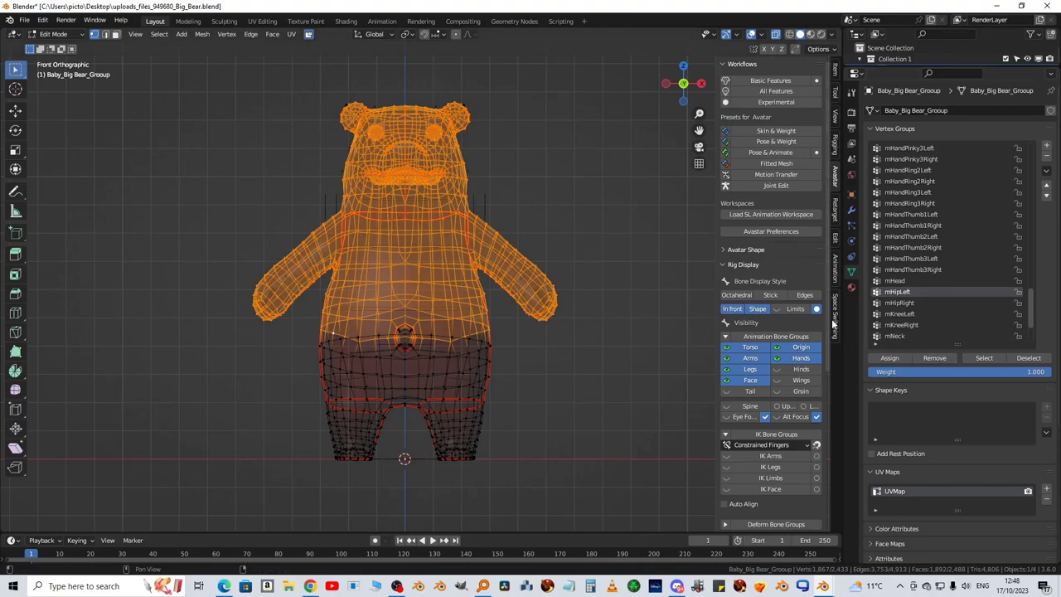
# Make mHipRight the active vertex group and return to Object Mode
pyautogui.click(904, 304)
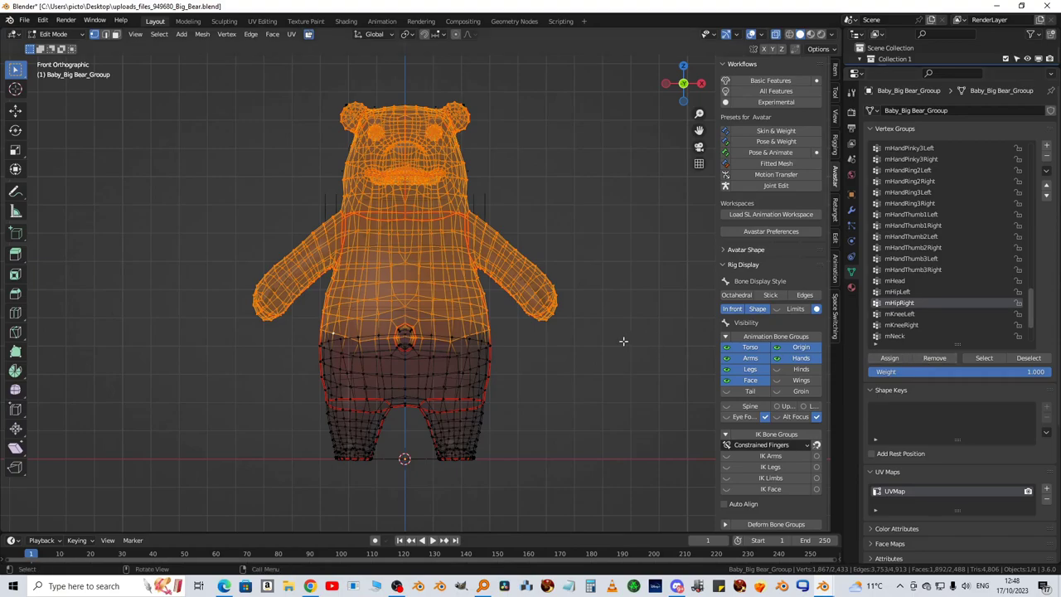
pyautogui.click(60, 34)
pyautogui.click(61, 48)
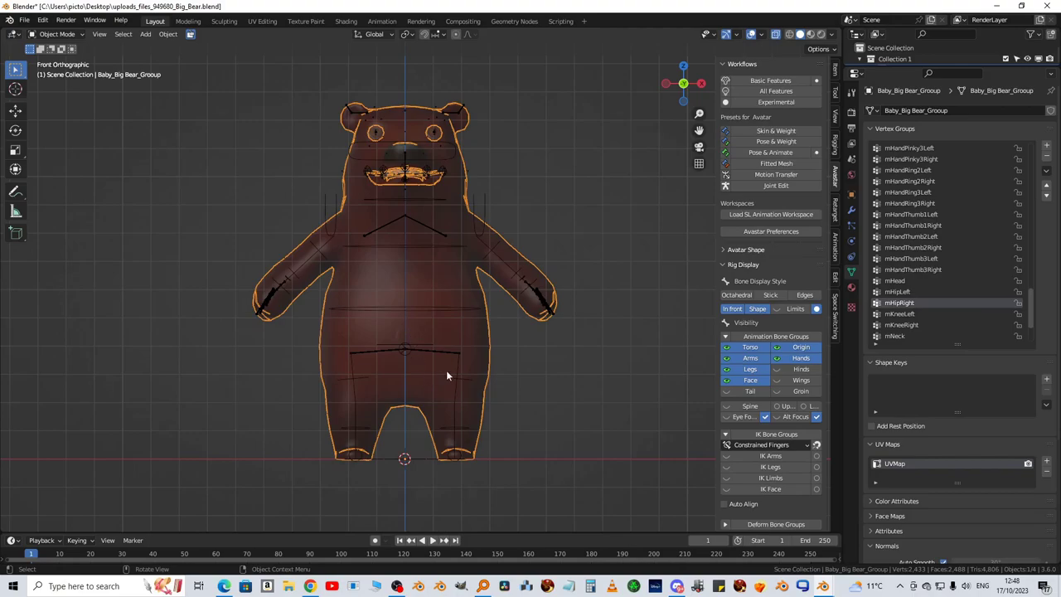
# Select the Avatar armature and switch it into Pose Mode
pyautogui.hotkey('ctrl', 'z')
pyautogui.hotkey('ctrl', 'shift', 'z')
pyautogui.click(467, 378)
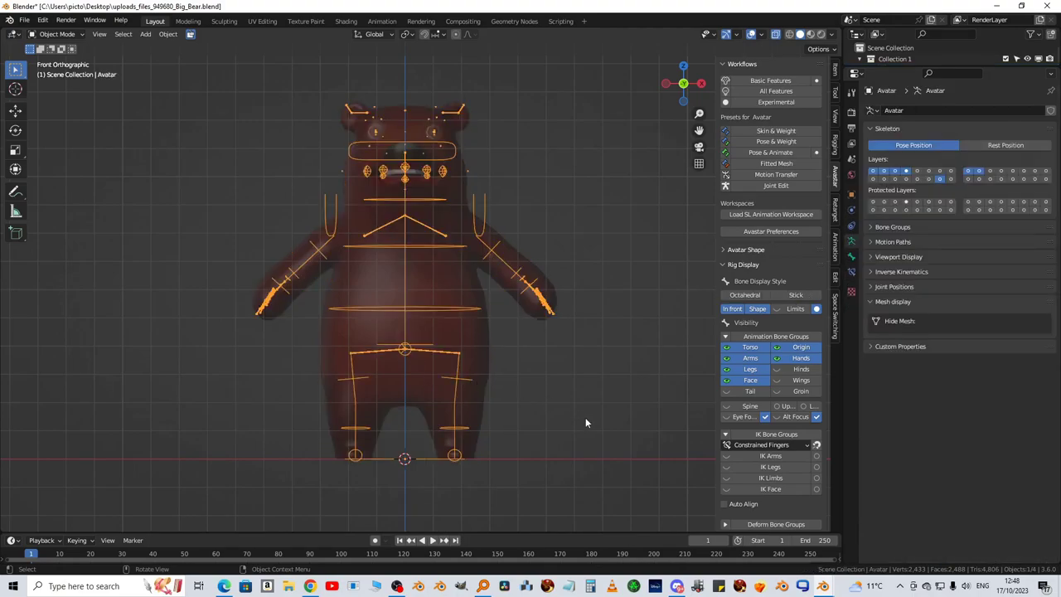
pyautogui.hotkey('ctrl', 'z')
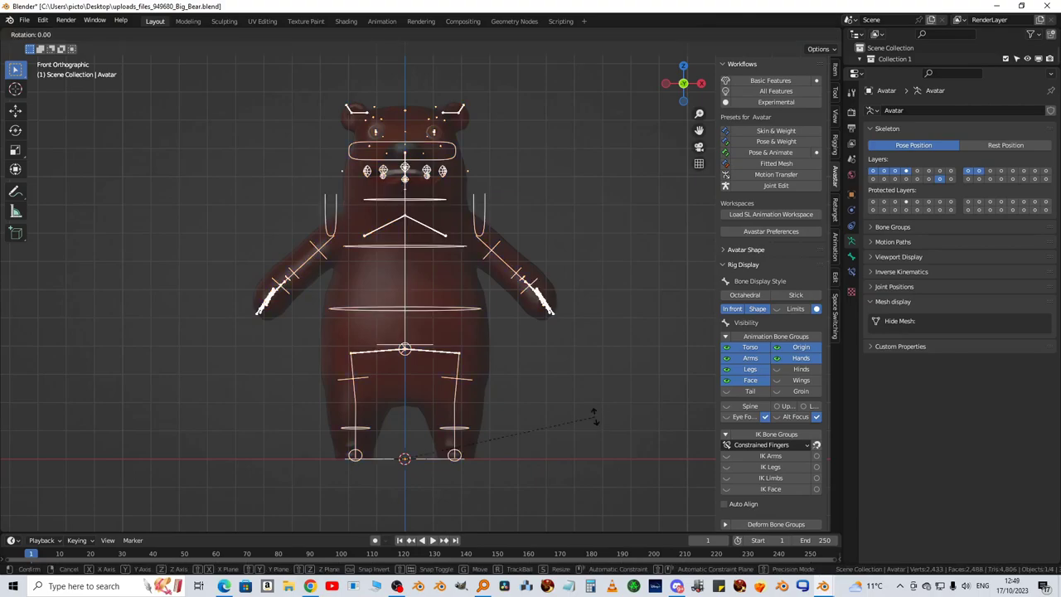
pyautogui.hotkey('ctrl', 'shift', 'z')
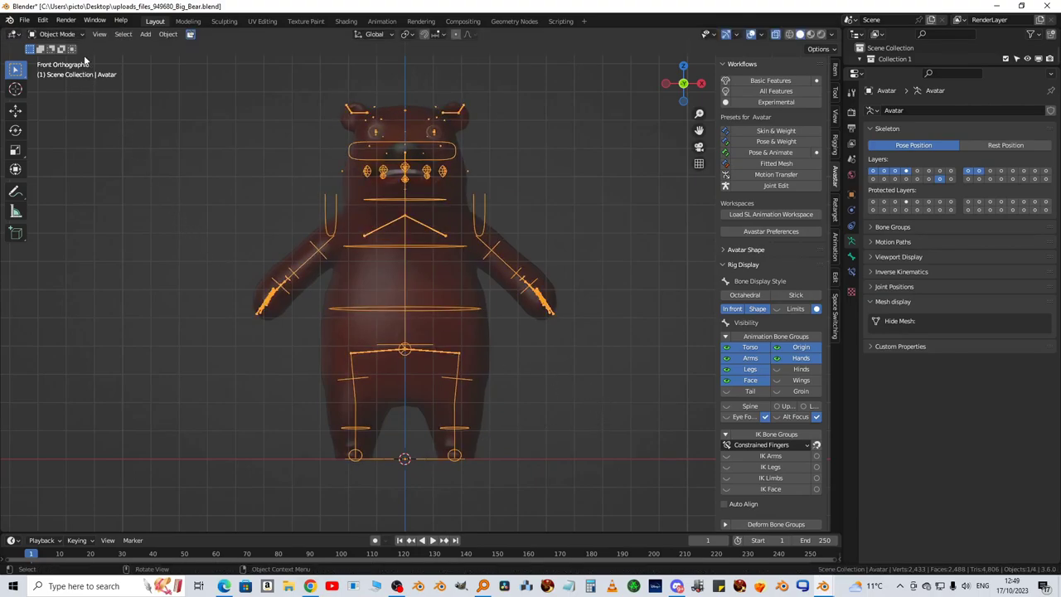
pyautogui.click(56, 34)
pyautogui.click(58, 72)
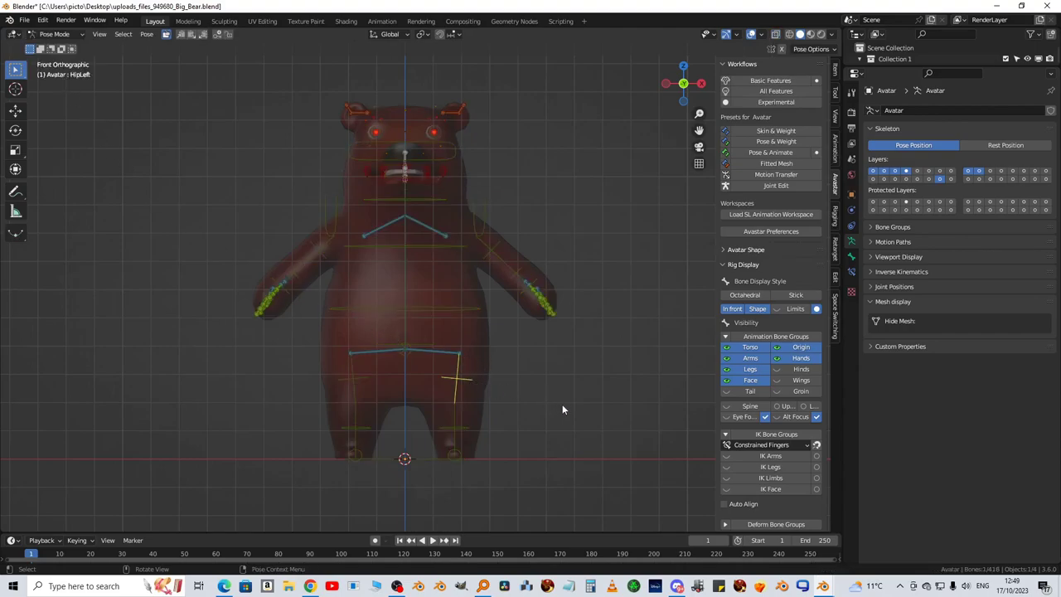
# Rotate HipLeft about -57.8° to lift the bear's leg and turn off X-ray display
pyautogui.press('r')
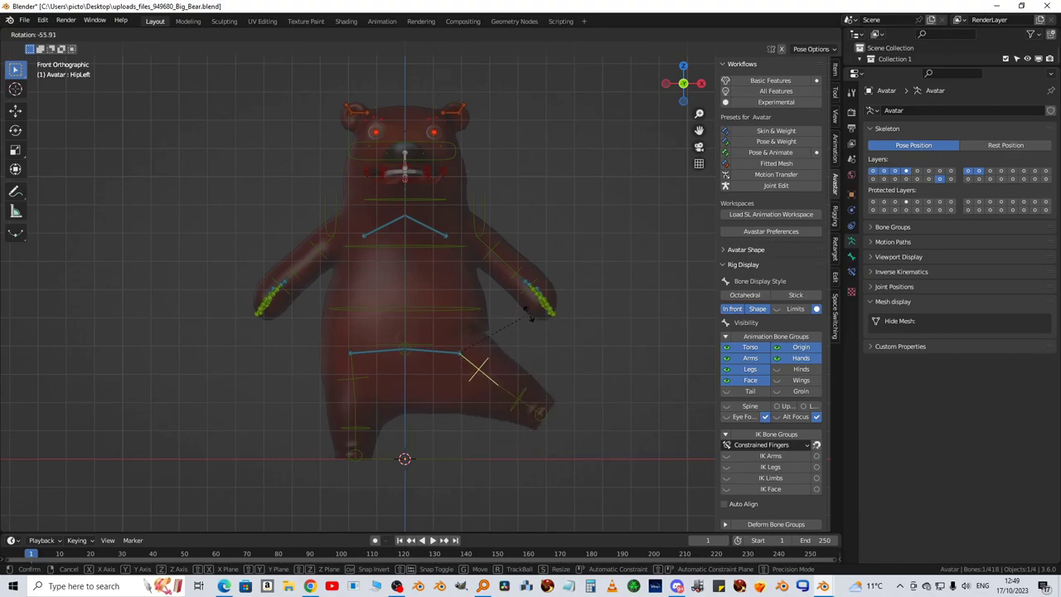
pyautogui.click(489, 321)
pyautogui.scroll(2, 494, 330)
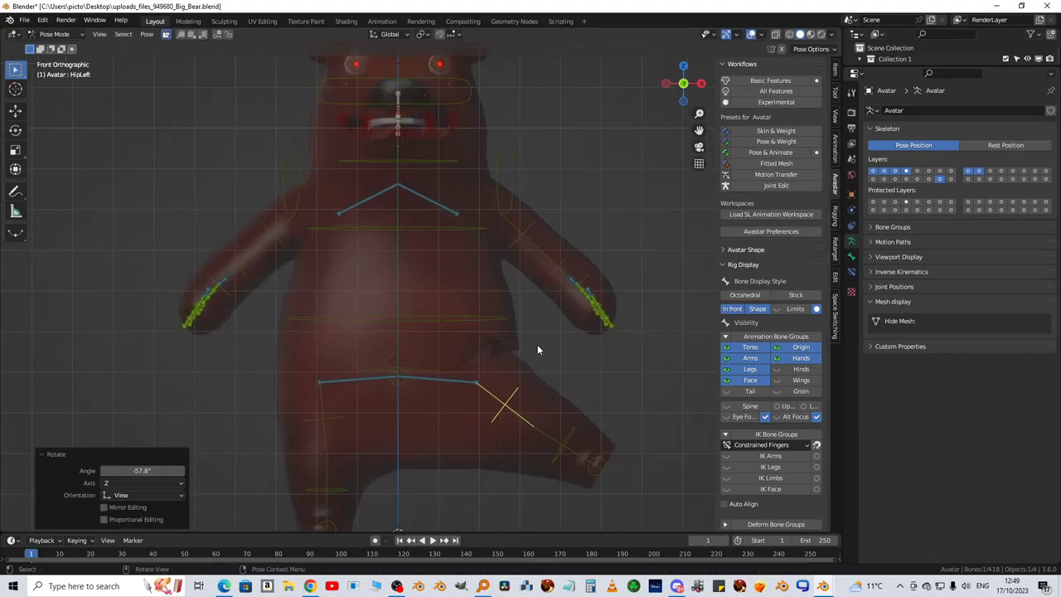
pyautogui.click(512, 343)
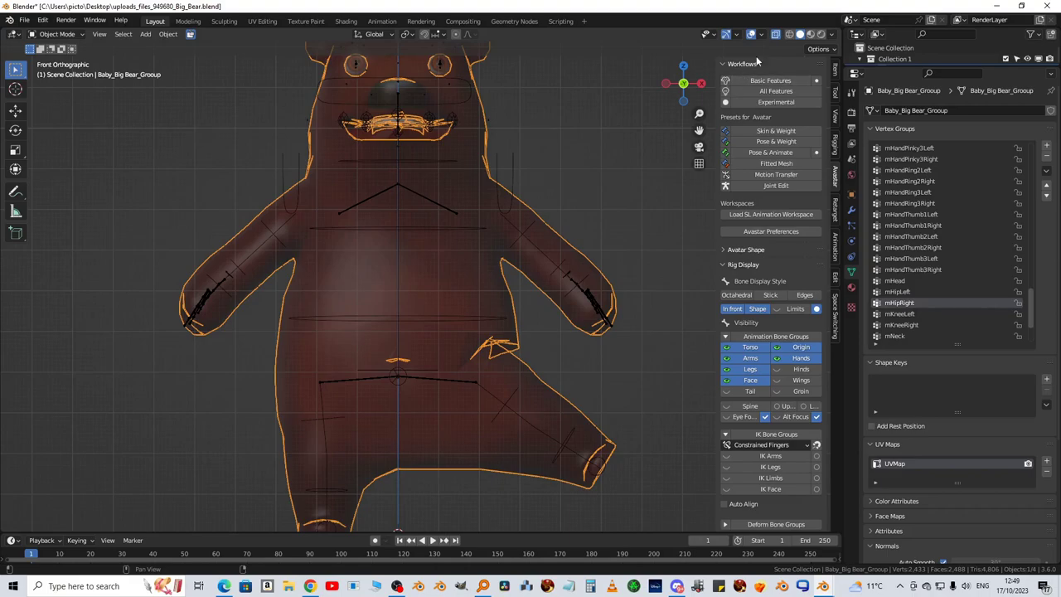
pyautogui.click(777, 36)
pyautogui.scroll(-4, 580, 344)
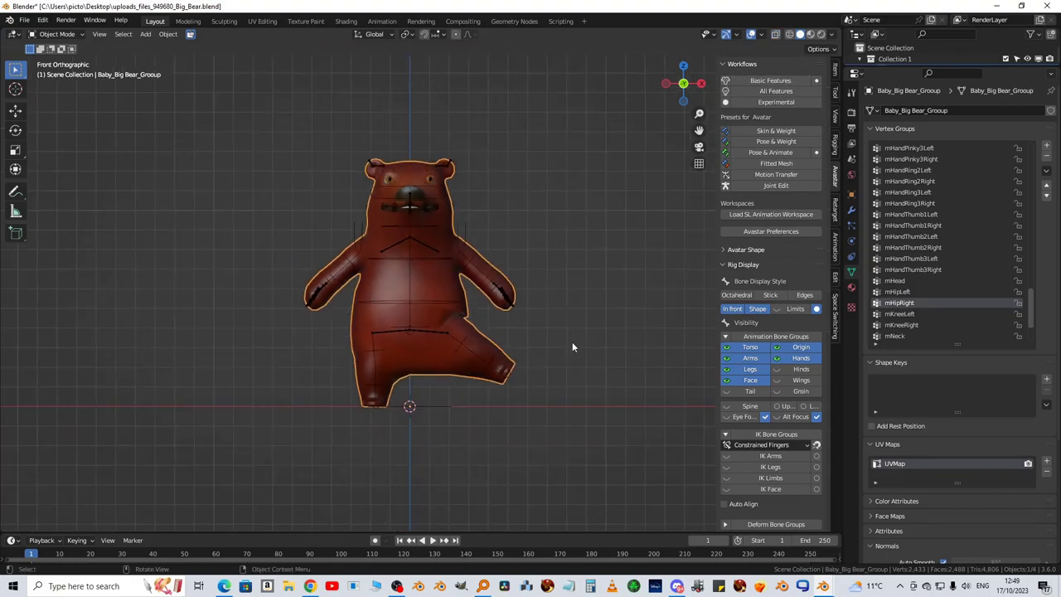
pyautogui.scroll(4, 544, 363)
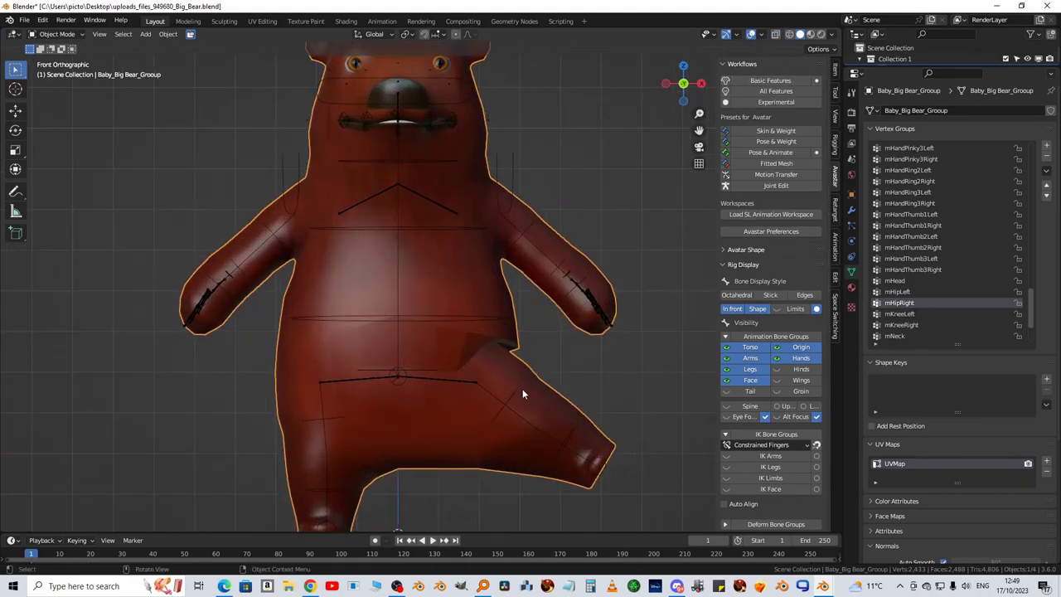
pyautogui.click(515, 393)
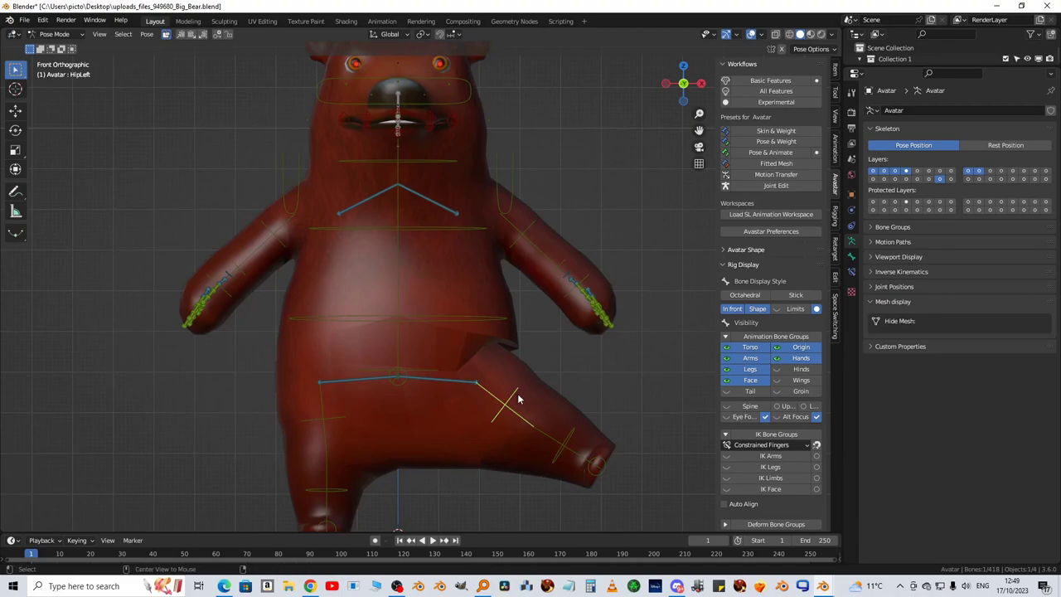
# Clear the leg rotation with Alt+R so it returns to rest
pyautogui.hotkey('alt', 'r')
pyautogui.keyDown('shift'); pyautogui.moveTo(467, 335); pyautogui.dragTo(464, 412, button='middle'); pyautogui.keyUp('shift')
pyautogui.scroll(1, 468, 357)
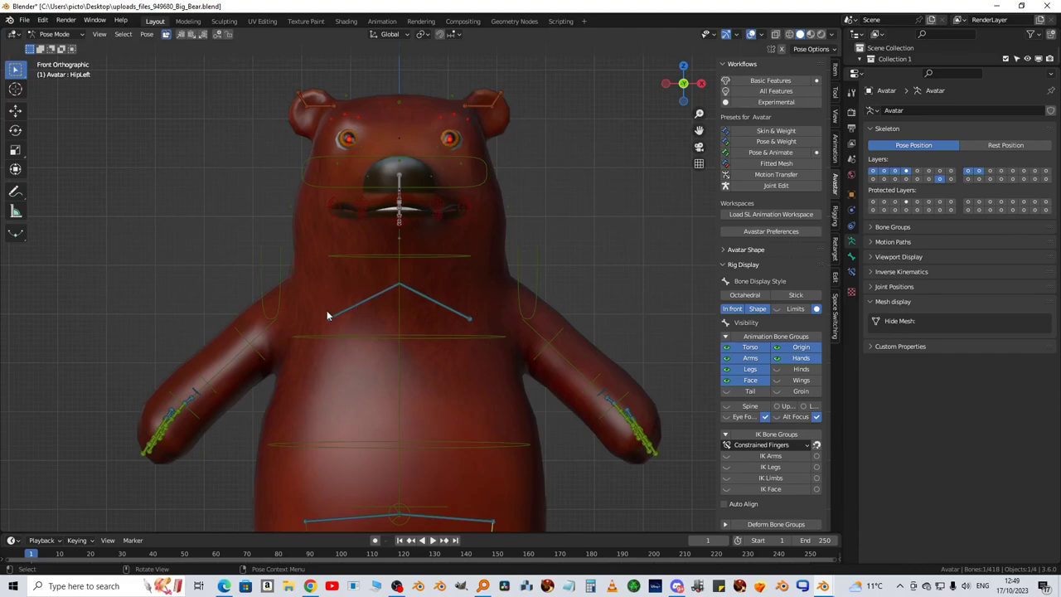
# Raise the bear's left arm by rotating ShoulderLeft about -69.3°, then reselect the bear mesh
pyautogui.click(558, 336)
pyautogui.press('shift')
pyautogui.press('r')
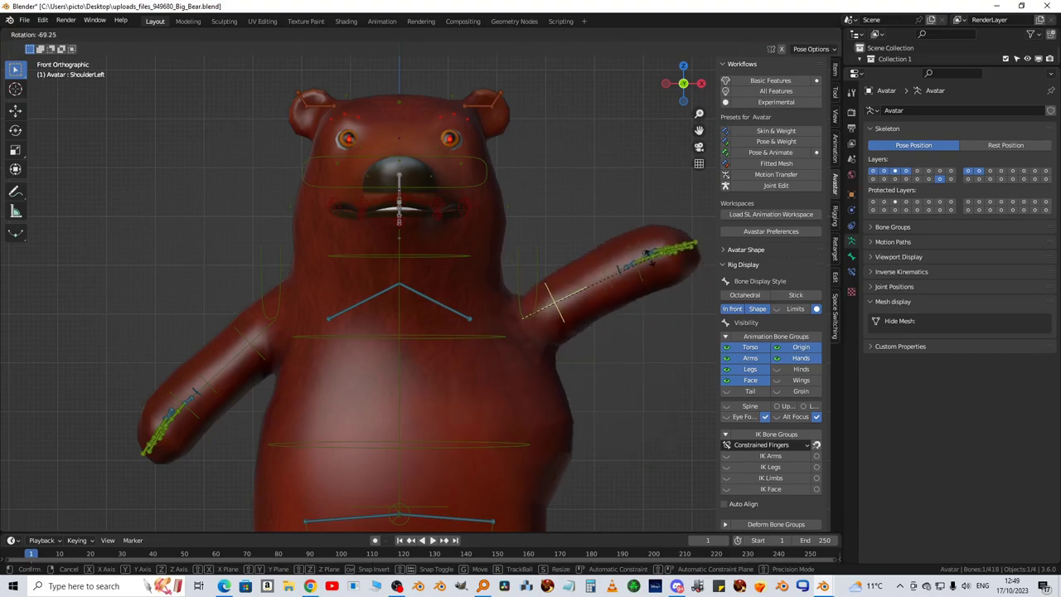
pyautogui.click(595, 338)
pyautogui.scroll(-5, 552, 412)
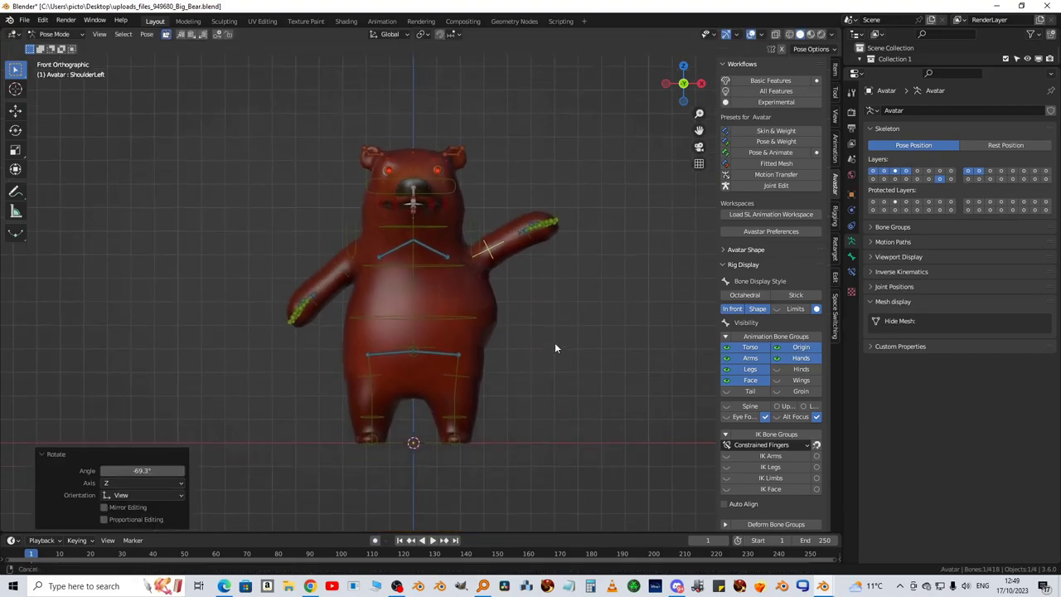
pyautogui.scroll(3, 537, 318)
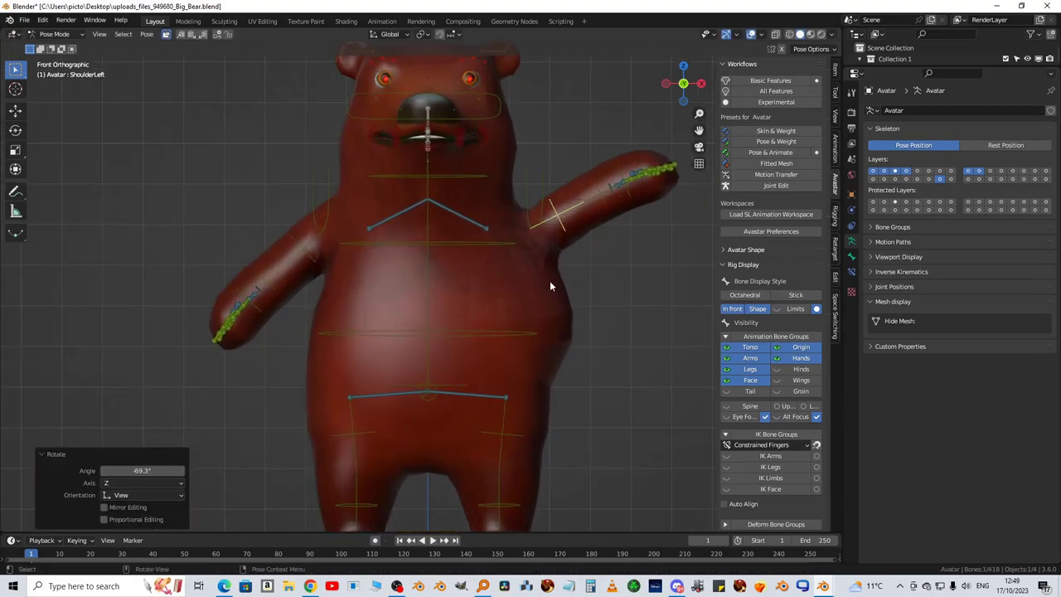
pyautogui.click(549, 286)
# In Edit Mode with X-ray on, select the bear's waist, belly, legs and feet vertices
pyautogui.press('Tab')
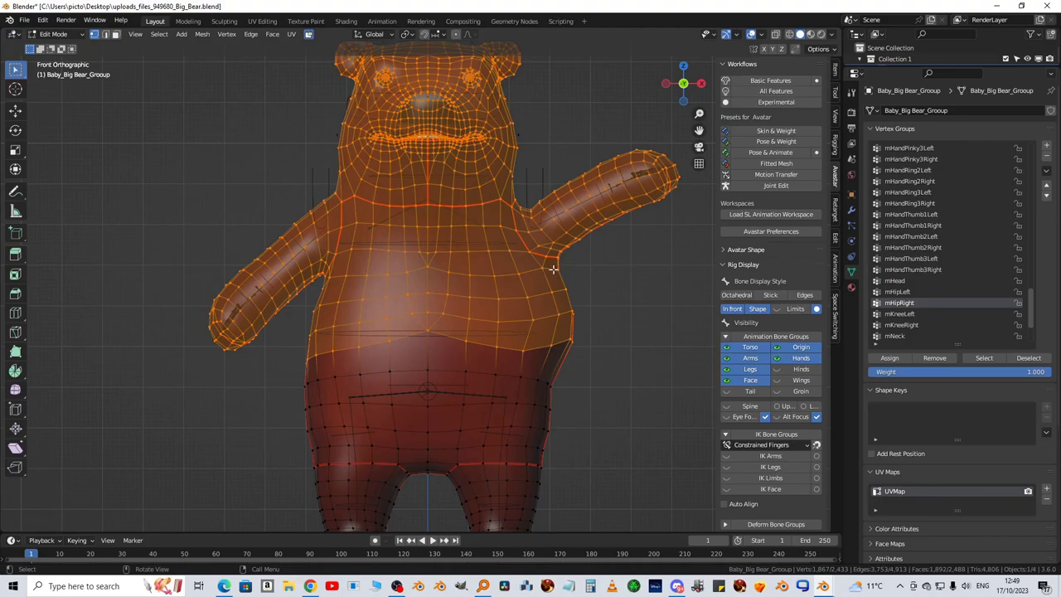
pyautogui.keyDown('alt'); pyautogui.click(538, 300); pyautogui.keyUp('alt')
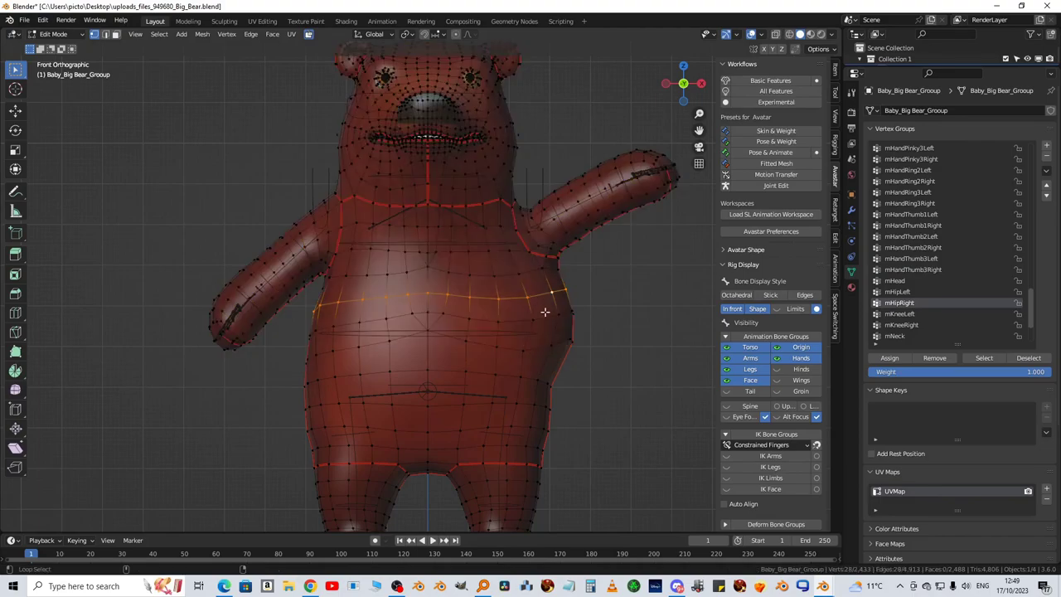
pyautogui.keyDown('alt'); pyautogui.keyDown('shift'); pyautogui.click(547, 320); pyautogui.keyUp('shift'); pyautogui.keyUp('alt')
pyautogui.keyDown('alt'); pyautogui.keyDown('shift'); pyautogui.click(541, 345); pyautogui.keyUp('shift'); pyautogui.keyUp('alt')
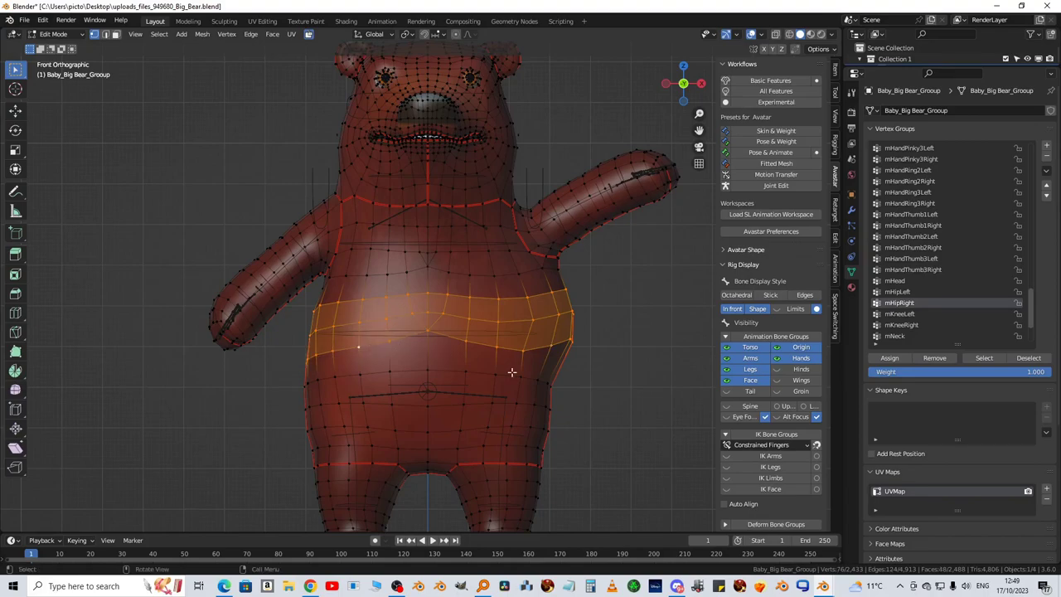
pyautogui.scroll(-3, 513, 369)
pyautogui.click(776, 34)
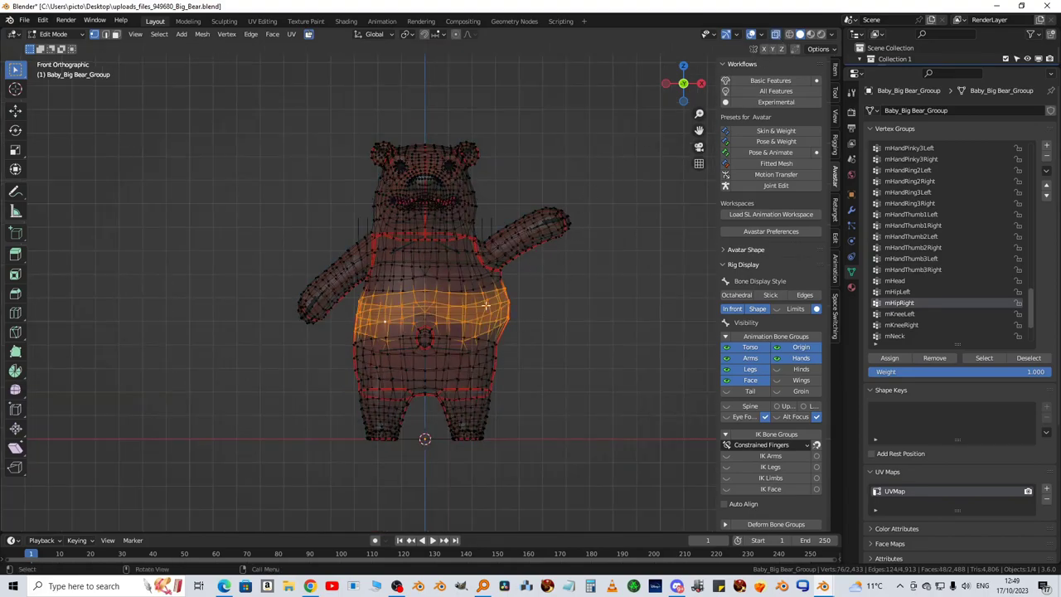
pyautogui.moveTo(351, 308)
pyautogui.mouseDown()
pyautogui.moveTo(491, 302)
pyautogui.moveTo(537, 318)
pyautogui.moveTo(517, 427)
pyautogui.moveTo(407, 479)
pyautogui.moveTo(323, 441)
pyautogui.moveTo(327, 415)
pyautogui.mouseUp()
pyautogui.scroll(3, 460, 412)
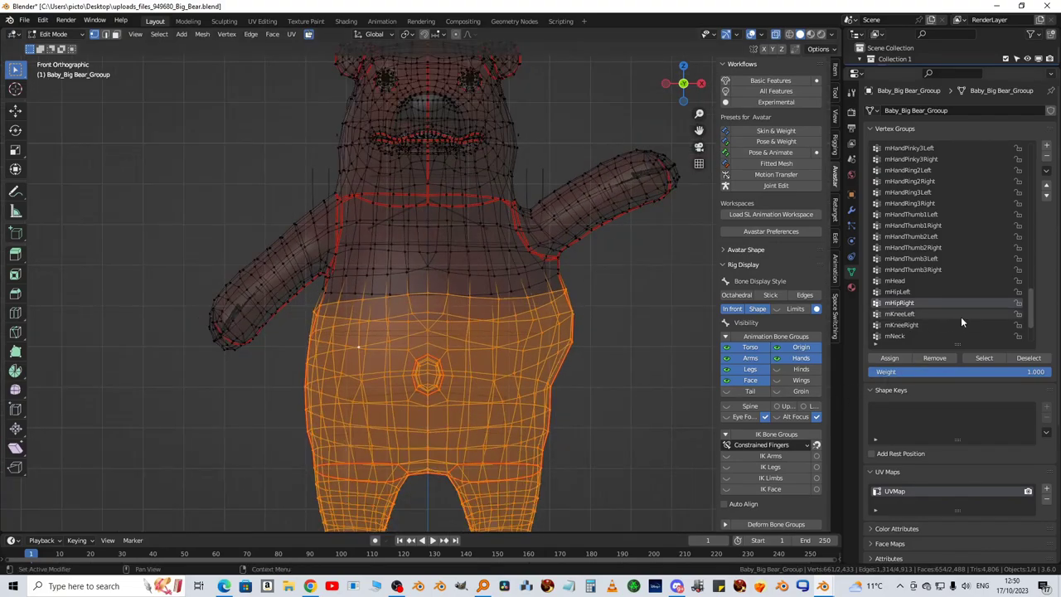
pyautogui.moveTo(1032, 296); pyautogui.dragTo(1033, 313)
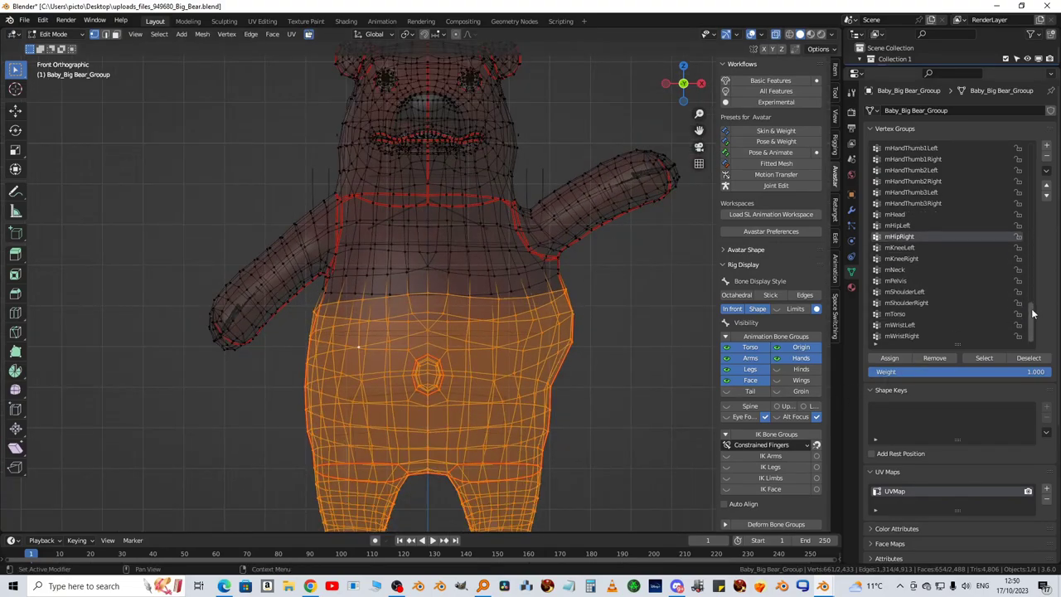
# Remove the selection from mShoulderLeft and mShoulderRight, deselect all and return to Object Mode
pyautogui.click(911, 291)
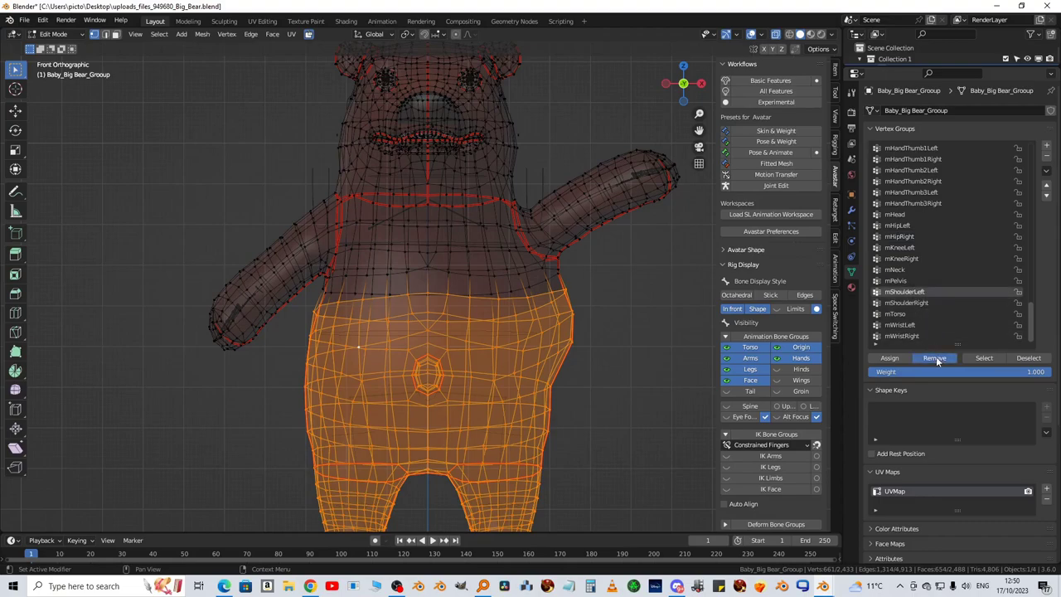
pyautogui.click(936, 358)
pyautogui.click(908, 303)
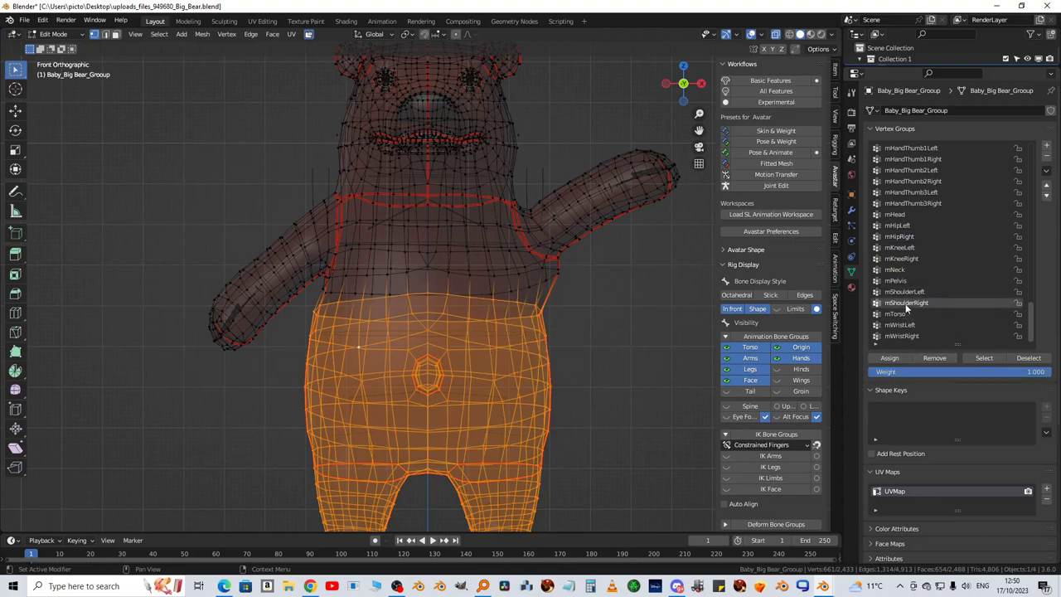
pyautogui.click(935, 358)
pyautogui.scroll(-3, 608, 323)
pyautogui.hotkey('alt', 'a')
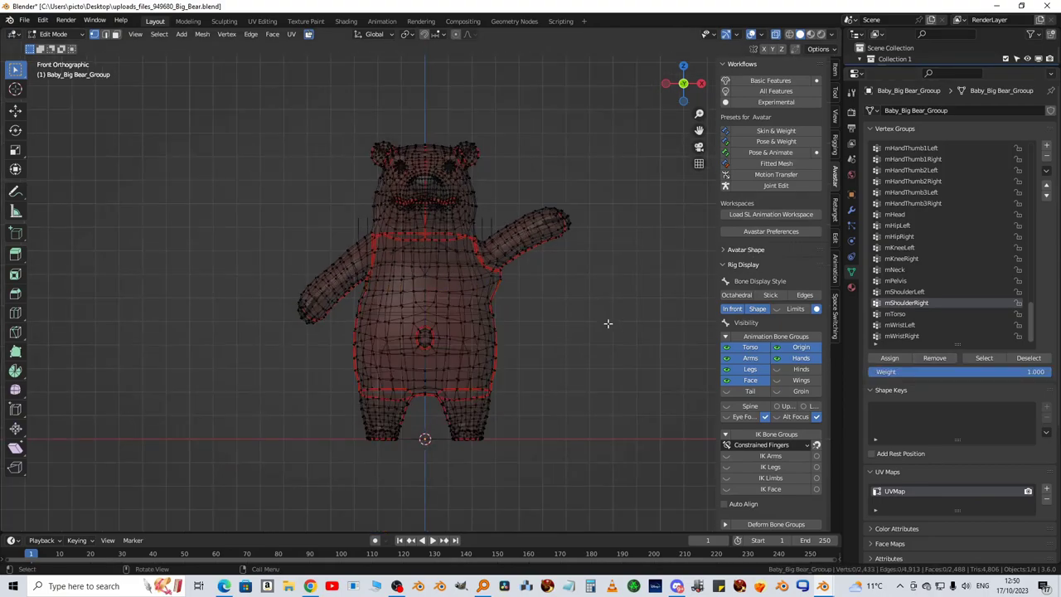
pyautogui.press('Tab')
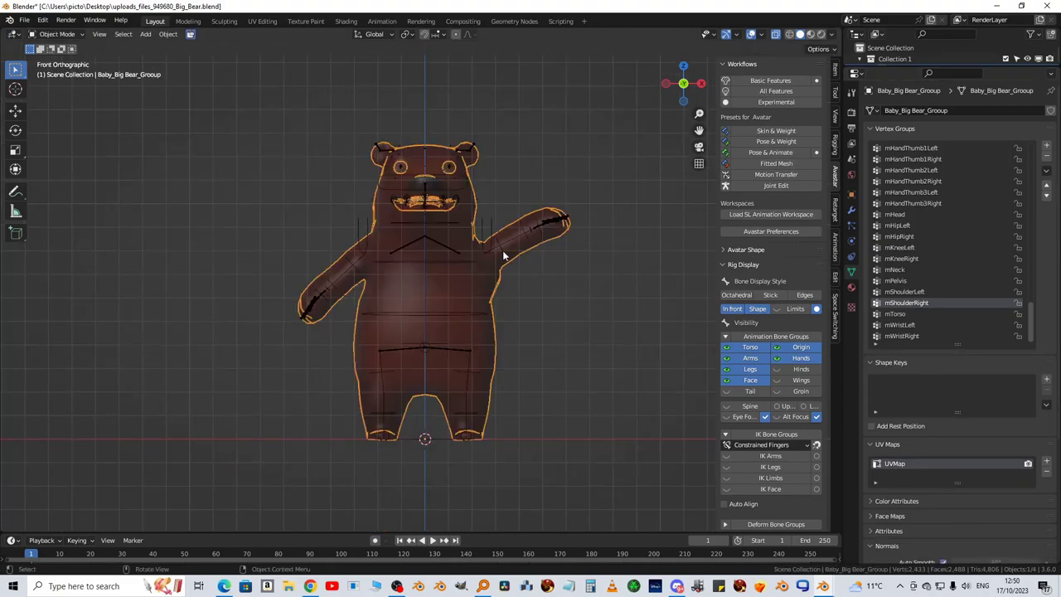
# Return the Avatar armature's raised left arm to its rest pose
pyautogui.click(503, 250)
pyautogui.hotkey('ctrl', 'Tab')
pyautogui.scroll(3, 548, 310)
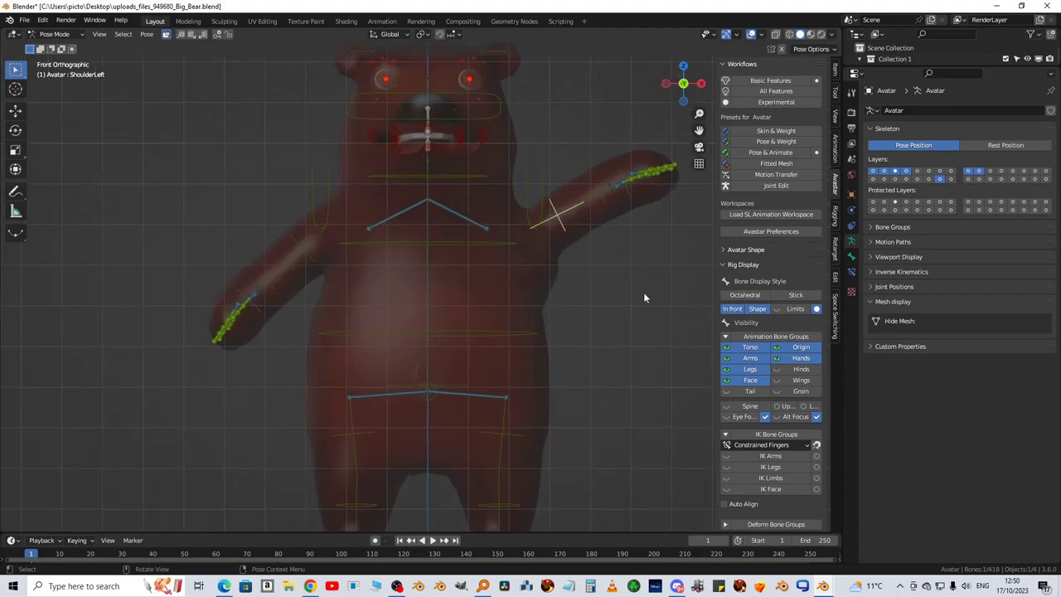
pyautogui.hotkey('alt', 'r')
pyautogui.scroll(-2, 632, 285)
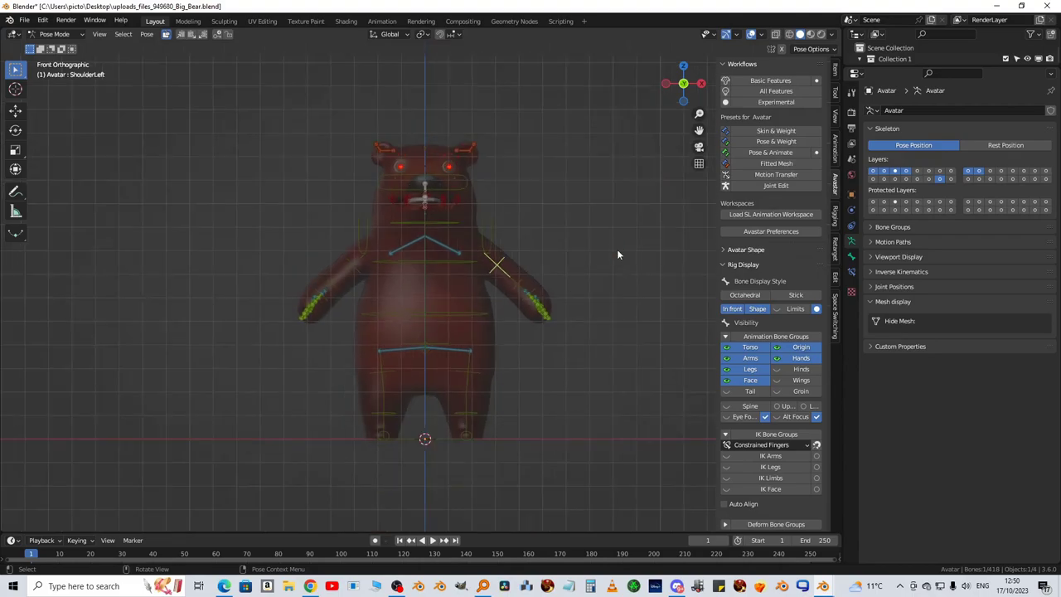
pyautogui.scroll(1, 585, 265)
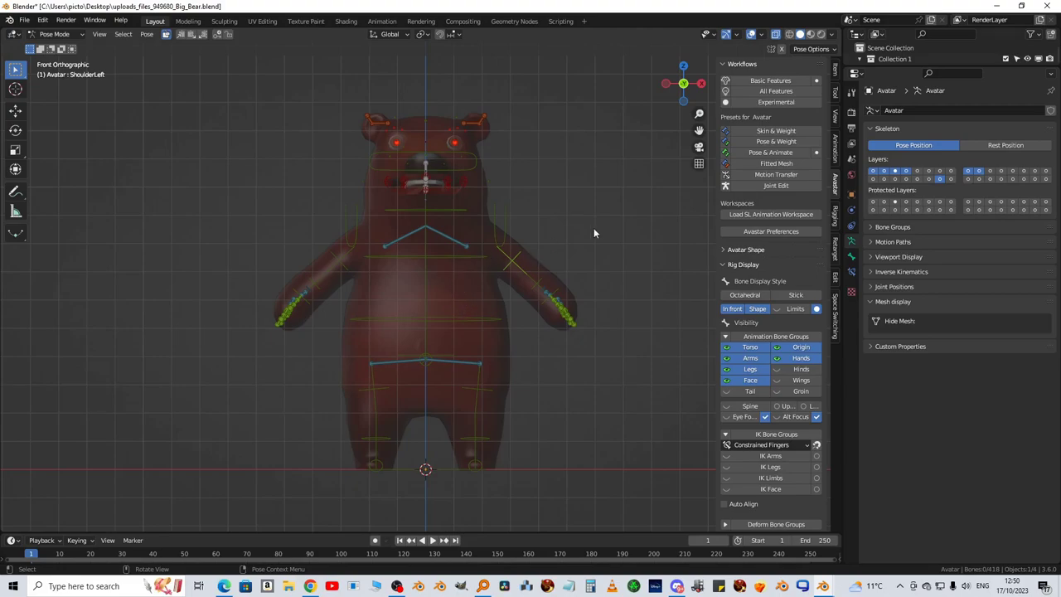
# Select the Baby_Big_Bear_Group mesh under Avatar in the Outliner and turn X-ray off
pyautogui.moveTo(890, 68); pyautogui.dragTo(890, 281)
pyautogui.scroll(2, 540, 333)
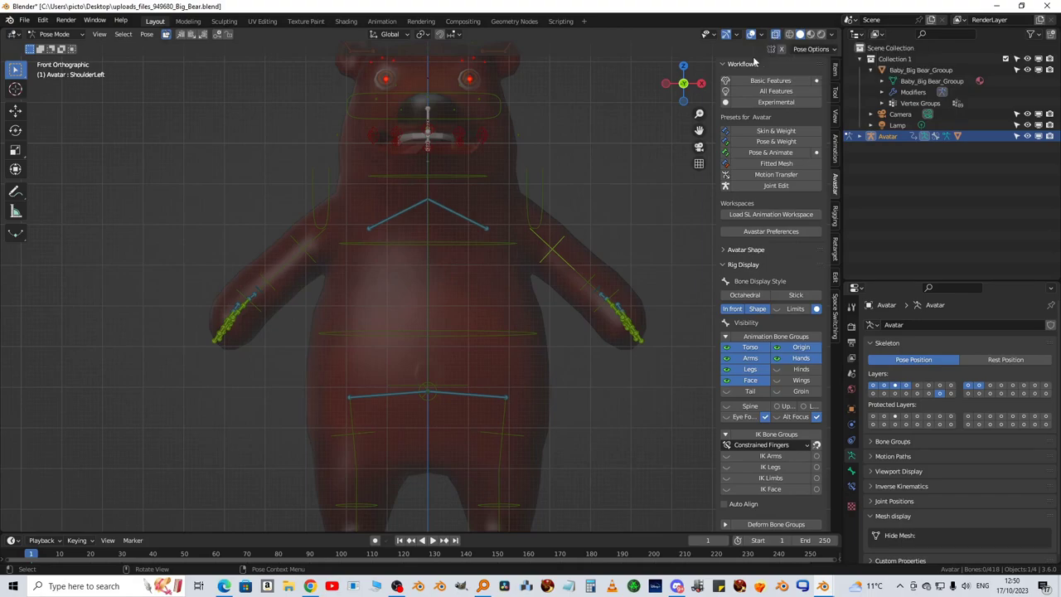
pyautogui.click(914, 280)
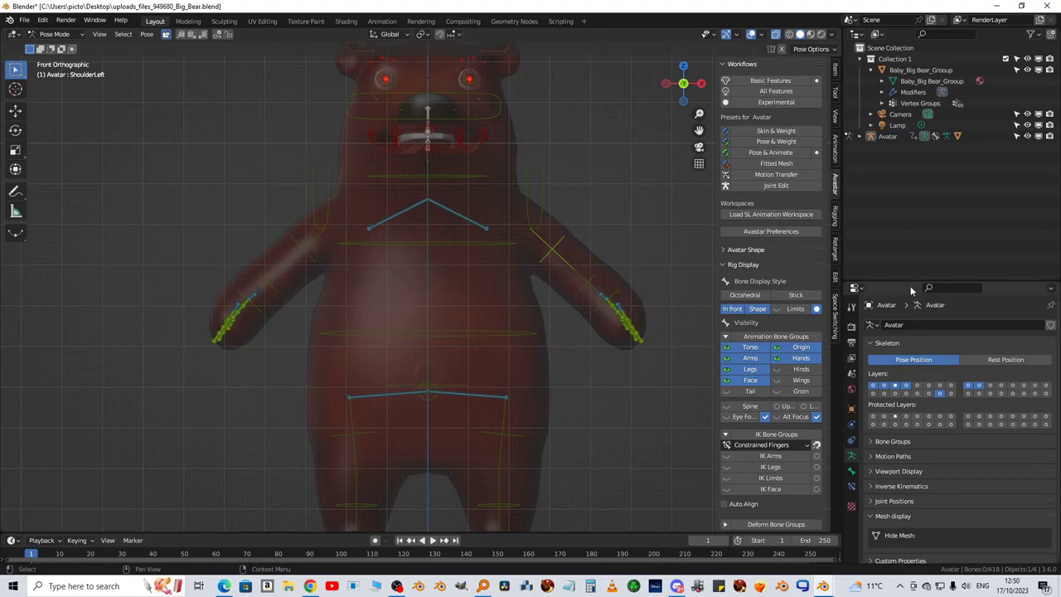
pyautogui.moveTo(909, 282); pyautogui.dragTo(910, 231)
pyautogui.click(861, 136)
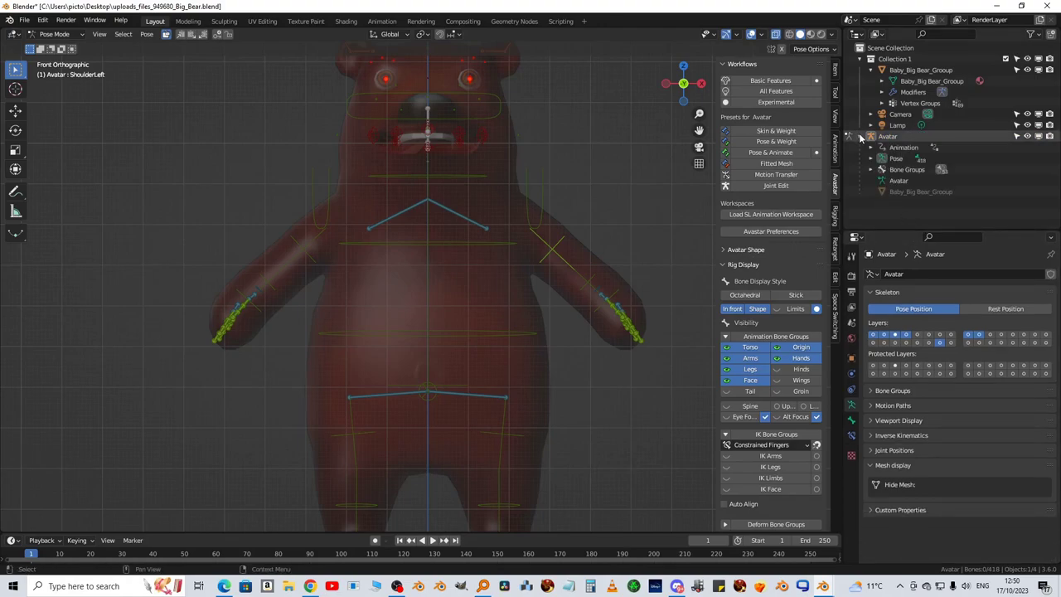
pyautogui.click(918, 191)
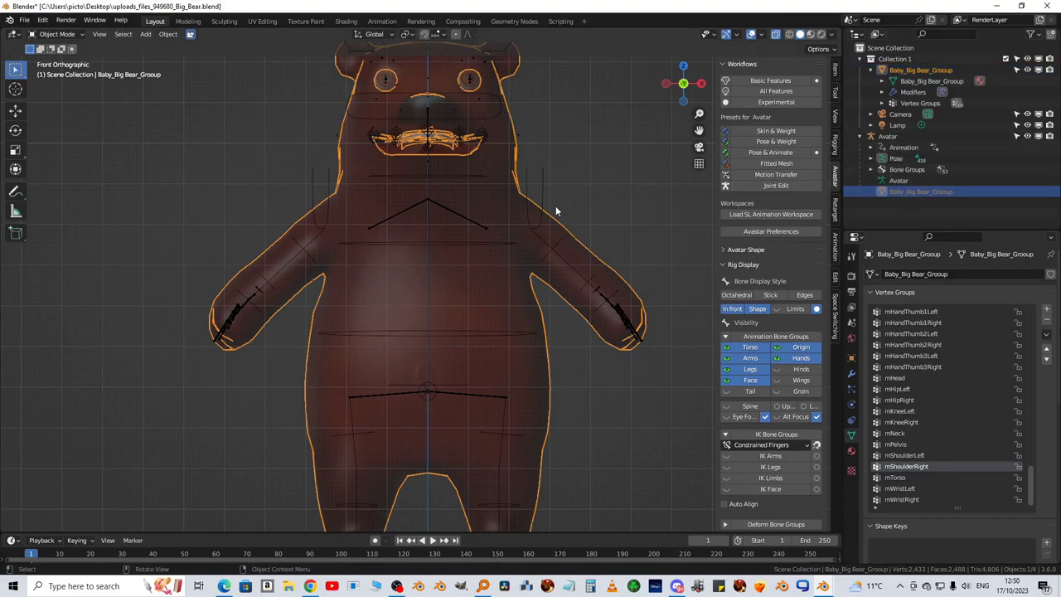
pyautogui.click(776, 35)
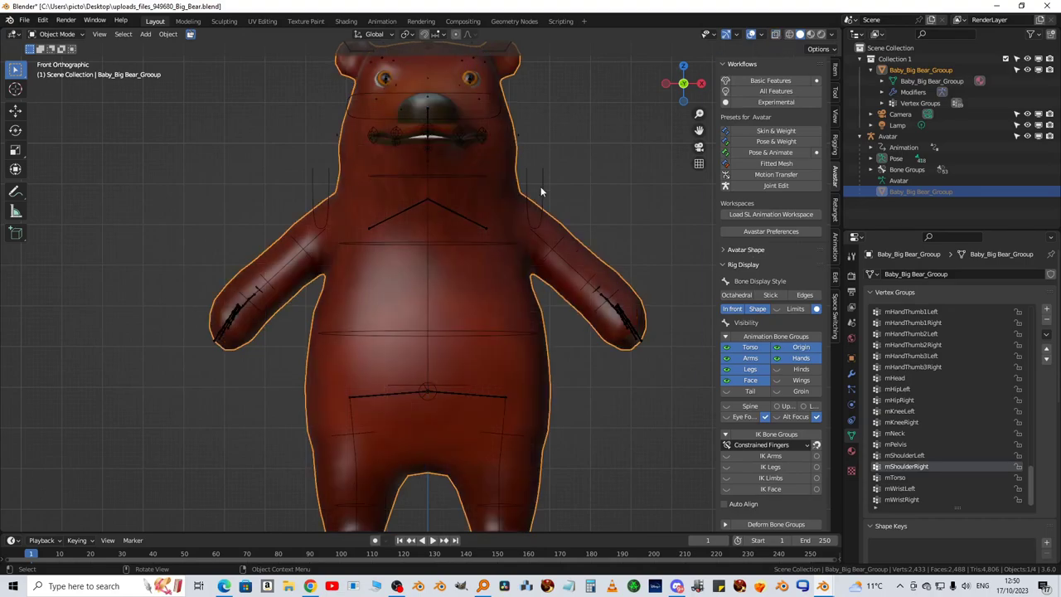
pyautogui.scroll(-3, 543, 189)
pyautogui.scroll(3, 556, 203)
pyautogui.scroll(-3, 550, 229)
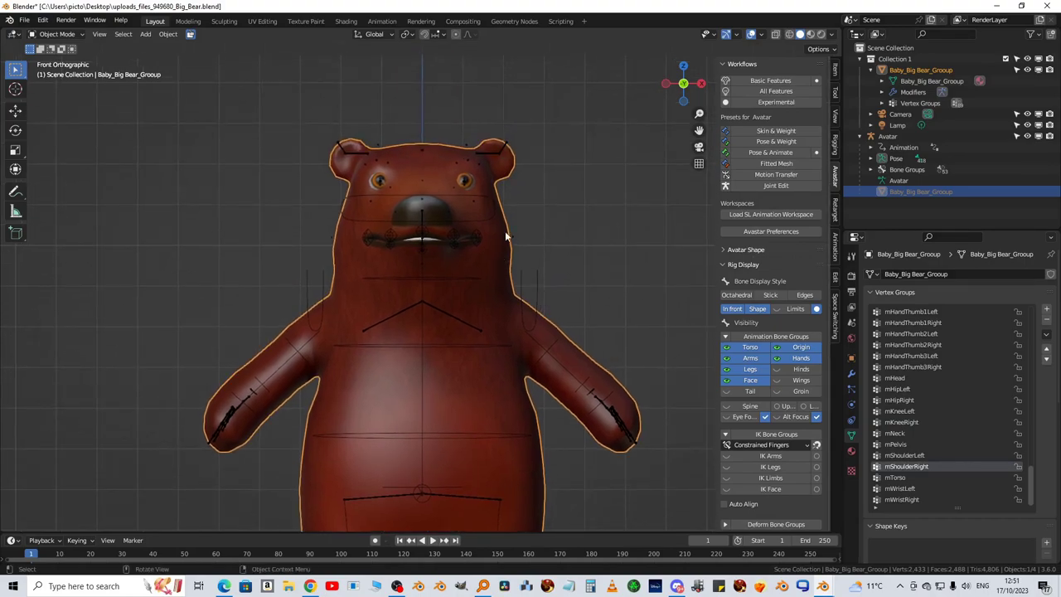
# Rotate the Head bone to test deformation, then make mHead the bear mesh's active vertex group
pyautogui.click(492, 212)
pyautogui.press('r')
pyautogui.click(500, 250)
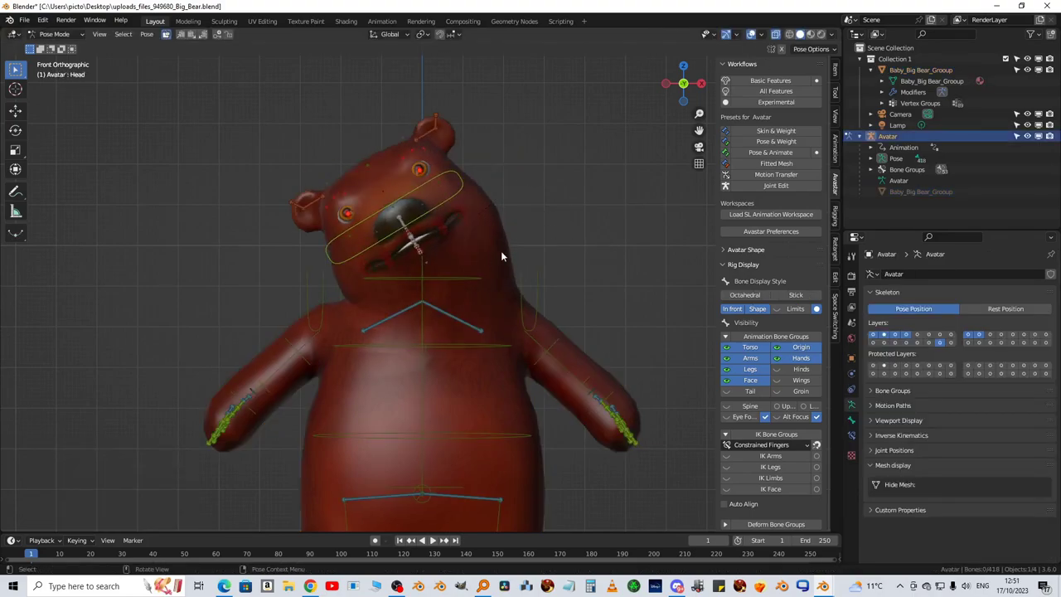
pyautogui.click(495, 307)
pyautogui.press('Tab')
pyautogui.moveTo(495, 307)
pyautogui.mouseDown(button='middle')
pyautogui.moveTo(342, 306)
pyautogui.moveTo(481, 315)
pyautogui.mouseUp(button='middle')
pyautogui.scroll(-3, 481, 315)
pyautogui.scroll(1, 912, 398)
pyautogui.click(895, 400)
pyautogui.press('Tab')
pyautogui.scroll(4, 509, 301)
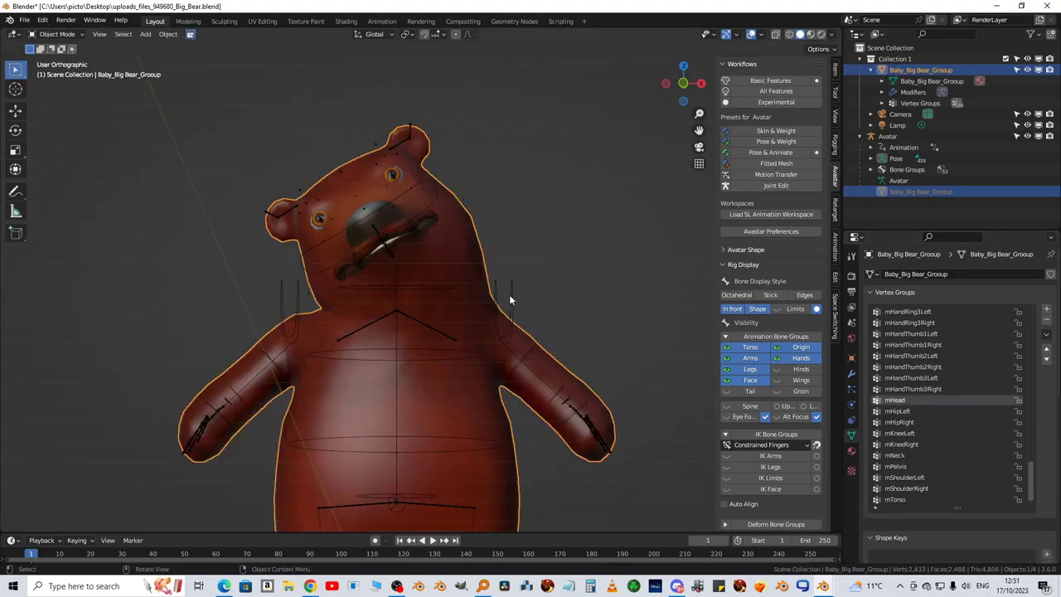
# From the front view, select the mHead group's vertices on the bear, then undo
pyautogui.click(509, 301)
pyautogui.hotkey('ctrl', 'Tab')
pyautogui.press('KP_1')
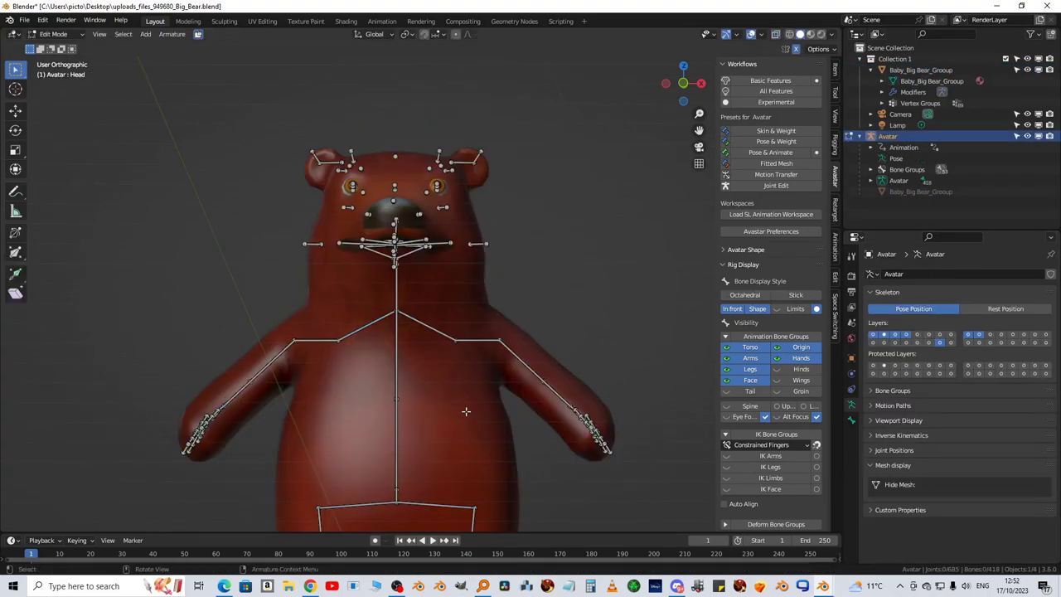
pyautogui.click(569, 367)
pyautogui.scroll(2, 570, 217)
pyautogui.press('Tab')
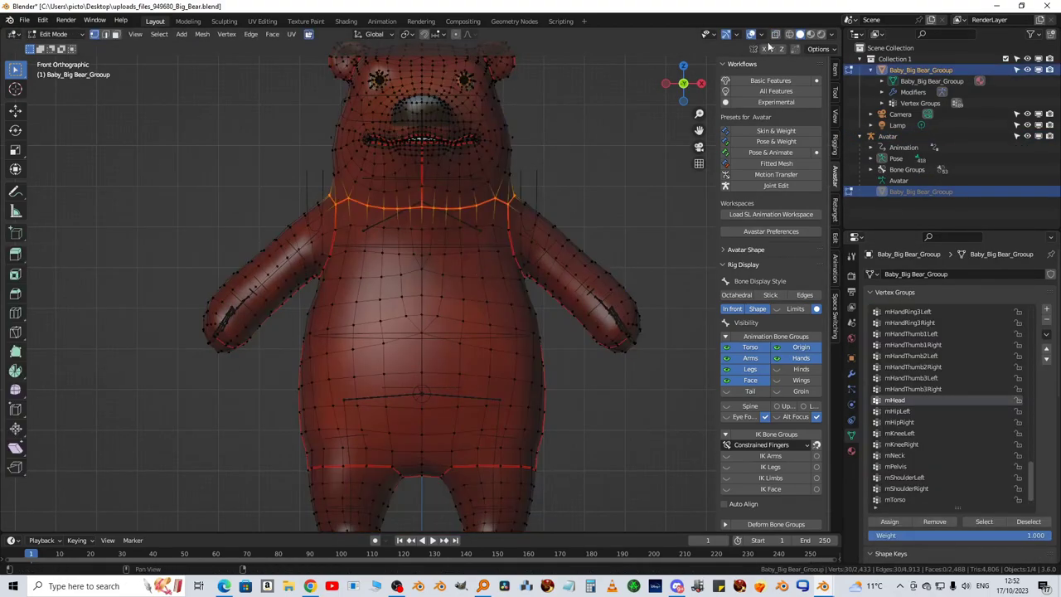
pyautogui.click(935, 523)
pyautogui.press('Tab')
pyautogui.hotkey('ctrl', 'z')
pyautogui.hotkey('ctrl', 'z')
pyautogui.hotkey('ctrl', 'z')
pyautogui.hotkey('ctrl', 'z')
pyautogui.hotkey('ctrl', 'z')
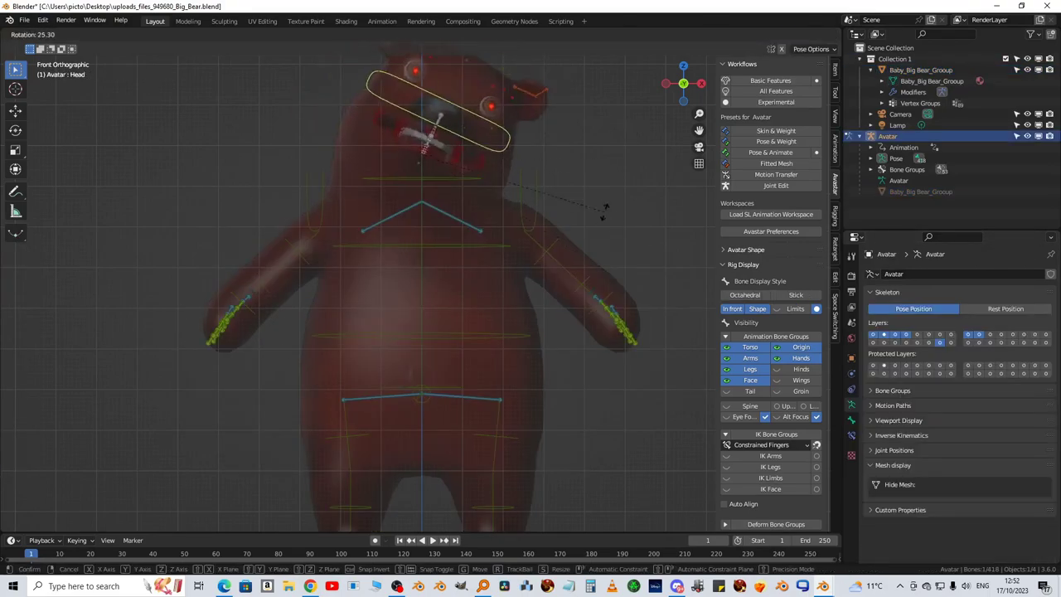
pyautogui.hotkey('ctrl', 'z')
# From the right-side view, rotate the CollarLeft bone to test the shoulder
pyautogui.hotkey('ctrl', 'shift', 'z')
pyautogui.hotkey('ctrl', 'shift', 'z')
pyautogui.hotkey('ctrl', 'shift', 'z')
pyautogui.hotkey('ctrl', 'shift', 'z')
pyautogui.hotkey('ctrl', 'shift', 'z')
pyautogui.hotkey('ctrl', 'z')
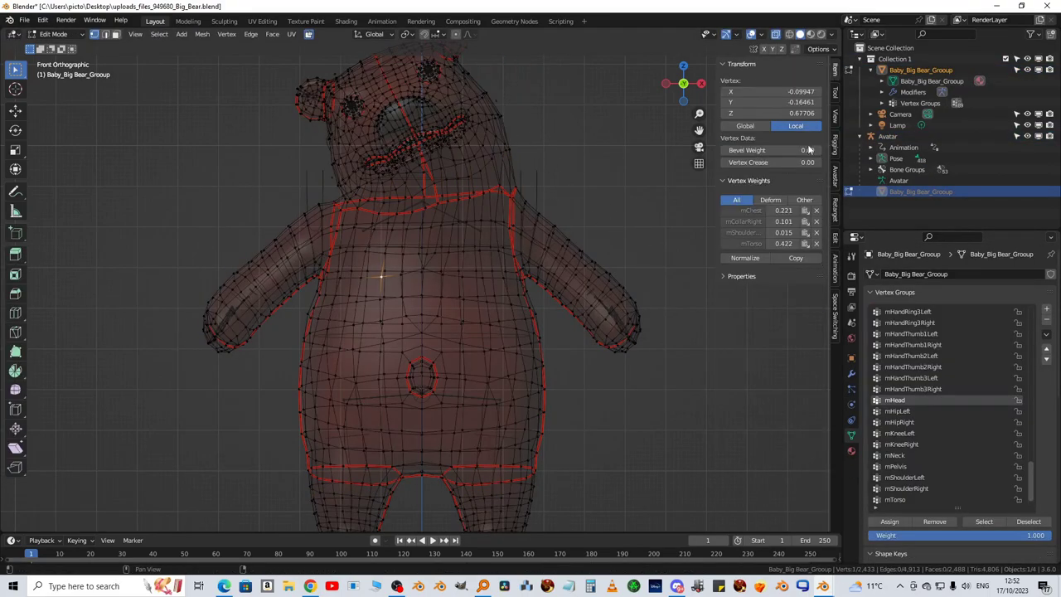
pyautogui.hotkey('ctrl', 'z')
pyautogui.hotkey('ctrl', 'shift', 'z')
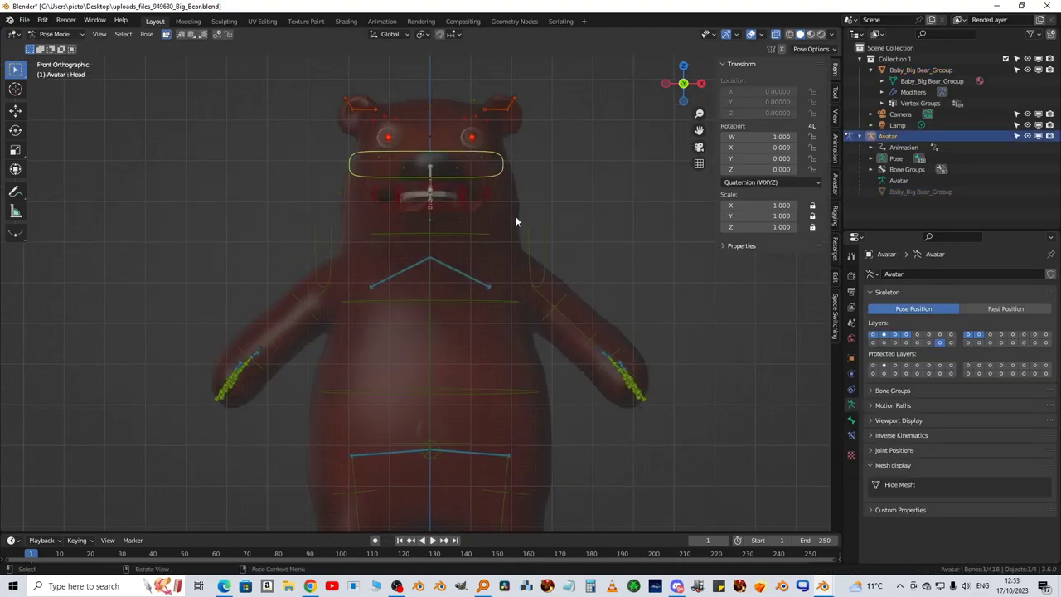
pyautogui.press('KP_3')
pyautogui.hotkey('ctrl', 'shift', 'z')
pyautogui.press('r')
pyautogui.click(605, 150)
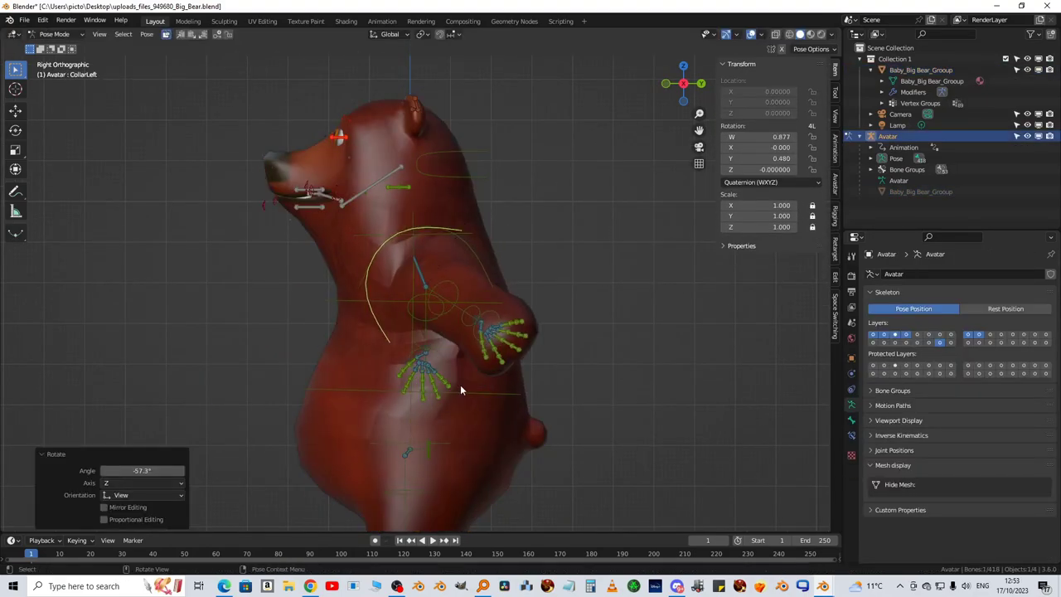
pyautogui.hotkey('ctrl', 'z')
pyautogui.hotkey('ctrl', 'z')
pyautogui.hotkey('ctrl', 'z')
# Select and grow a belt of chest faces, inspect under the arm, then undo
pyautogui.keyDown('alt'); pyautogui.click(353, 339); pyautogui.keyUp('alt')
pyautogui.press('ctrl+KP_Add')
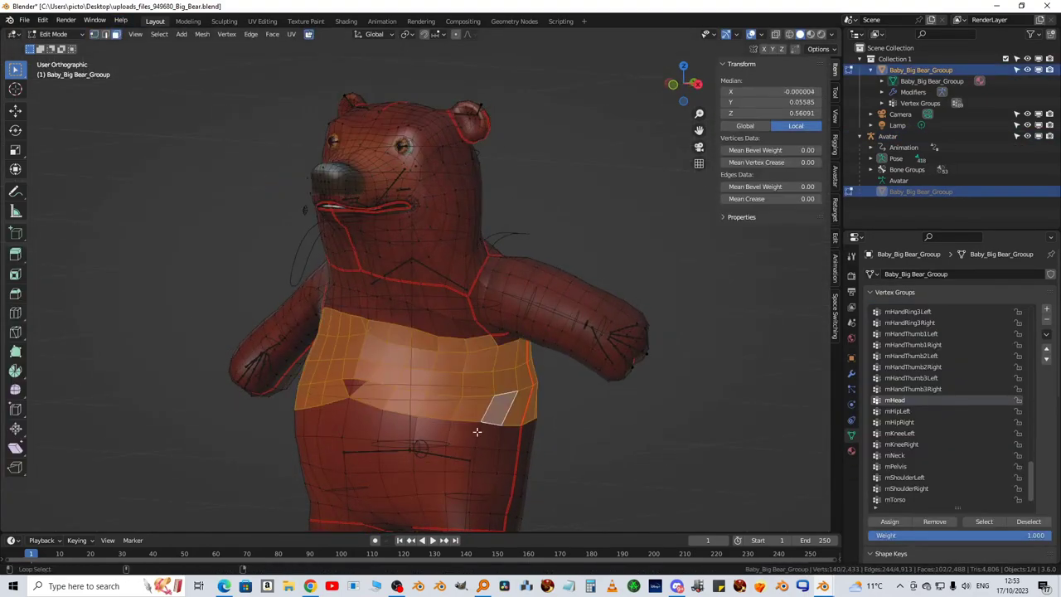
pyautogui.moveTo(473, 428); pyautogui.dragTo(360, 415, button='middle')
pyautogui.scroll(5, 360, 414)
pyautogui.moveTo(627, 378); pyautogui.dragTo(467, 415, button='middle')
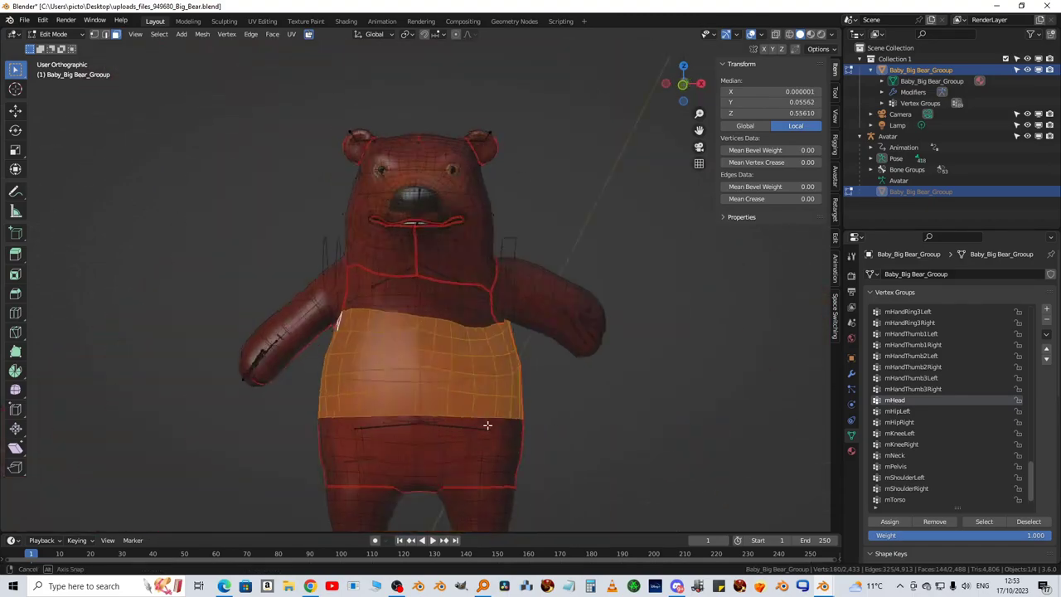
pyautogui.hotkey('ctrl', 'z')
pyautogui.hotkey('ctrl', 'z')
pyautogui.hotkey('ctrl', 'z')
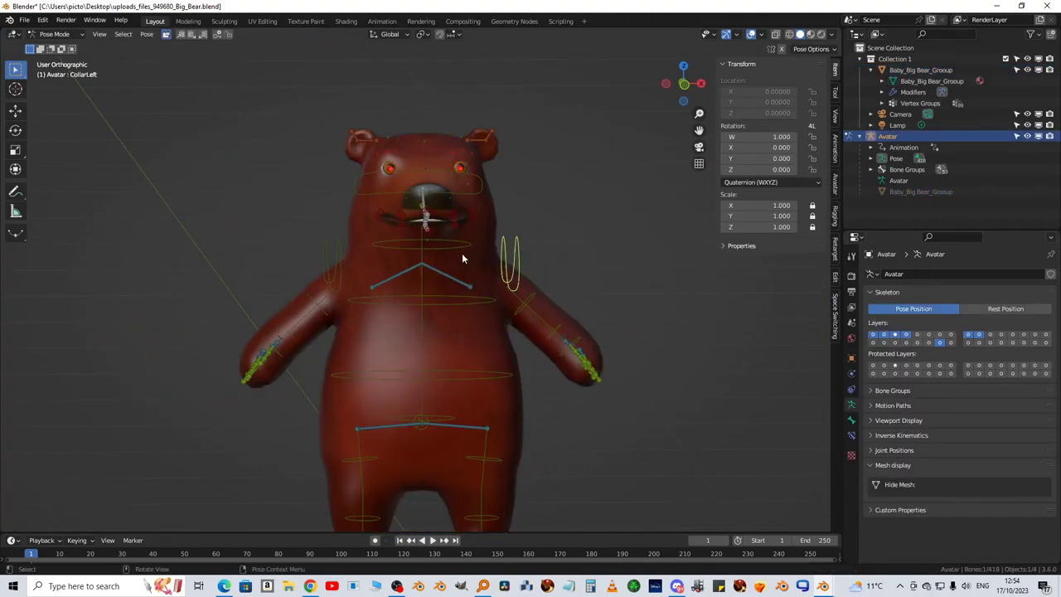
pyautogui.press('r')
# Rotate the Neck bone to test the head tilt from the front and side
pyautogui.click(470, 340)
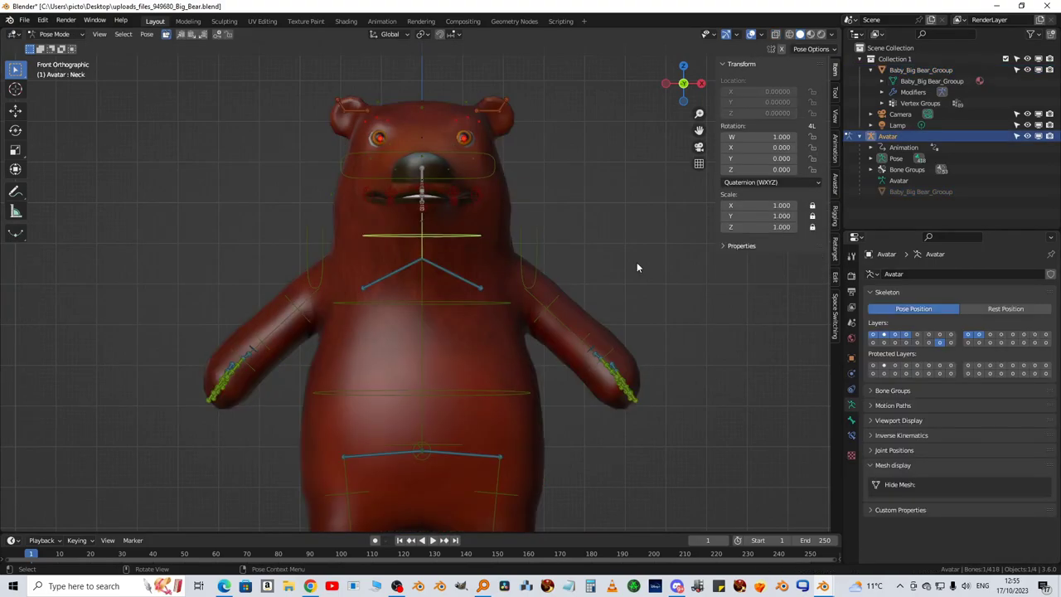
pyautogui.press('r')
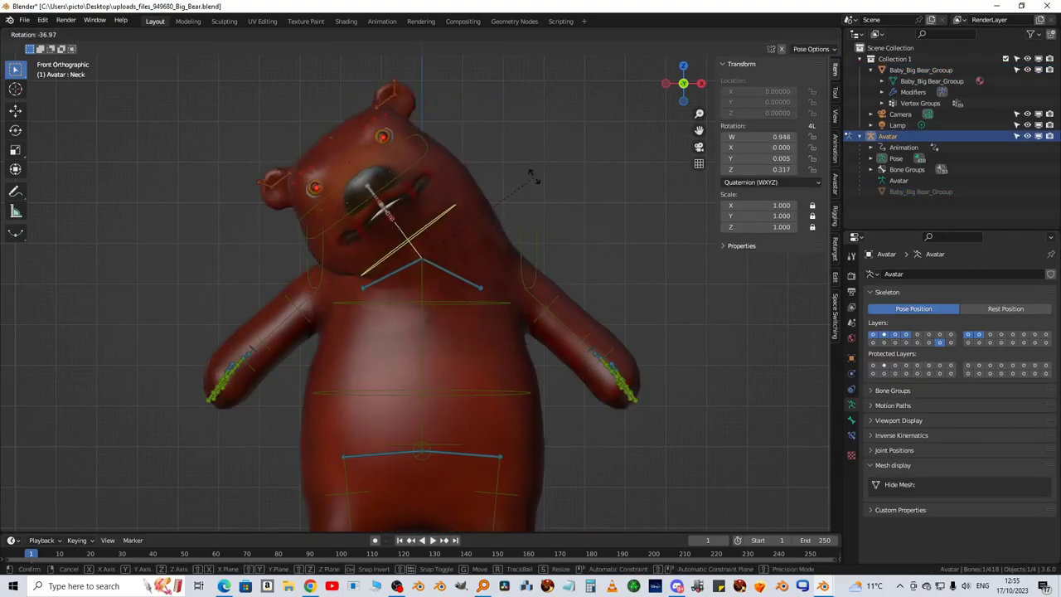
pyautogui.click(486, 250)
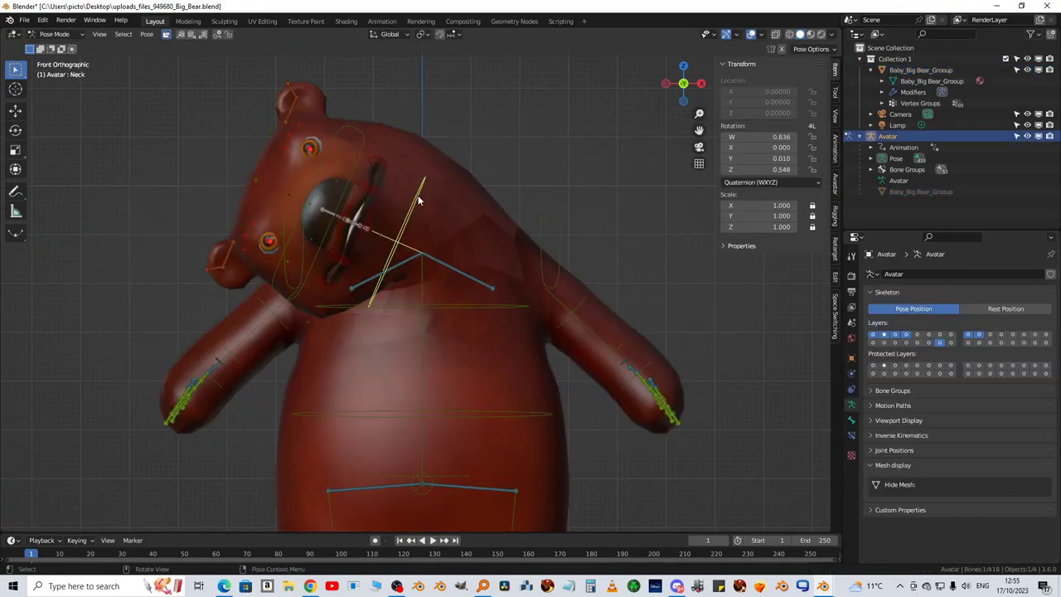
pyautogui.press('r')
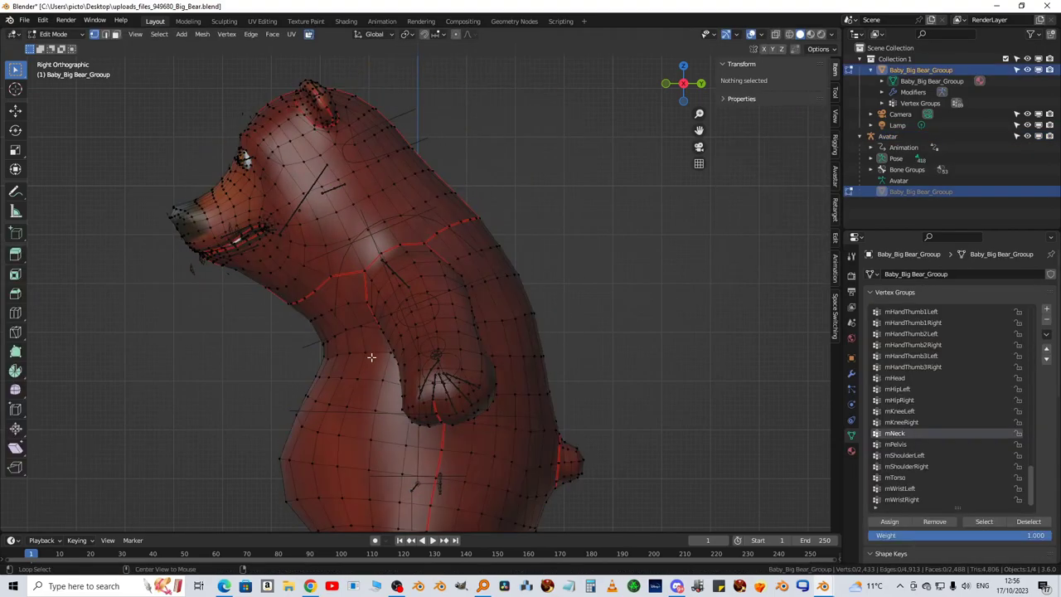
# Circle-select lower-torso vertices, remove them from mChest and mKneeLeft, and test the FaceEar1Left bone
pyautogui.press('c')
pyautogui.moveTo(371, 356)
pyautogui.mouseDown()
pyautogui.moveTo(464, 443)
pyautogui.moveTo(556, 445)
pyautogui.moveTo(348, 398)
pyautogui.mouseUp()
pyautogui.press('Escape')
pyautogui.scroll(3, 953, 398)
pyautogui.click(934, 521)
pyautogui.moveTo(796, 415); pyautogui.dragTo(746, 429, button='middle')
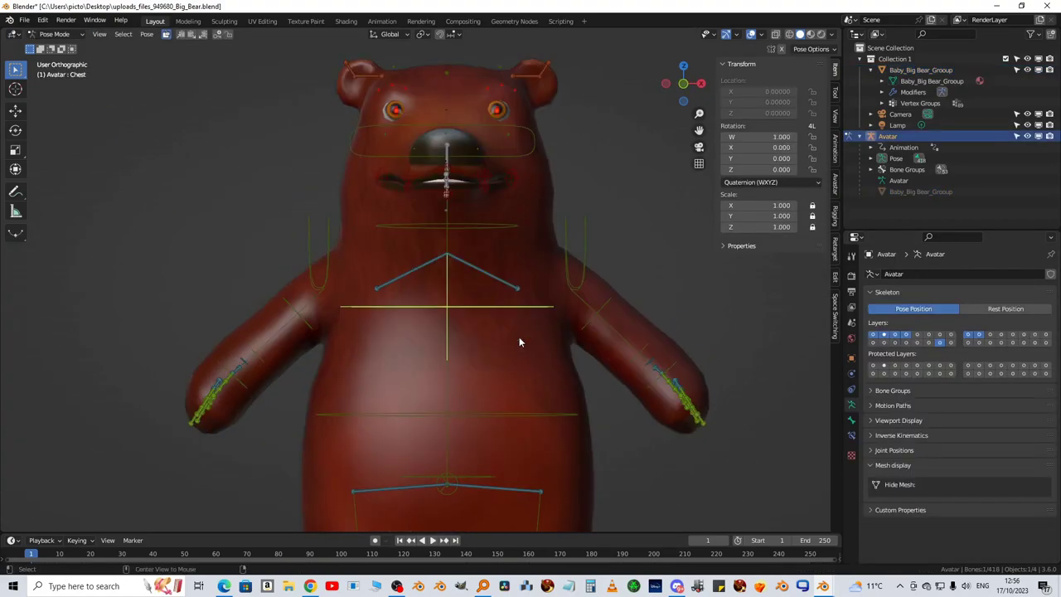
pyautogui.scroll(2, 532, 262)
pyautogui.press('r')
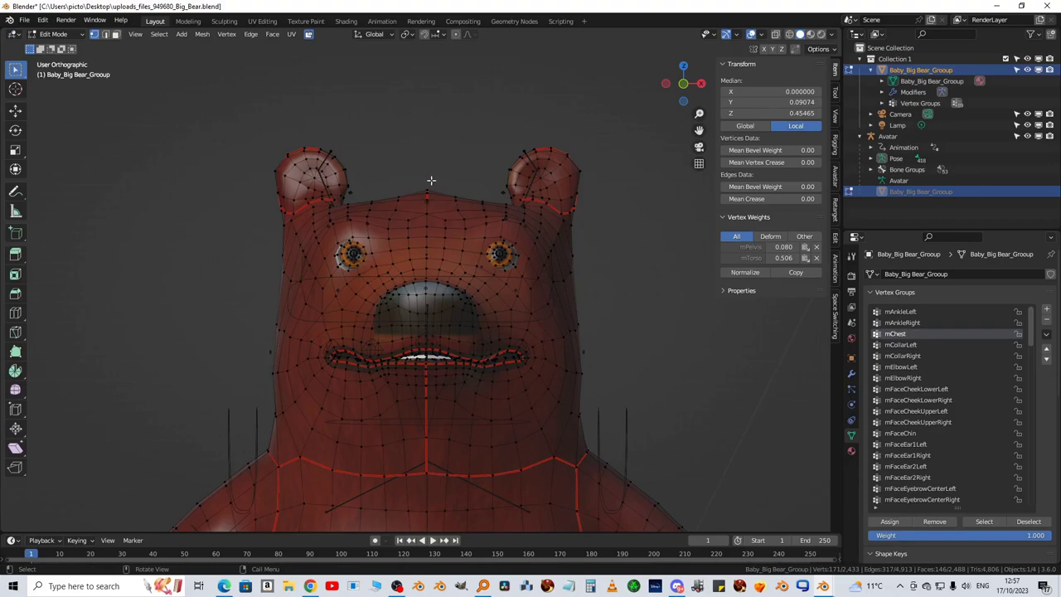
# Make mFaceEar1Right the active vertex group, then clear the jaw rotation to close the mouth
pyautogui.press('a')
pyautogui.moveTo(499, 280); pyautogui.dragTo(501, 281)
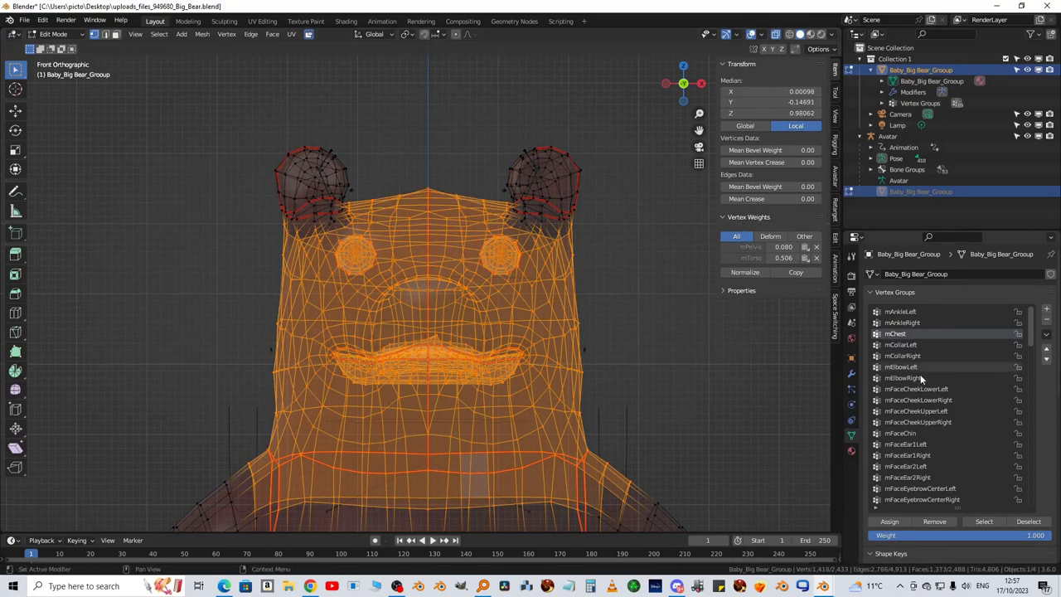
pyautogui.scroll(-4, 920, 374)
pyautogui.click(910, 378)
pyautogui.press('Tab')
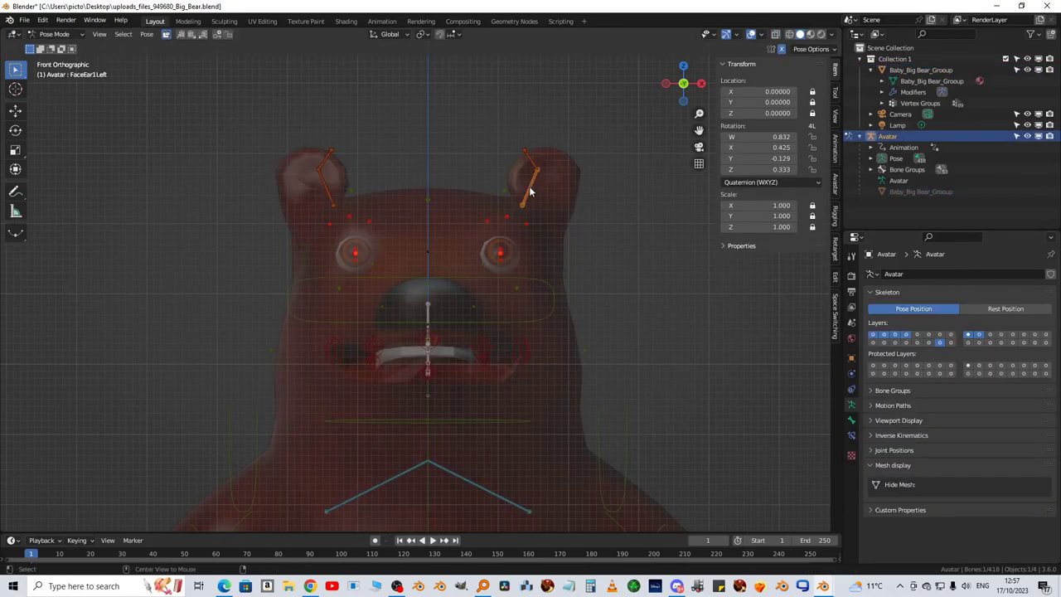
pyautogui.moveTo(683, 83); pyautogui.dragTo(320, 399, button='middle')
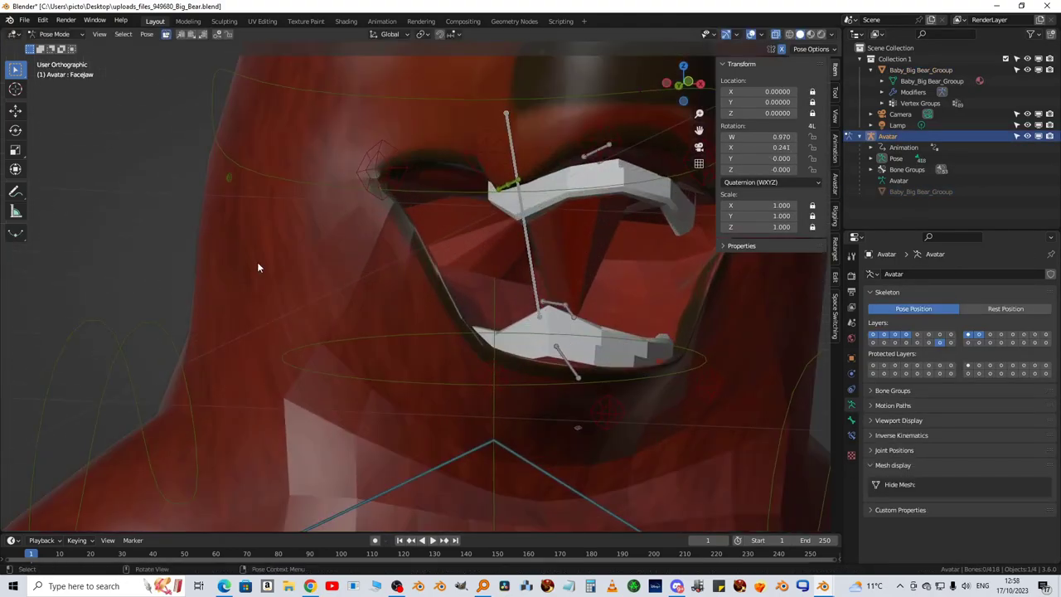
pyautogui.scroll(-5, 257, 262)
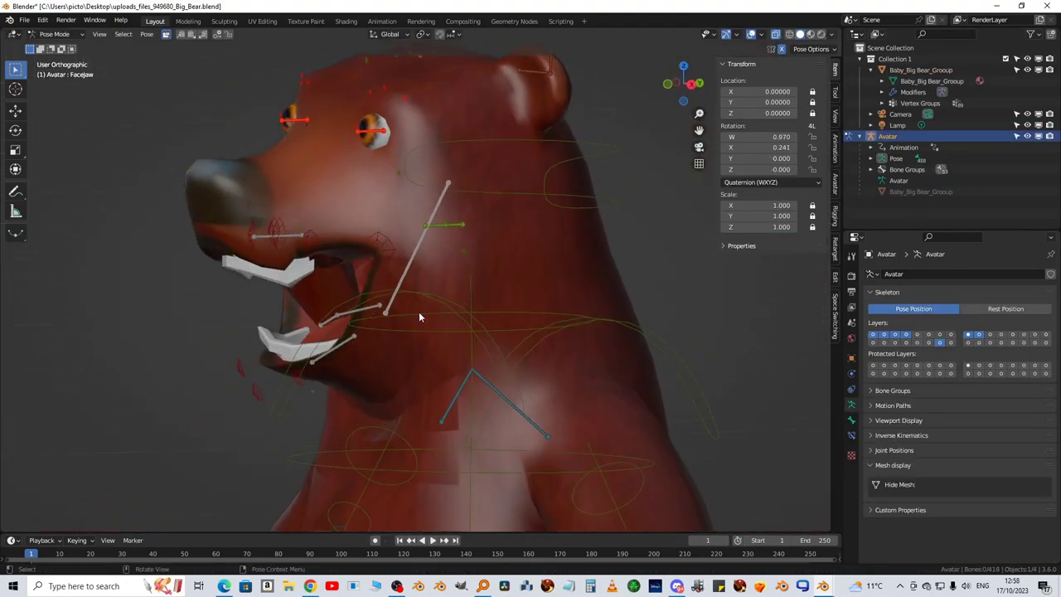
pyautogui.hotkey('alt', 'r')
pyautogui.press('KP_3')
pyautogui.scroll(2, 539, 251)
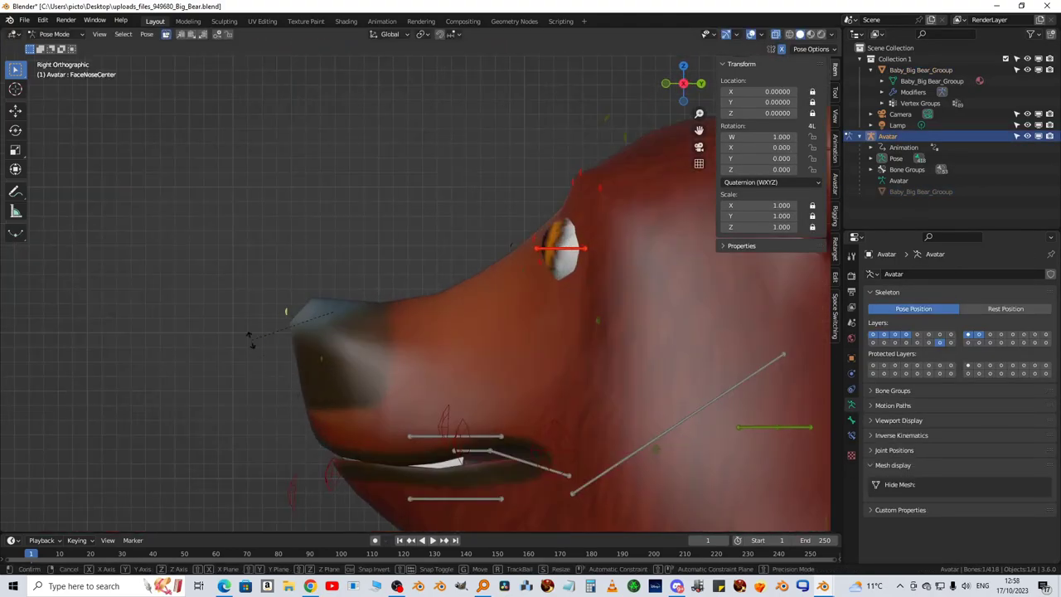
# Select the bear's snout vertices in Edit Mode, with X-ray on to reach hidden ones
pyautogui.click(428, 331)
pyautogui.press('Tab')
pyautogui.keyDown('ctrl'); pyautogui.moveTo(375, 276); pyautogui.dragTo(531, 364, button='right'); pyautogui.keyUp('ctrl')
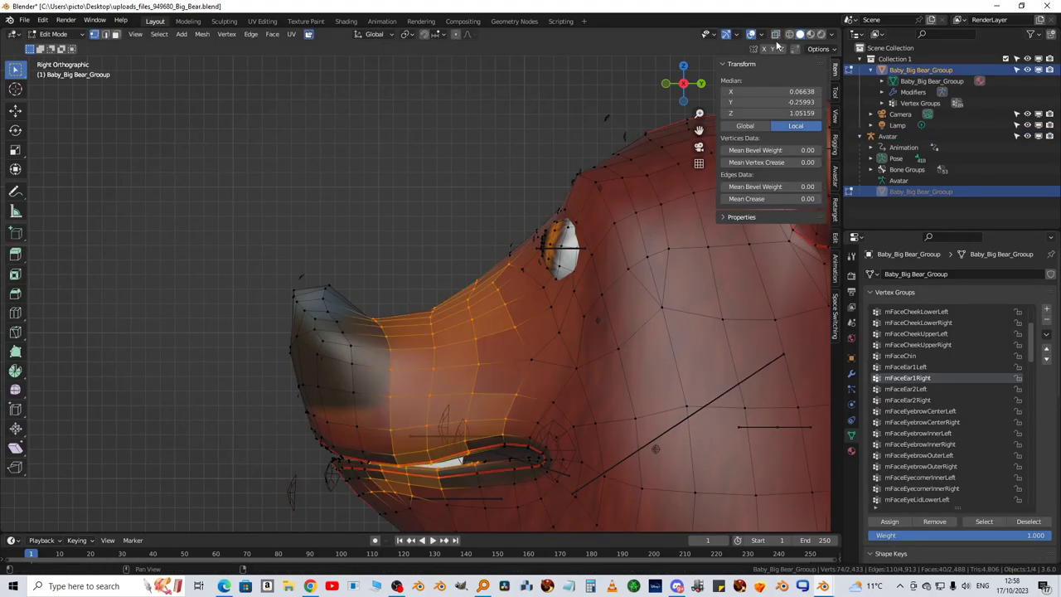
pyautogui.hotkey('alt', 'z')
pyautogui.moveTo(373, 298)
pyautogui.keyDown('ctrl'); pyautogui.mouseDown(button='right')
pyautogui.moveTo(489, 245)
pyautogui.moveTo(530, 390)
pyautogui.mouseUp(button='right'); pyautogui.keyUp('ctrl')
pyautogui.scroll(-5, 927, 404)
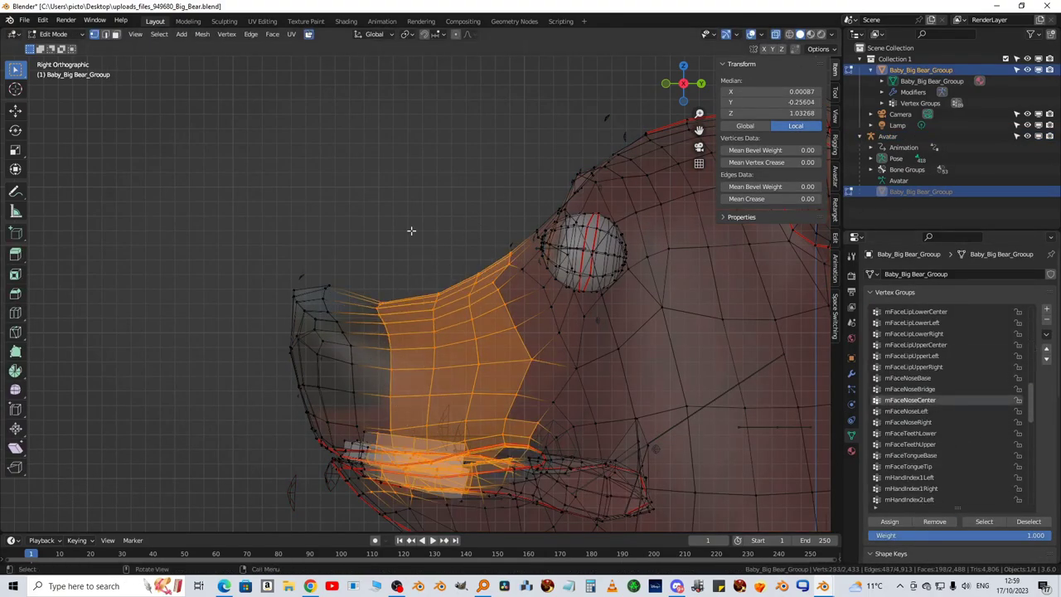
# Test the FaceNoseBridge and FaceChin bones with trial rotations, cancelling each
pyautogui.press('Tab')
pyautogui.click(471, 273)
pyautogui.press('r')
pyautogui.press('Escape')
pyautogui.scroll(-3, 596, 368)
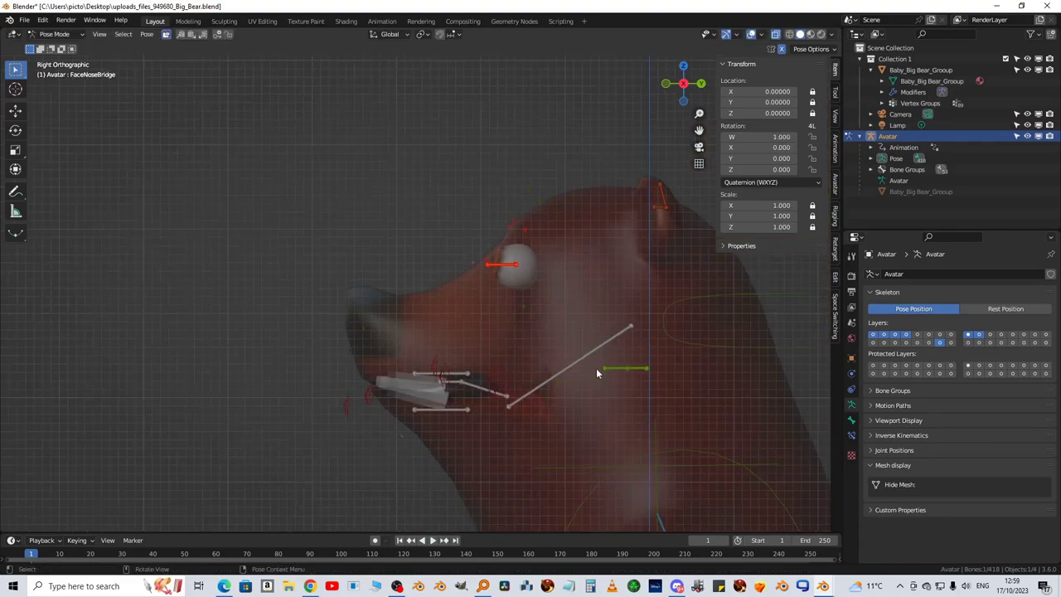
pyautogui.click(615, 364)
pyautogui.scroll(3, 615, 364)
pyautogui.press('r')
pyautogui.press('Escape')
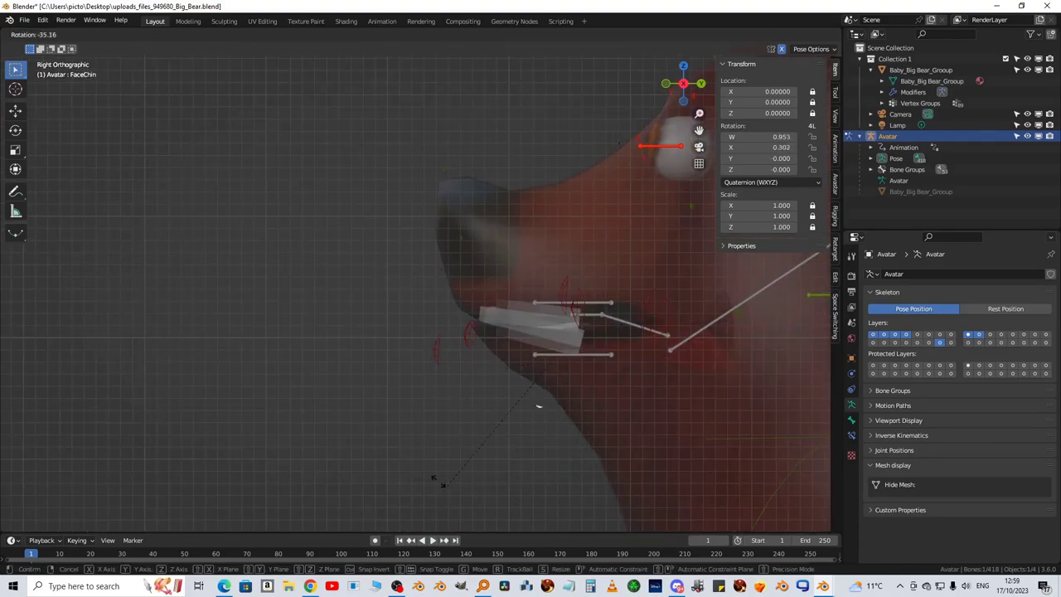
# Return to Object Mode, view the bear from the front and pick the left collar bone
pyautogui.hotkey('ctrl', 'Tab')
pyautogui.click(569, 351)
pyautogui.scroll(-3, 569, 351)
pyautogui.press('KP_1')
pyautogui.scroll(-3, 569, 344)
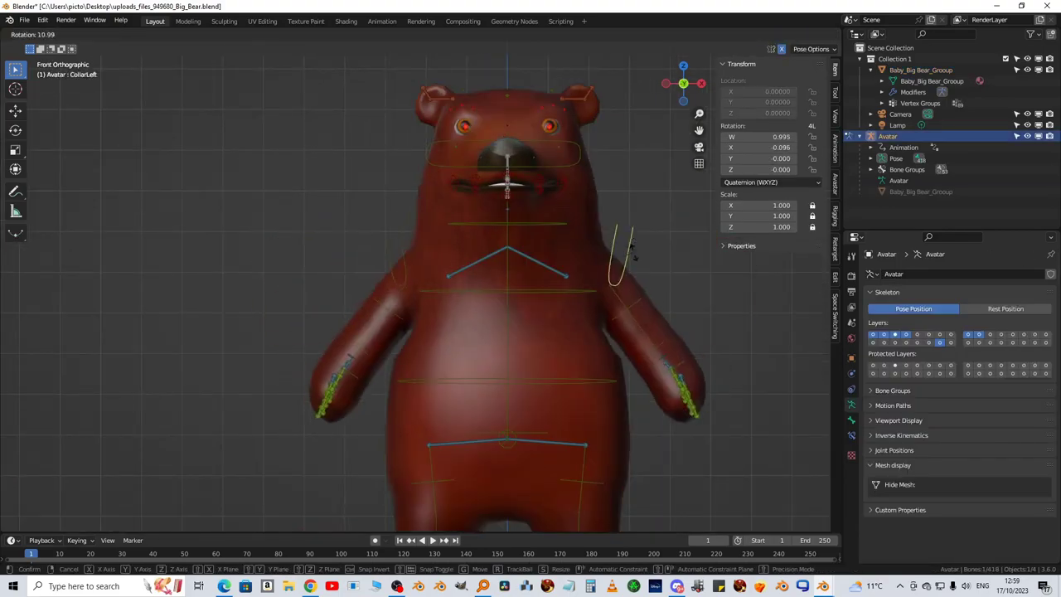
pyautogui.click(613, 313)
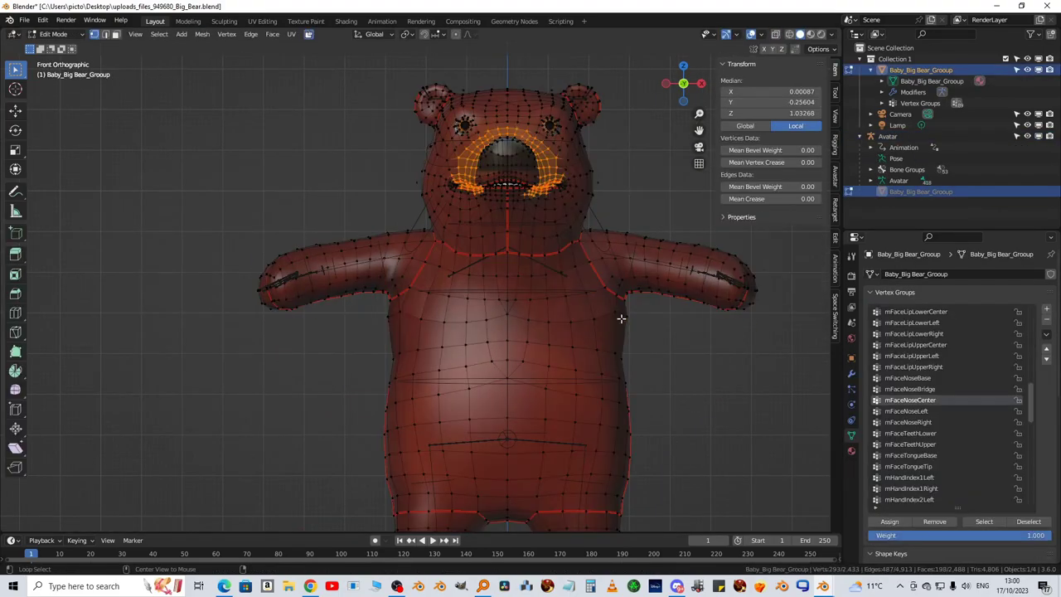
# Trial-rotate the Neck bone and cancel, then make Baby_Big_Bear_Group the active object
pyautogui.moveTo(621, 318); pyautogui.dragTo(442, 372, button='middle')
pyautogui.scroll(2, 926, 352)
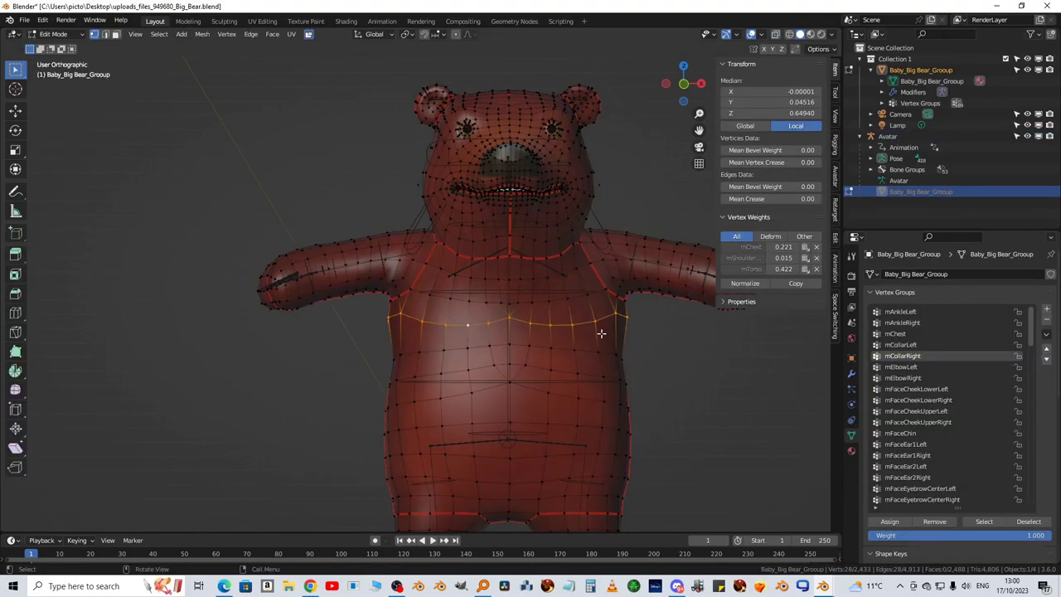
pyautogui.scroll(-2, 1026, 402)
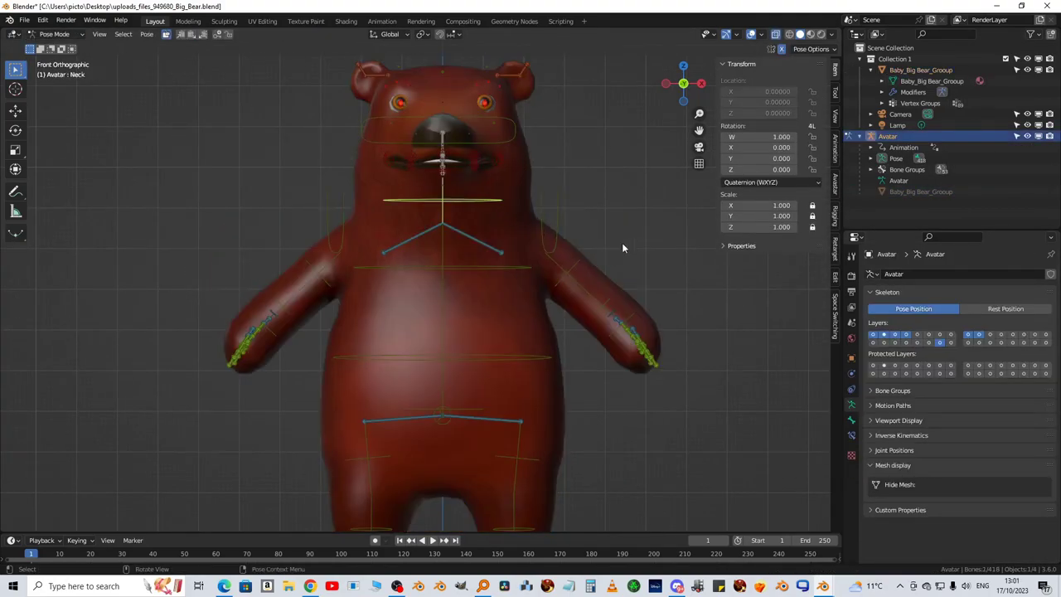
pyautogui.press('r')
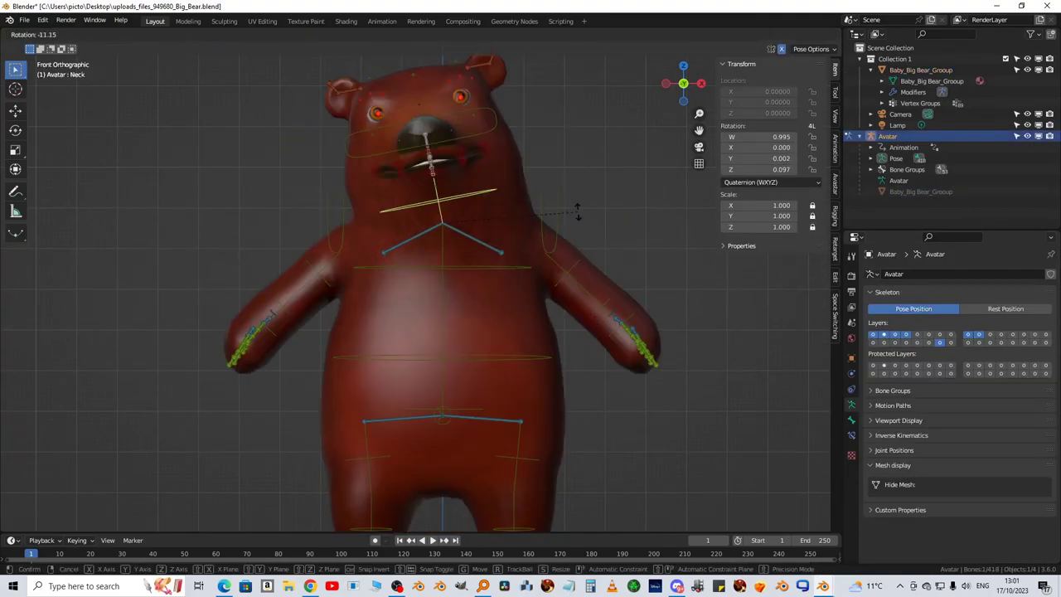
pyautogui.press('Escape')
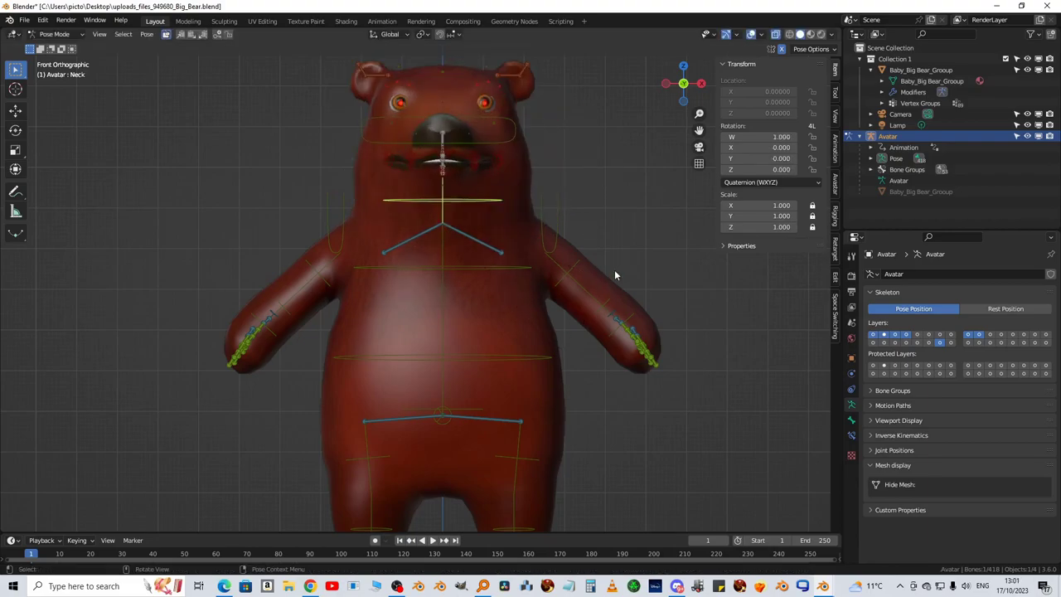
pyautogui.scroll(-3, 625, 270)
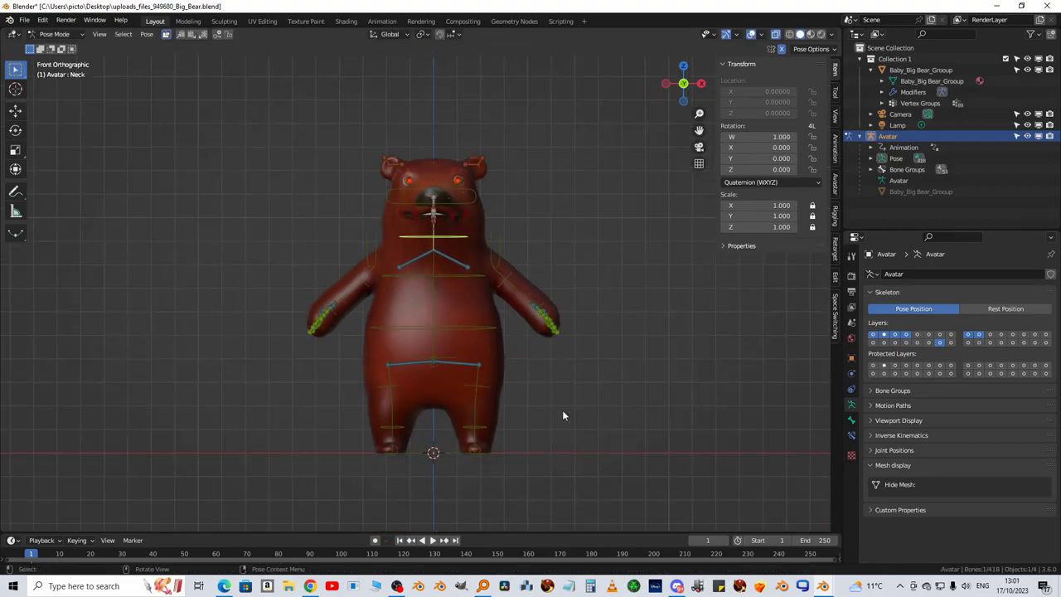
pyautogui.scroll(2, 579, 455)
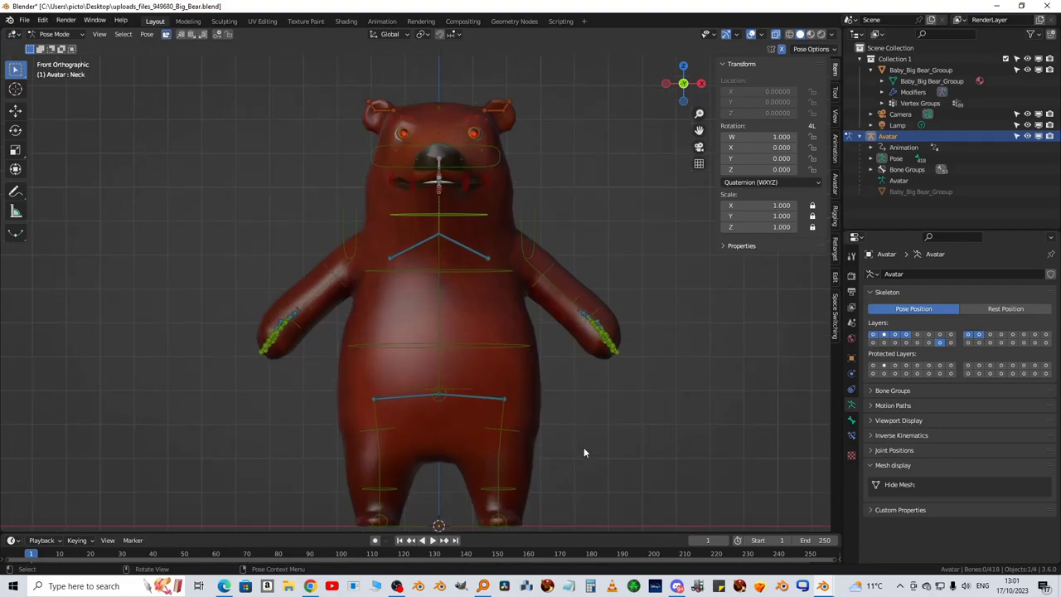
pyautogui.keyDown('shift'); pyautogui.moveTo(586, 438); pyautogui.dragTo(594, 407, button='middle'); pyautogui.keyUp('shift')
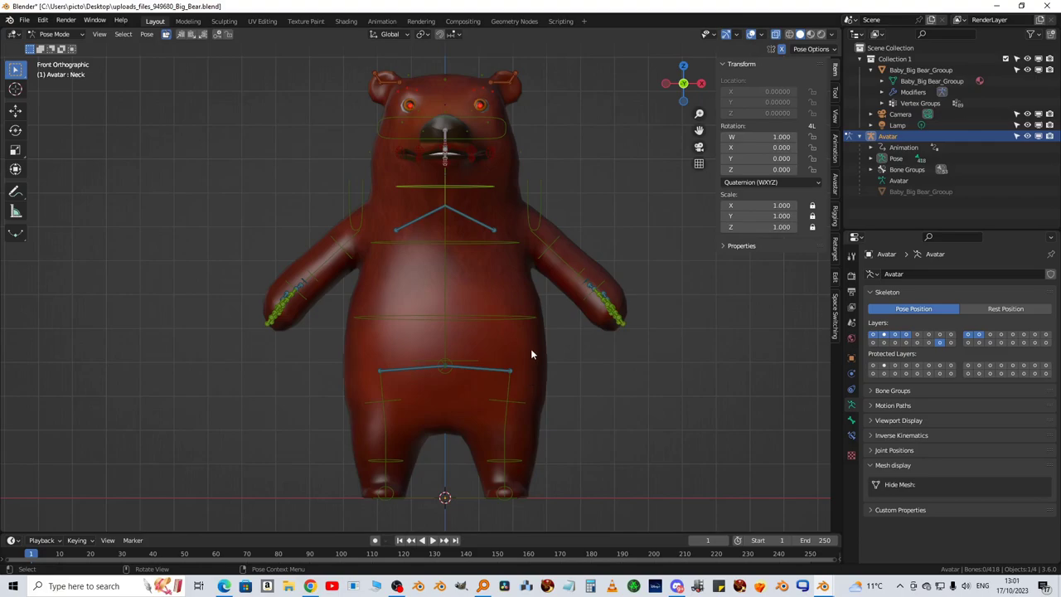
pyautogui.click(920, 192)
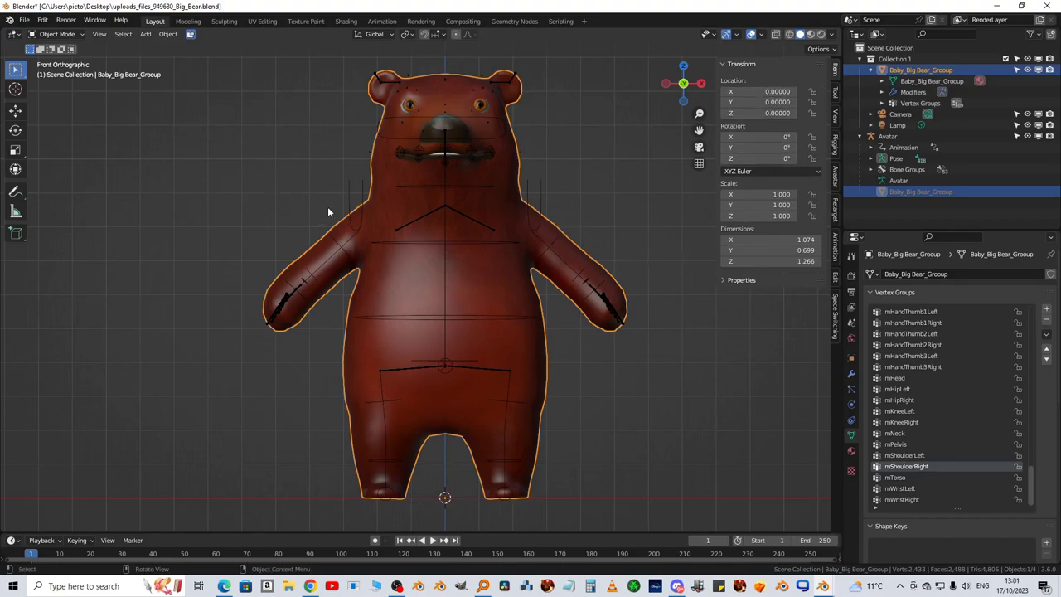
# In Edit Mode, read chest and shoulder vertex weights in the widened sidebar, then select all vertices
pyautogui.click(54, 34)
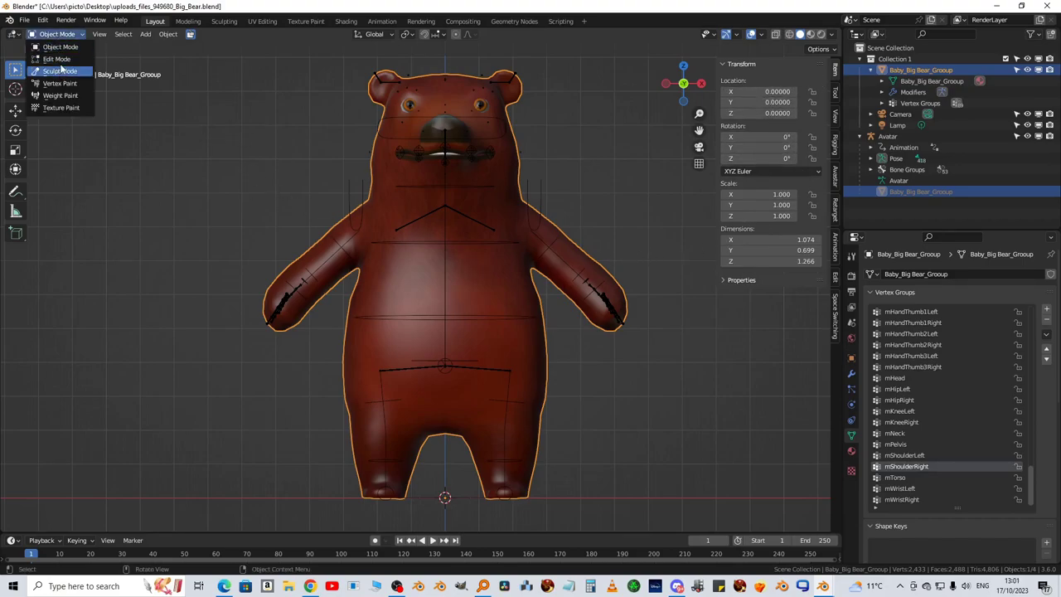
pyautogui.click(51, 62)
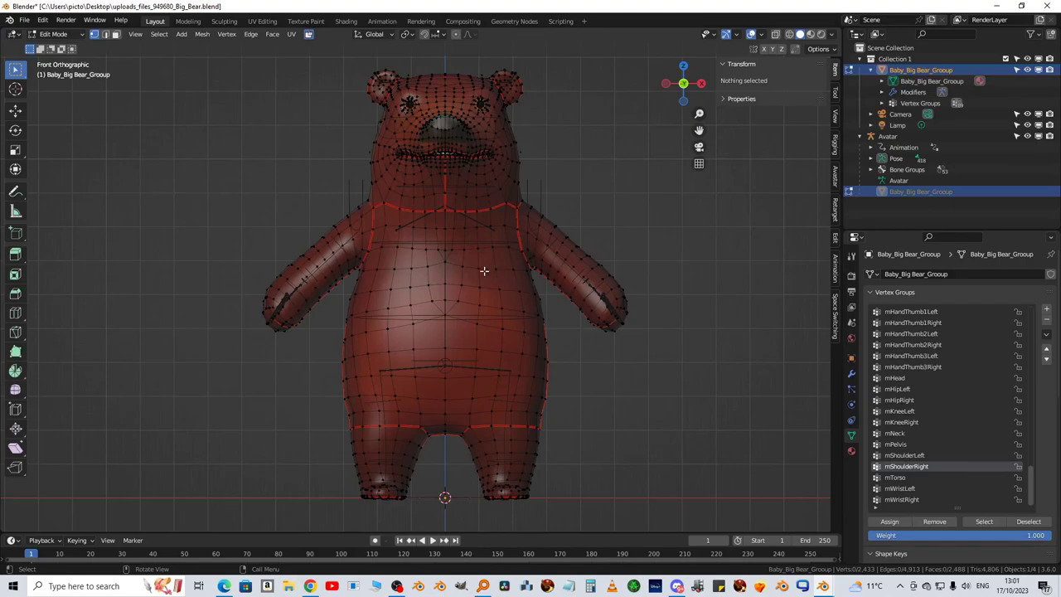
pyautogui.click(463, 251)
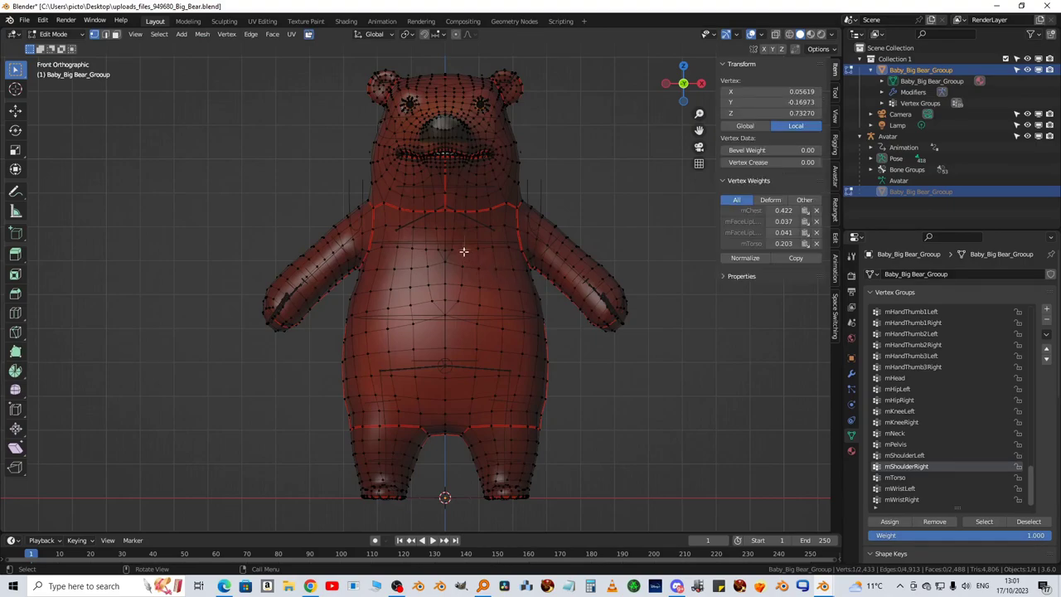
pyautogui.click(516, 229)
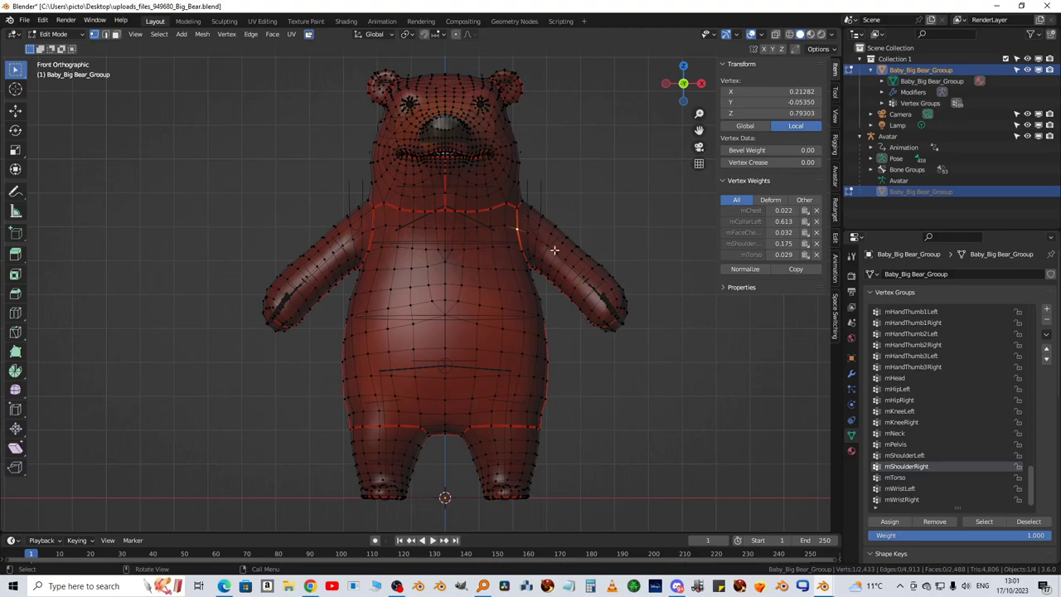
pyautogui.click(491, 233)
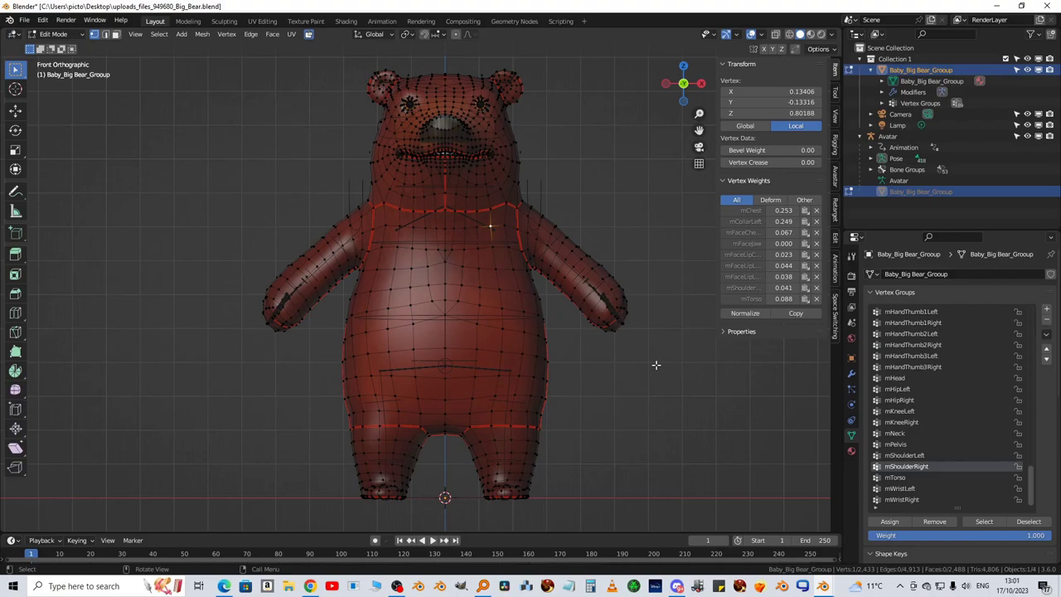
pyautogui.moveTo(717, 175); pyautogui.dragTo(662, 173)
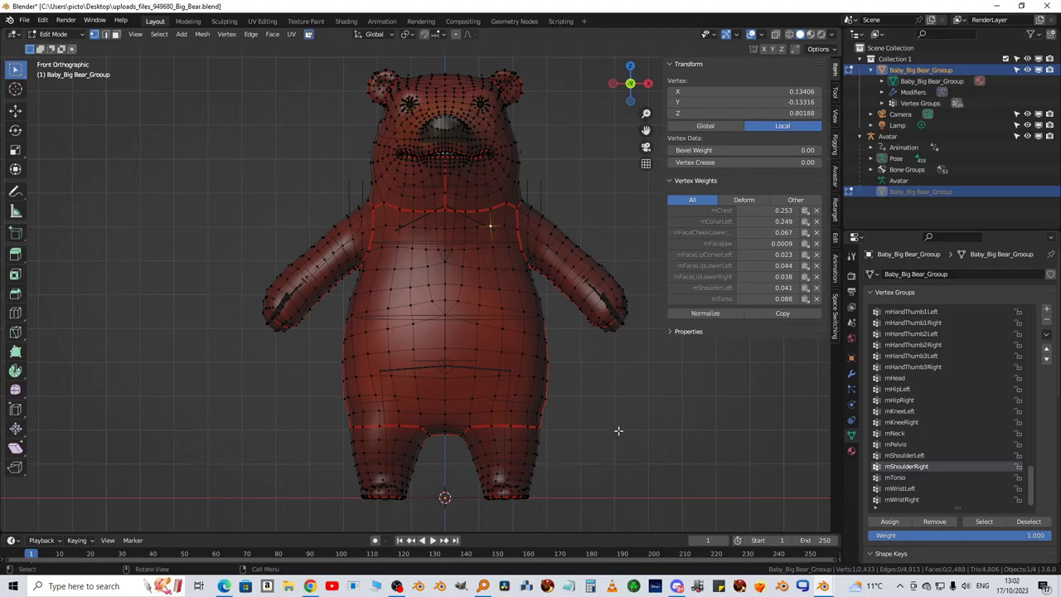
pyautogui.scroll(3, 577, 397)
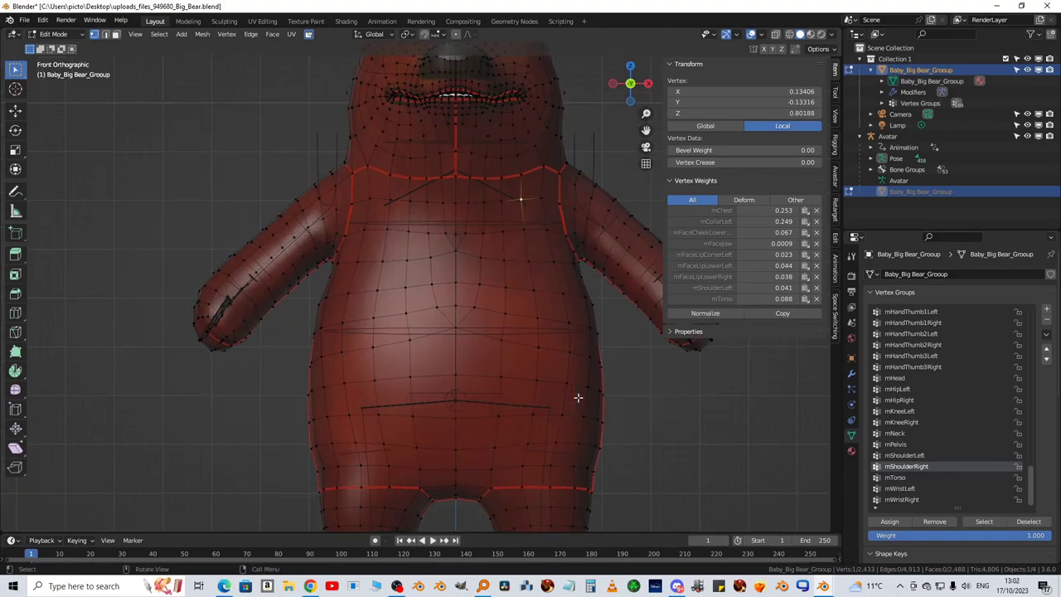
pyautogui.scroll(-5, 578, 397)
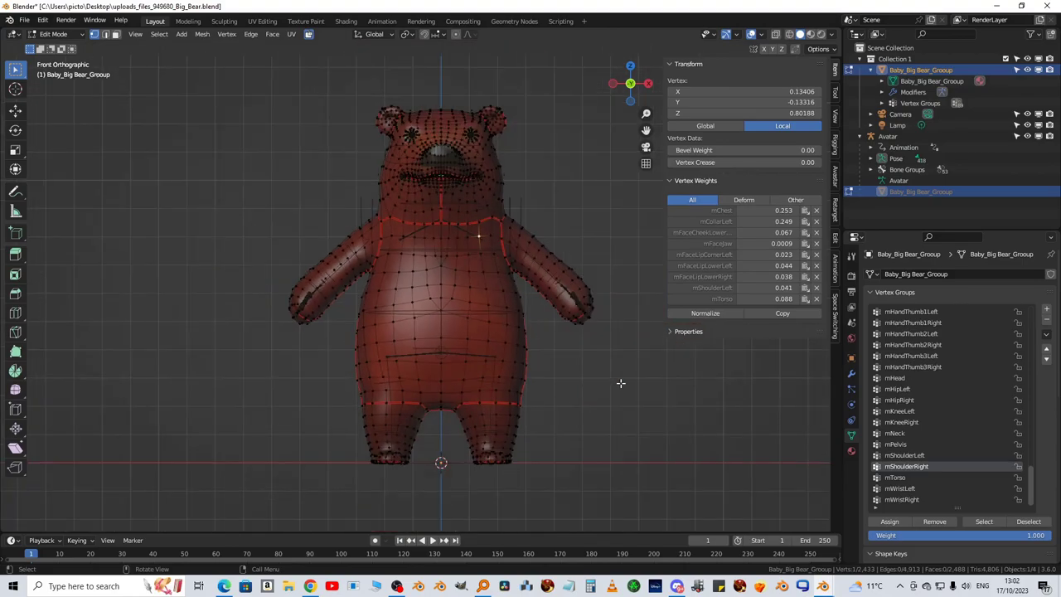
pyautogui.keyDown('shift'); pyautogui.moveTo(591, 377); pyautogui.dragTo(539, 387, button='middle'); pyautogui.keyUp('shift')
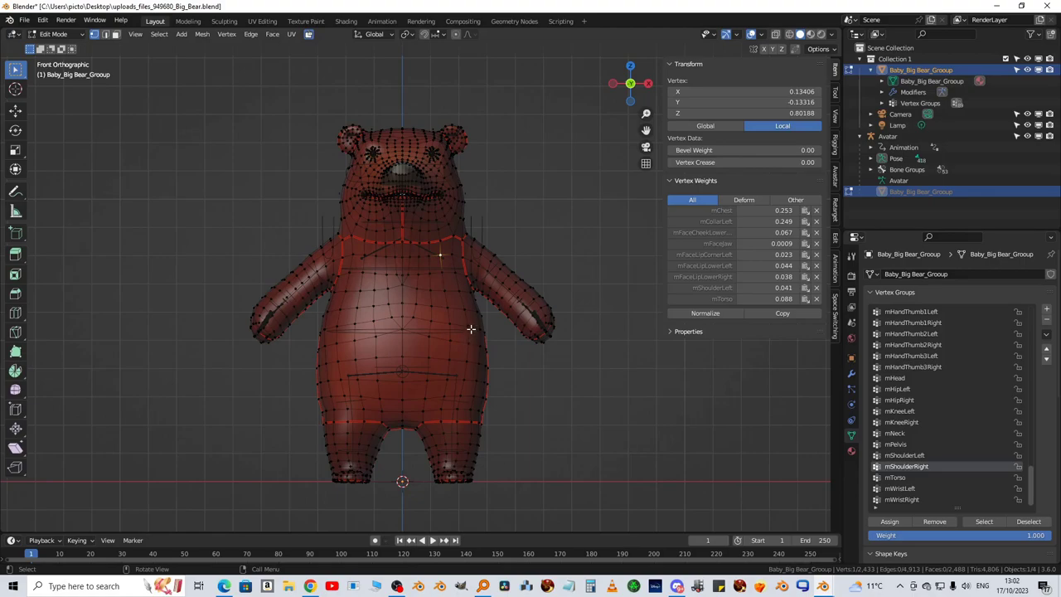
pyautogui.press('a')
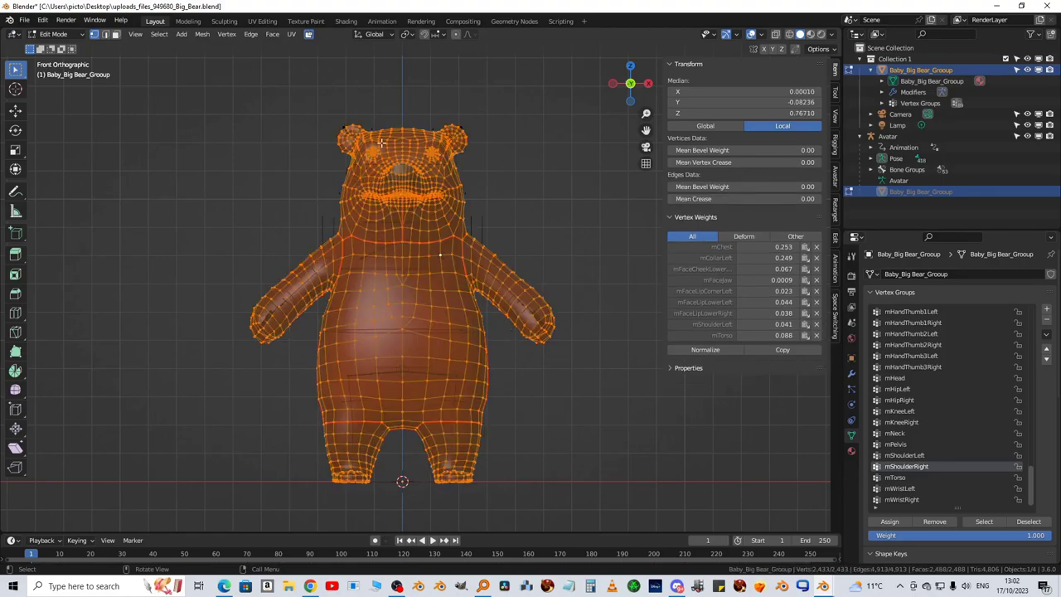
# Apply Limit Total with All Groups subset and limit 4 to every bear vertex
pyautogui.click(202, 34)
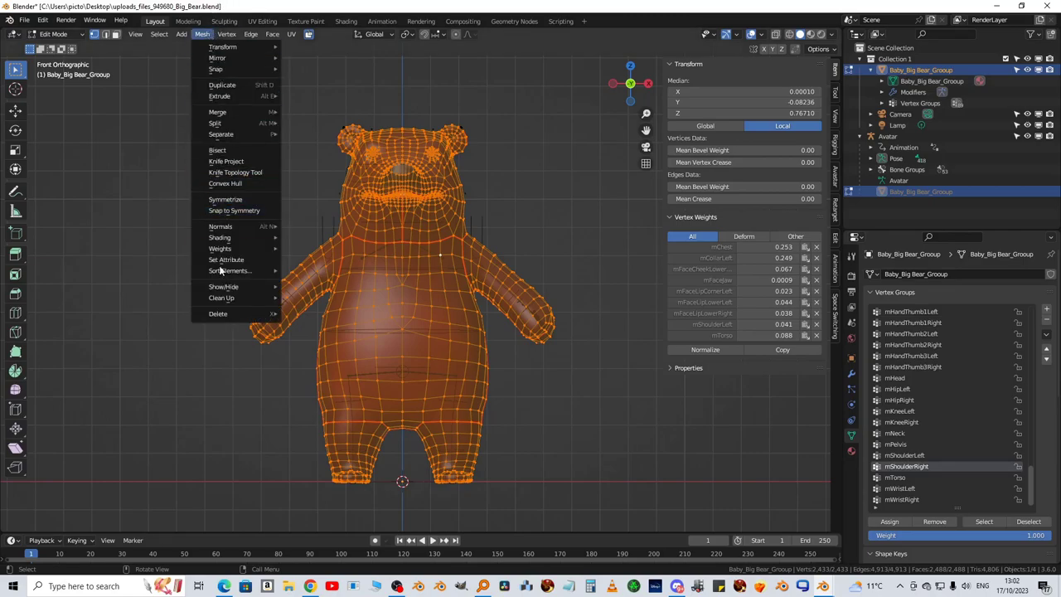
pyautogui.moveTo(224, 251)
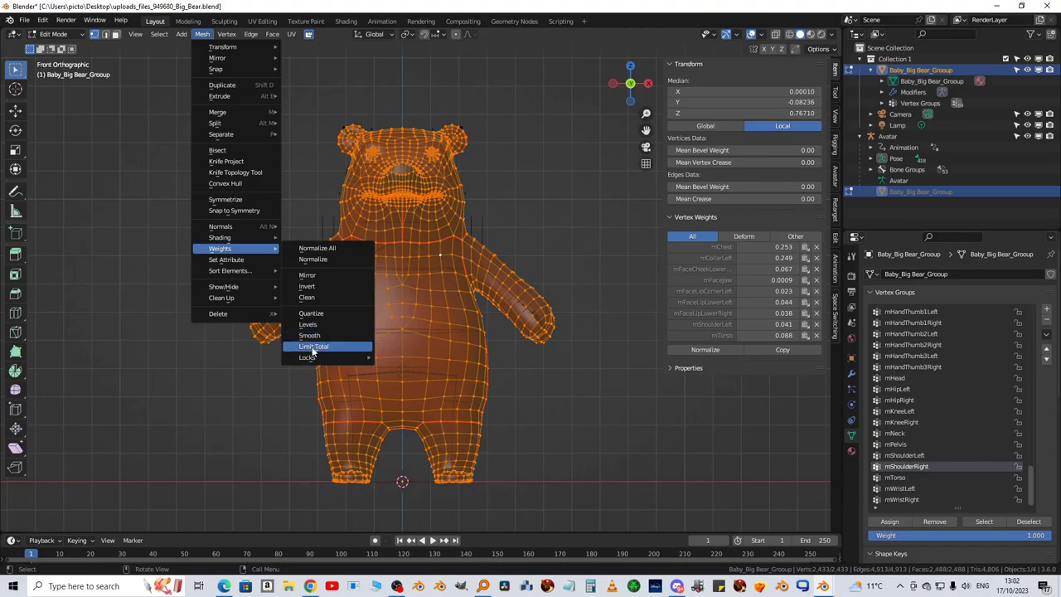
pyautogui.click(312, 346)
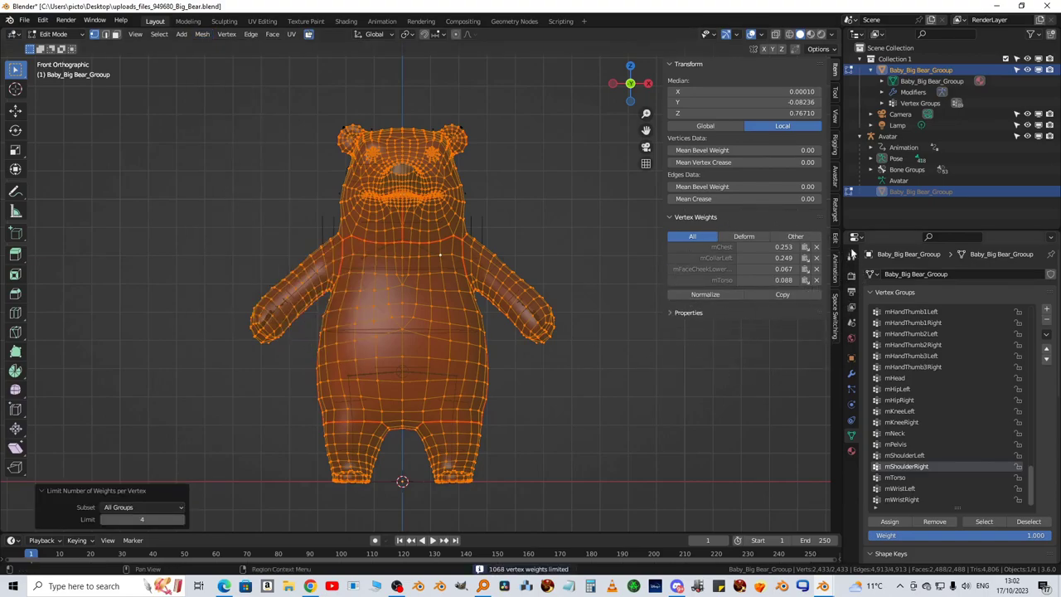
pyautogui.scroll(2, 545, 229)
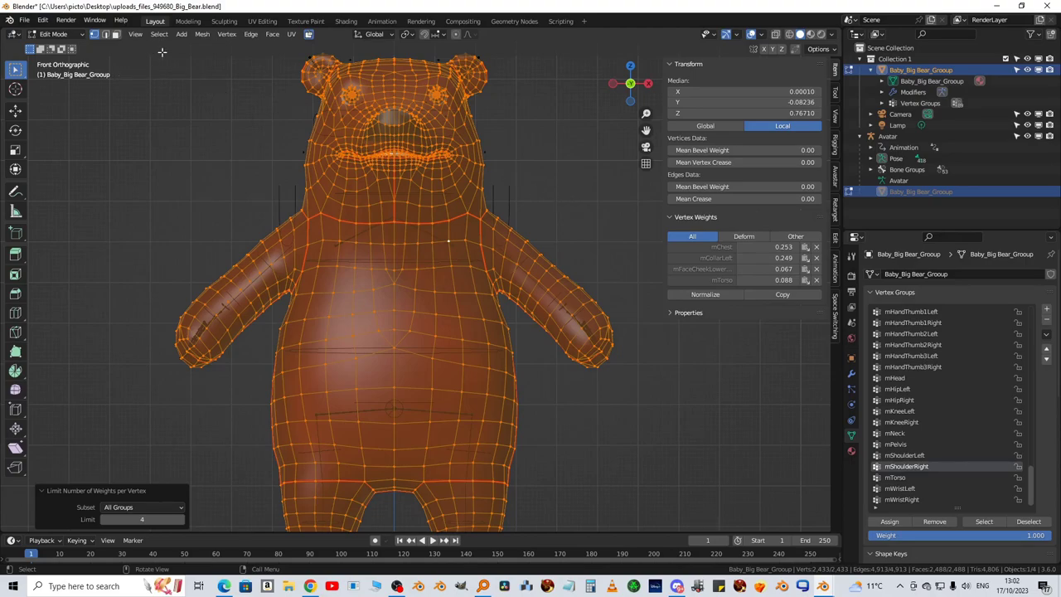
# Normalize All weights over Deform Pose Bones with Lock Active off, then deselect everything
pyautogui.click(202, 34)
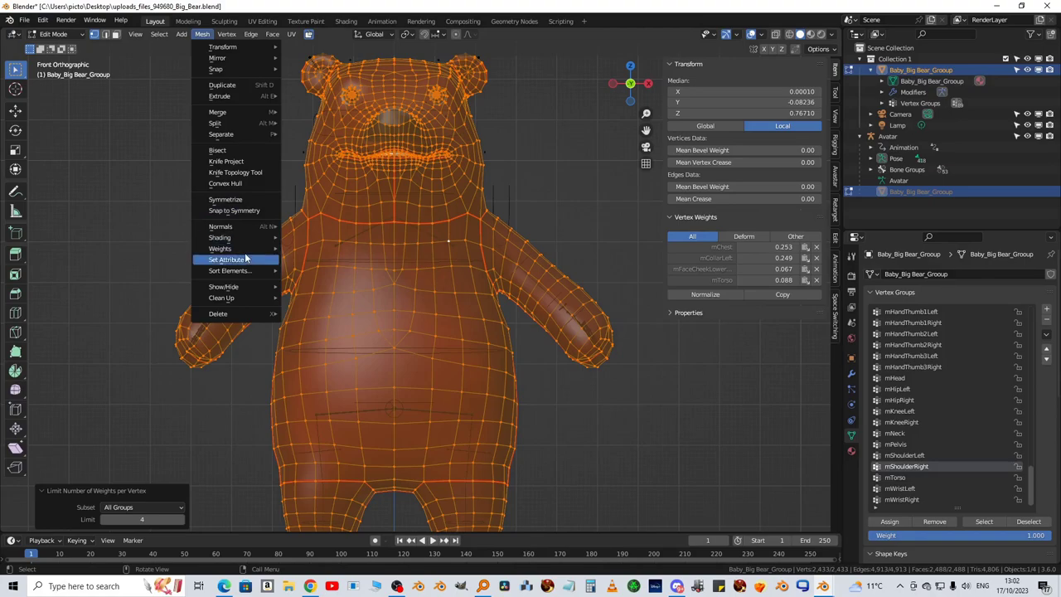
pyautogui.moveTo(242, 247)
pyautogui.click(321, 248)
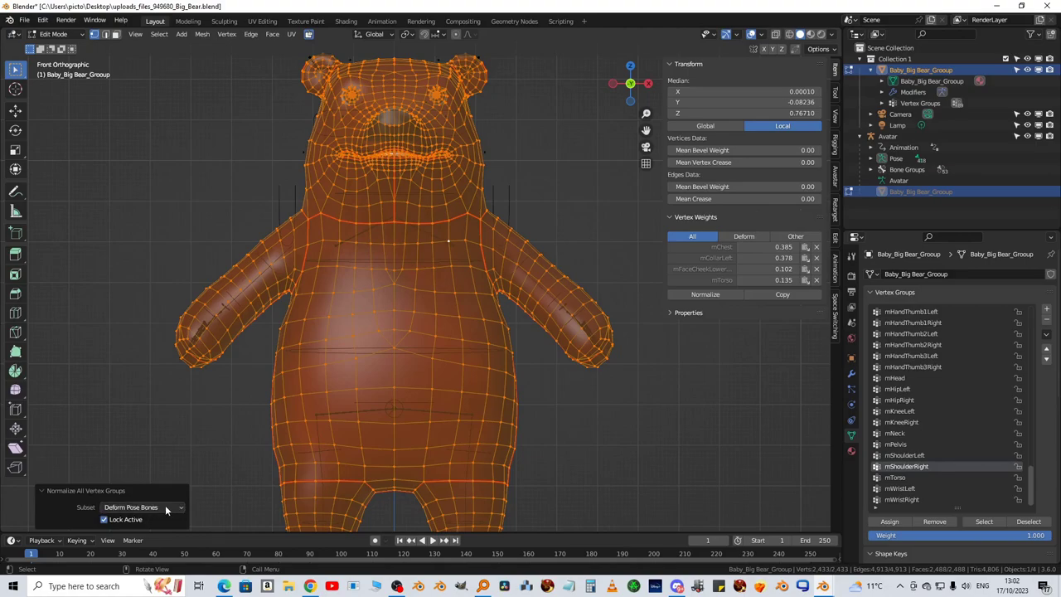
pyautogui.click(104, 520)
pyautogui.click(613, 455)
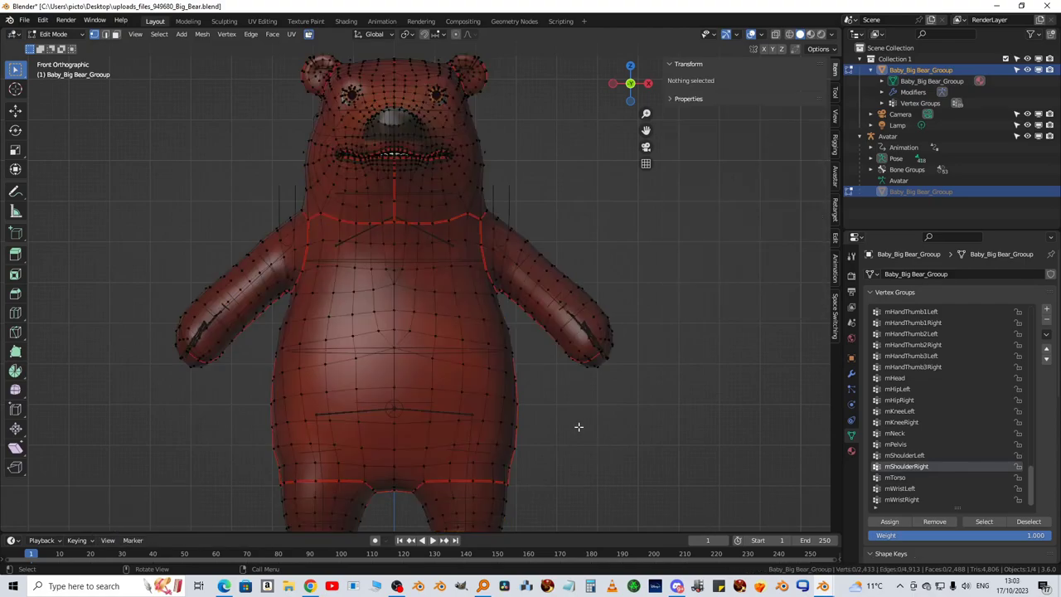
# Return to Object Mode and pick the Avatar armature to pose its bones
pyautogui.press('Tab')
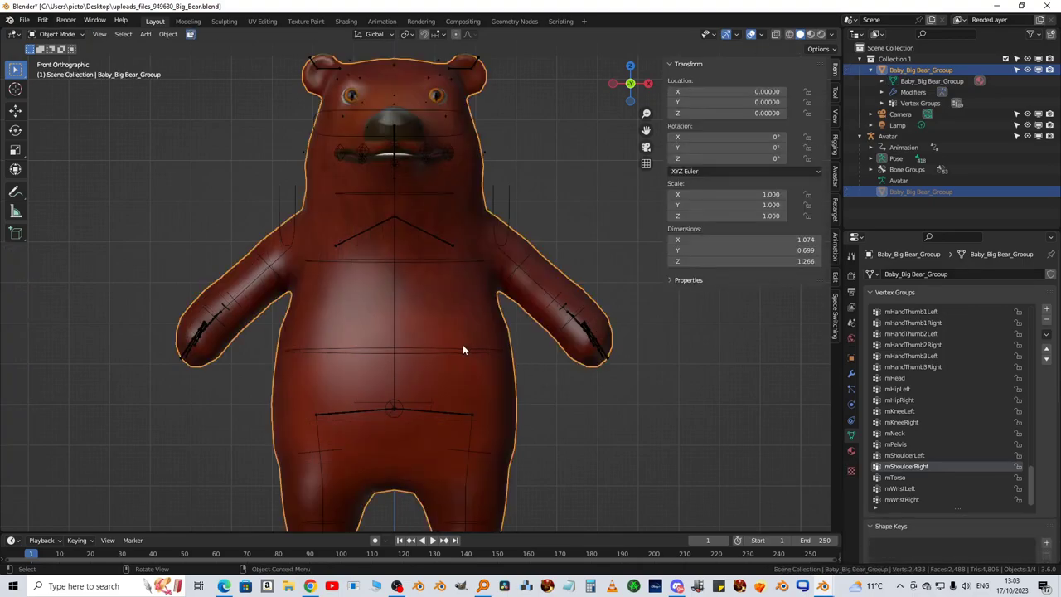
pyautogui.moveTo(490, 421); pyautogui.dragTo(521, 324, button='middle')
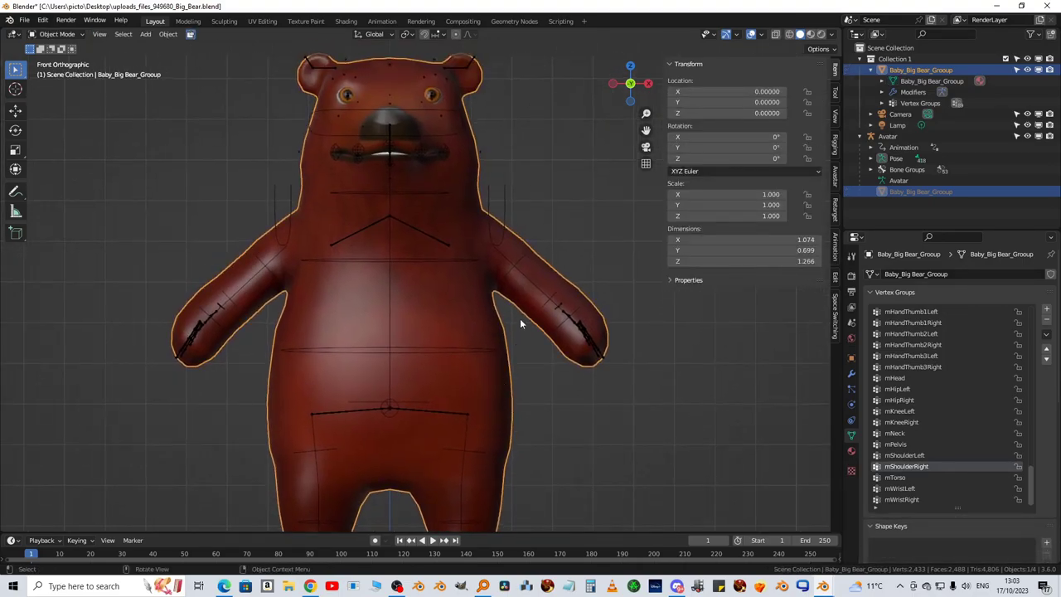
pyautogui.click(504, 198)
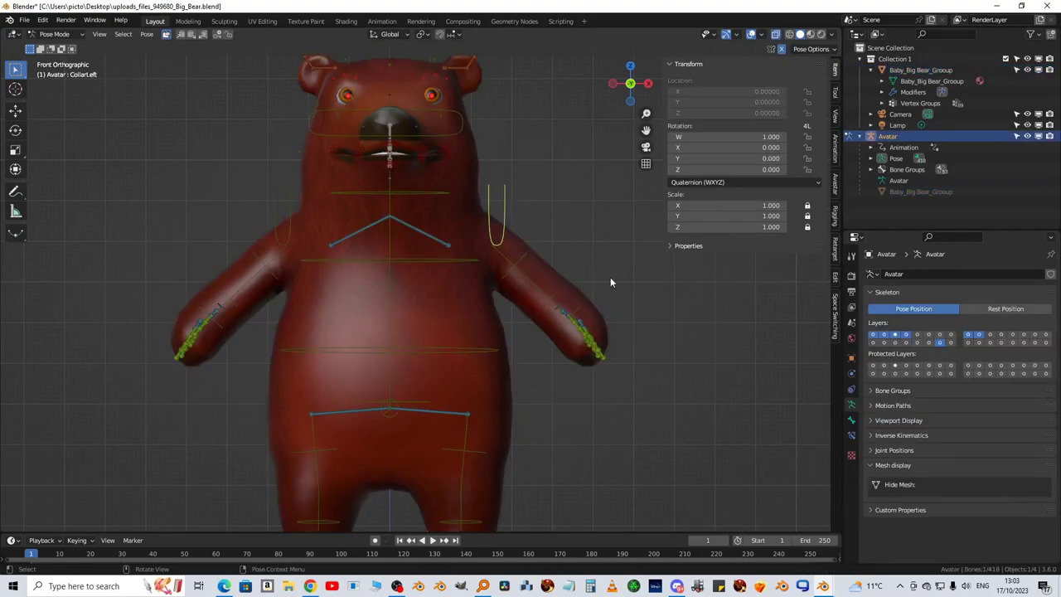
# Try and undo a CollarLeft rotation, then raise the arms by rotating ShoulderLeft -64.1°
pyautogui.press('r')
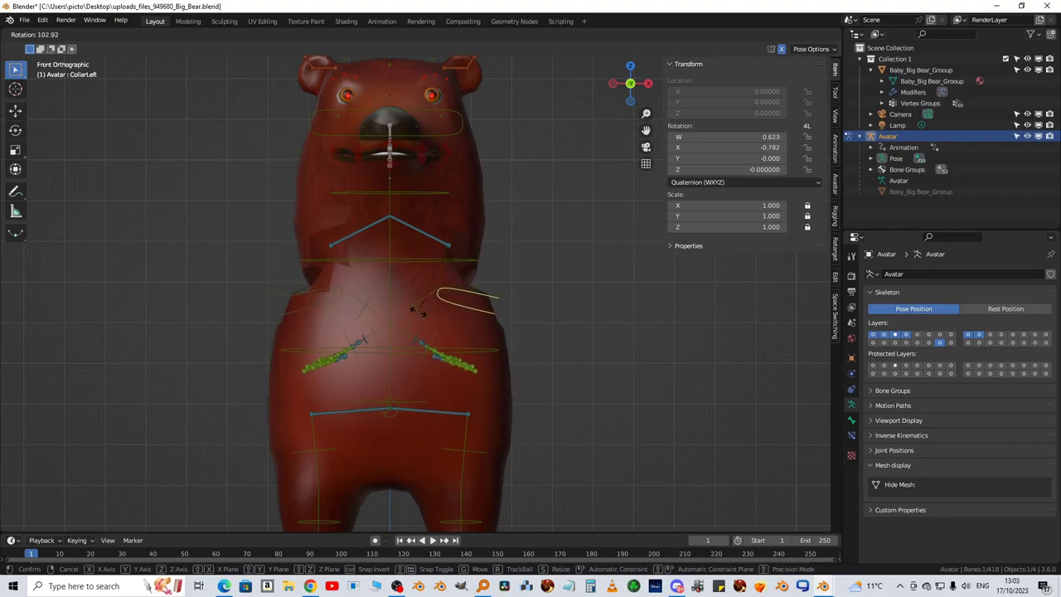
pyautogui.click(355, 250)
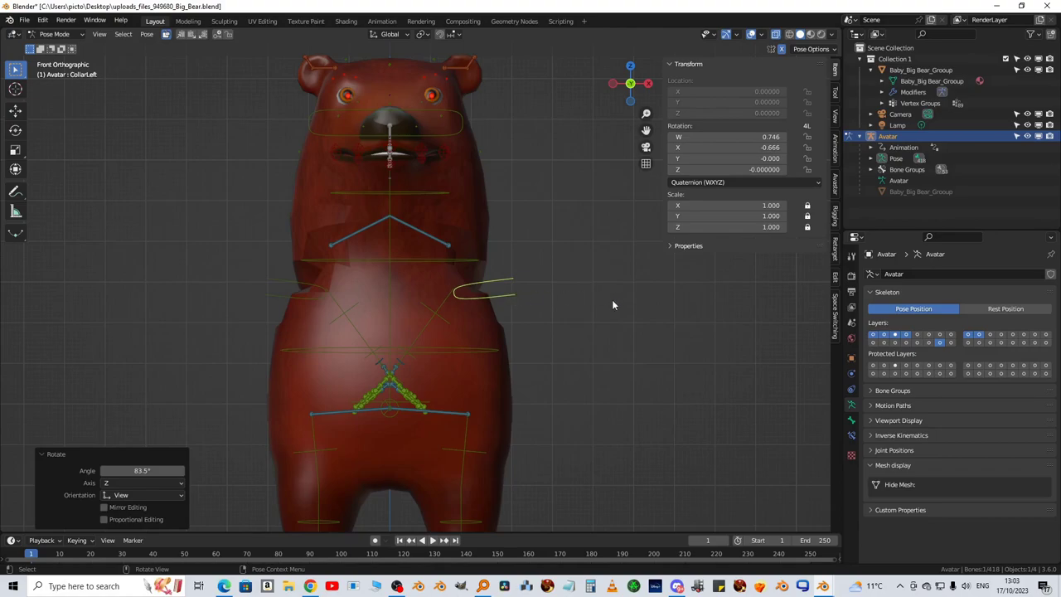
pyautogui.hotkey('ctrl', 'z')
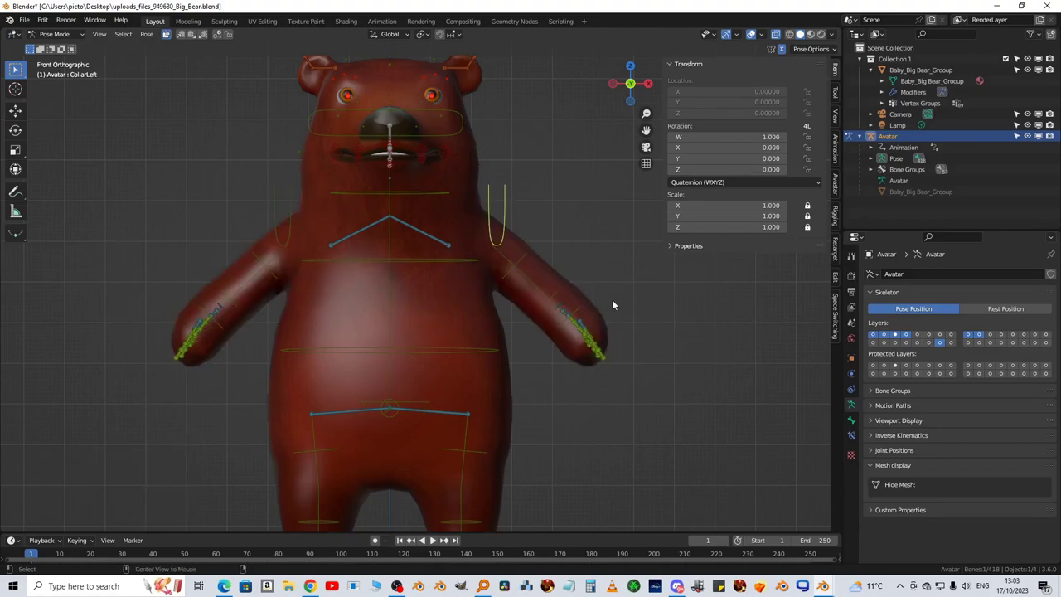
pyautogui.click(526, 261)
pyautogui.press('r')
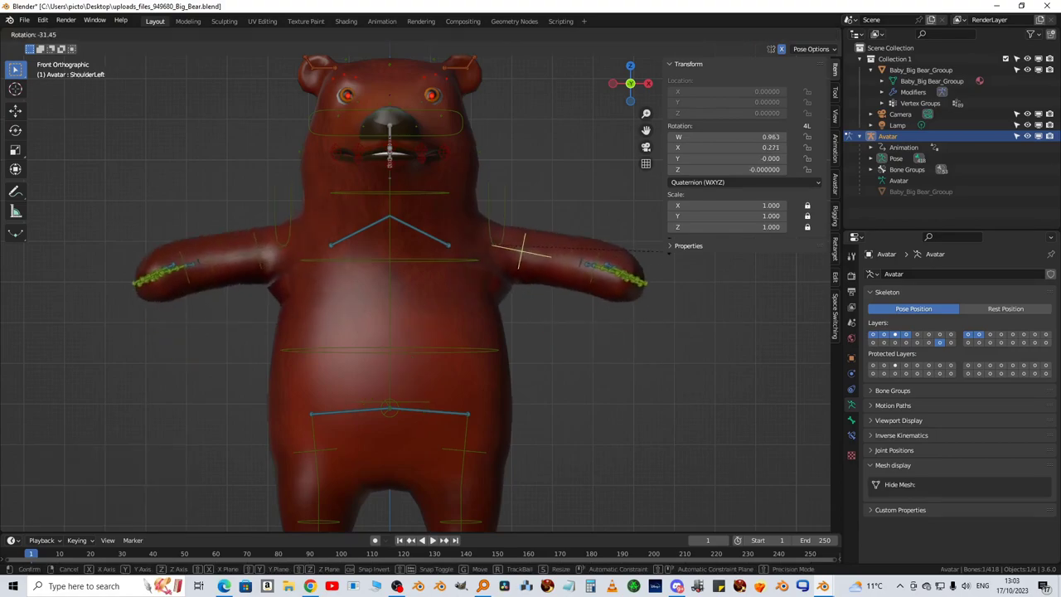
pyautogui.click(631, 161)
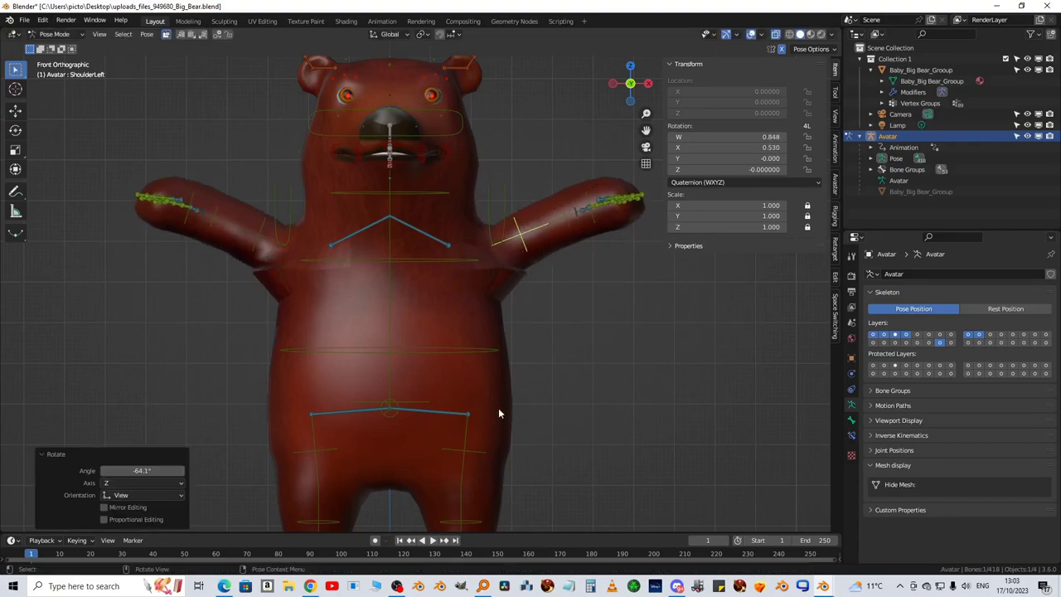
pyautogui.scroll(-2, 507, 413)
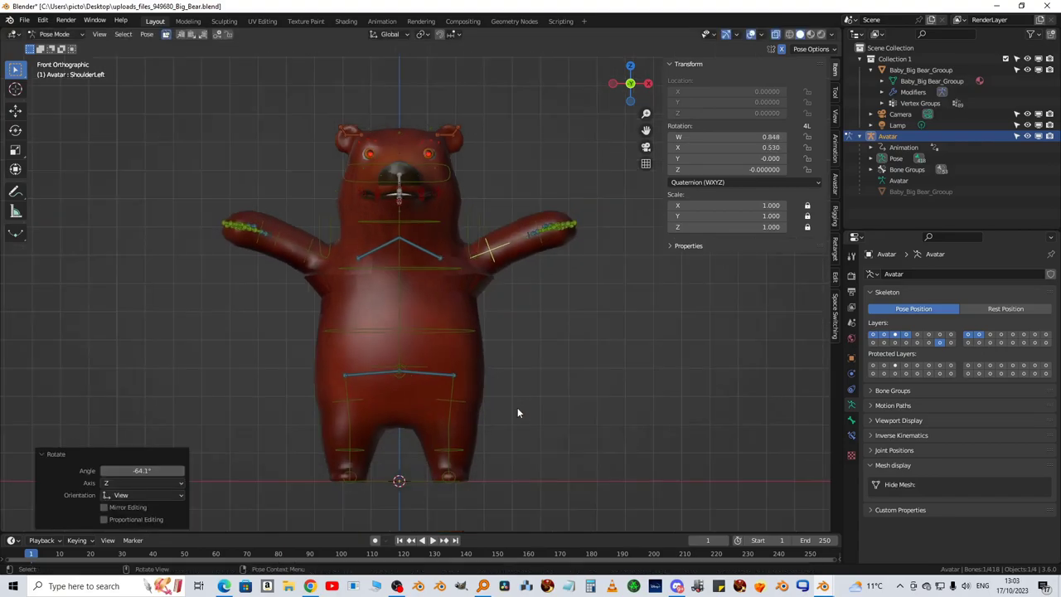
# Rotate the HipLeft bone to spread the legs, then reset it to rest
pyautogui.click(463, 402)
pyautogui.press('r')
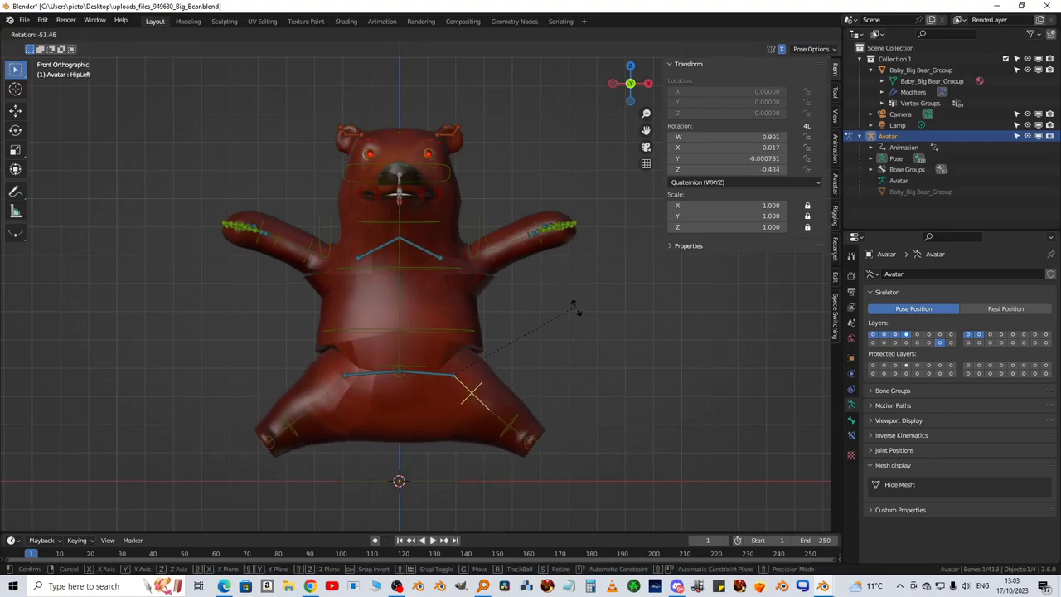
pyautogui.click(572, 304)
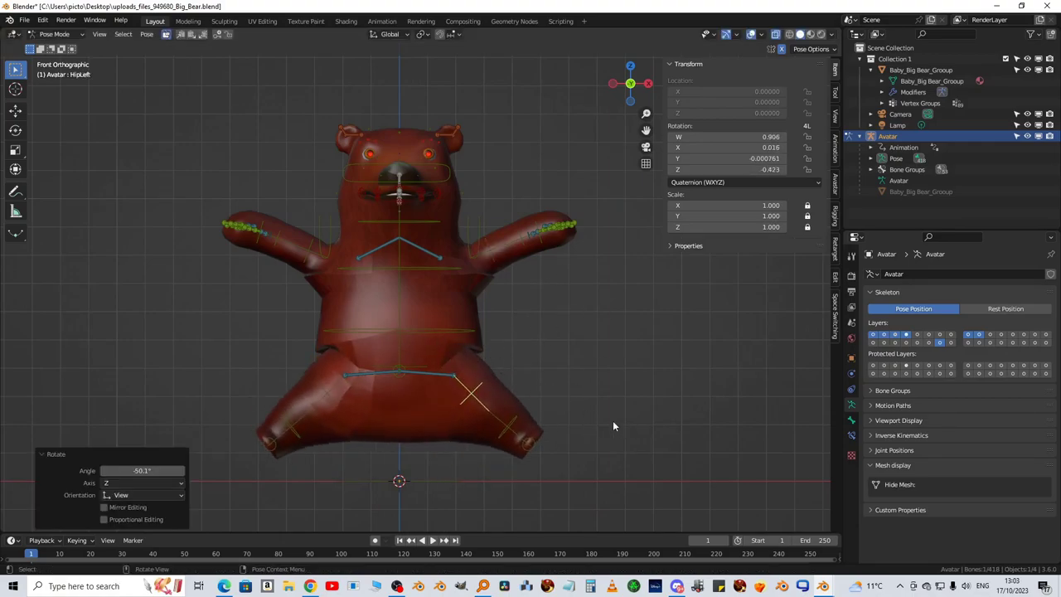
pyautogui.hotkey('alt', 'r')
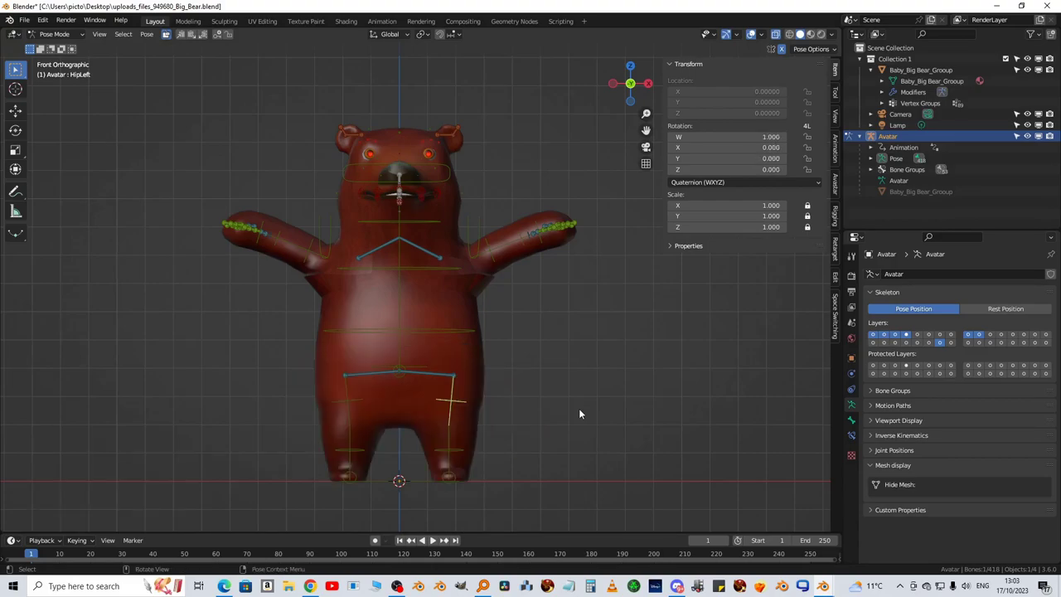
# From the right side view, rotate HipLeft 83.3° forward into a sit and orbit to inspect the hip
pyautogui.press('KP_3')
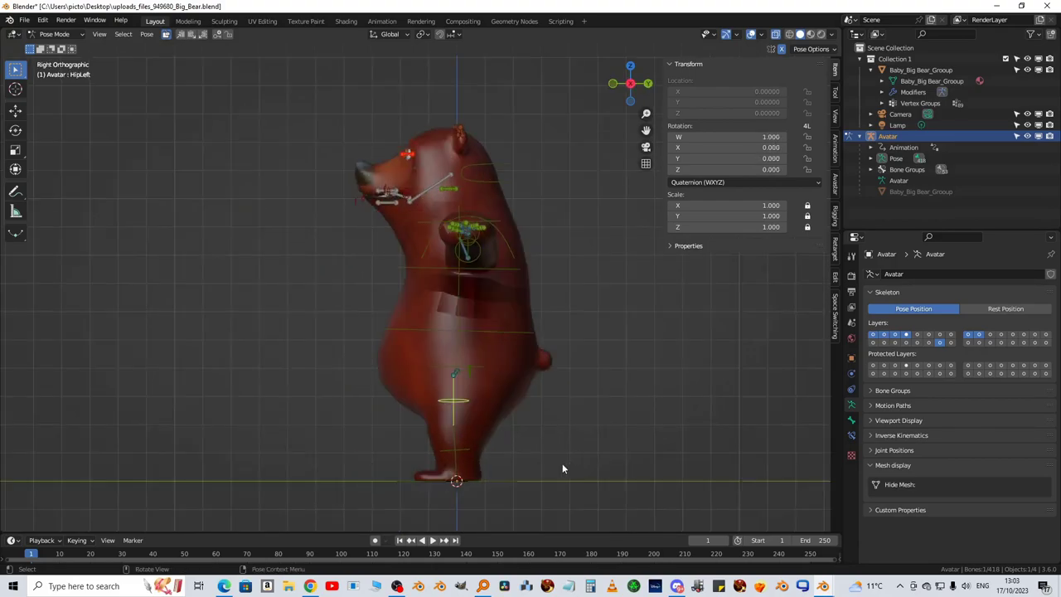
pyautogui.press('r')
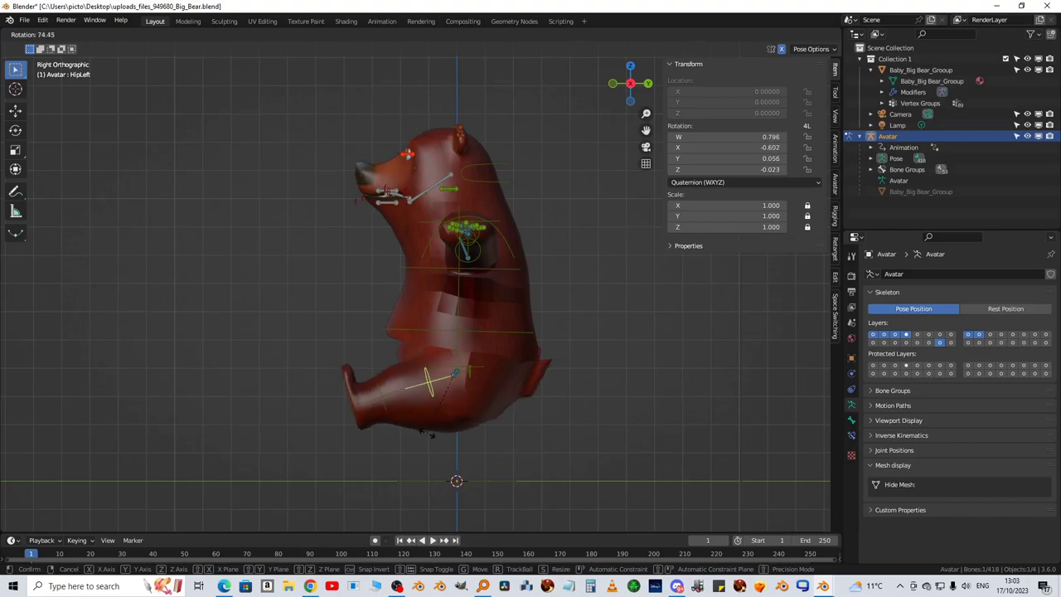
pyautogui.click(418, 428)
pyautogui.scroll(3, 448, 390)
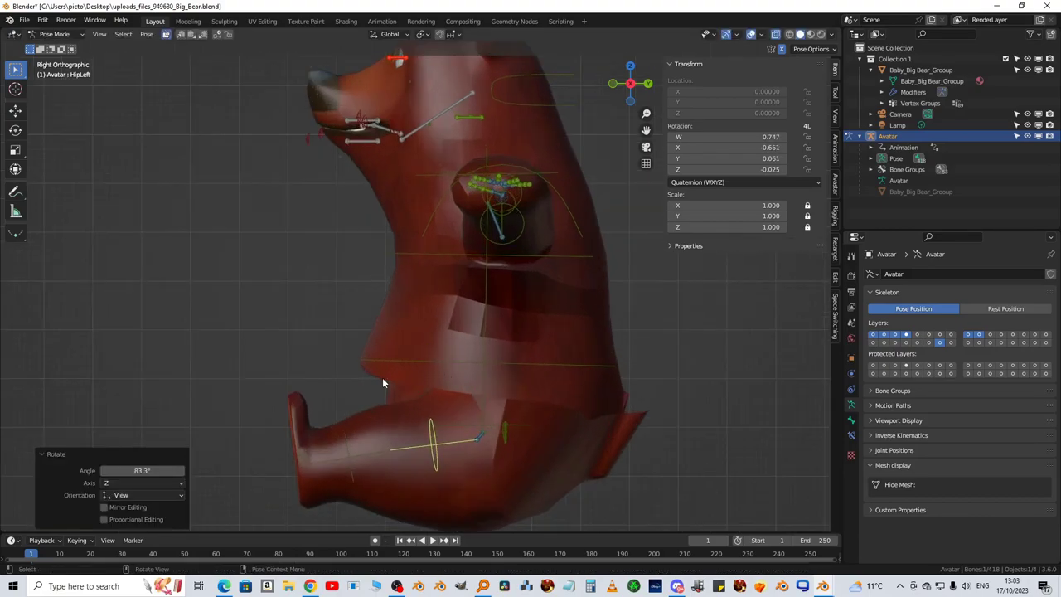
pyautogui.click(383, 380)
pyautogui.scroll(-3, 389, 380)
pyautogui.moveTo(399, 387); pyautogui.dragTo(507, 382, button='middle')
# Make Baby_Big_Bear_Group the active object again from the Outliner
pyautogui.scroll(2, 514, 382)
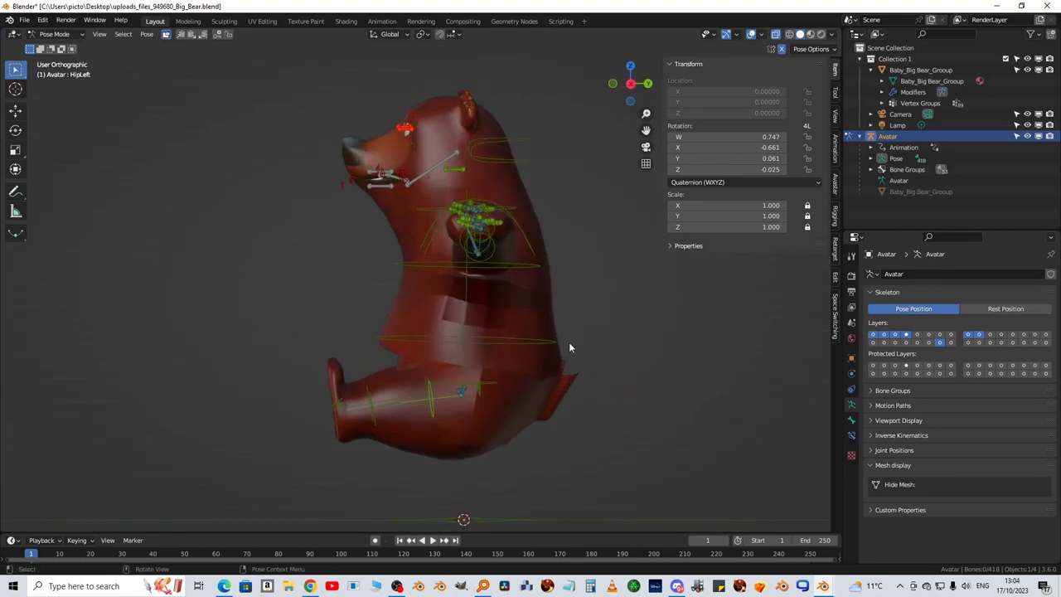
pyautogui.keyDown('shift'); pyautogui.scroll(-2, 569, 341); pyautogui.keyUp('shift')
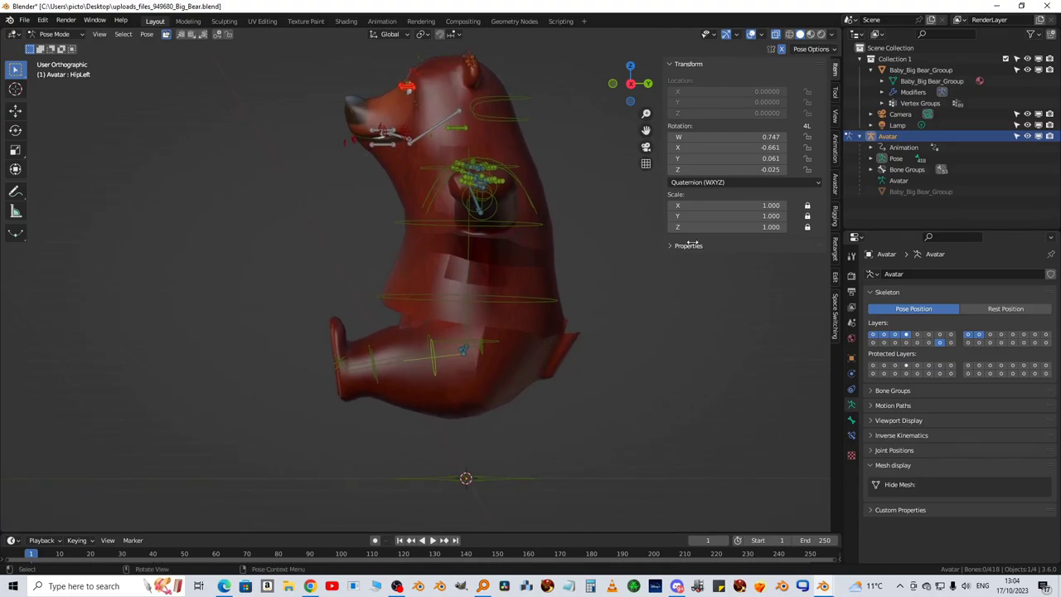
pyautogui.click(926, 193)
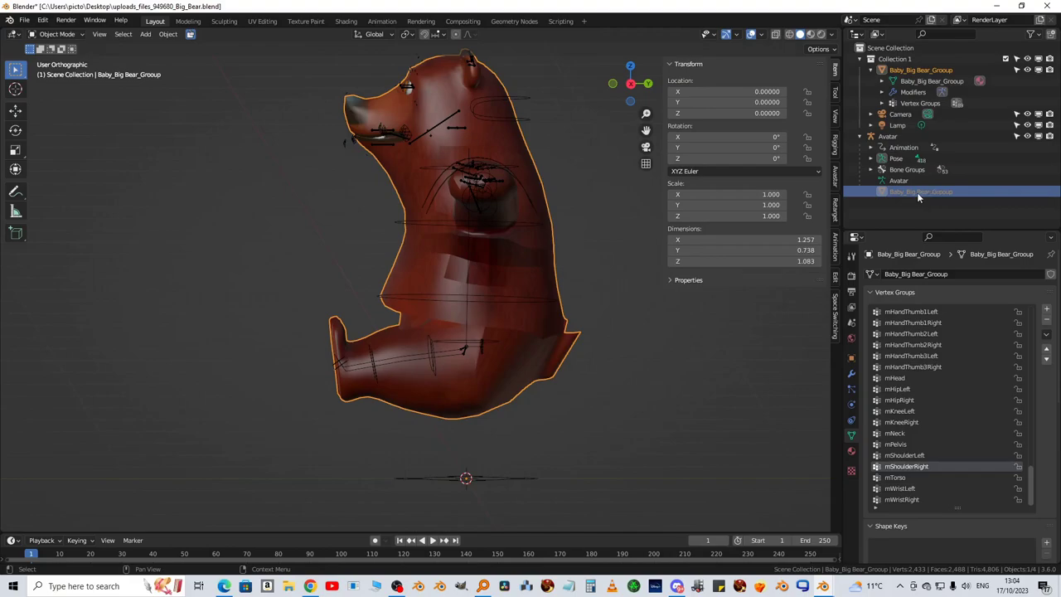
# Put Baby_Big_Bear_Group into Edit Mode and preview a loop cut across the bent left hip
pyautogui.click(55, 34)
pyautogui.click(58, 58)
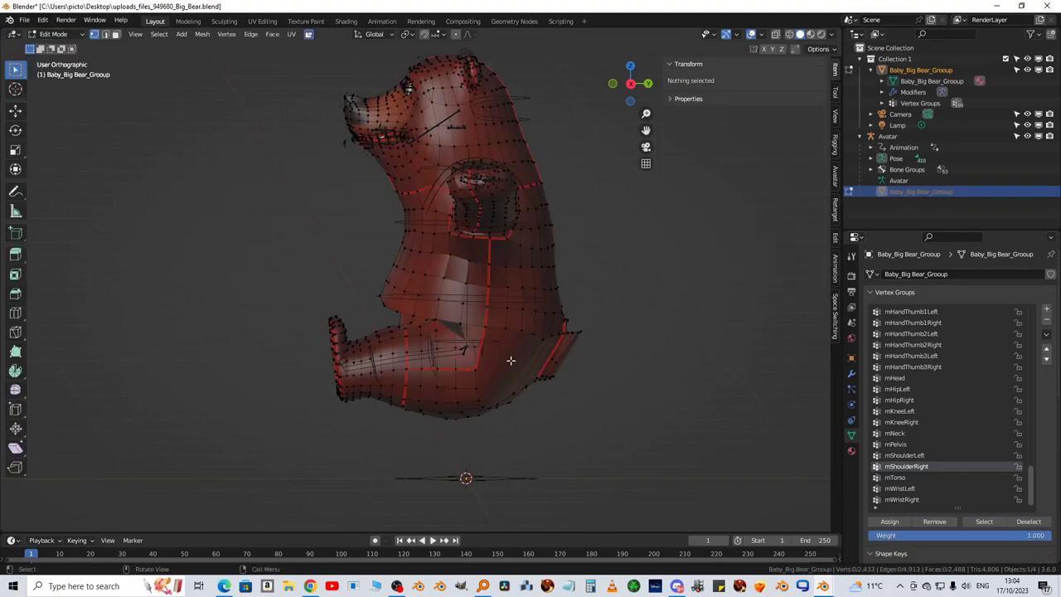
pyautogui.moveTo(510, 360); pyautogui.dragTo(454, 362, button='middle')
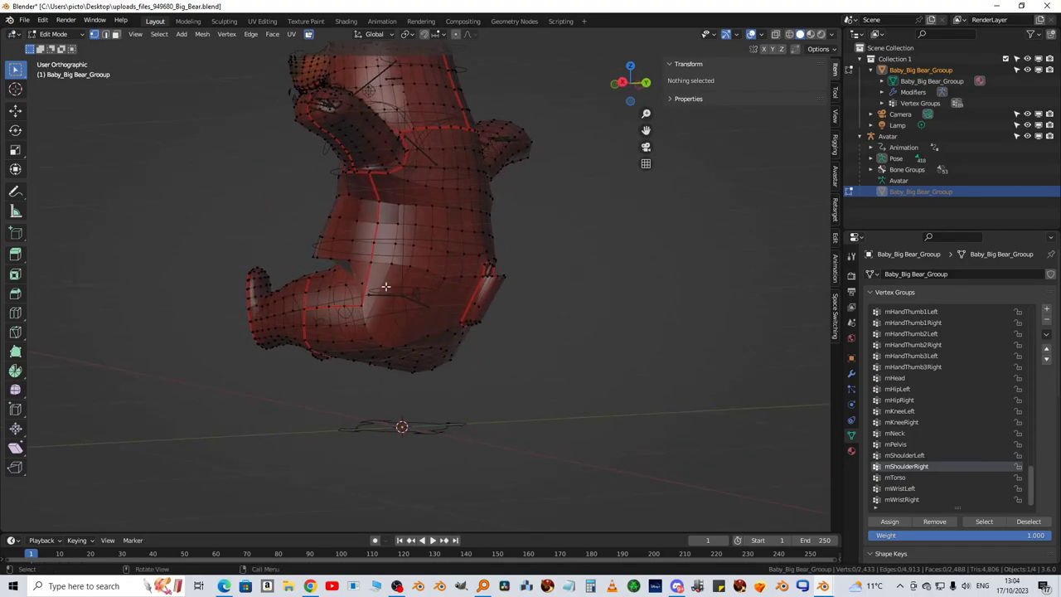
pyautogui.moveTo(374, 298); pyautogui.dragTo(419, 301, button='middle')
pyautogui.scroll(2, 448, 309)
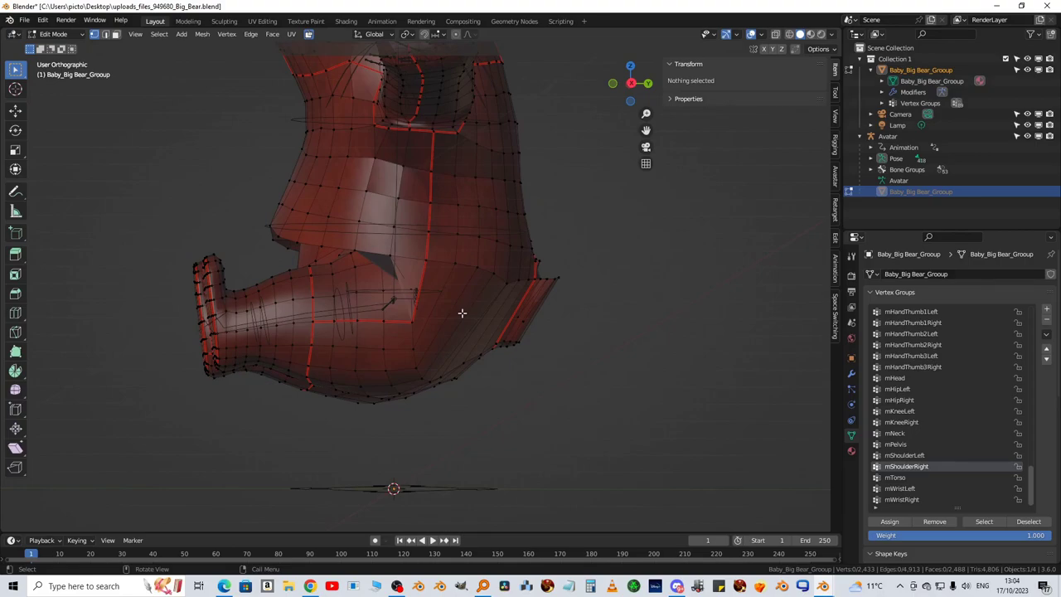
pyautogui.press('ctrl')
pyautogui.hotkey('ctrl', 'r')
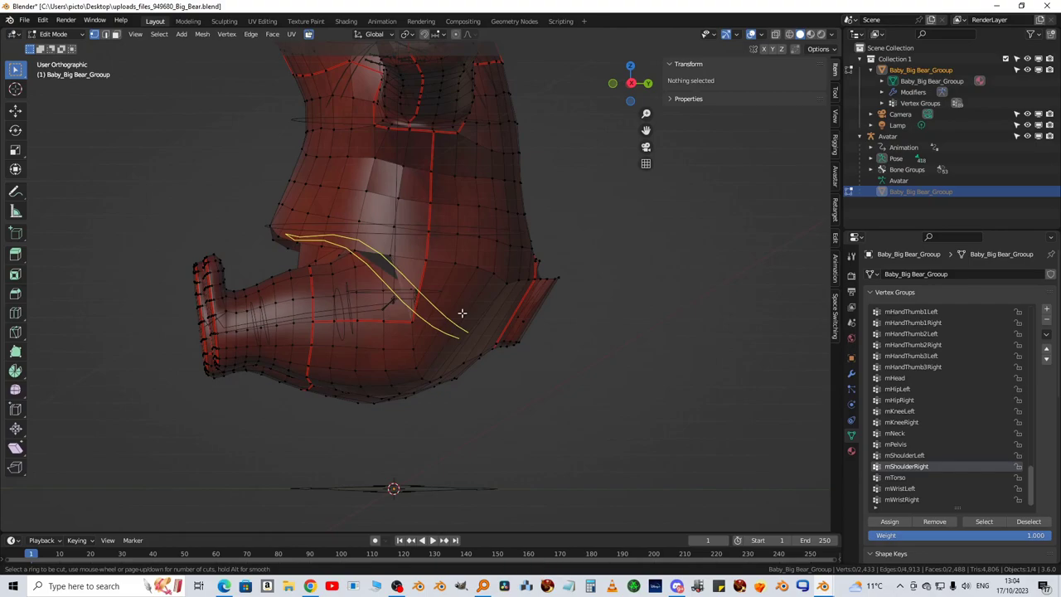
# Commit the centred multi-cut loop across the hip crease, then orbit to face the front
pyautogui.scroll(2, 461, 313)
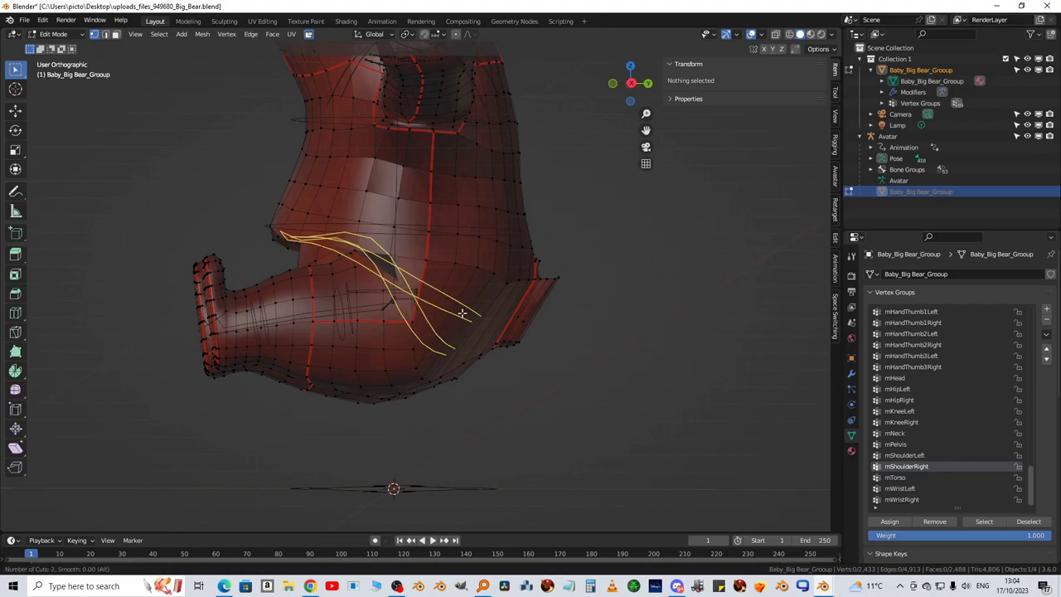
pyautogui.click(461, 312)
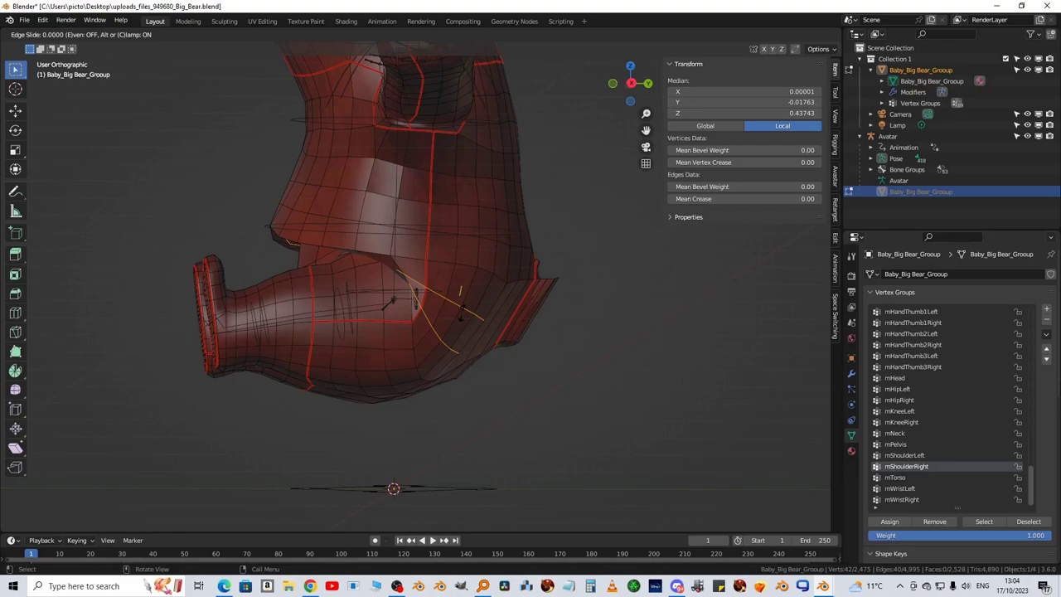
pyautogui.rightClick(462, 313)
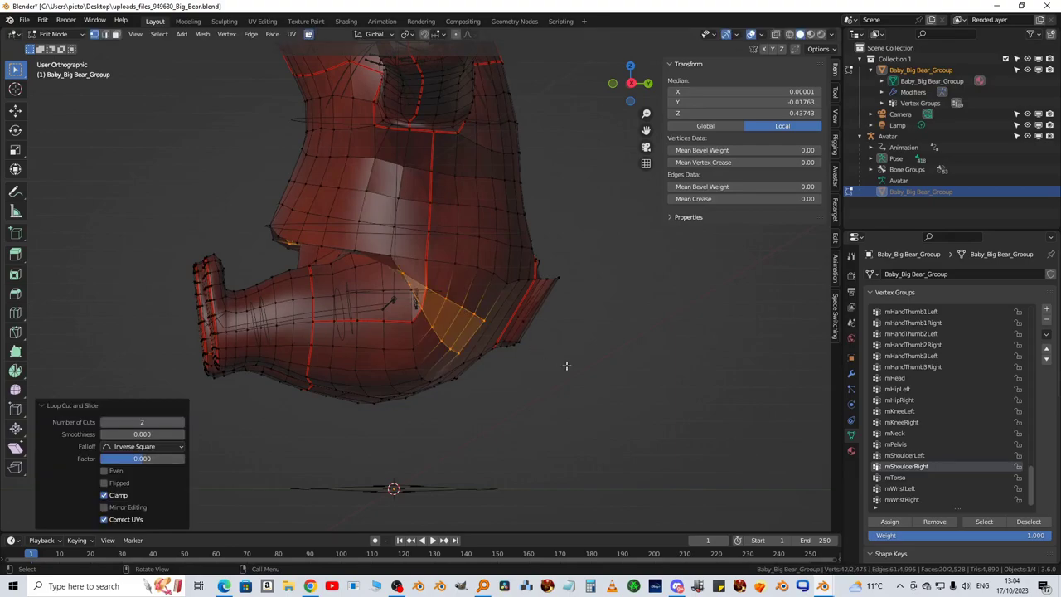
pyautogui.moveTo(566, 367); pyautogui.dragTo(466, 390, button='middle')
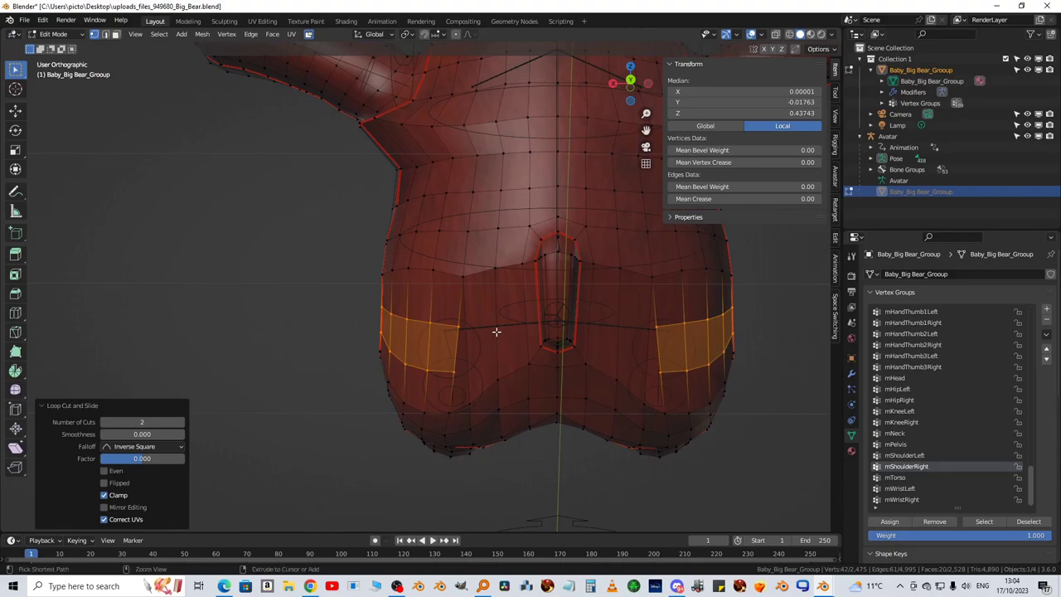
# Add a centred two-cut loop around the lower torso and view the new band from the side
pyautogui.hotkey('ctrl', 'r')
pyautogui.scroll(1, 496, 332)
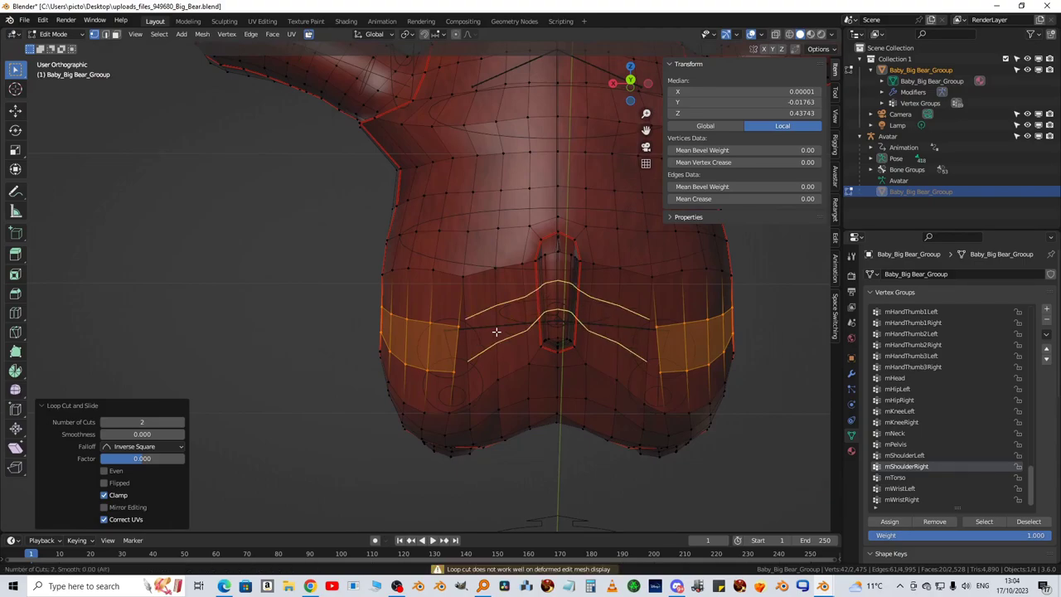
pyautogui.click(495, 332)
pyautogui.rightClick(496, 332)
pyautogui.moveTo(523, 369); pyautogui.dragTo(448, 319, button='middle')
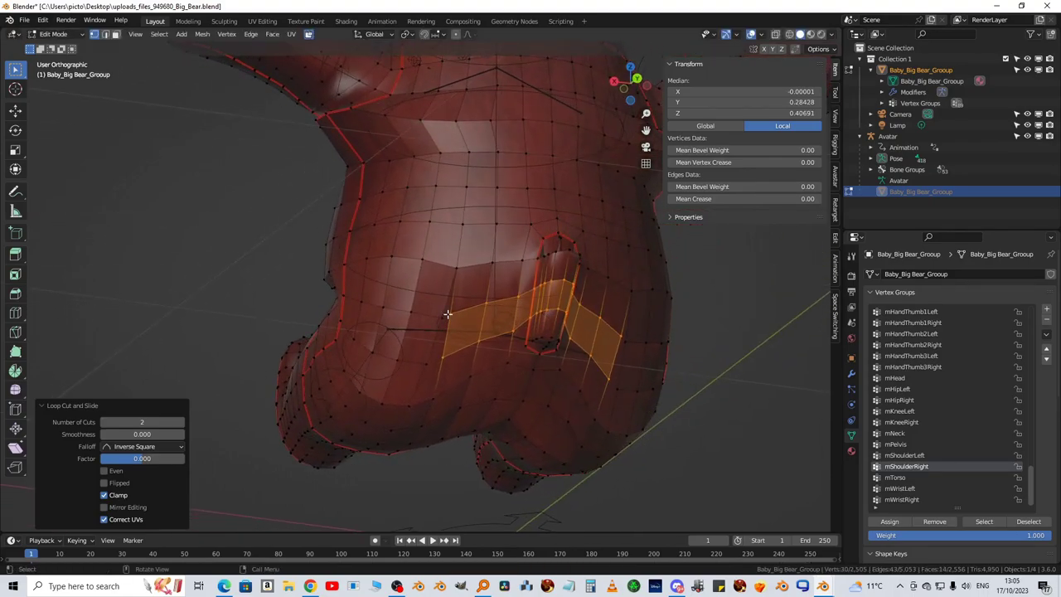
# Select individual left-hip vertices to read their values in the Vertex Weights panel
pyautogui.click(442, 316)
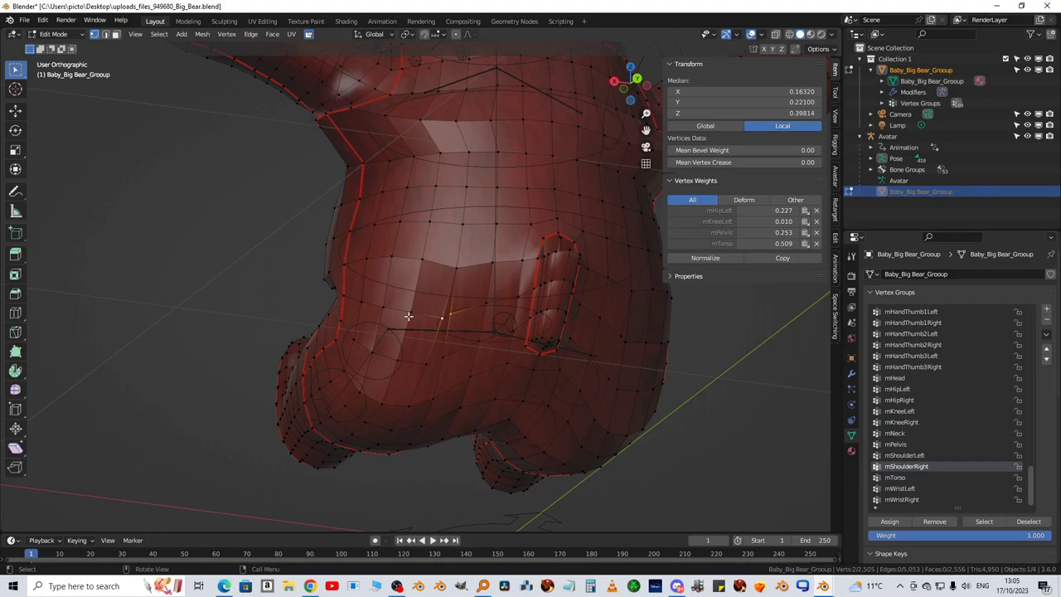
pyautogui.click(409, 316)
pyautogui.click(444, 354)
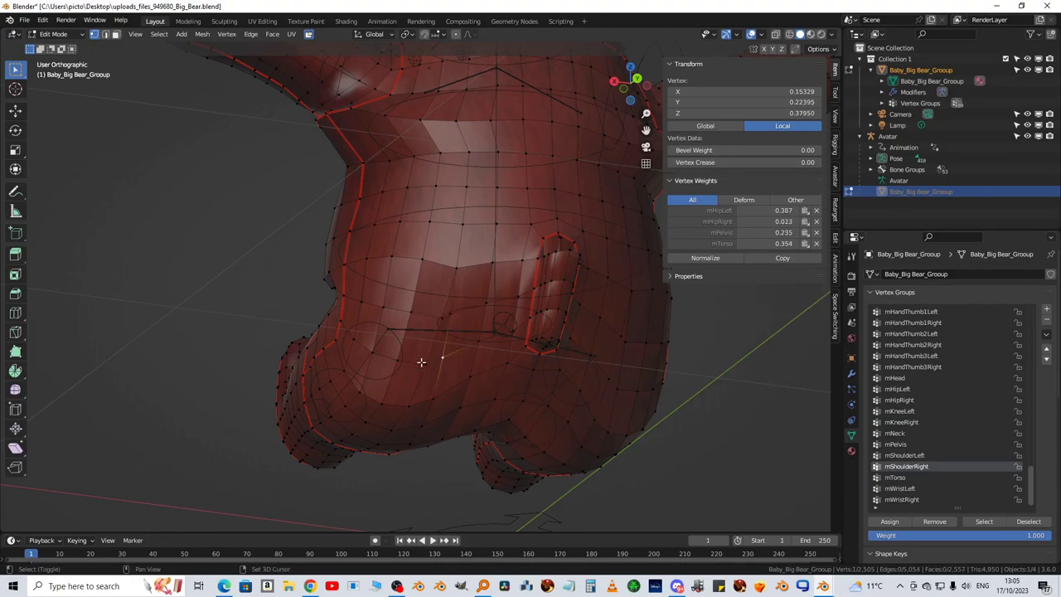
pyautogui.press('e')
pyautogui.press('Escape')
pyautogui.moveTo(422, 364); pyautogui.dragTo(398, 356, button='middle')
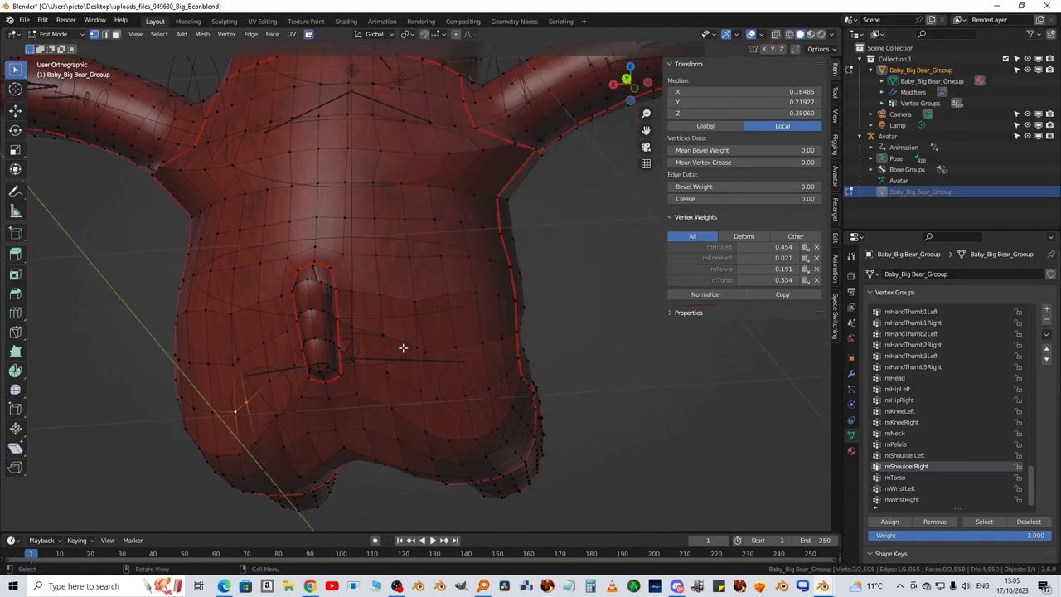
# Compare weights on several right-hip vertices, then return the bear mesh to Object Mode
pyautogui.click(424, 352)
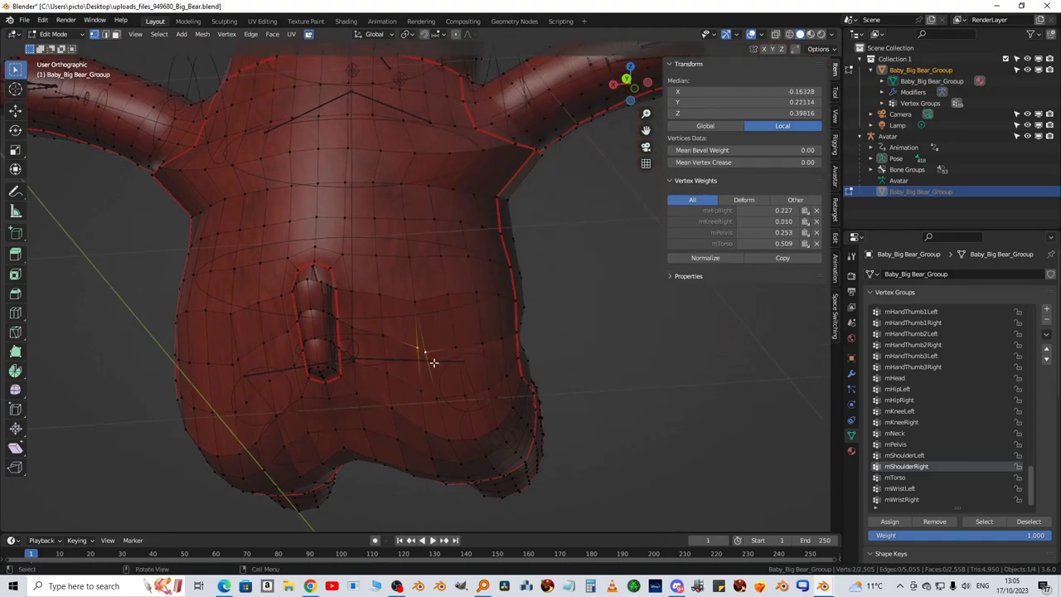
pyautogui.click(436, 372)
pyautogui.click(434, 388)
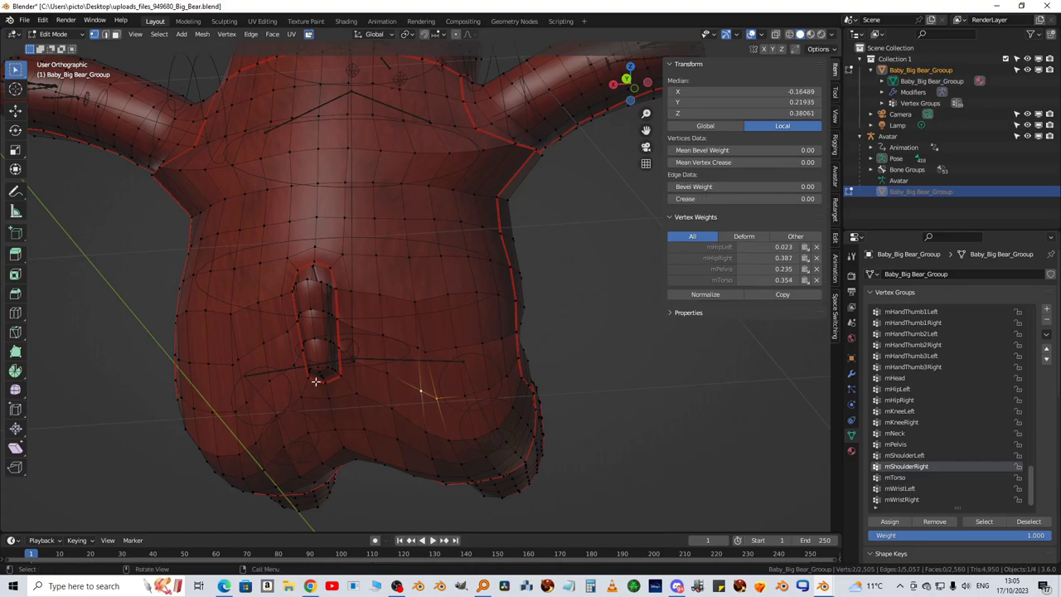
pyautogui.moveTo(318, 379); pyautogui.dragTo(440, 404, button='middle')
pyautogui.scroll(4, 478, 333)
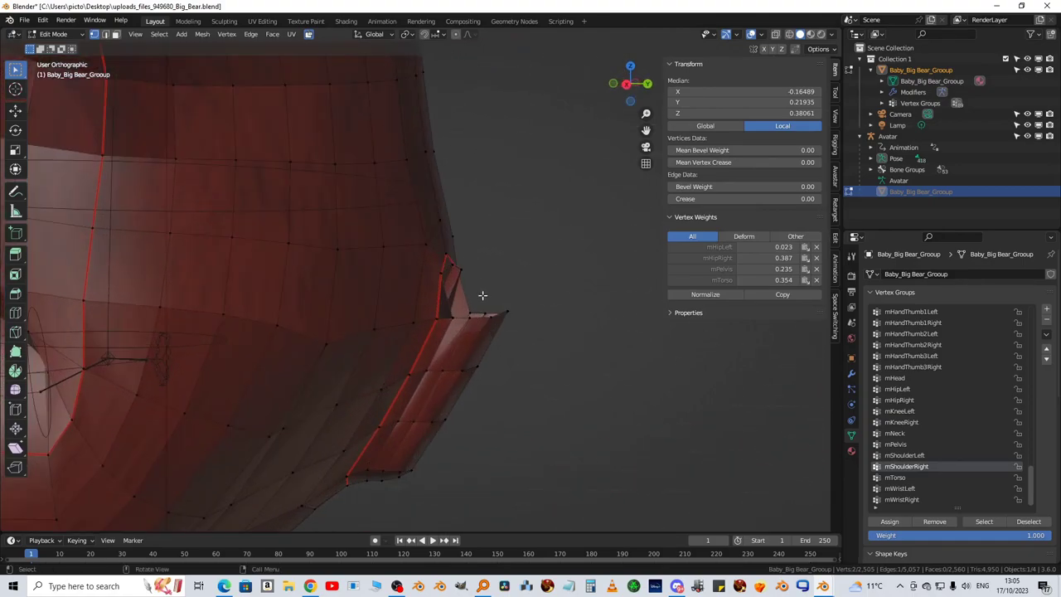
pyautogui.scroll(-4, 483, 295)
pyautogui.moveTo(476, 339); pyautogui.dragTo(502, 324, button='middle')
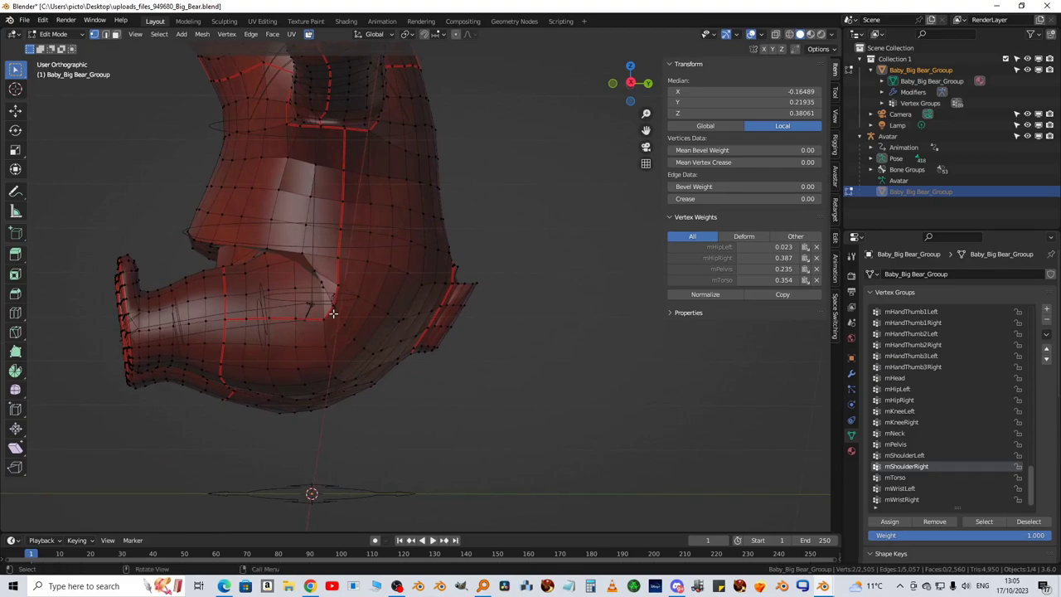
pyautogui.press('Tab')
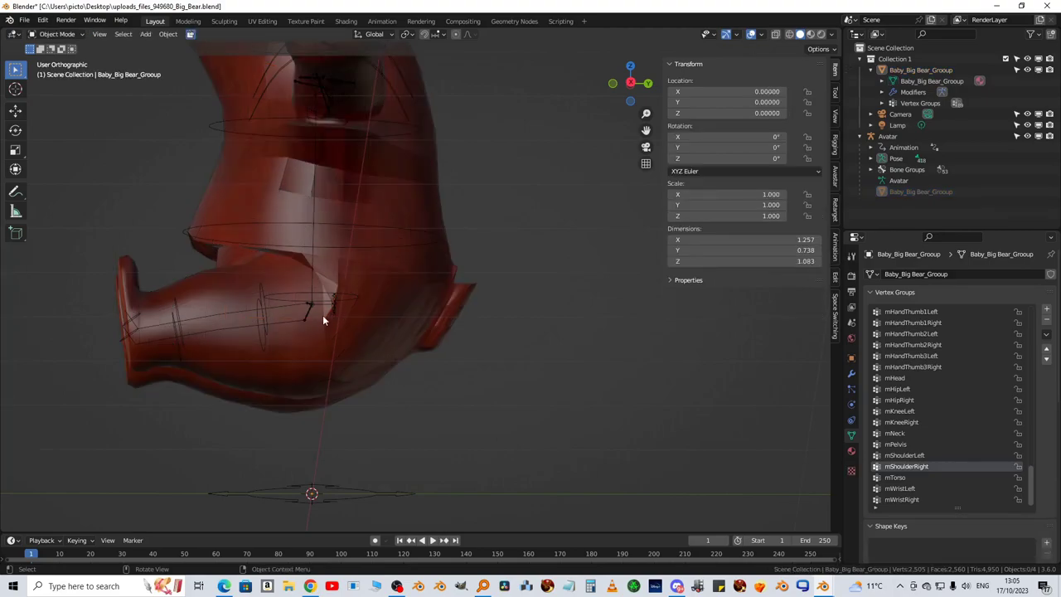
# In Pose Mode, clear the HipLeft bone's rotation with Alt+R so the leg hangs straight
pyautogui.click(265, 317)
pyautogui.hotkey('ctrl', 'Tab')
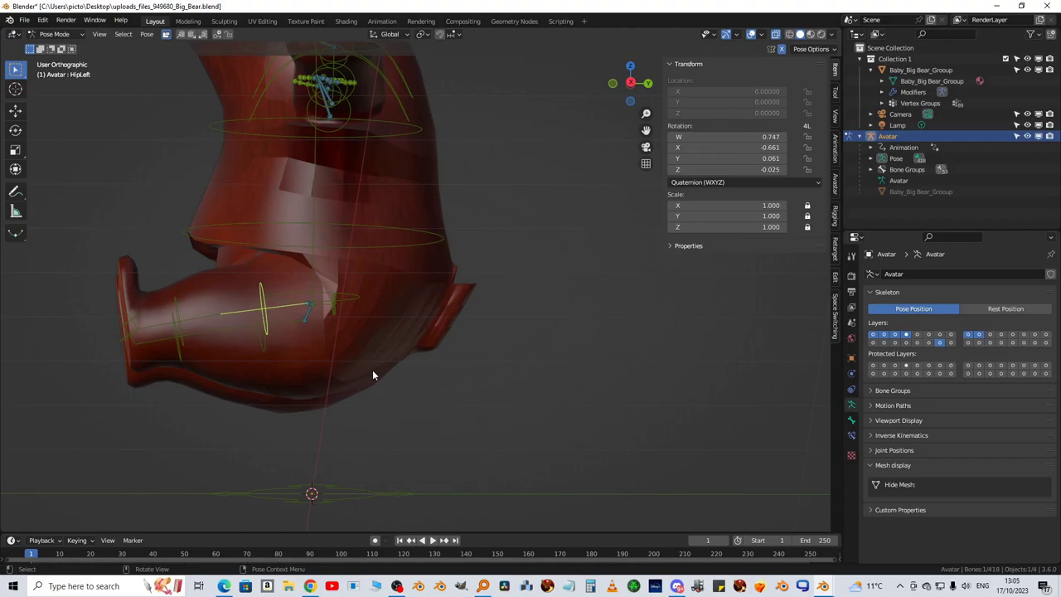
pyautogui.hotkey('alt', 'r')
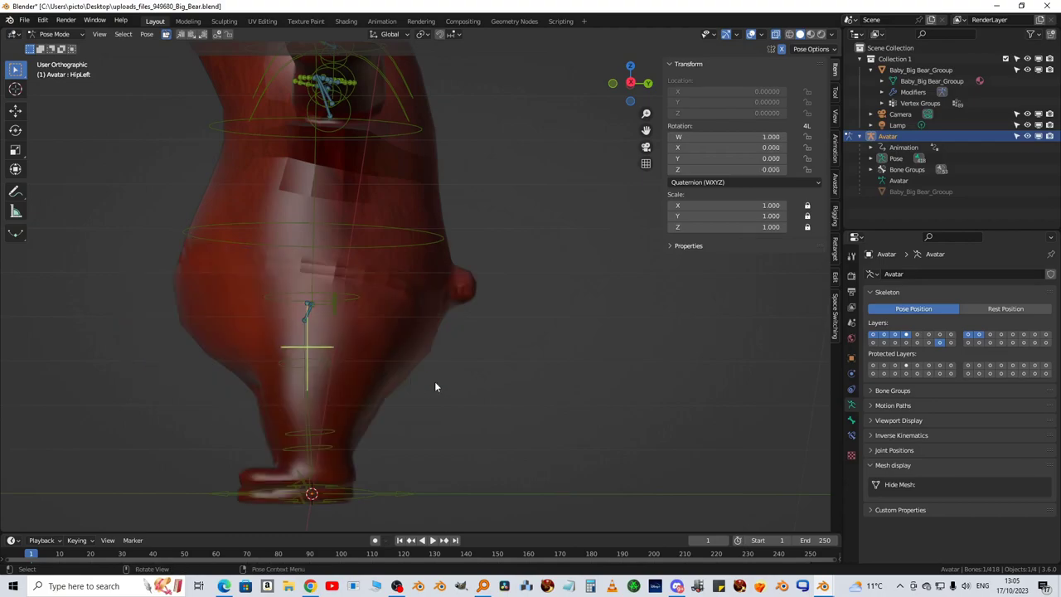
pyautogui.scroll(2, 530, 406)
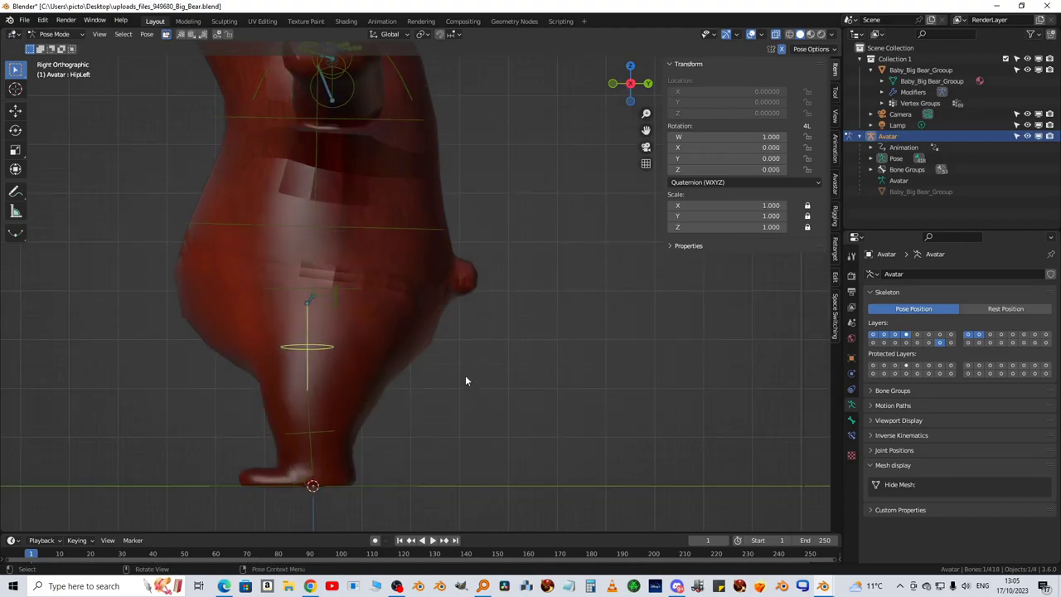
pyautogui.keyDown('alt'); pyautogui.moveTo(465, 374); pyautogui.dragTo(539, 398, button='middle'); pyautogui.keyUp('alt')
pyautogui.click(535, 387)
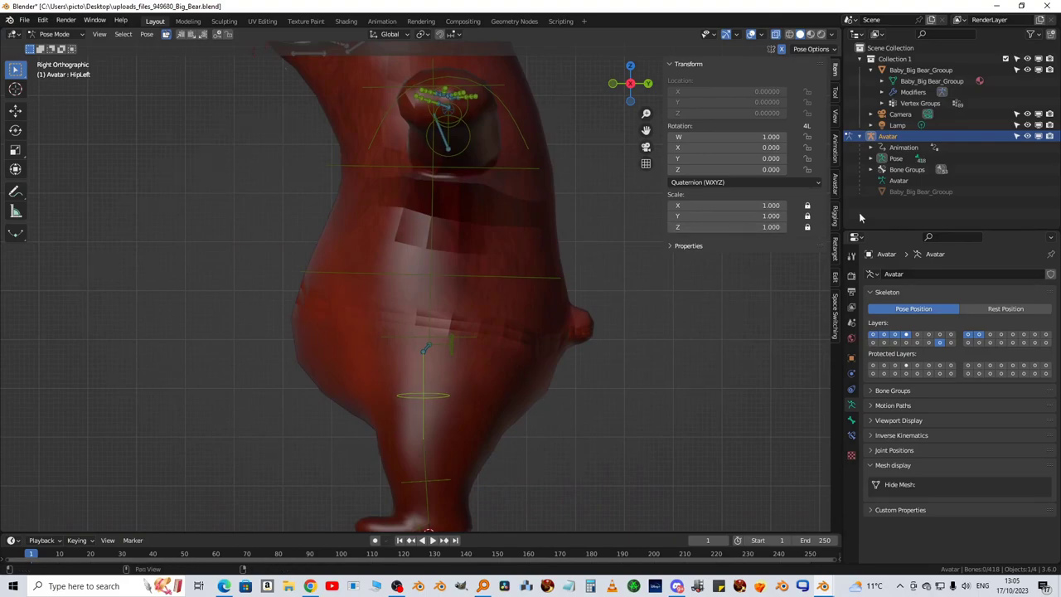
# Select the Baby_Big_Bear_Group mesh, enter Edit Mode, and orbit around the torso and arms
pyautogui.click(916, 191)
pyautogui.press('Tab')
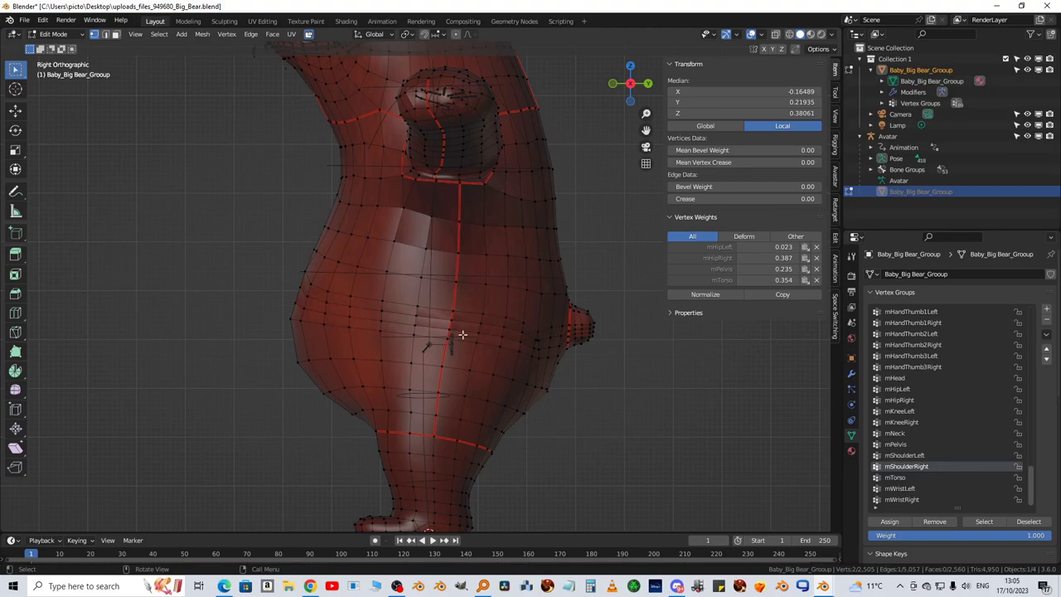
pyautogui.moveTo(527, 328); pyautogui.dragTo(569, 315, button='middle')
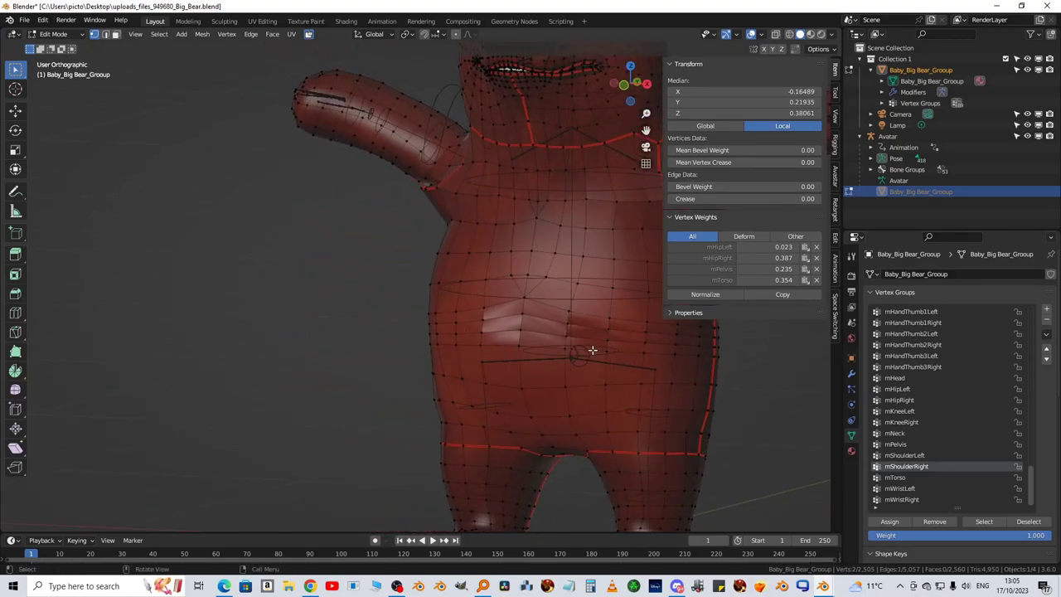
pyautogui.moveTo(593, 349); pyautogui.dragTo(495, 390, button='middle')
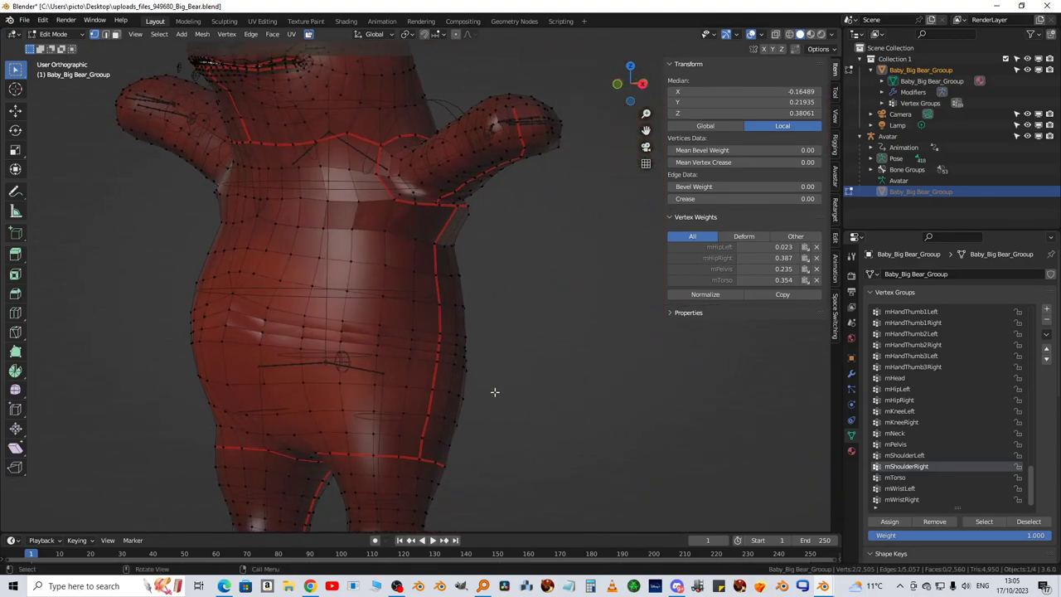
pyautogui.keyDown('shift'); pyautogui.moveTo(429, 360); pyautogui.dragTo(568, 363, button='middle'); pyautogui.keyUp('shift')
# Apply Shade Smooth to the whole bear mesh in Object Mode, then return to Edit Mode
pyautogui.press('Tab')
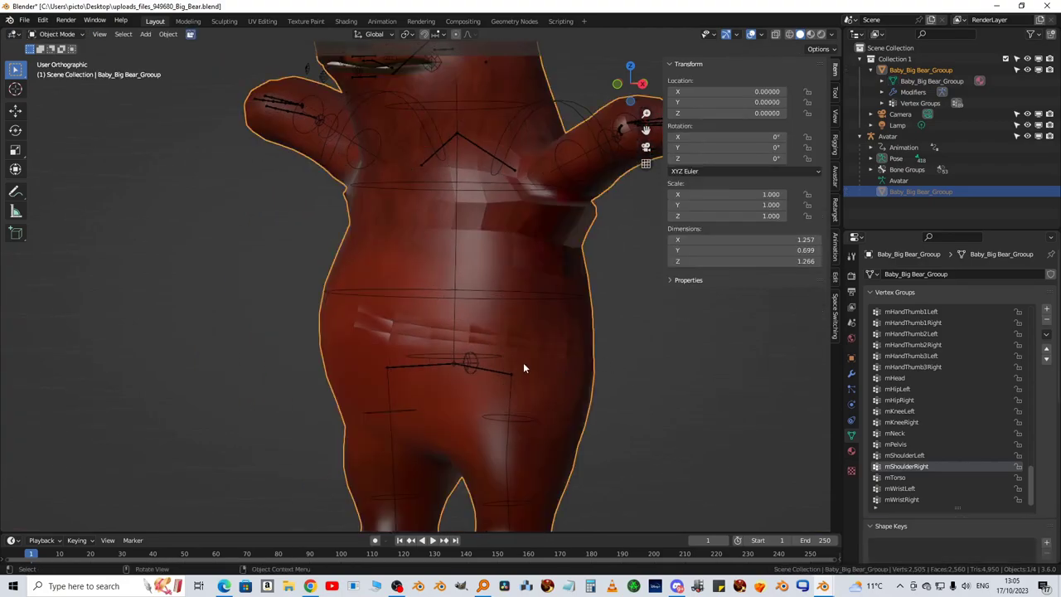
pyautogui.rightClick(489, 305)
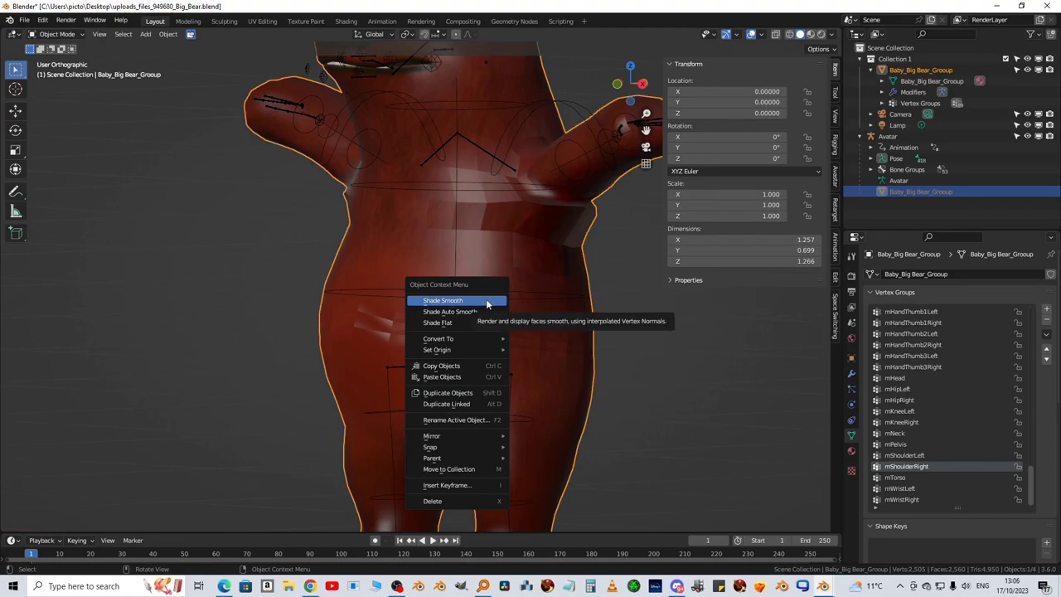
pyautogui.click(486, 302)
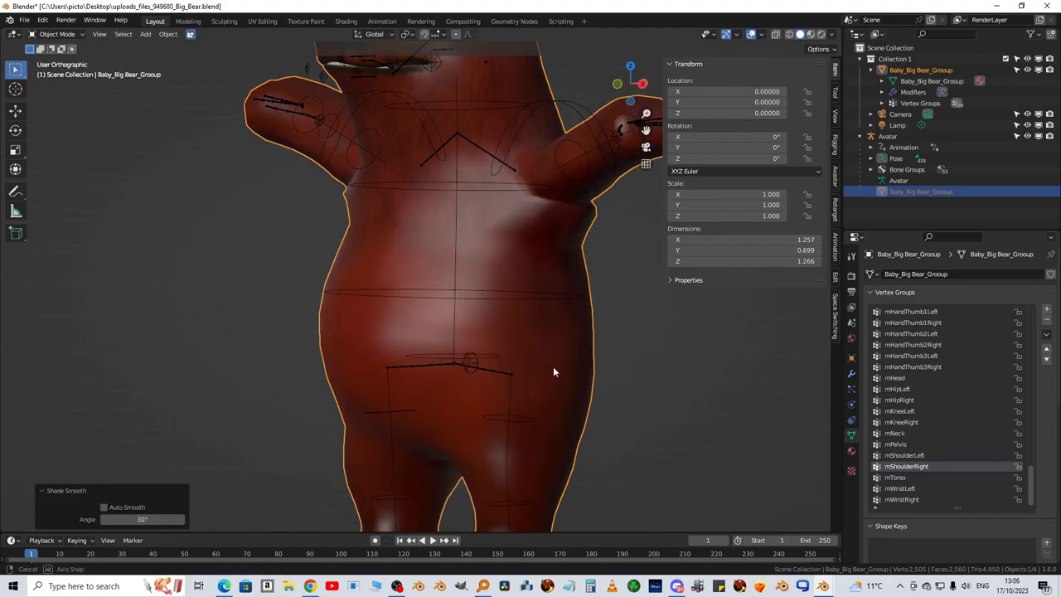
pyautogui.moveTo(553, 368); pyautogui.dragTo(529, 363, button='middle')
pyautogui.scroll(3, 522, 363)
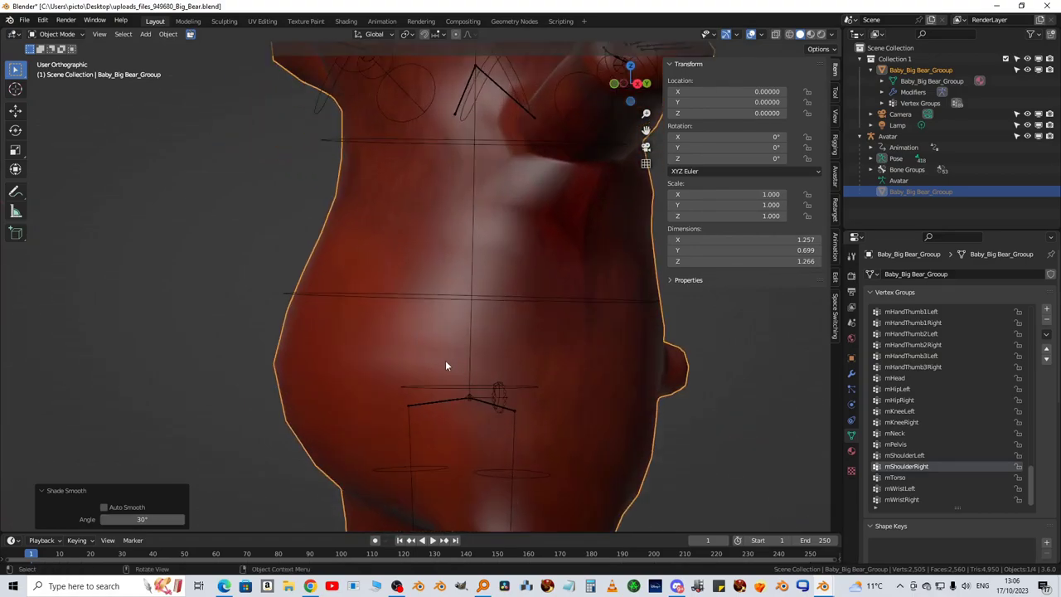
pyautogui.press('Tab')
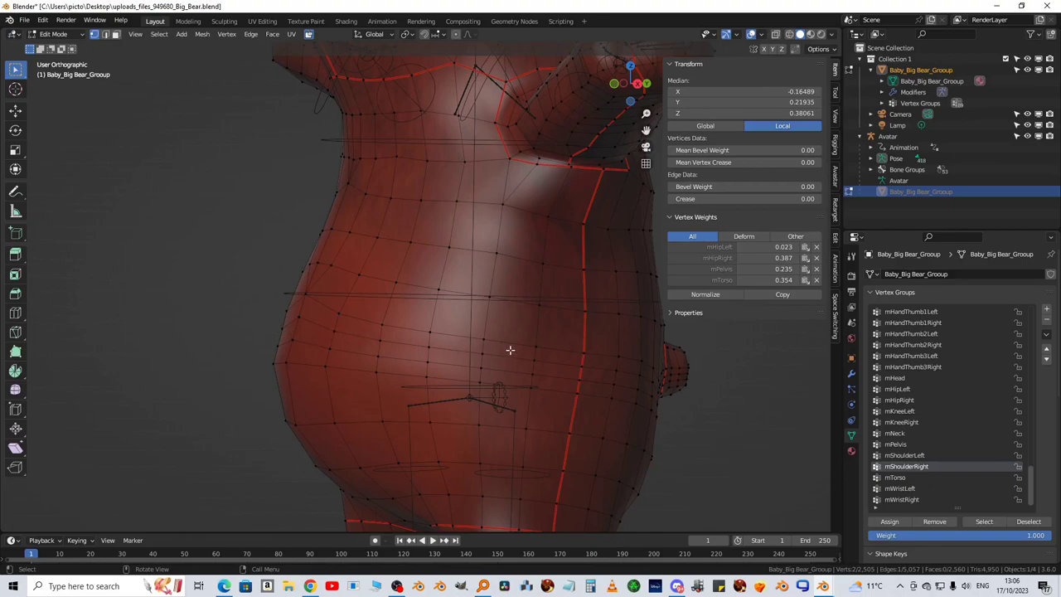
# Select a band of horizontal edge loops around the bear's waist and hips
pyautogui.press('Tab')
pyautogui.press('Tab')
pyautogui.keyDown('alt'); pyautogui.click(451, 336); pyautogui.keyUp('alt')
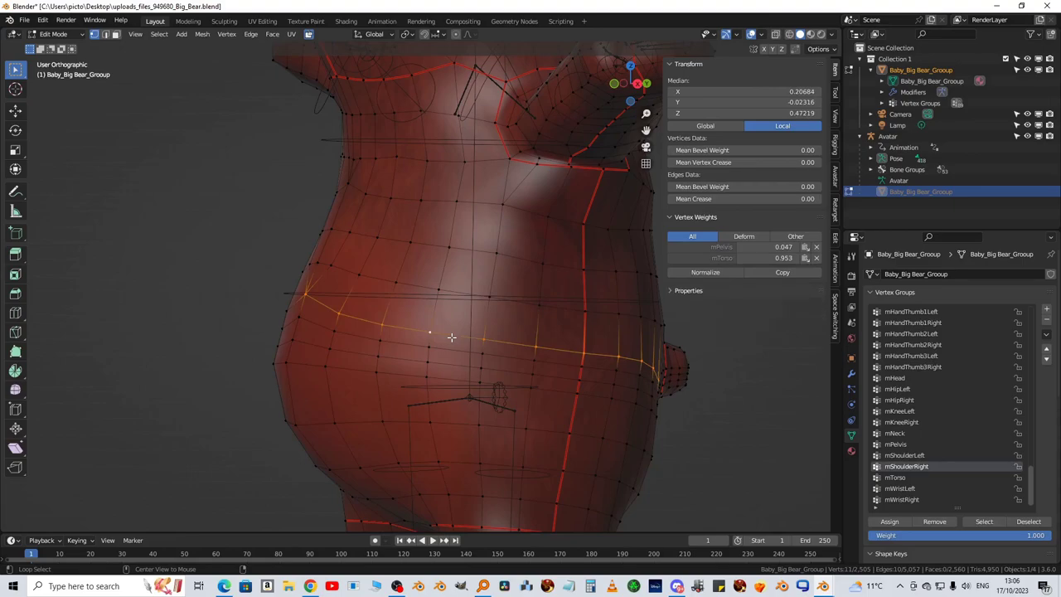
pyautogui.keyDown('alt'); pyautogui.keyDown('shift'); pyautogui.click(457, 290); pyautogui.keyUp('shift'); pyautogui.keyUp('alt')
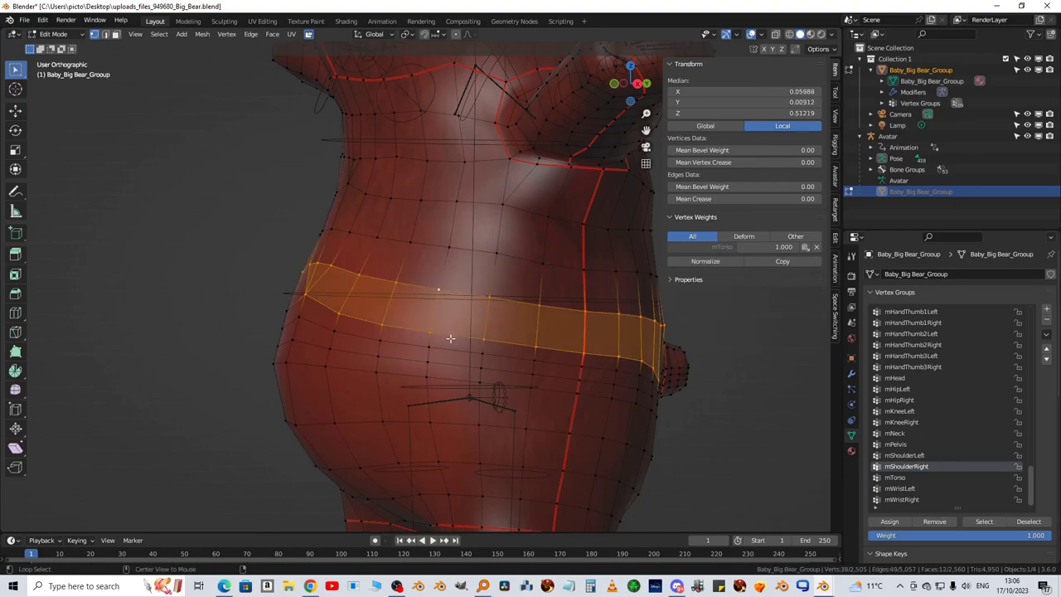
pyautogui.keyDown('alt'); pyautogui.click(450, 349); pyautogui.keyUp('alt')
pyautogui.keyDown('alt'); pyautogui.keyDown('shift'); pyautogui.click(450, 356); pyautogui.keyUp('shift'); pyautogui.keyUp('alt')
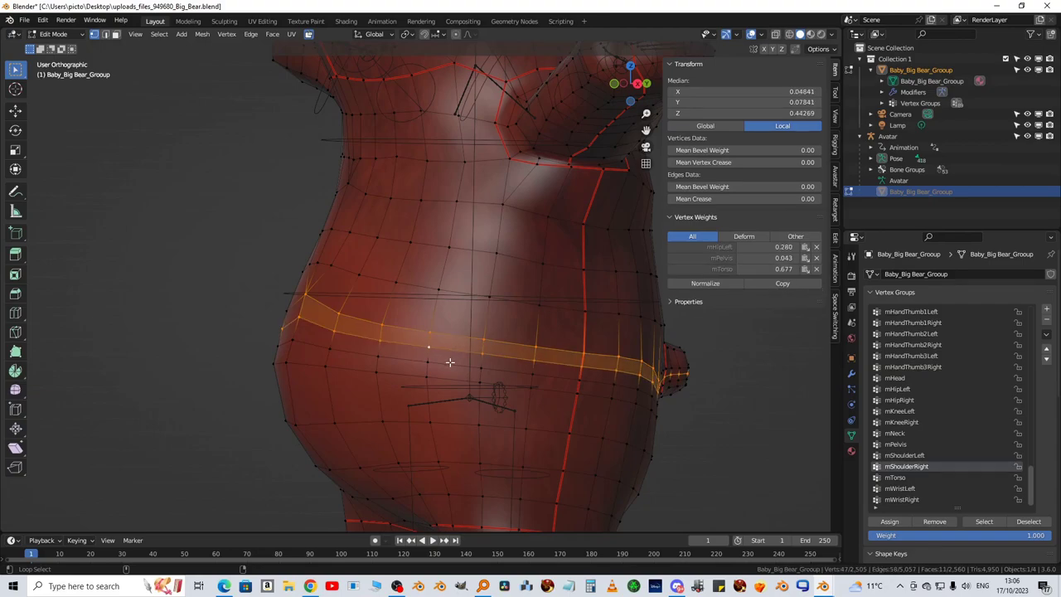
pyautogui.keyDown('alt'); pyautogui.keyDown('shift'); pyautogui.click(446, 379); pyautogui.keyUp('shift'); pyautogui.keyUp('alt')
pyautogui.keyDown('alt'); pyautogui.keyDown('shift'); pyautogui.click(450, 377); pyautogui.keyUp('shift'); pyautogui.keyUp('alt')
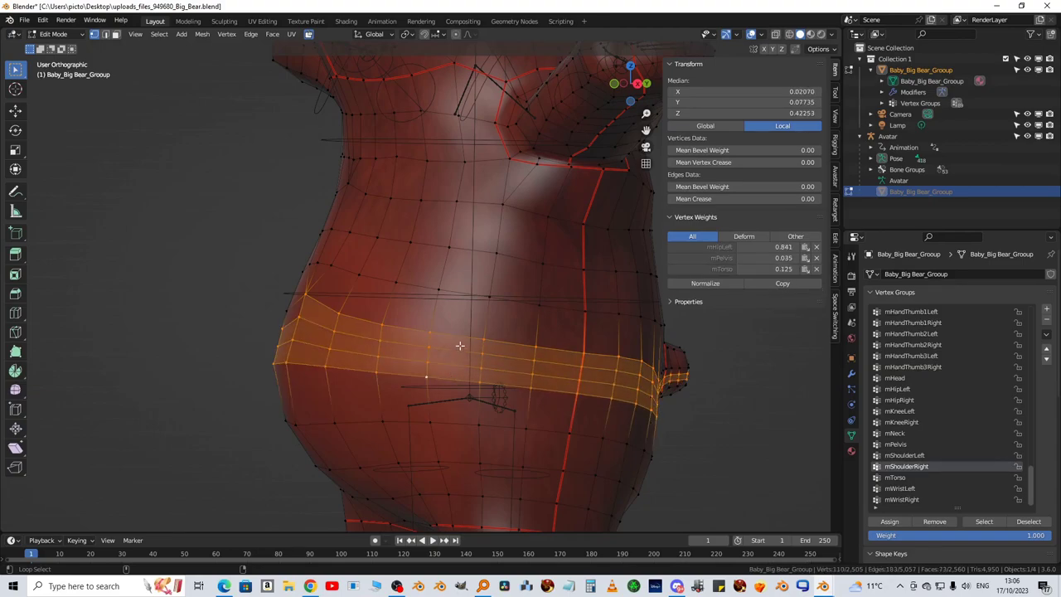
pyautogui.keyDown('alt'); pyautogui.keyDown('shift'); pyautogui.click(452, 294); pyautogui.keyUp('shift'); pyautogui.keyUp('alt')
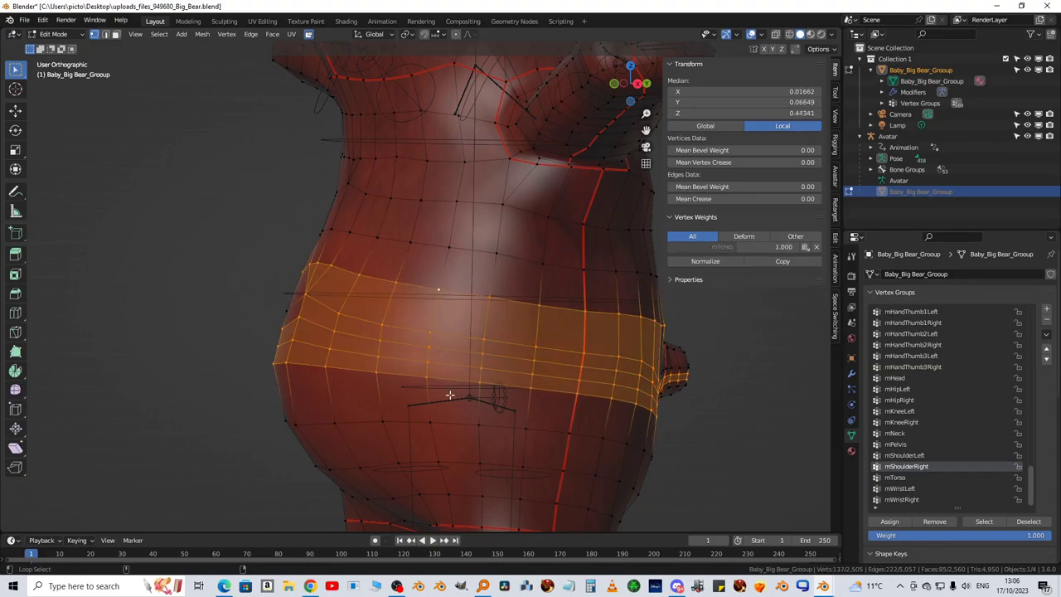
pyautogui.keyDown('alt'); pyautogui.keyDown('shift'); pyautogui.click(456, 418); pyautogui.keyUp('shift'); pyautogui.keyUp('alt')
pyautogui.moveTo(533, 417)
pyautogui.mouseDown(button='middle')
pyautogui.moveTo(472, 417)
pyautogui.moveTo(543, 403)
pyautogui.mouseUp(button='middle')
# In Right view with X-ray on, lasso-add more side and front hip vertices to the selection
pyautogui.press('KP_3')
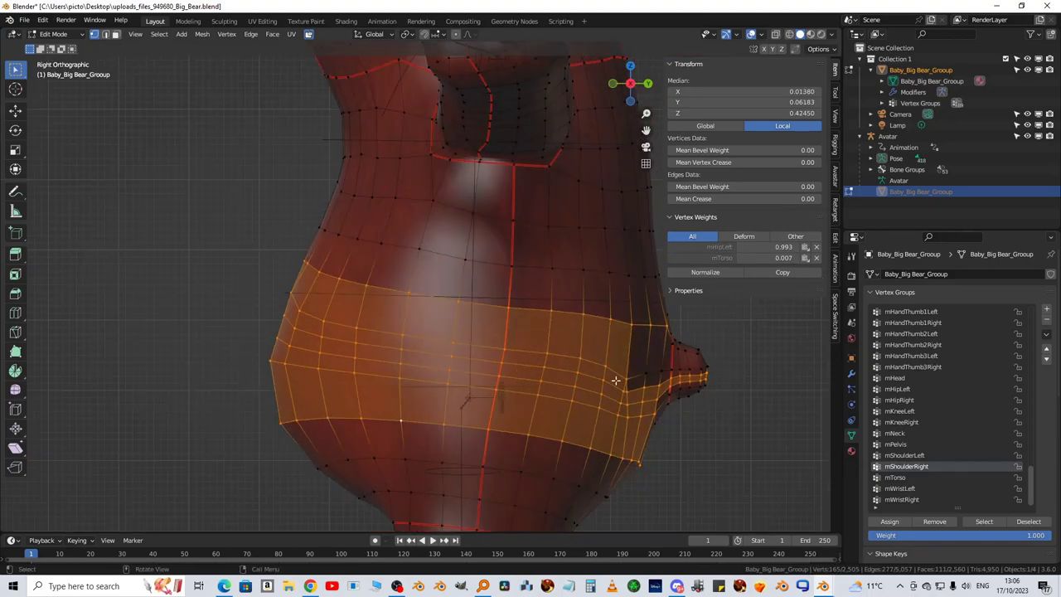
pyautogui.click(776, 34)
pyautogui.keyDown('ctrl'); pyautogui.scroll(-5, 398, 246); pyautogui.keyUp('ctrl')
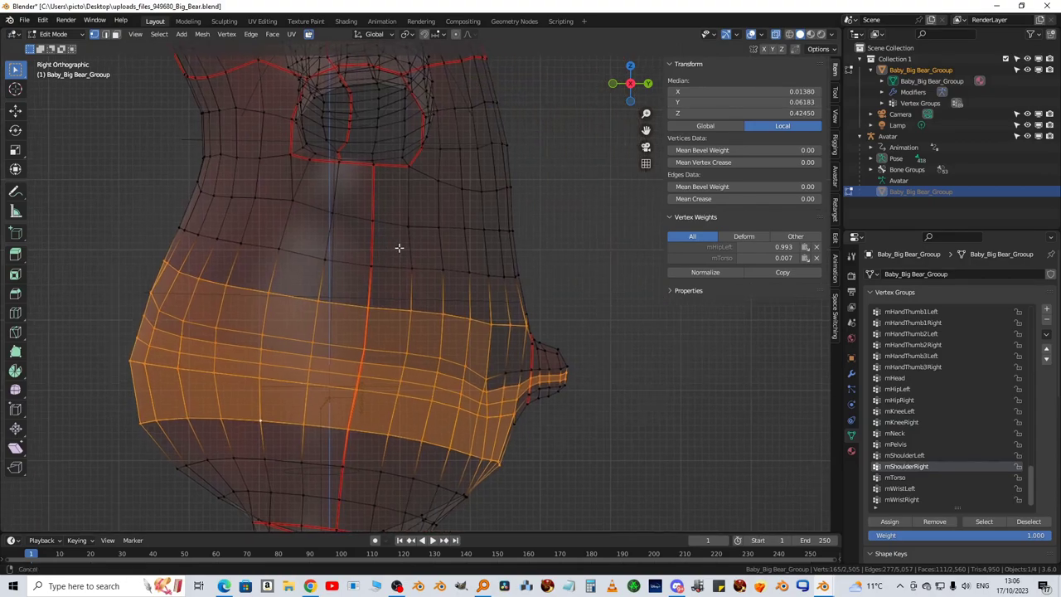
pyautogui.moveTo(578, 310)
pyautogui.keyDown('ctrl'); pyautogui.mouseDown(button='right')
pyautogui.moveTo(553, 300)
pyautogui.moveTo(494, 313)
pyautogui.moveTo(451, 368)
pyautogui.moveTo(470, 414)
pyautogui.moveTo(596, 441)
pyautogui.mouseUp(button='right'); pyautogui.keyUp('ctrl')
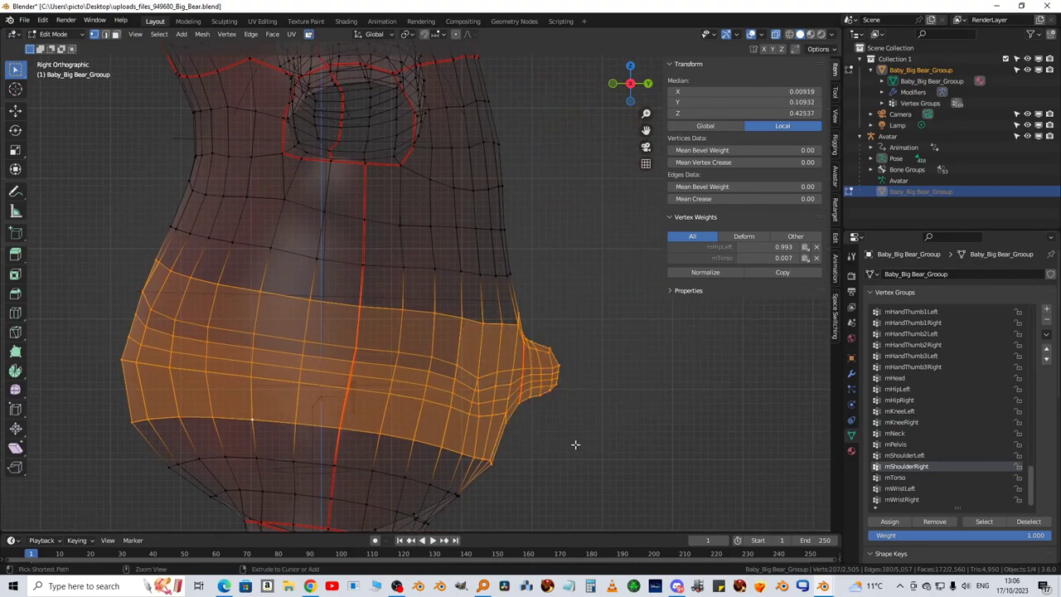
pyautogui.moveTo(538, 429)
pyautogui.keyDown('shift'); pyautogui.mouseDown(button='middle')
pyautogui.moveTo(649, 409)
pyautogui.moveTo(652, 386)
pyautogui.mouseUp(button='middle'); pyautogui.keyUp('shift')
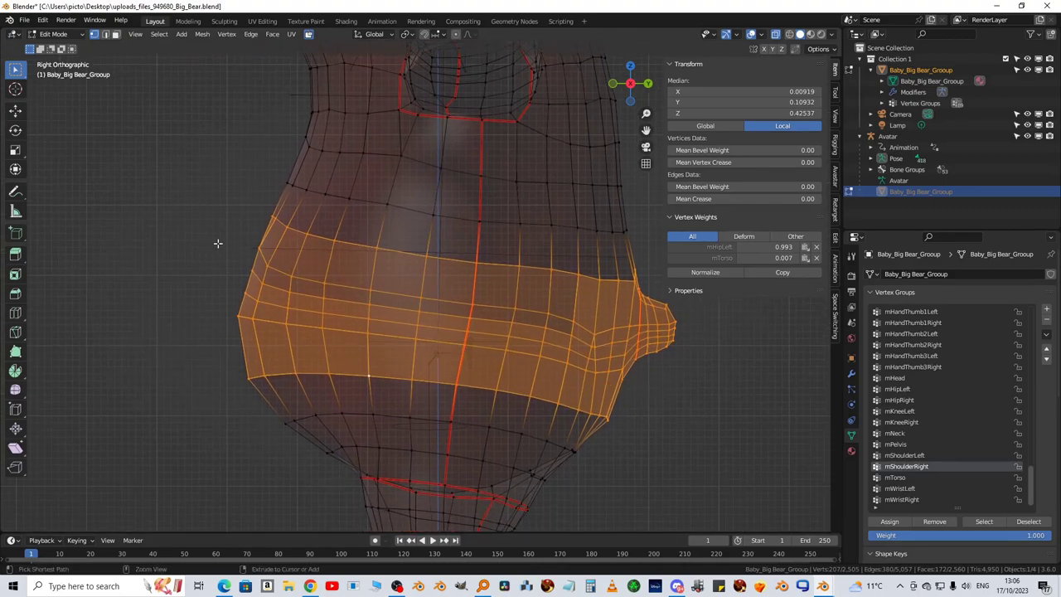
pyautogui.moveTo(246, 199)
pyautogui.keyDown('ctrl'); pyautogui.mouseDown(button='right')
pyautogui.moveTo(365, 247)
pyautogui.moveTo(523, 254)
pyautogui.moveTo(272, 328)
pyautogui.moveTo(257, 249)
pyautogui.mouseUp(button='right'); pyautogui.keyUp('ctrl')
pyautogui.scroll(-4, 249, 306)
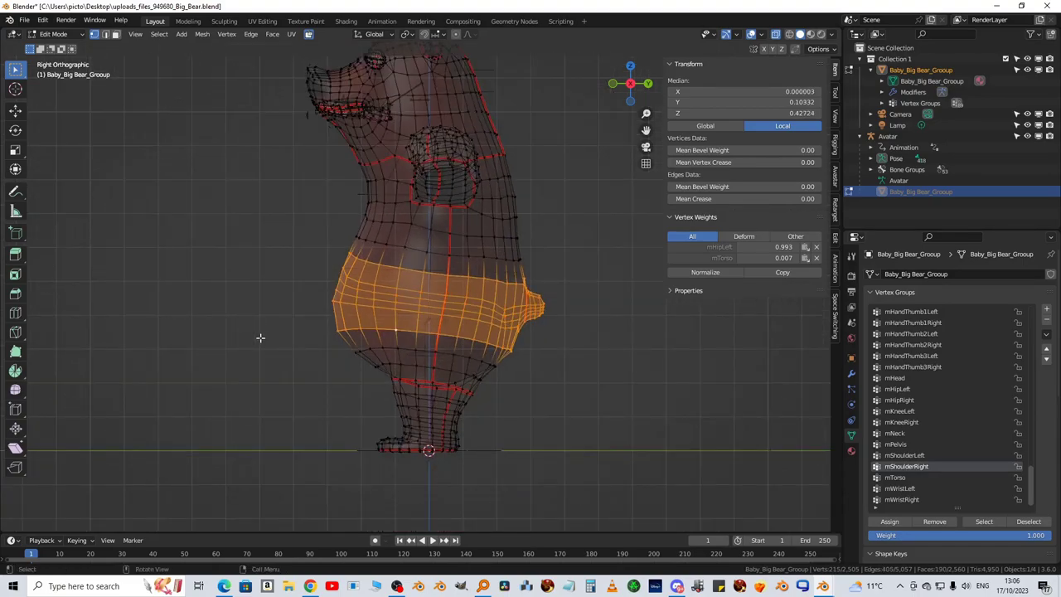
# In Pose Mode rotate HipLeft 88.9° into a sit, then reactivate the bear mesh
pyautogui.press('Tab')
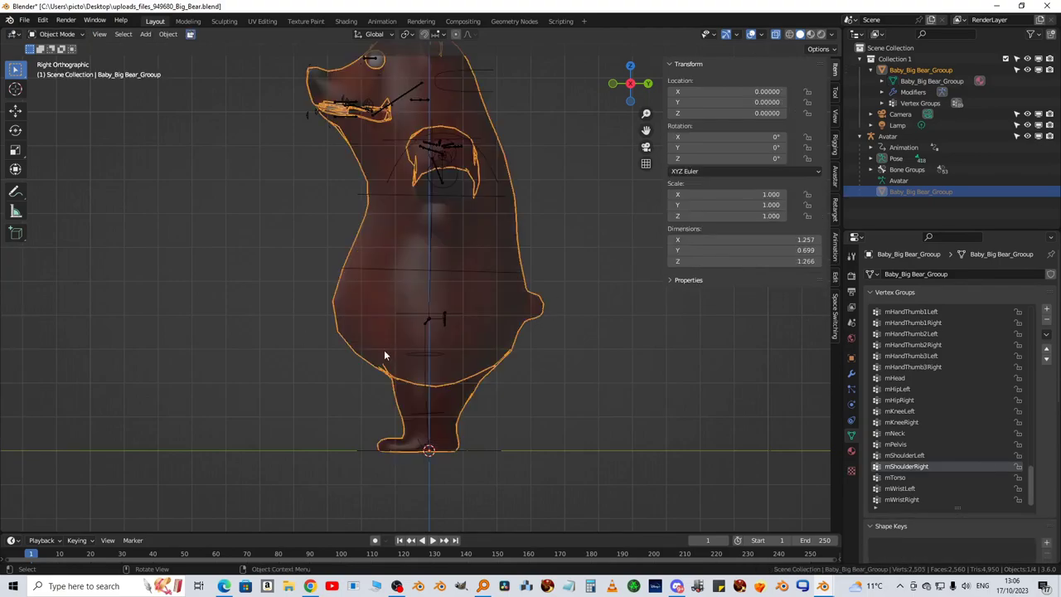
pyautogui.click(441, 357)
pyautogui.hotkey('ctrl', 'Tab')
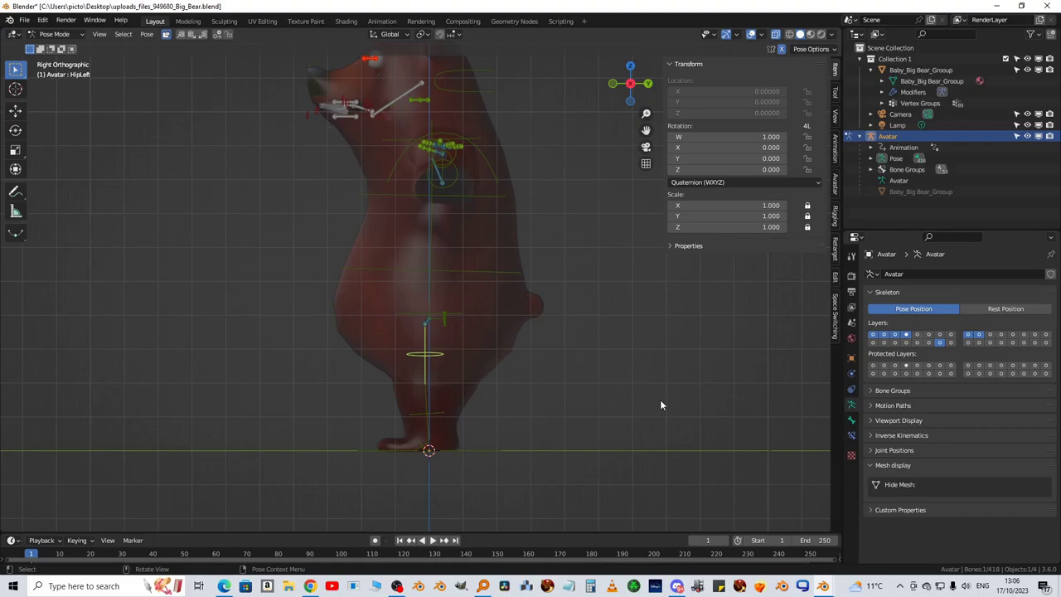
pyautogui.press('r')
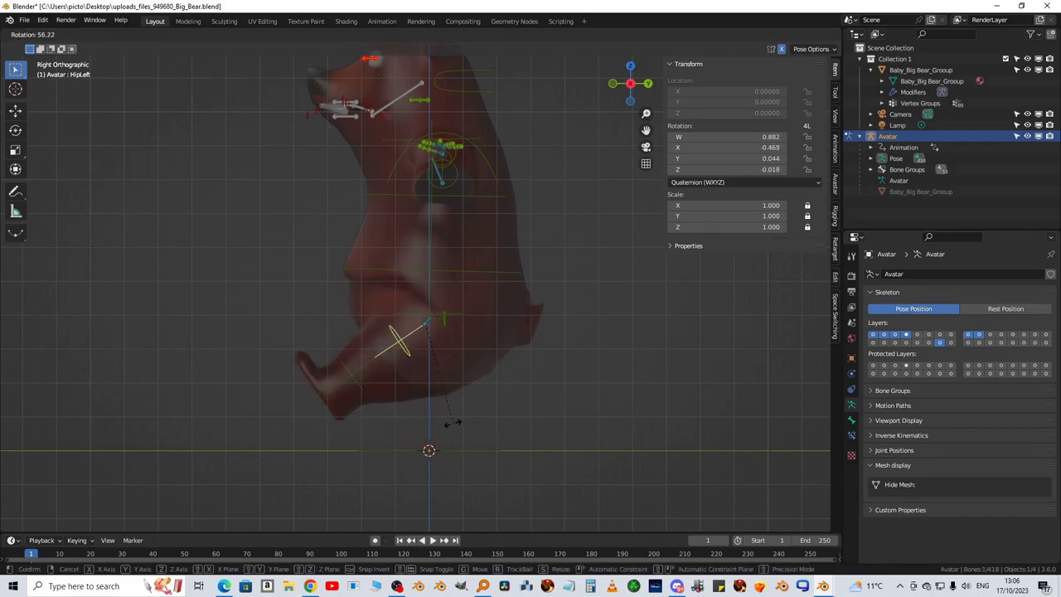
pyautogui.click(404, 401)
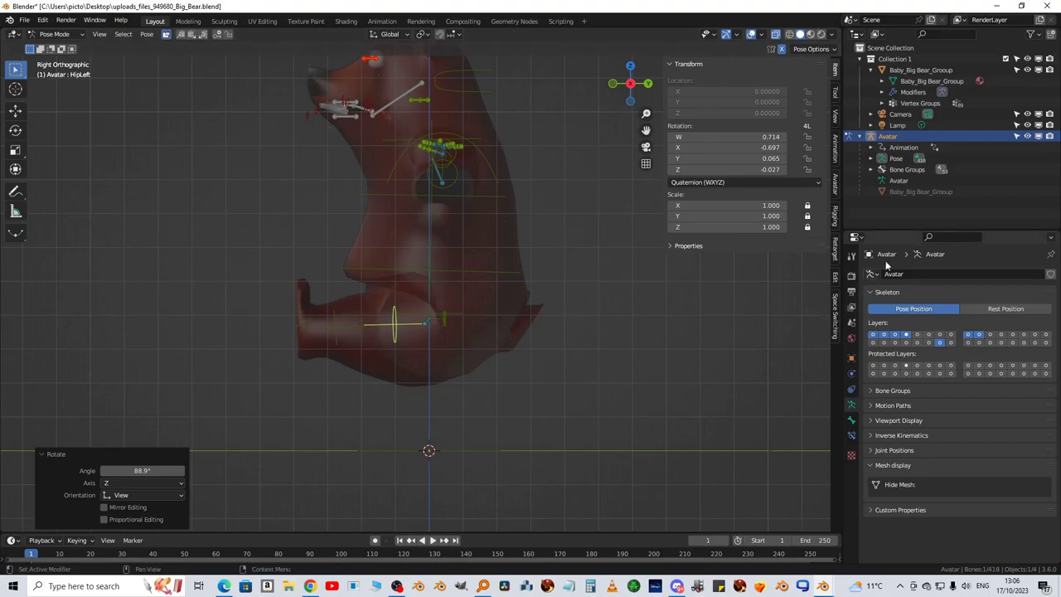
pyautogui.click(906, 193)
pyautogui.scroll(5, 417, 323)
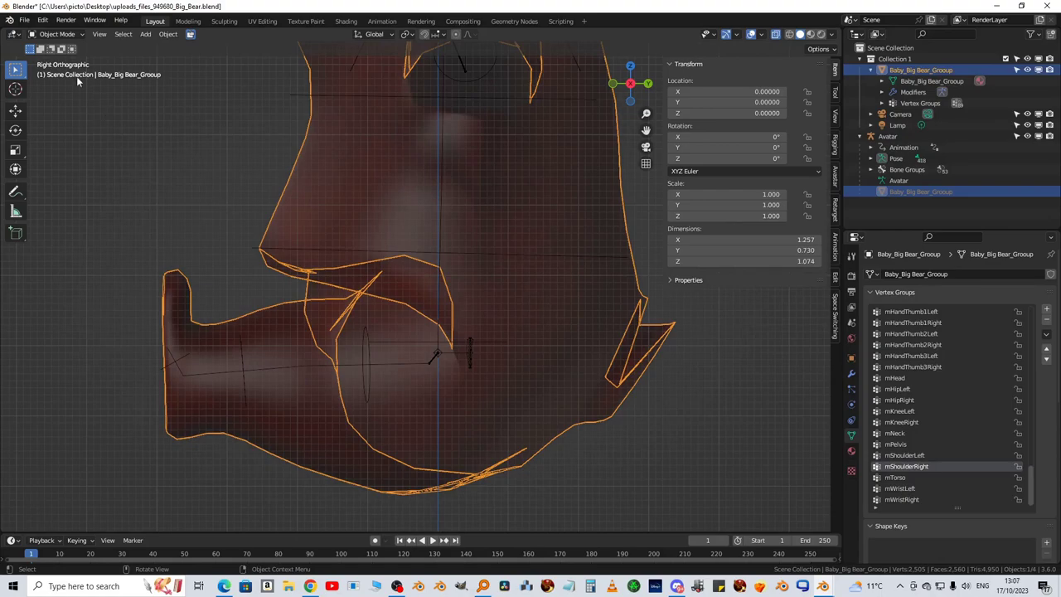
# Switch the bear mesh into Edit Mode and centre the view on the bent leg
pyautogui.click(69, 37)
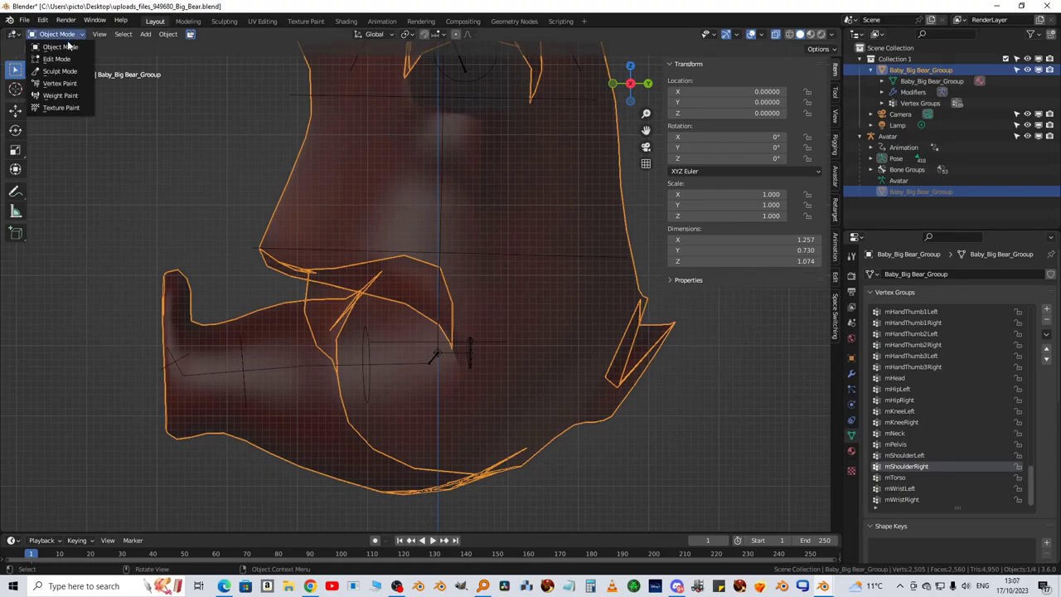
pyautogui.click(65, 60)
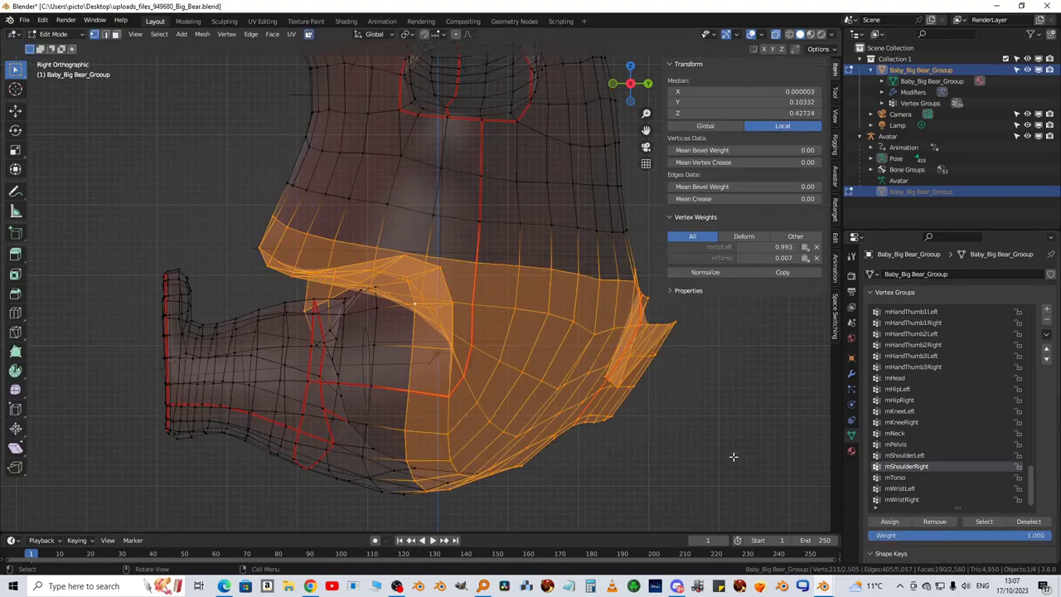
pyautogui.keyDown('shift'); pyautogui.moveTo(728, 449); pyautogui.dragTo(661, 424, button='middle'); pyautogui.keyUp('shift')
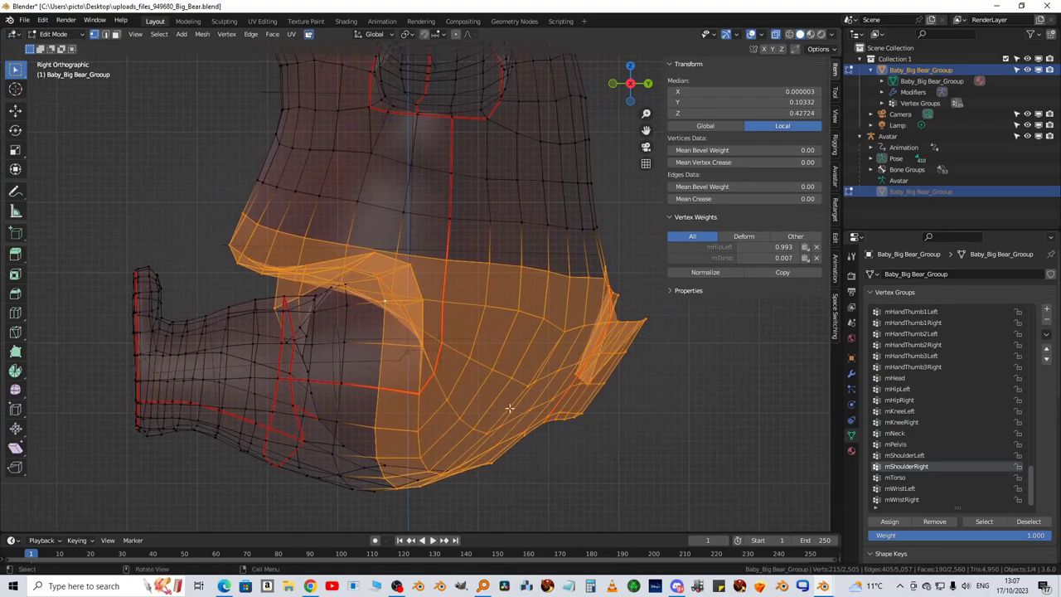
# Smooth the hip weights over Deform Pose Bones at factor 0.5 with 39 iterations
pyautogui.click(201, 34)
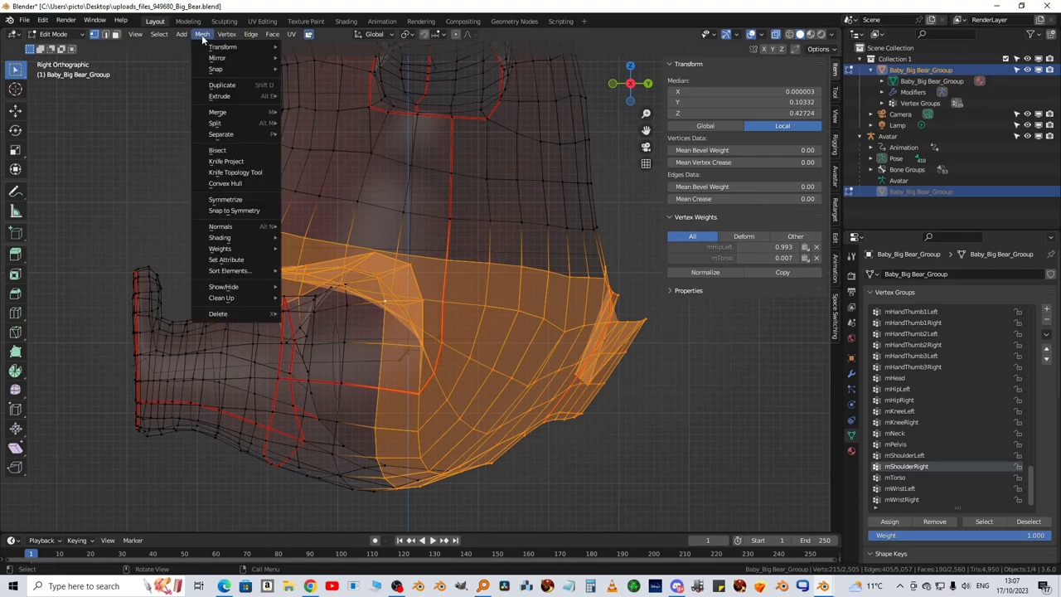
pyautogui.moveTo(215, 229)
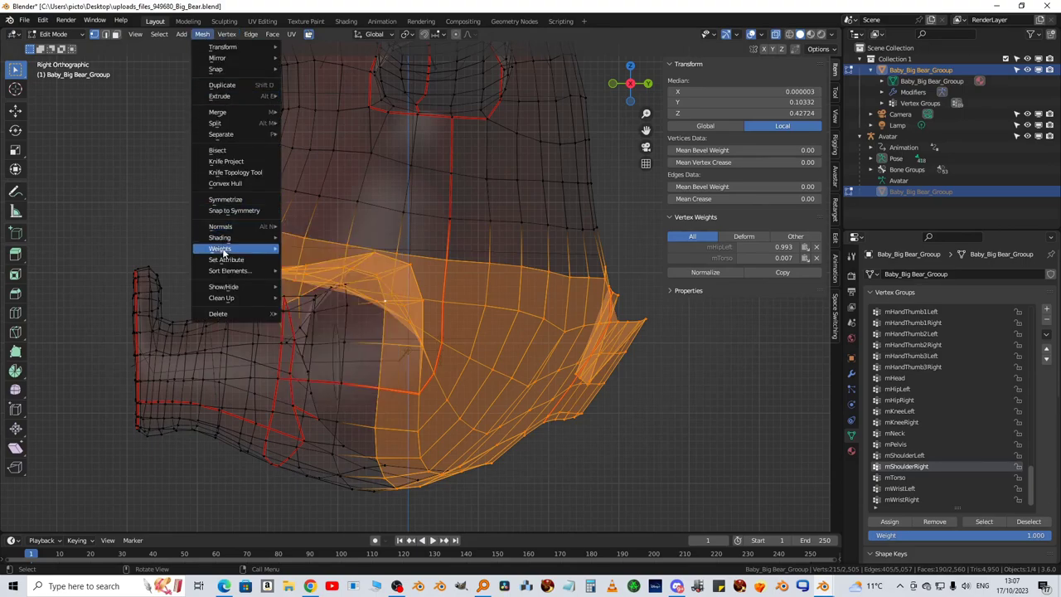
pyautogui.moveTo(224, 249)
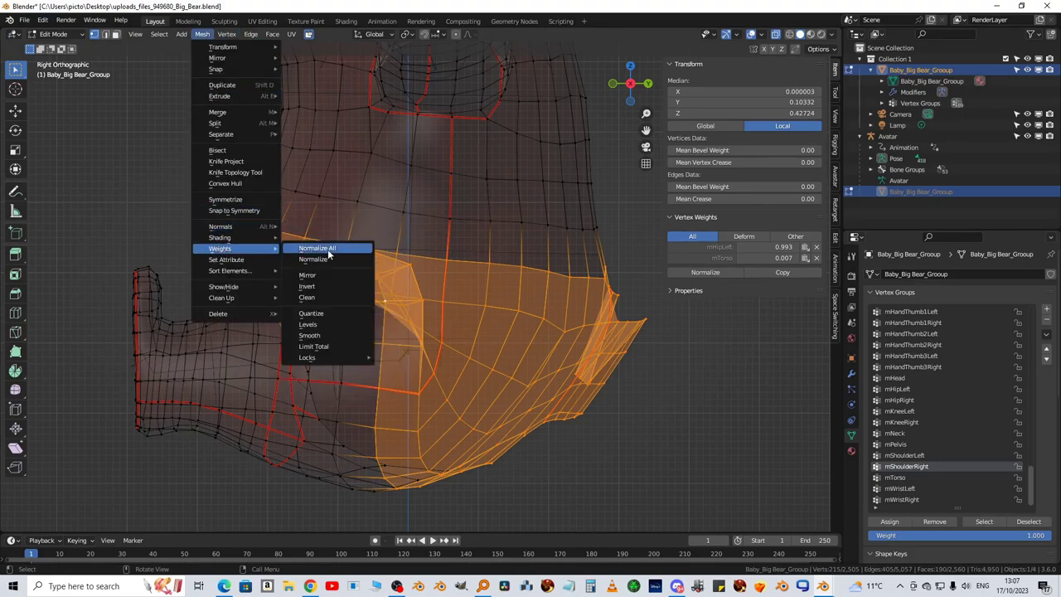
pyautogui.click(316, 334)
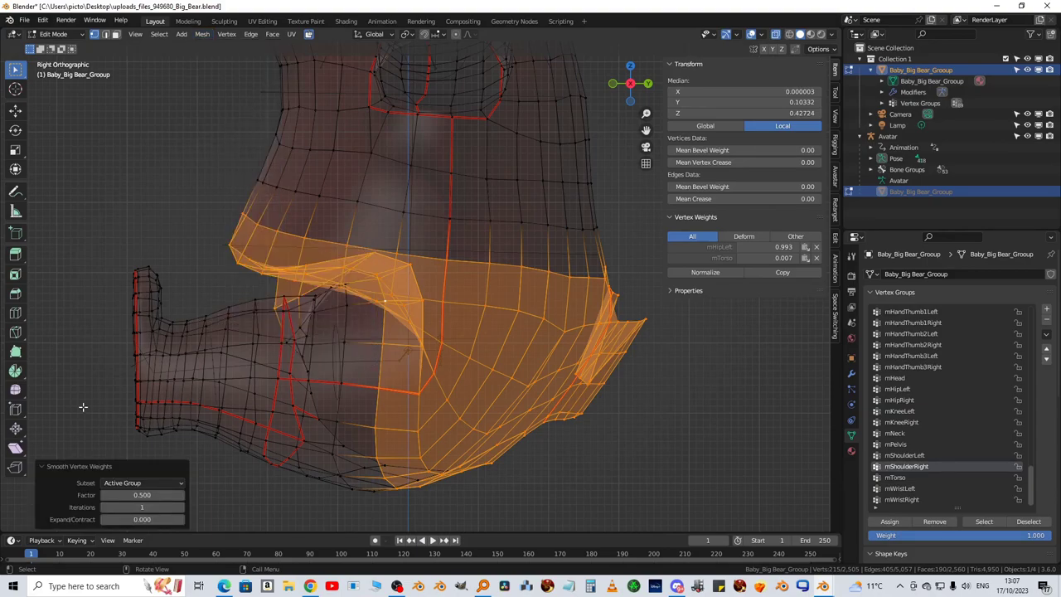
pyautogui.click(162, 484)
pyautogui.click(152, 520)
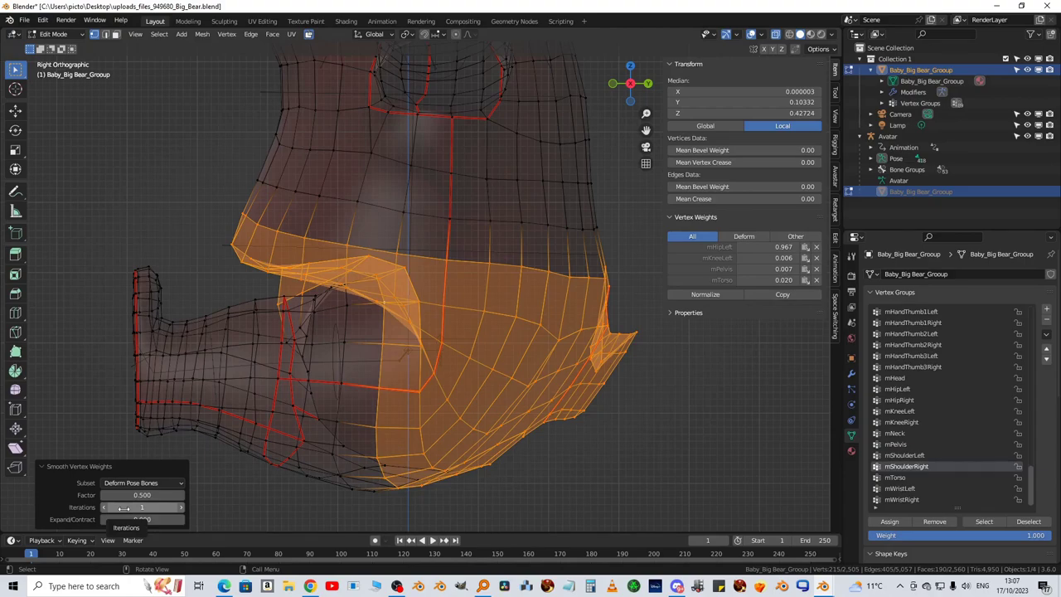
pyautogui.moveTo(120, 506); pyautogui.dragTo(186, 507)
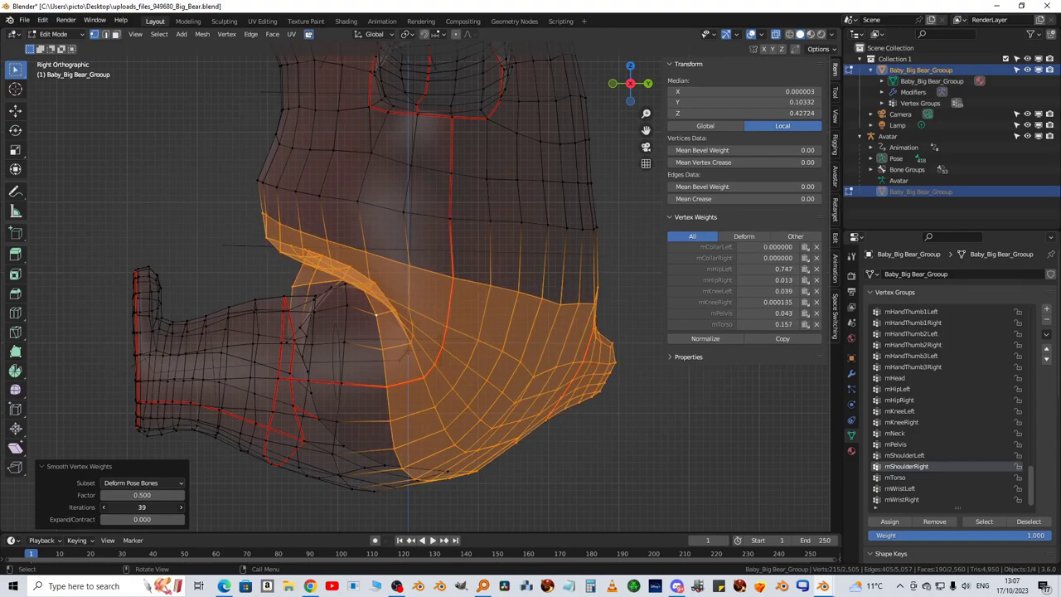
pyautogui.moveTo(256, 445); pyautogui.dragTo(291, 406, button='middle')
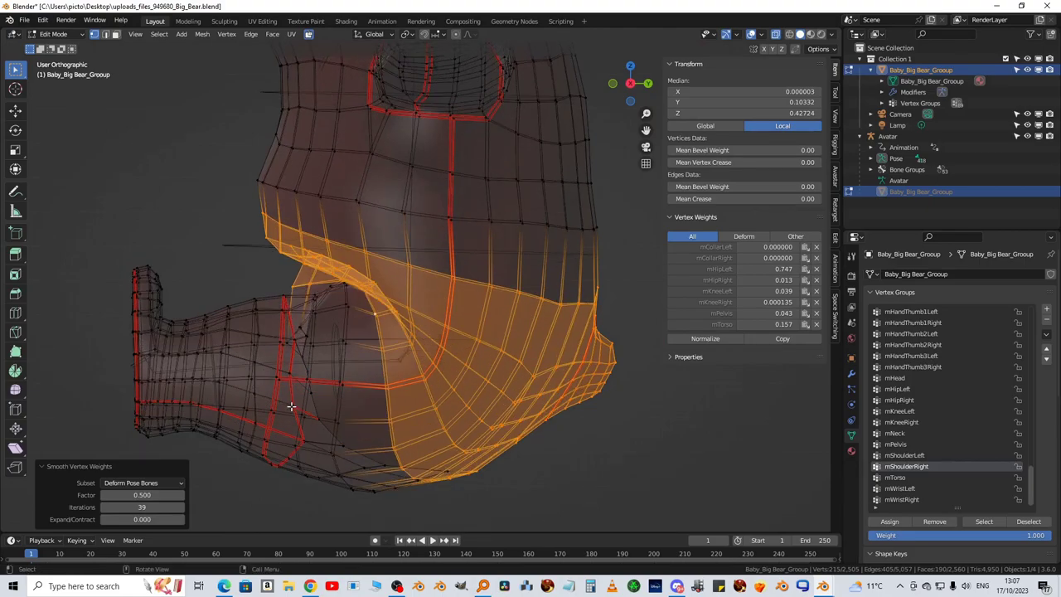
pyautogui.press('KP_3')
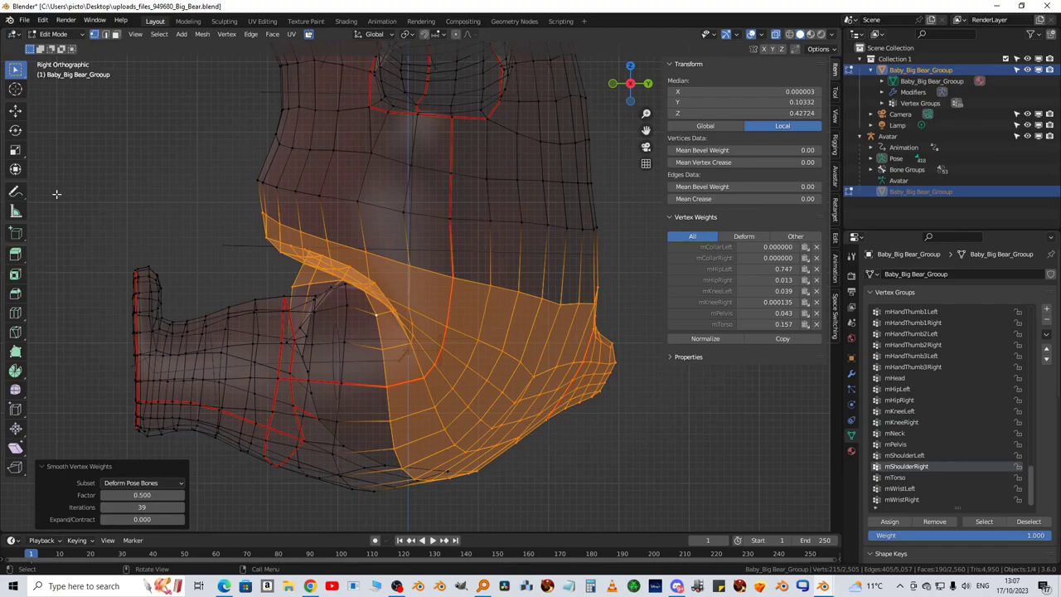
pyautogui.click(202, 34)
# Run Limit Total on Deform Pose Bones with a limit of 4 weights per vertex
pyautogui.moveTo(224, 249)
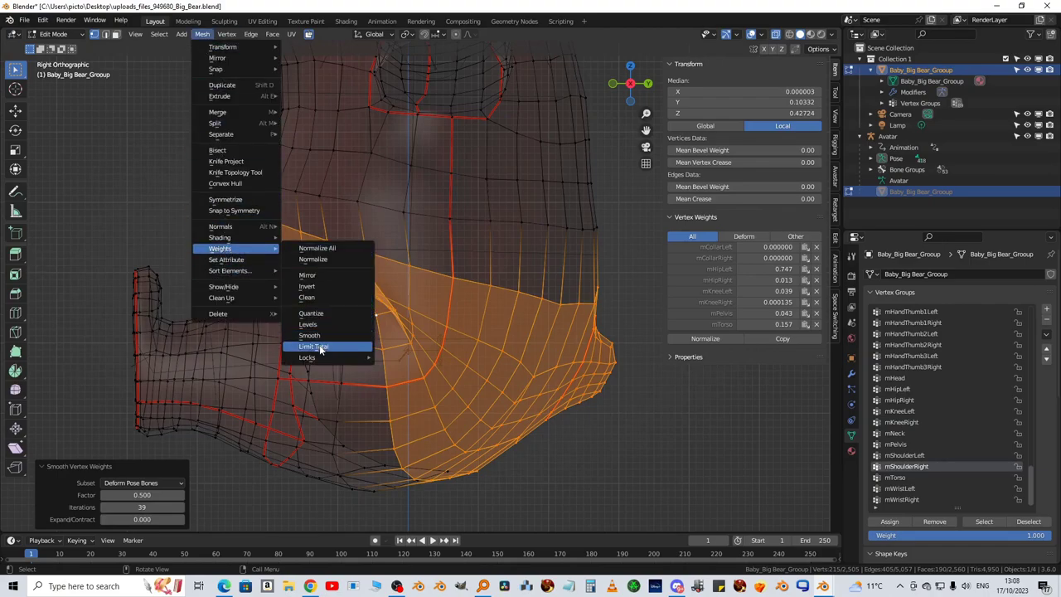
pyautogui.click(320, 348)
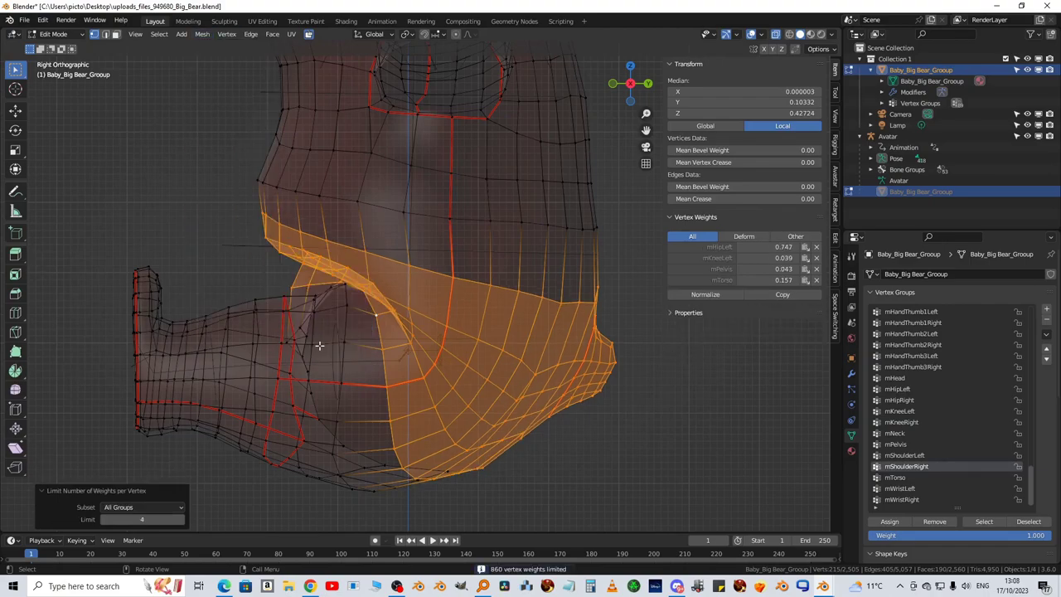
pyautogui.click(154, 508)
pyautogui.click(144, 531)
# Bring up the extra options for Mesh > Weights > Normalize All
pyautogui.click(202, 34)
pyautogui.moveTo(229, 250)
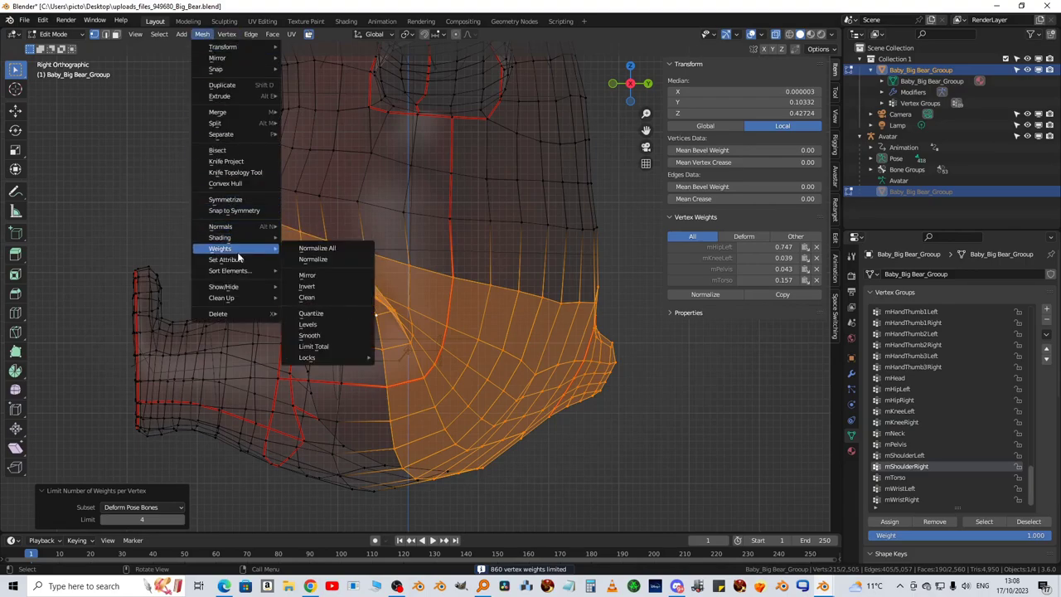
pyautogui.rightClick(313, 249)
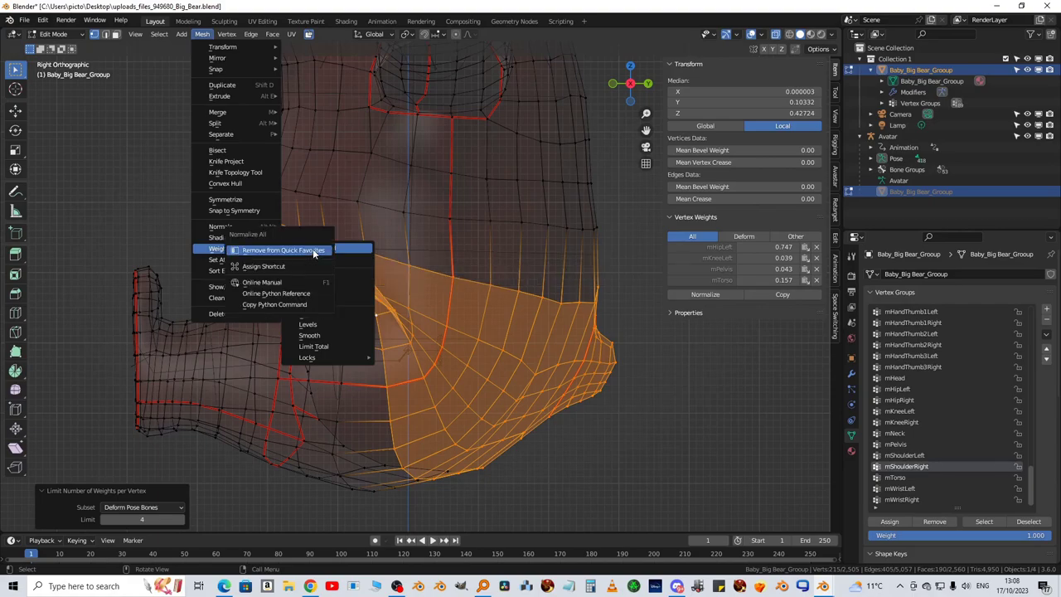
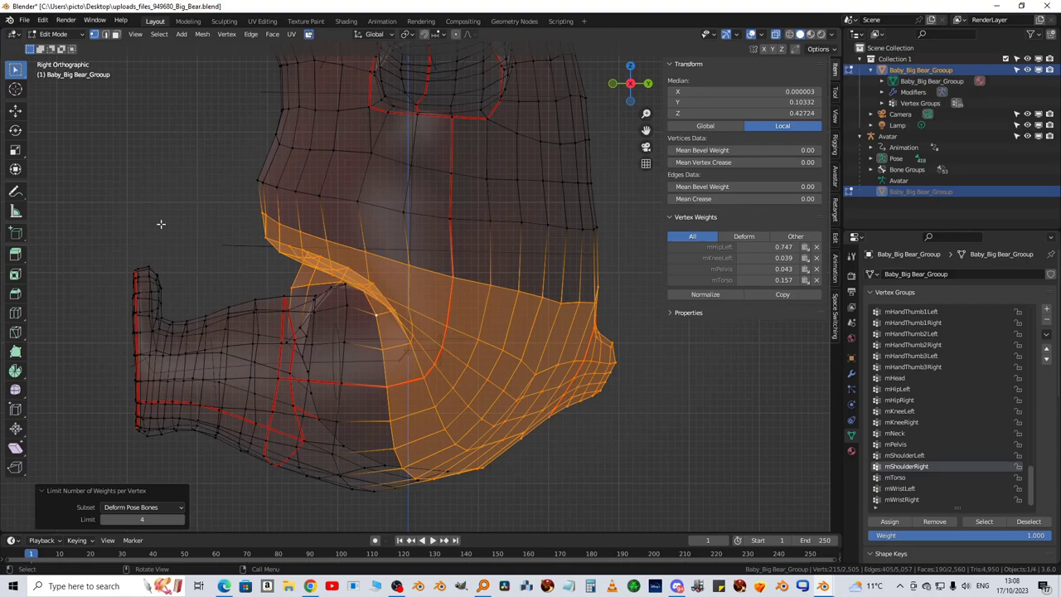
# Undo a trial Smooth on the hip weights, then Normalize All and deselect the hip vertices
pyautogui.press('q')
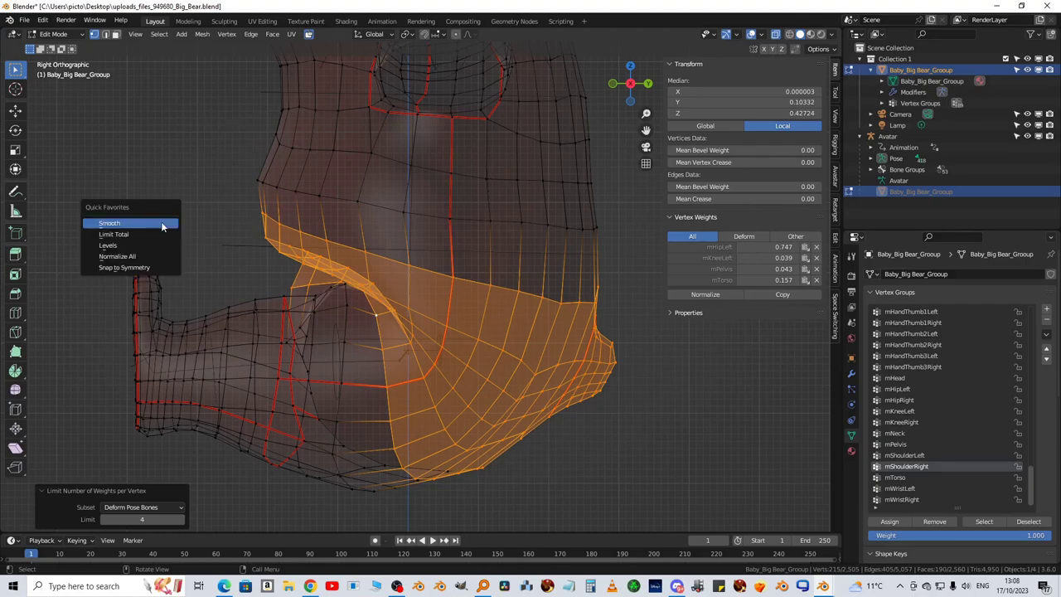
pyautogui.click(162, 225)
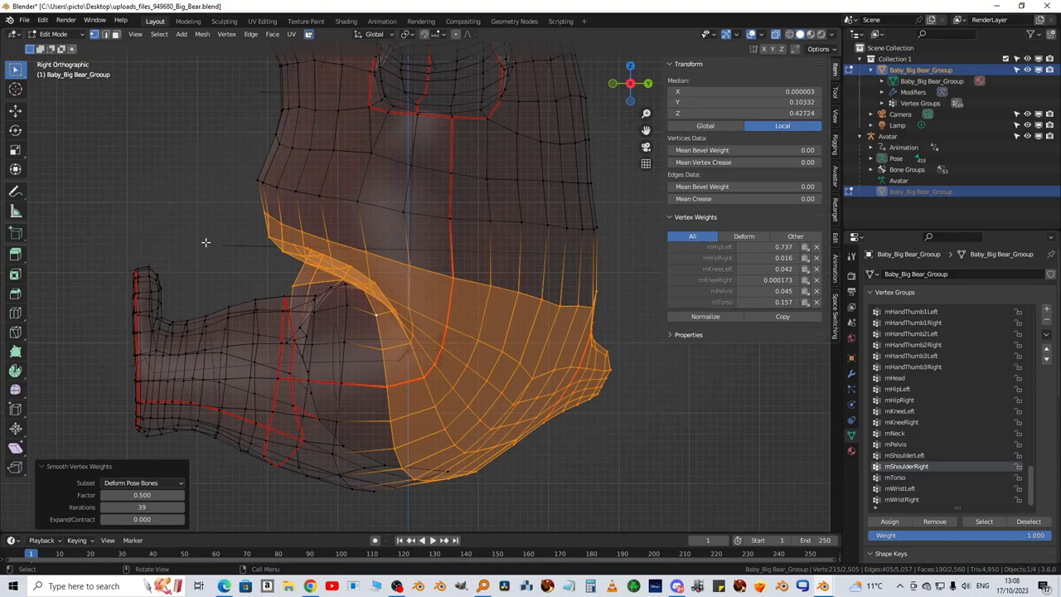
pyautogui.hotkey('ctrl', 'z')
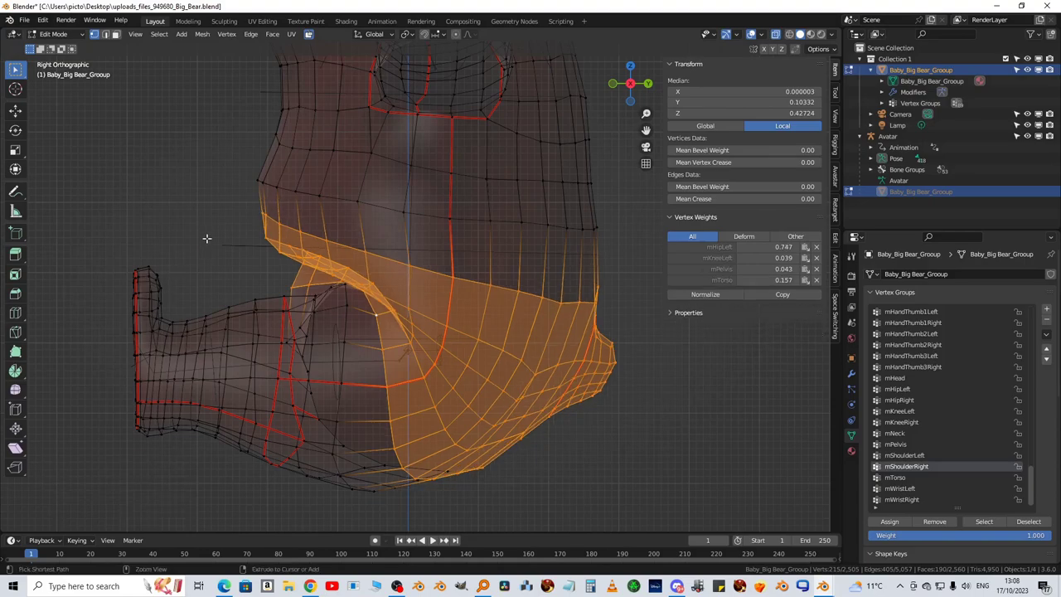
pyautogui.press('q')
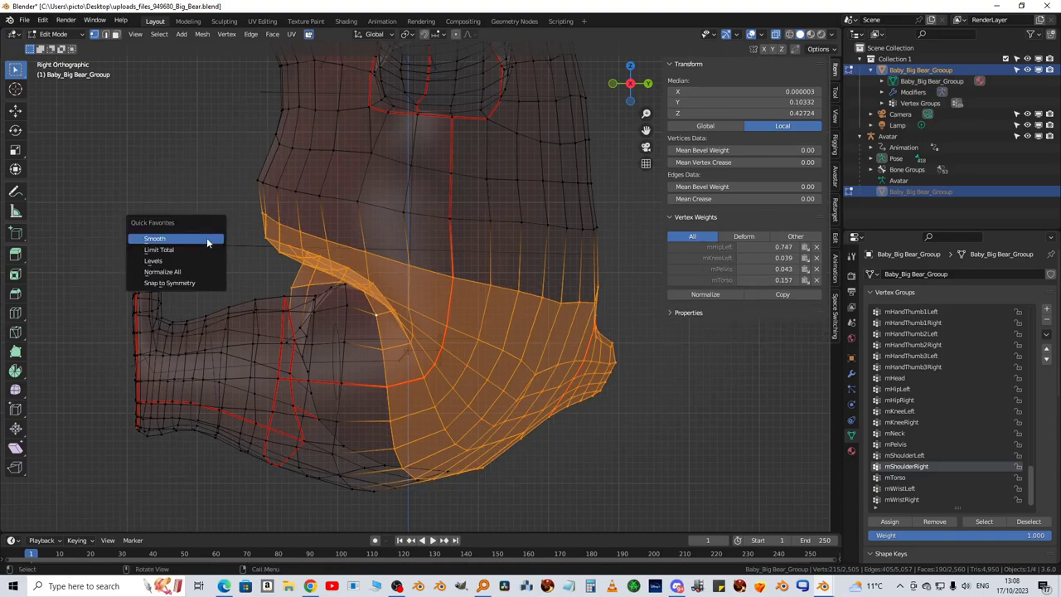
pyautogui.click(177, 272)
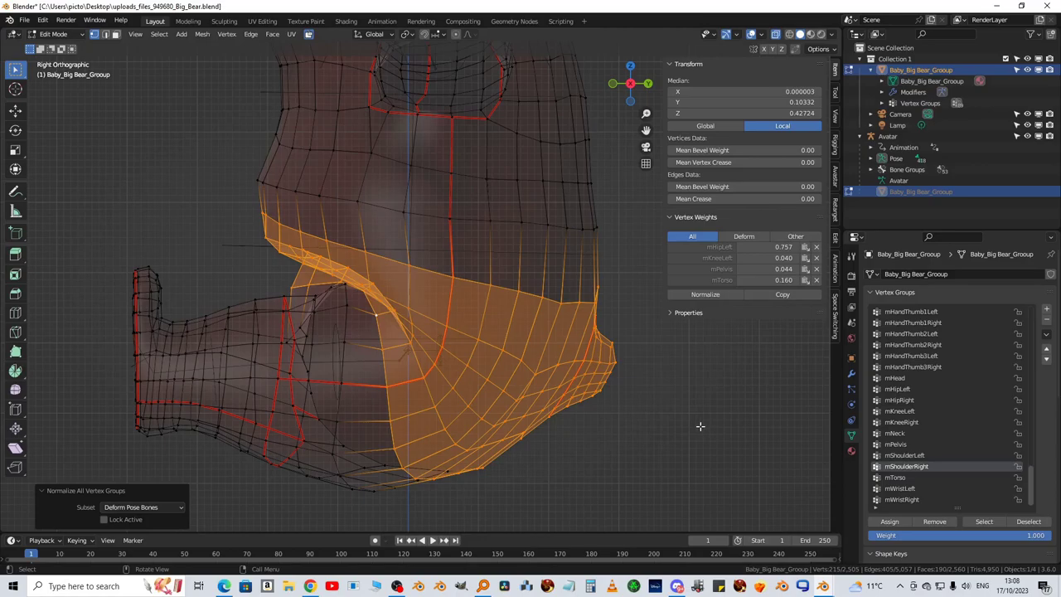
pyautogui.hotkey('alt', 'a')
pyautogui.moveTo(383, 311); pyautogui.dragTo(443, 323, button='middle')
# Select a chain of seven vertices along the hip crease where the leg meets the body
pyautogui.scroll(3, 460, 323)
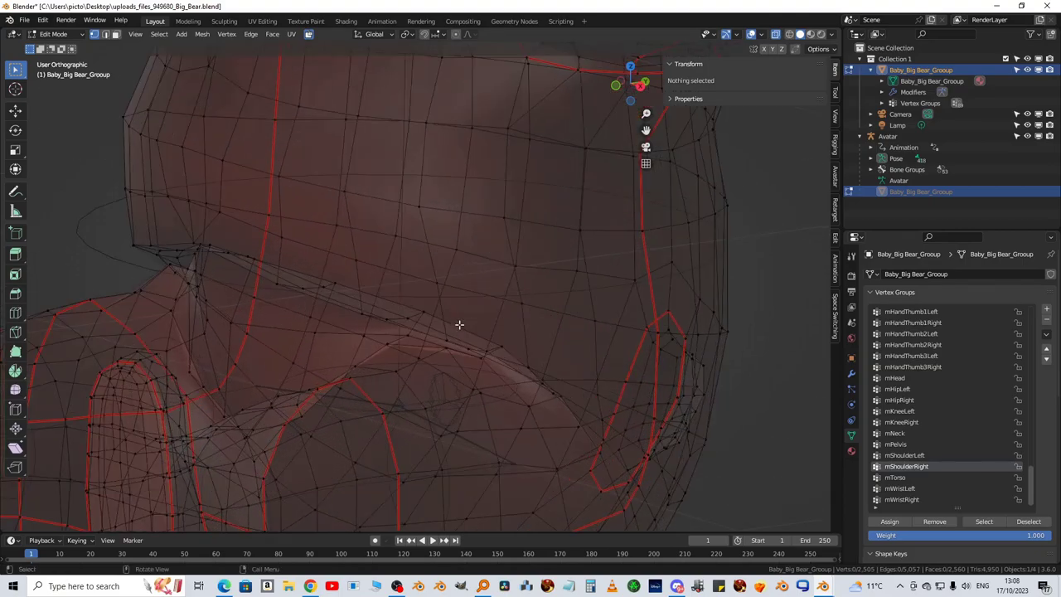
pyautogui.click(502, 343)
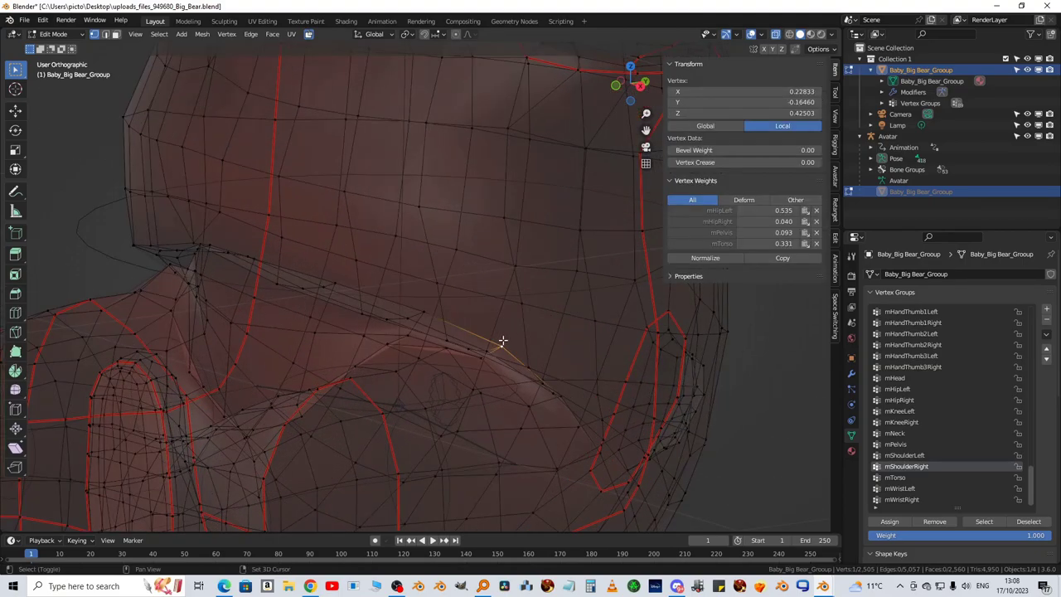
pyautogui.keyDown('shift'); pyautogui.click(422, 312); pyautogui.keyUp('shift')
pyautogui.keyDown('shift'); pyautogui.click(334, 281); pyautogui.keyUp('shift')
pyautogui.moveTo(291, 280); pyautogui.dragTo(254, 240, button='middle')
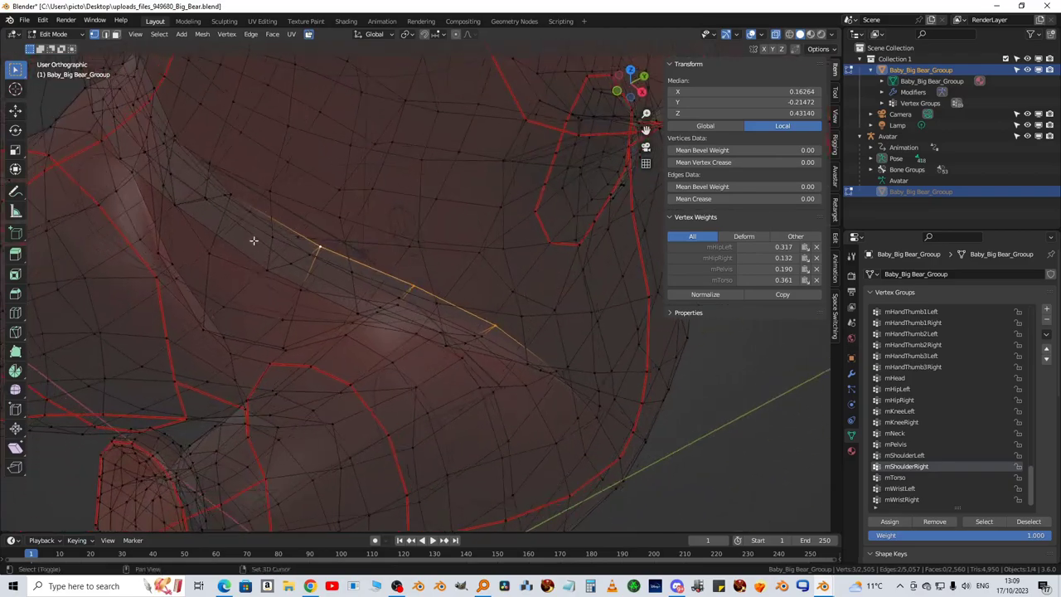
pyautogui.keyDown('shift'); pyautogui.click(232, 190); pyautogui.keyUp('shift')
pyautogui.moveTo(232, 190); pyautogui.dragTo(401, 289, button='middle')
pyautogui.keyDown('shift'); pyautogui.click(367, 299); pyautogui.keyUp('shift')
pyautogui.keyDown('shift'); pyautogui.click(268, 312); pyautogui.keyUp('shift')
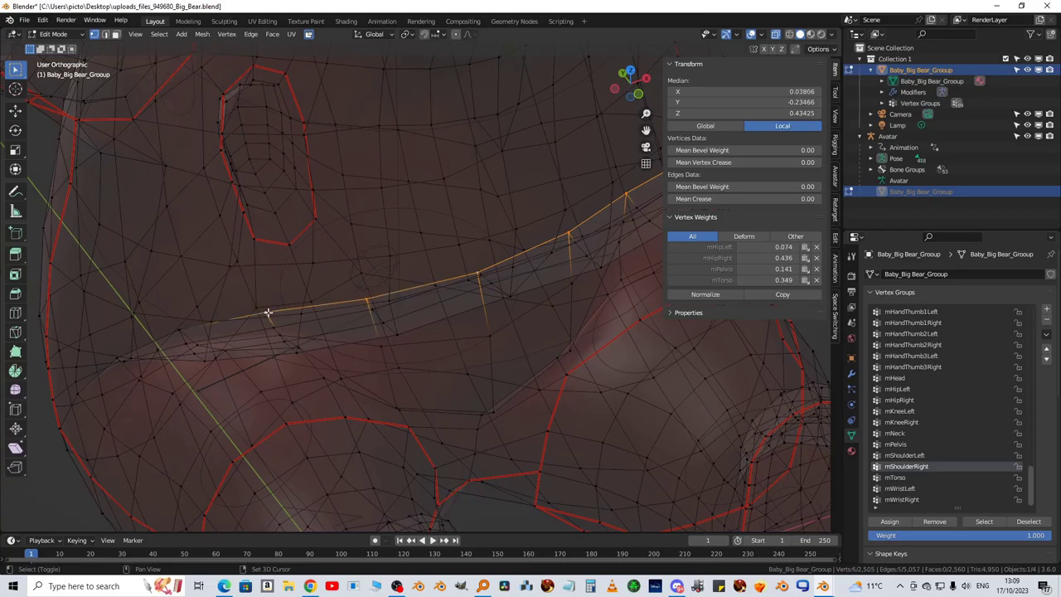
pyautogui.keyDown('shift'); pyautogui.click(182, 326); pyautogui.keyUp('shift')
pyautogui.moveTo(183, 326); pyautogui.dragTo(273, 310, button='middle')
pyautogui.scroll(2, 353, 341)
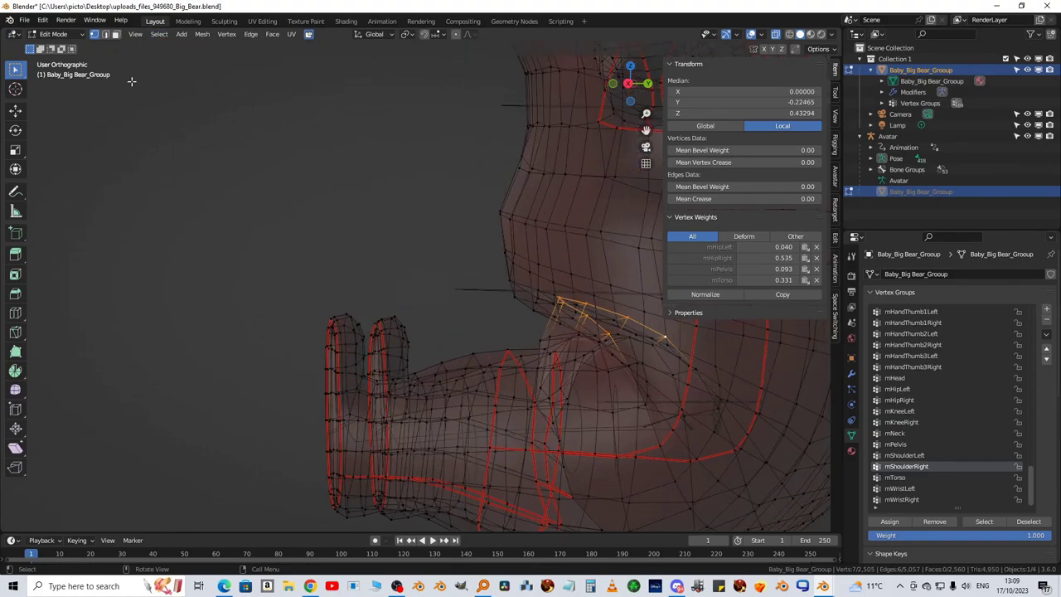
# Run Vertex Group Levels on the crease vertices (offset 0.000, gain 1.000)
pyautogui.hotkey('ctrl', 'g')
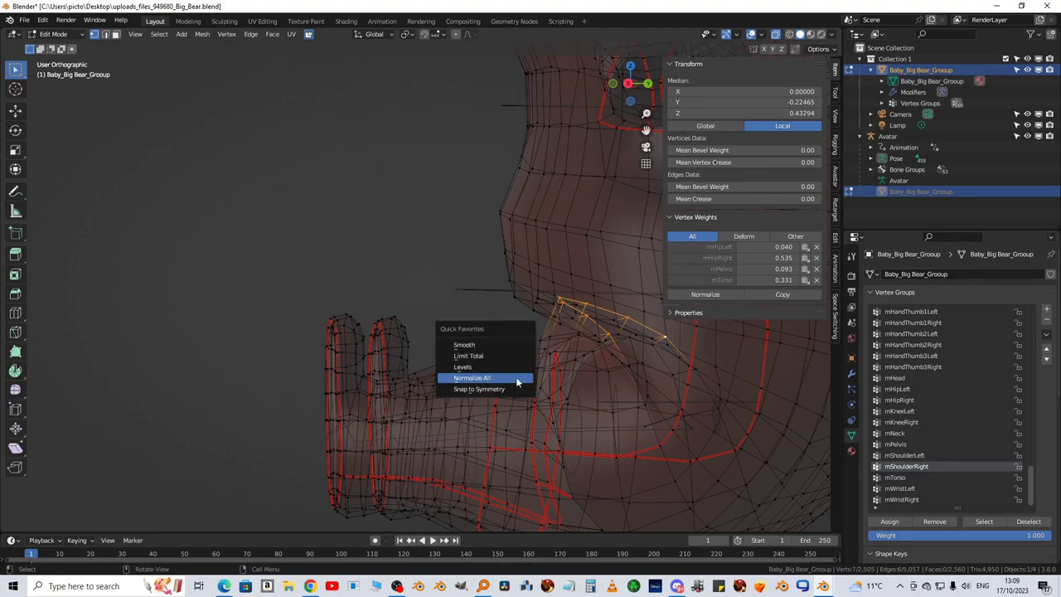
pyautogui.click(506, 363)
pyautogui.moveTo(506, 363); pyautogui.dragTo(398, 377, button='middle')
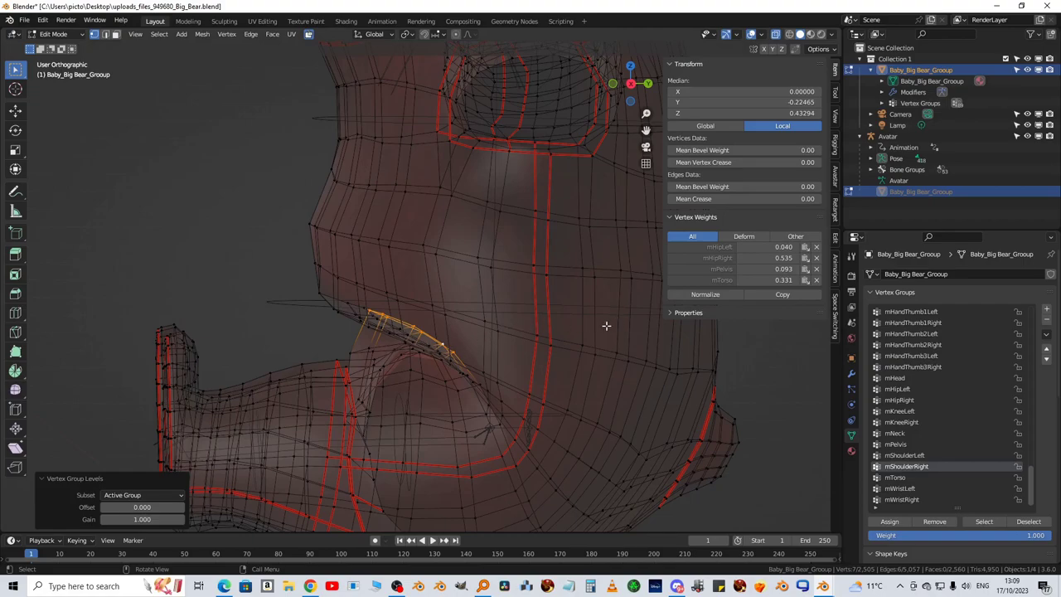
# Make mPelvis active and set Levels gain to 2.090, raising crease weights from 0.093 to 0.195
pyautogui.scroll(2, 502, 346)
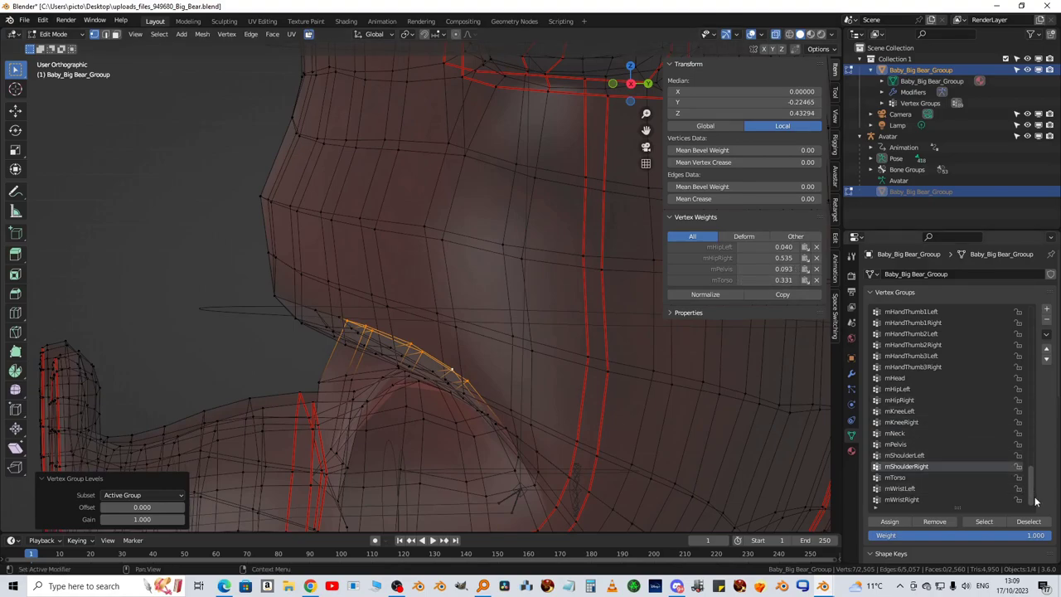
pyautogui.click(912, 444)
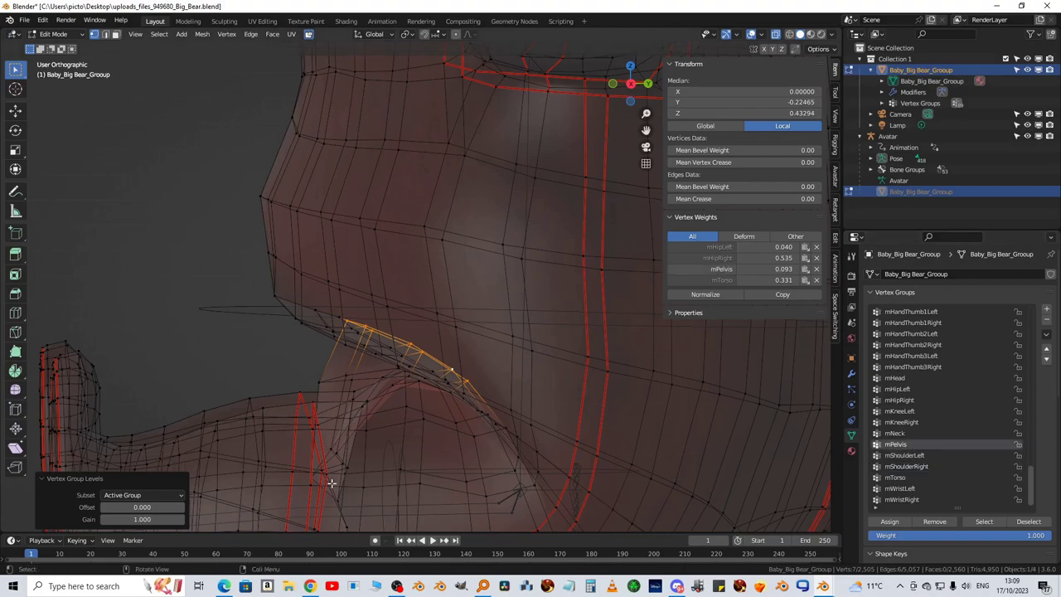
pyautogui.keyDown('shift'); pyautogui.moveTo(304, 456); pyautogui.dragTo(365, 369, button='middle'); pyautogui.keyUp('shift')
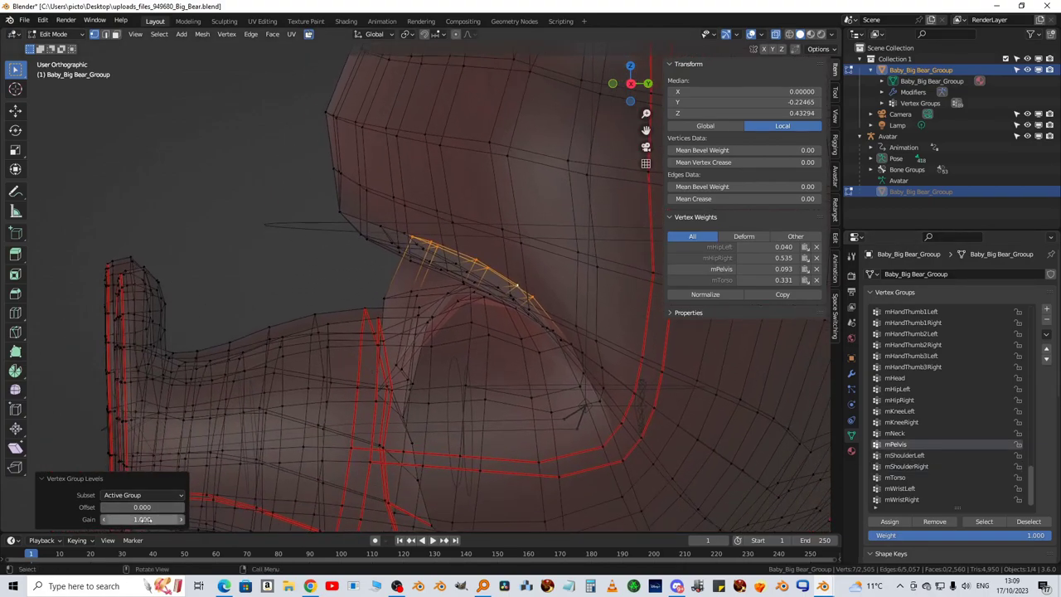
pyautogui.moveTo(143, 519)
pyautogui.mouseDown()
pyautogui.moveTo(195, 519)
pyautogui.moveTo(145, 519)
pyautogui.mouseUp()
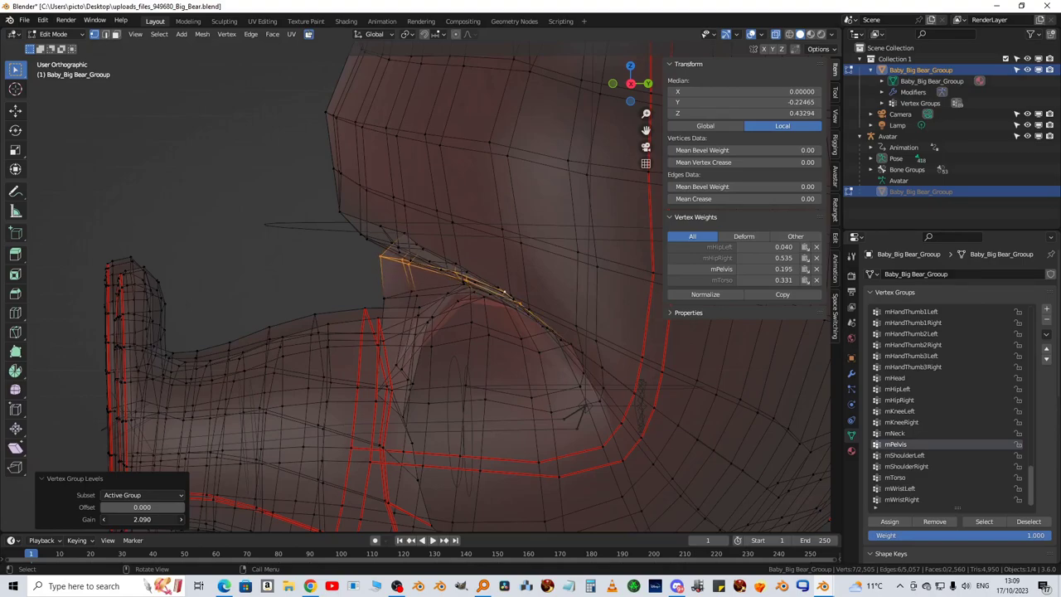
pyautogui.moveTo(390, 304); pyautogui.dragTo(401, 329, button='middle')
# Select a new set of hip crease vertices and apply a Levels pass to mPelvis
pyautogui.keyDown('shift'); pyautogui.click(492, 325); pyautogui.keyUp('shift')
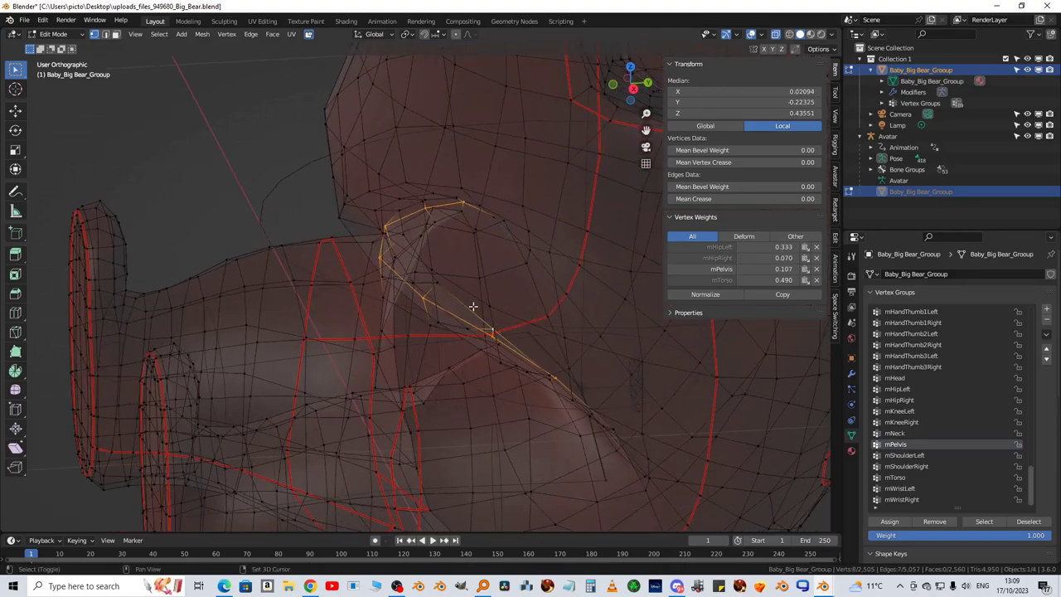
pyautogui.click(402, 234)
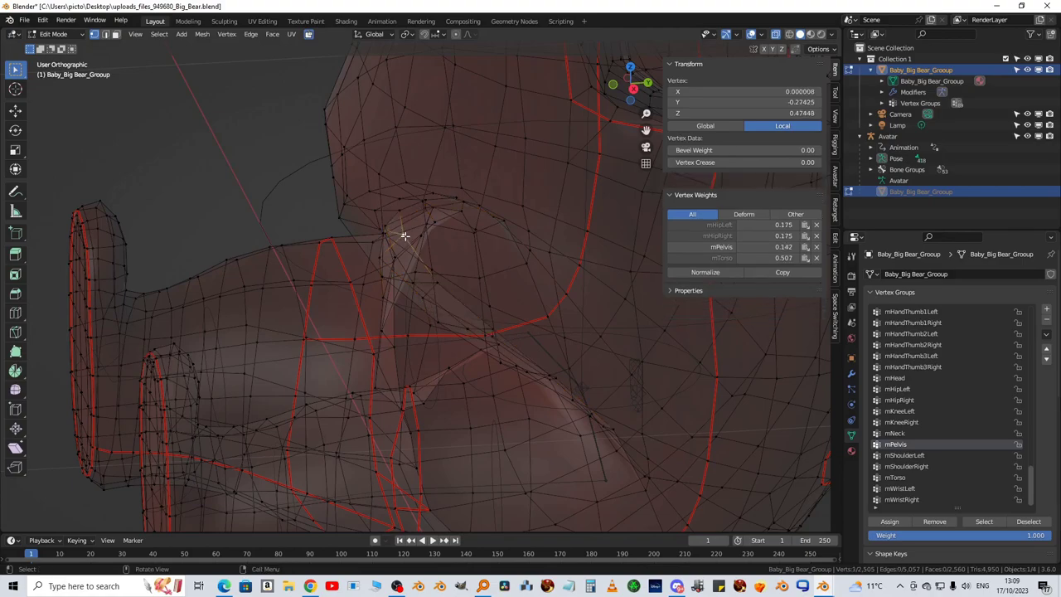
pyautogui.keyDown('shift'); pyautogui.click(493, 329); pyautogui.keyUp('shift')
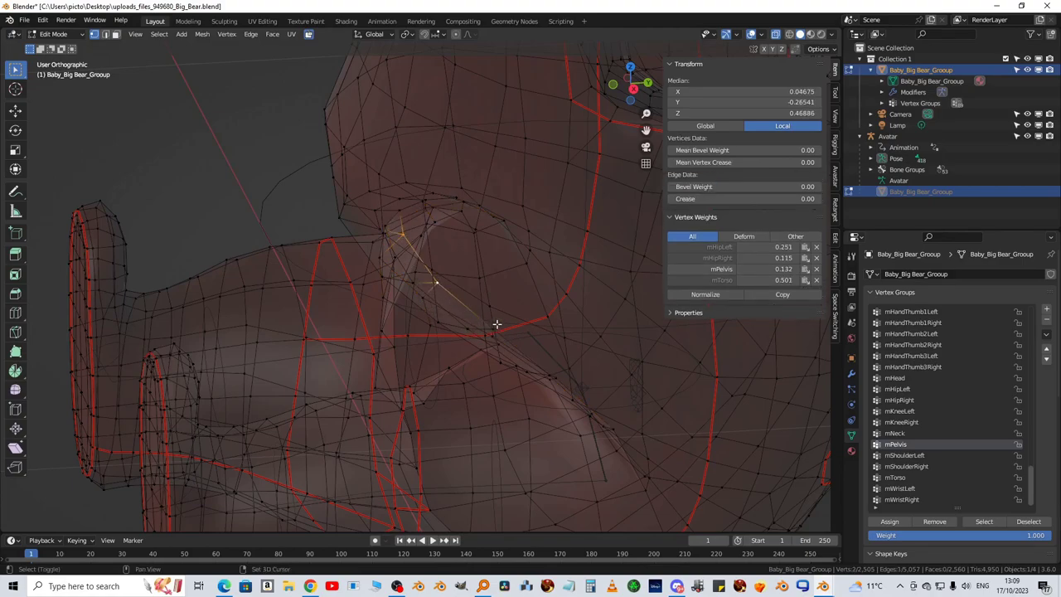
pyautogui.moveTo(442, 242)
pyautogui.mouseDown(button='middle')
pyautogui.moveTo(419, 252)
pyautogui.moveTo(457, 235)
pyautogui.mouseUp(button='middle')
pyautogui.keyDown('shift'); pyautogui.click(512, 211); pyautogui.keyUp('shift')
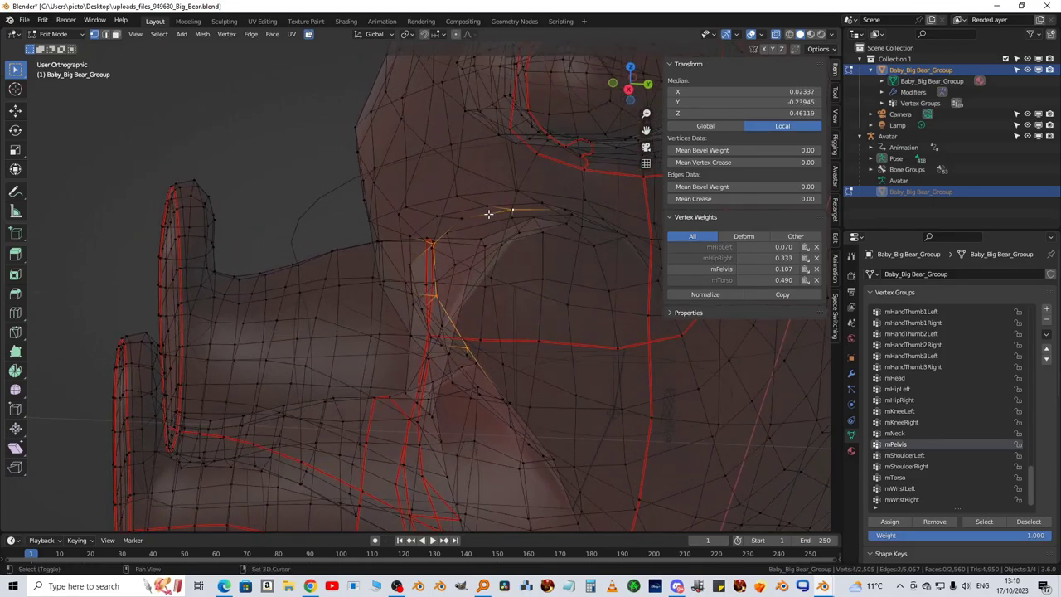
pyautogui.keyDown('shift'); pyautogui.click(463, 214); pyautogui.keyUp('shift')
pyautogui.moveTo(334, 379); pyautogui.dragTo(411, 413, button='middle')
pyautogui.press('q')
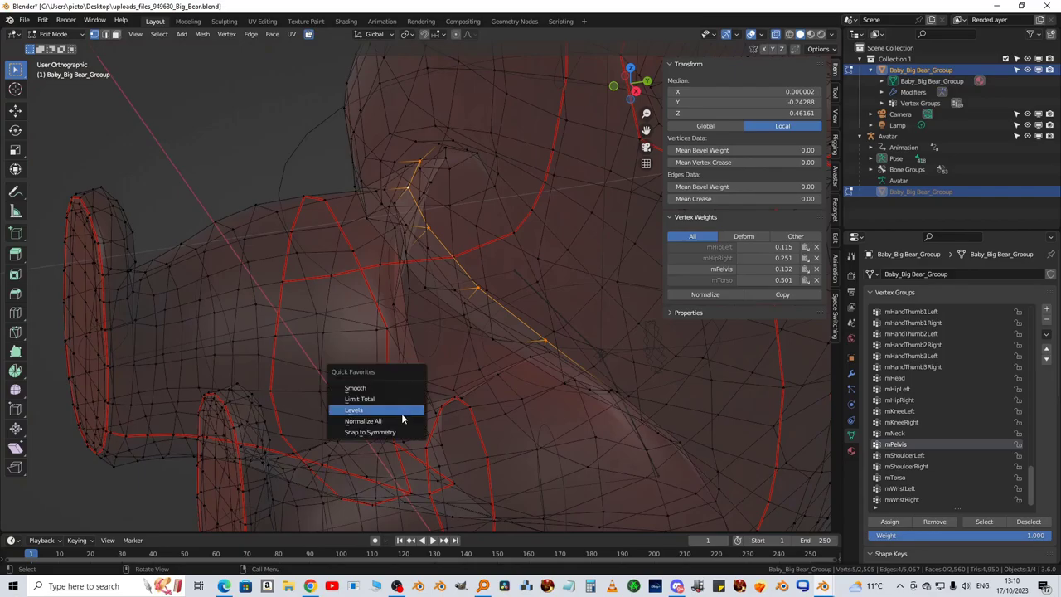
pyautogui.click(397, 411)
pyautogui.moveTo(457, 397); pyautogui.dragTo(499, 349, button='middle')
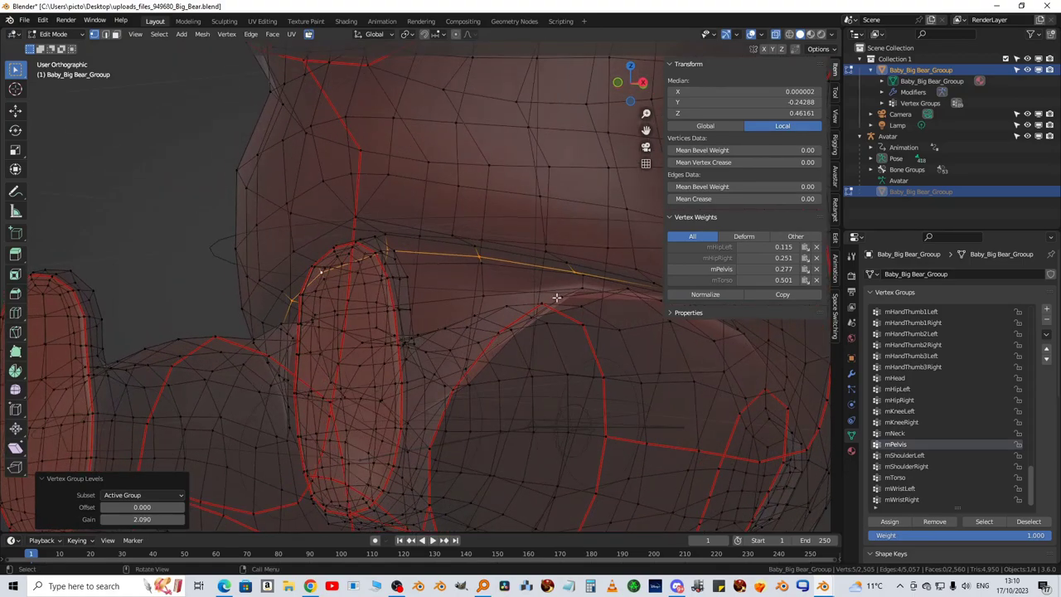
# Extend the selection into a longer strip of vertices along the hip crease
pyautogui.keyDown('shift'); pyautogui.click(569, 263); pyautogui.keyUp('shift')
pyautogui.keyDown('shift'); pyautogui.click(638, 282); pyautogui.keyUp('shift')
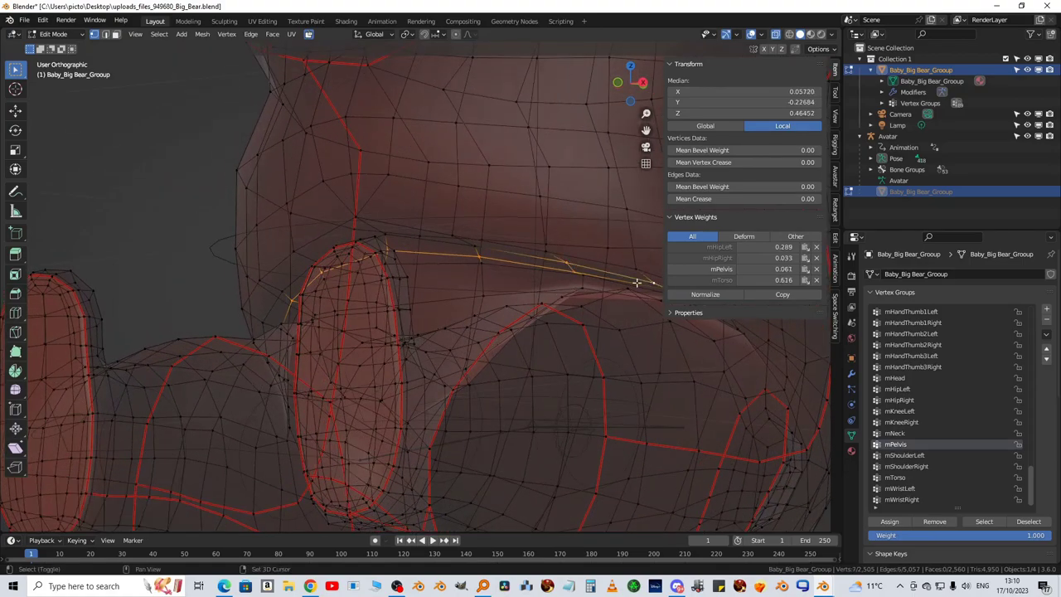
pyautogui.keyDown('shift'); pyautogui.click(474, 247); pyautogui.keyUp('shift')
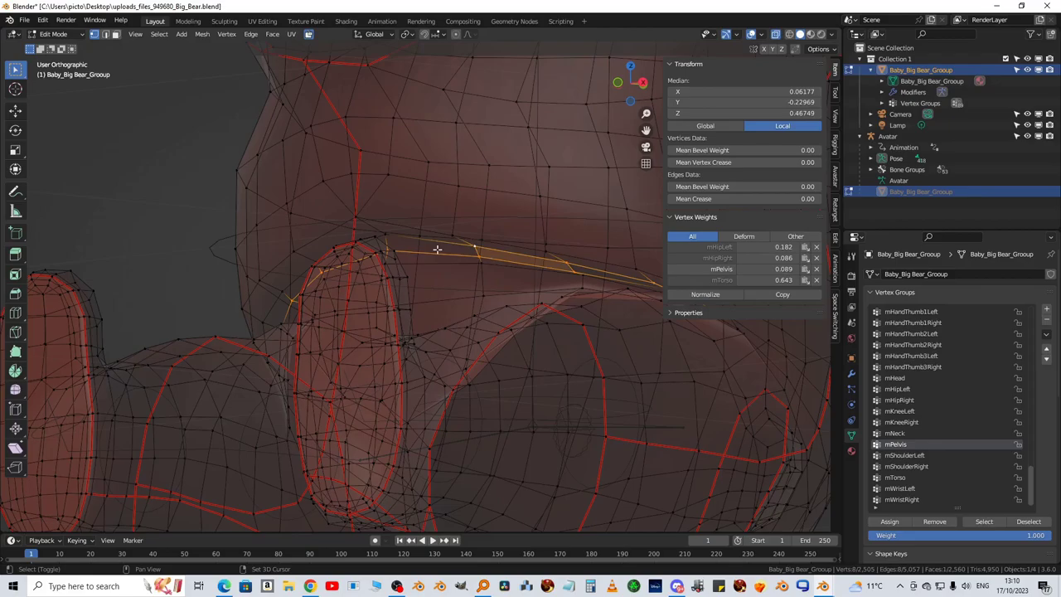
pyautogui.keyDown('shift'); pyautogui.click(386, 236); pyautogui.keyUp('shift')
pyautogui.moveTo(398, 238); pyautogui.dragTo(285, 256, button='middle')
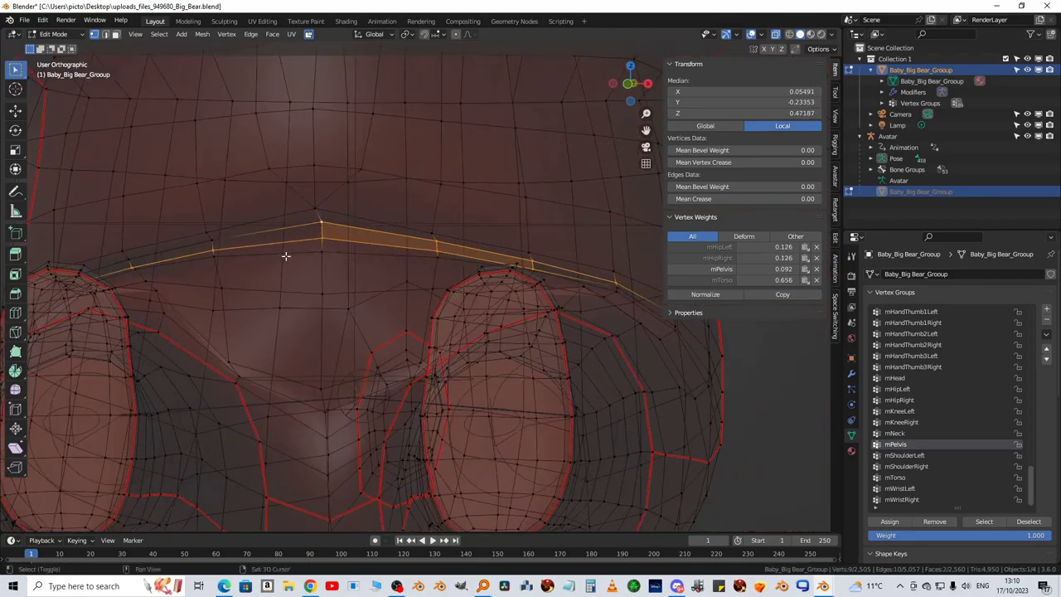
pyautogui.keyDown('shift'); pyautogui.click(213, 245); pyautogui.keyUp('shift')
pyautogui.moveTo(213, 245); pyautogui.dragTo(479, 281, button='middle')
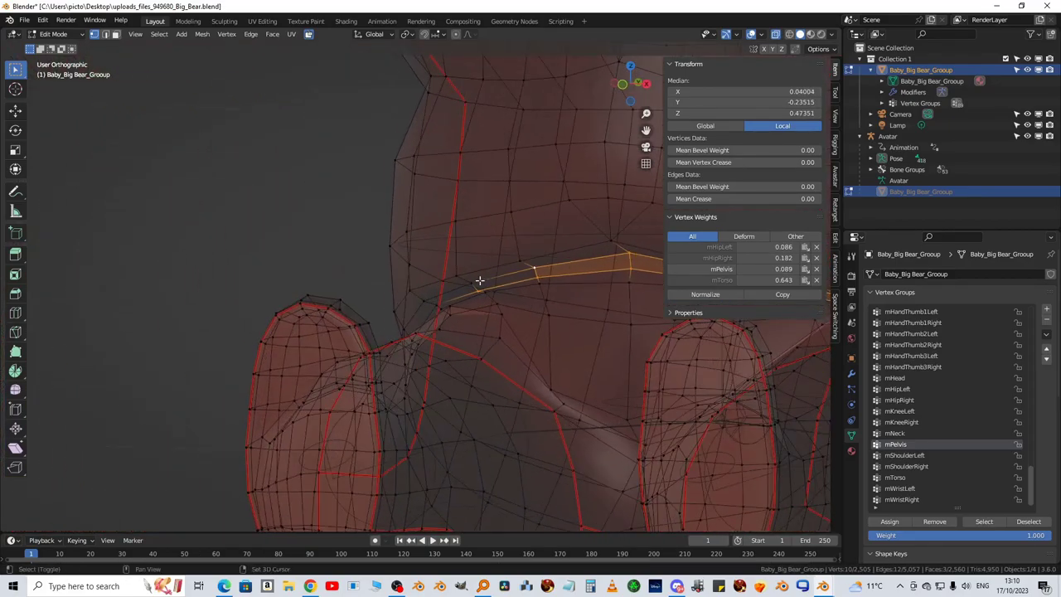
pyautogui.keyDown('shift'); pyautogui.click(477, 282); pyautogui.keyUp('shift')
pyautogui.keyDown('shift'); pyautogui.click(423, 299); pyautogui.keyUp('shift')
pyautogui.keyDown('shift'); pyautogui.click(429, 303); pyautogui.keyUp('shift')
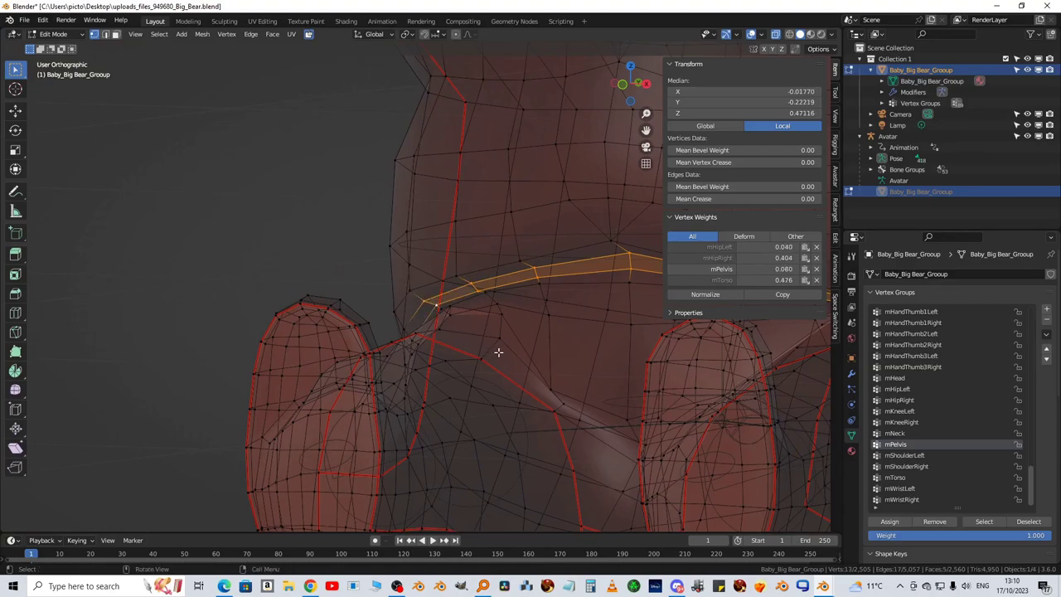
pyautogui.moveTo(497, 350); pyautogui.dragTo(386, 381, button='middle')
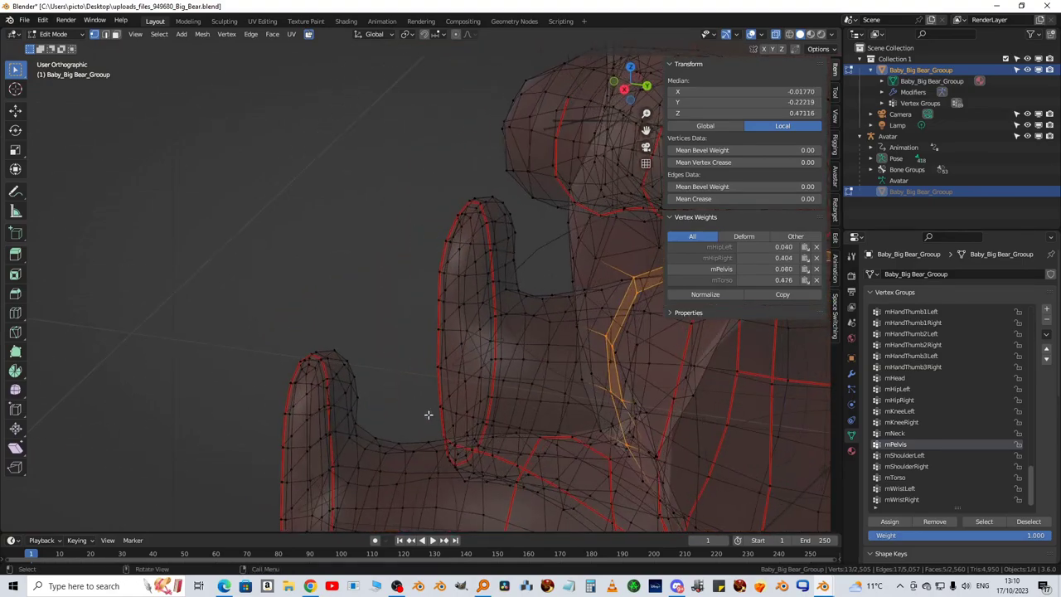
pyautogui.keyDown('shift'); pyautogui.click(649, 452); pyautogui.keyUp('shift')
pyautogui.moveTo(650, 451); pyautogui.dragTo(417, 460, button='middle')
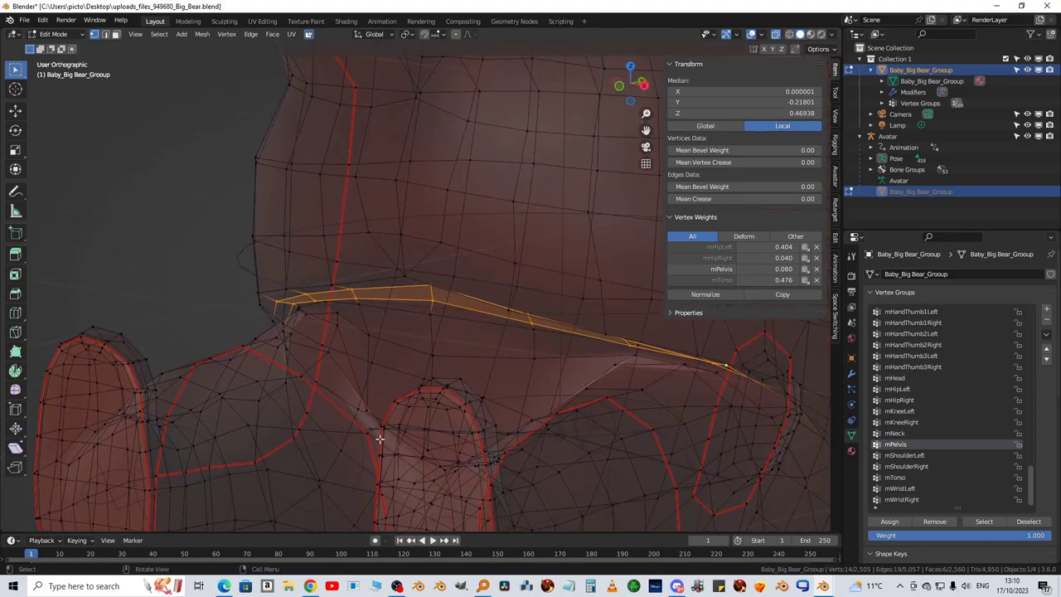
# Apply Levels to the crease strip with the gain lowered to 1.280
pyautogui.press('q')
pyautogui.click(379, 440)
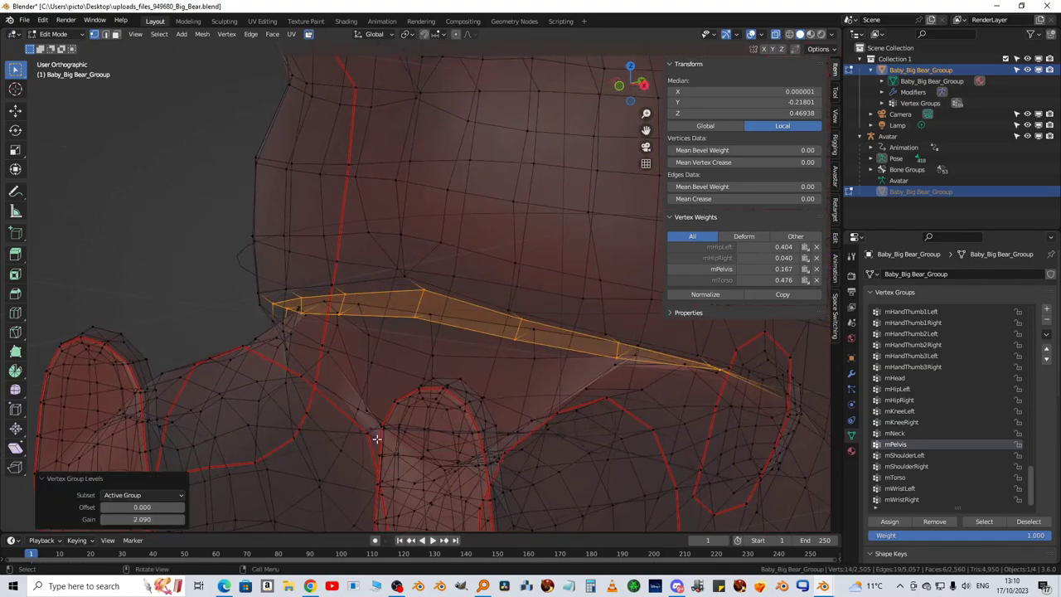
pyautogui.moveTo(377, 440); pyautogui.dragTo(476, 433, button='middle')
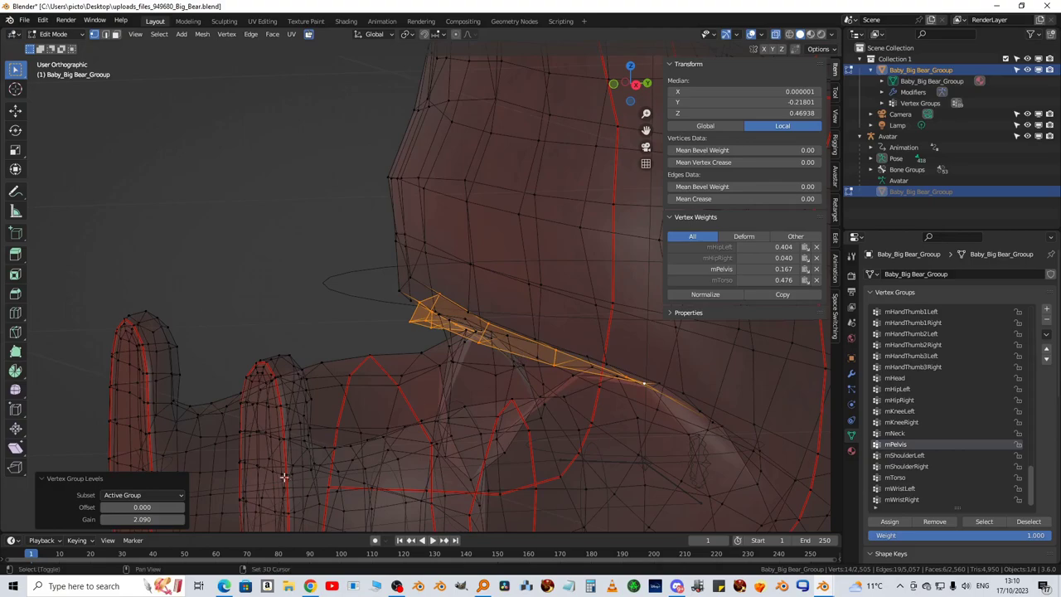
pyautogui.moveTo(159, 519); pyautogui.dragTo(119, 519)
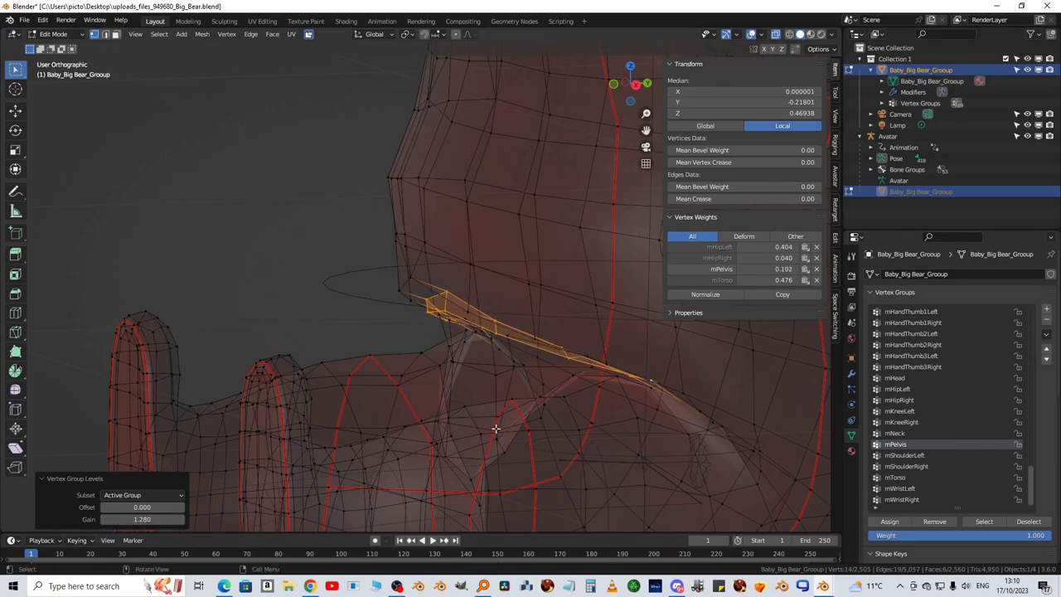
# Apply Levels at gain 2.610 to another hip edge loop, lifting mPelvis 0.078 to 0.205, then deselect
pyautogui.keyDown('alt'); pyautogui.click(524, 343); pyautogui.keyUp('alt')
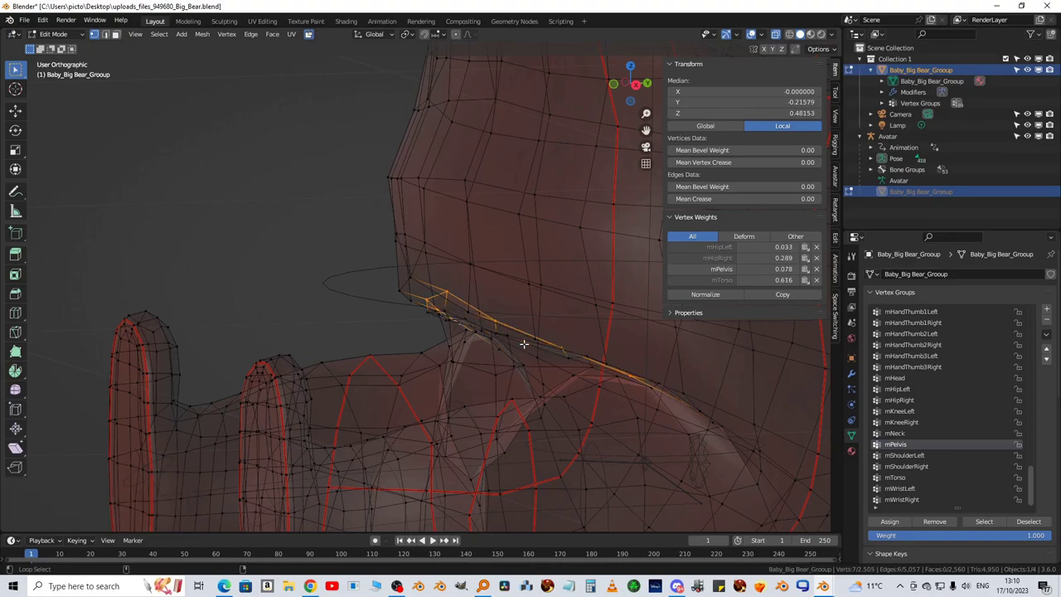
pyautogui.press('q')
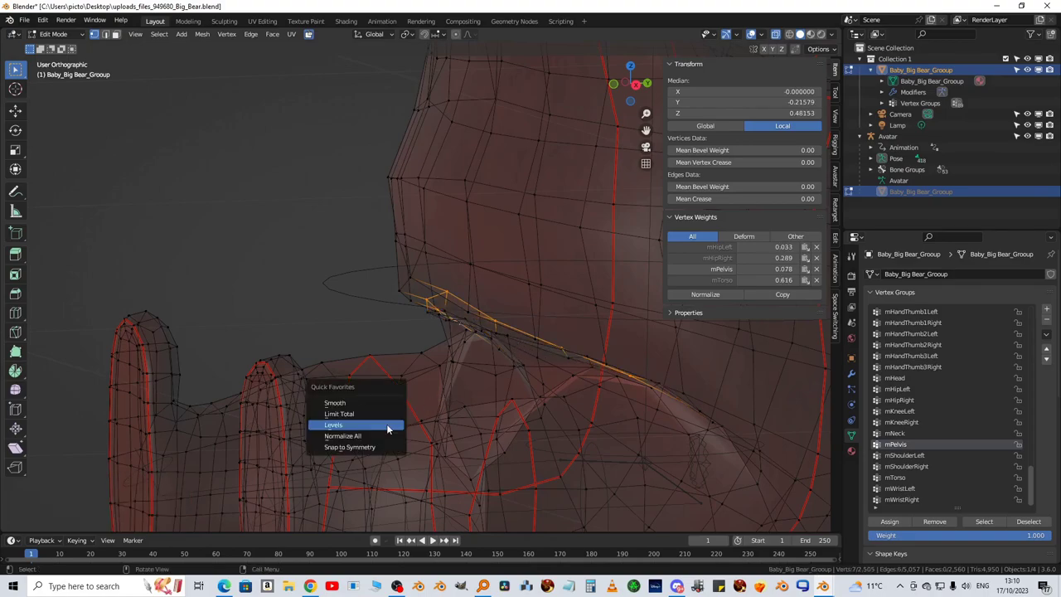
pyautogui.click(386, 424)
pyautogui.moveTo(142, 519); pyautogui.dragTo(191, 519)
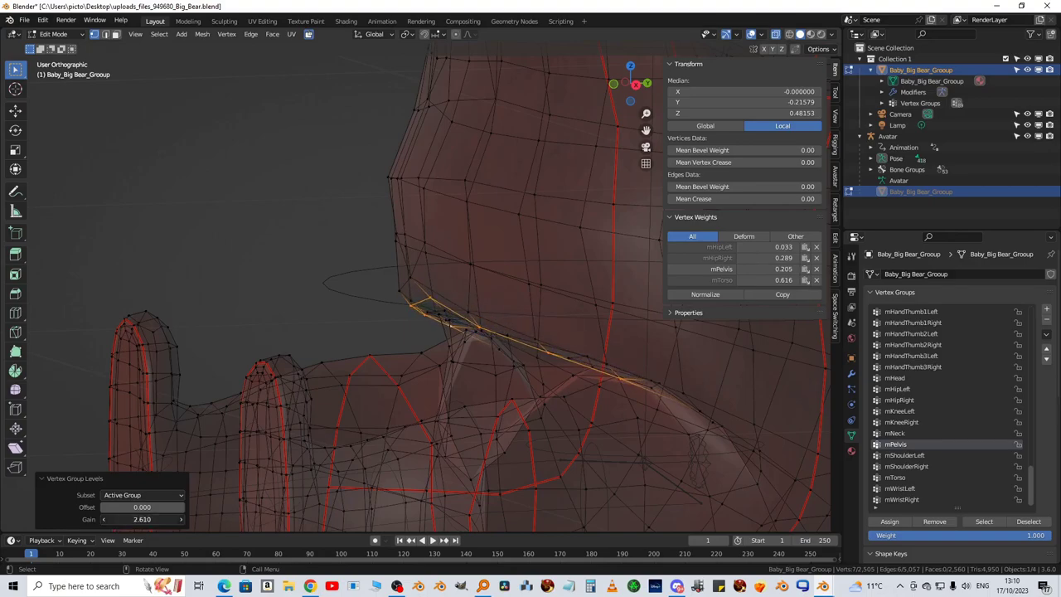
pyautogui.click(265, 292)
pyautogui.moveTo(361, 354); pyautogui.dragTo(424, 353, button='middle')
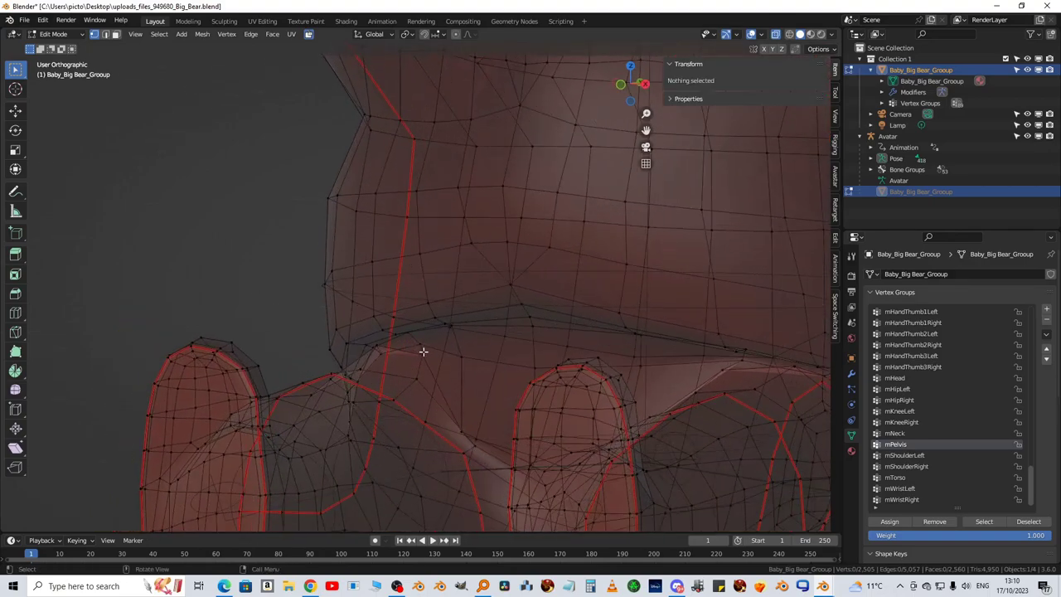
# Return the bear to Object Mode, turn off X-ray, and face its front
pyautogui.scroll(-5, 497, 373)
pyautogui.moveTo(542, 387); pyautogui.dragTo(453, 383, button='middle')
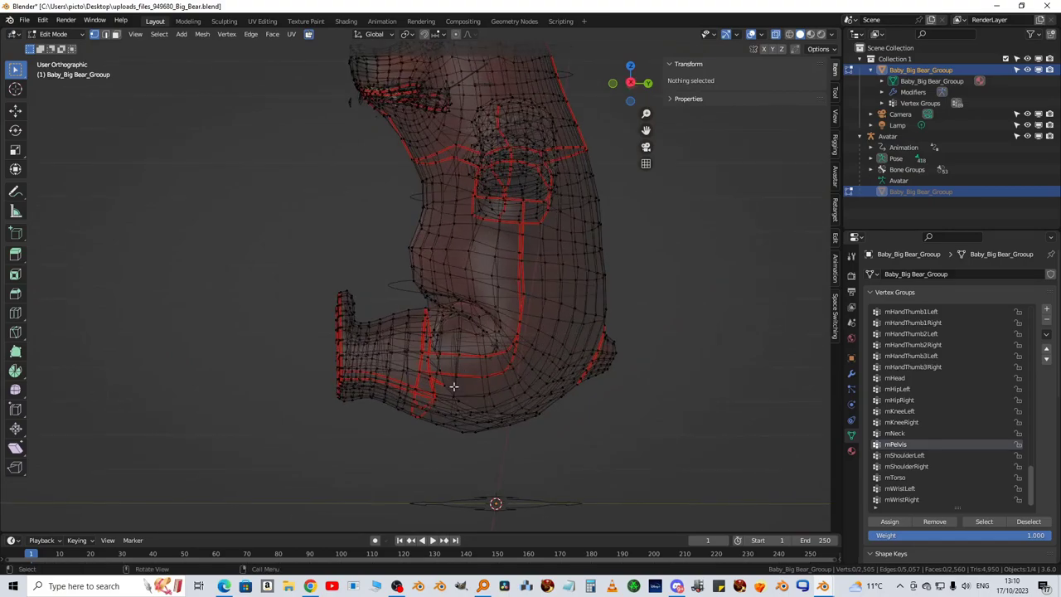
pyautogui.scroll(-5, 448, 388)
pyautogui.scroll(5, 447, 382)
pyautogui.press('Tab')
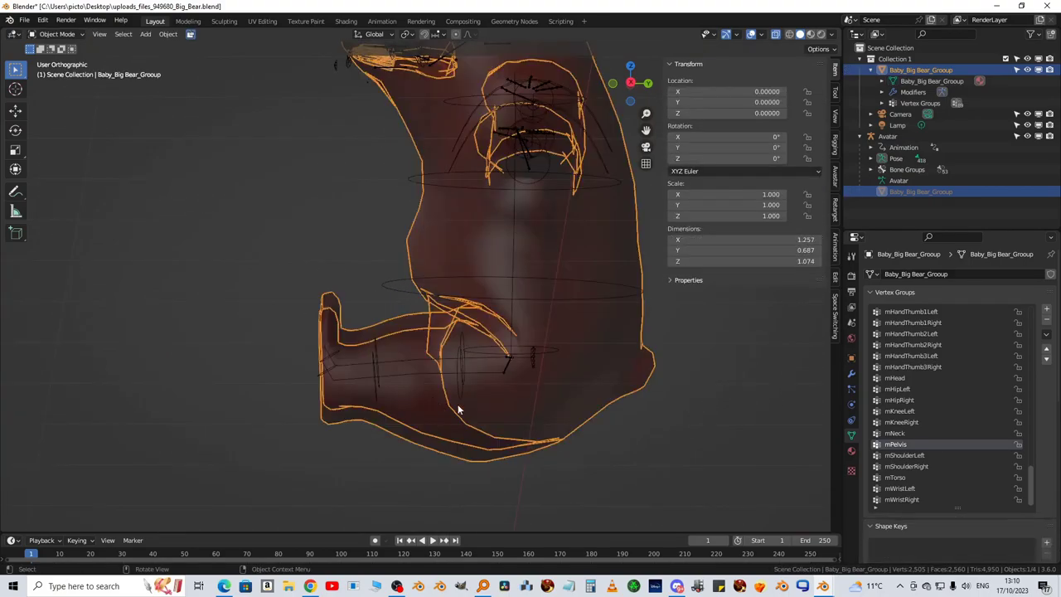
pyautogui.scroll(2, 498, 409)
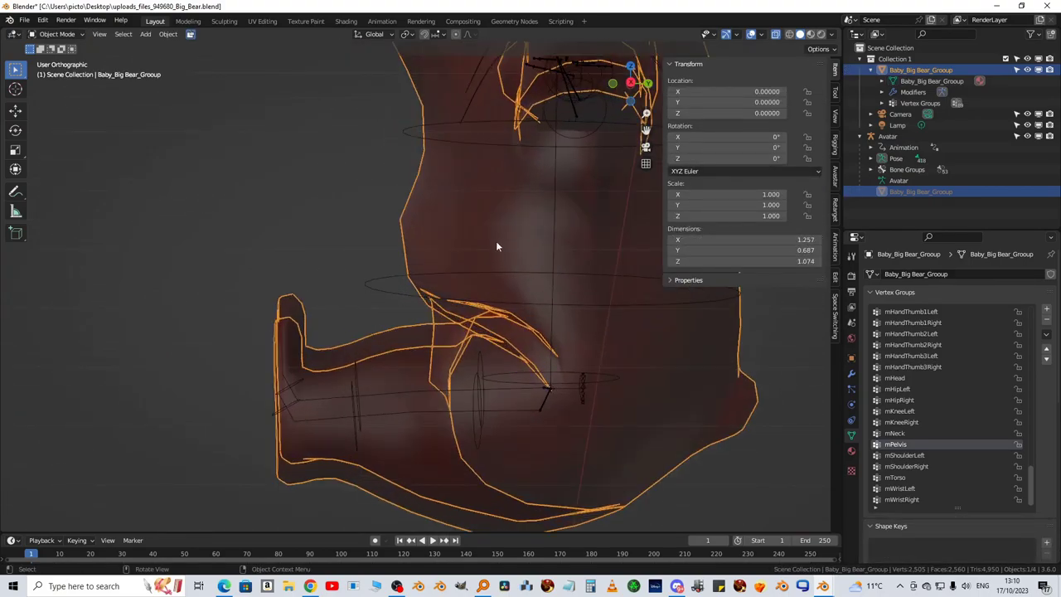
pyautogui.moveTo(496, 241); pyautogui.dragTo(479, 197, button='middle')
pyautogui.scroll(-1, 479, 197)
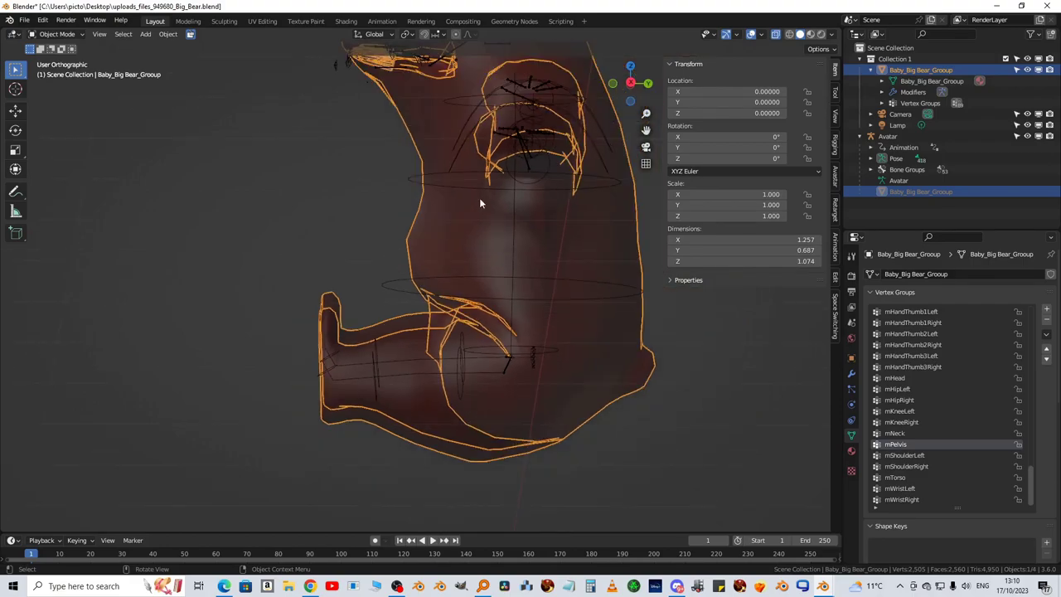
pyautogui.click(775, 34)
pyautogui.moveTo(576, 278); pyautogui.dragTo(447, 357, button='middle')
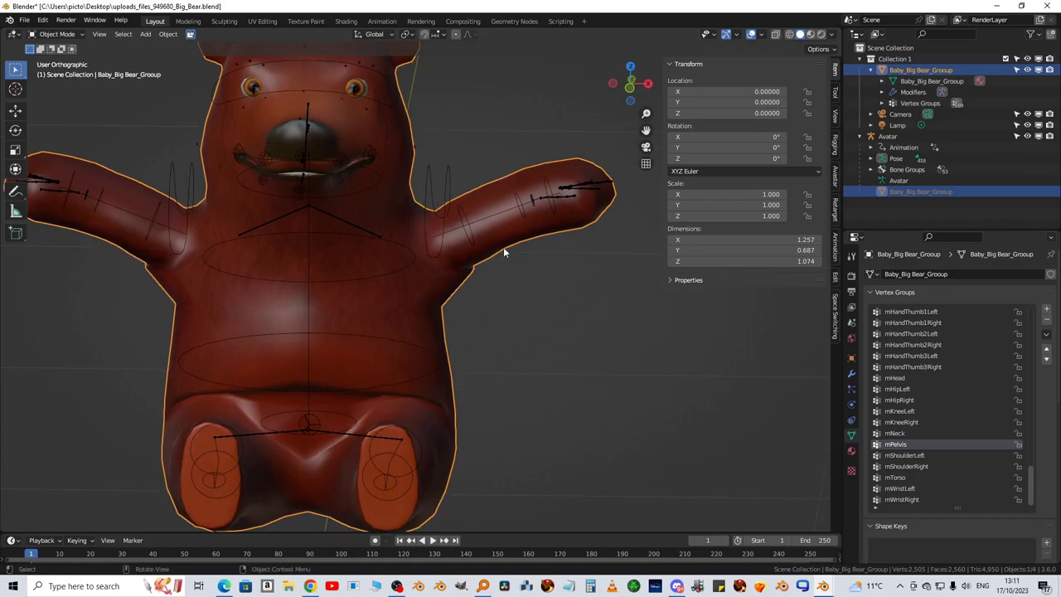
# In front view Edit Mode with X-ray on, lasso-select the vertices around the left armpit
pyautogui.press('KP_1')
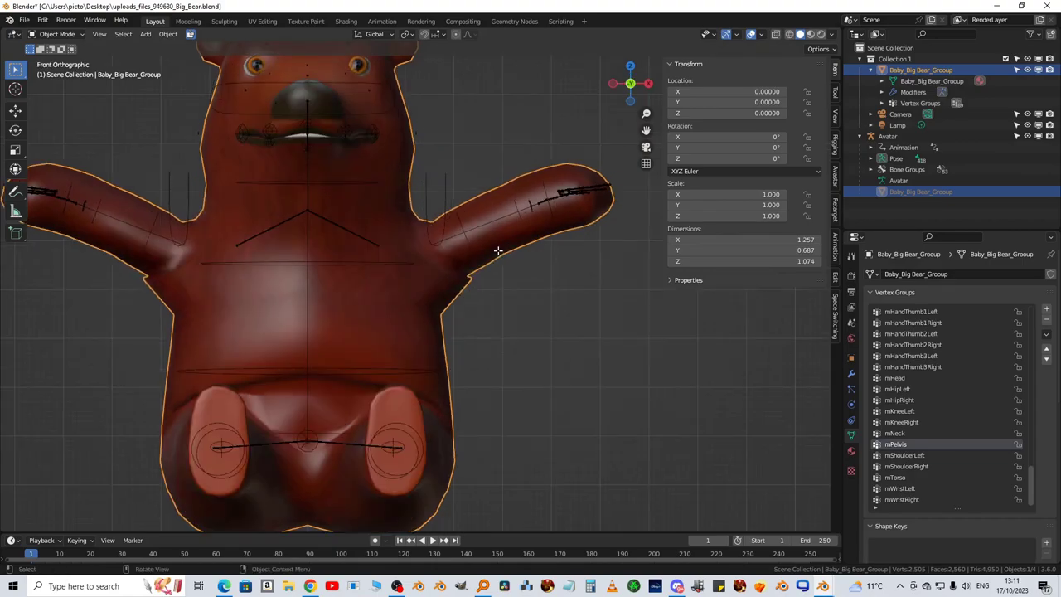
pyautogui.press('Tab')
pyautogui.scroll(1, 516, 301)
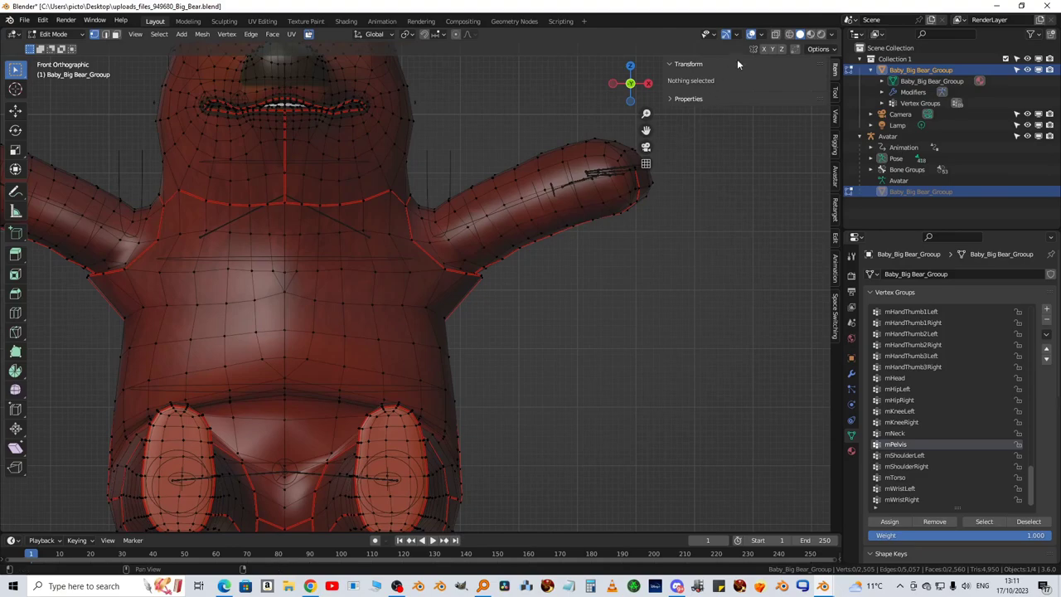
pyautogui.click(775, 34)
pyautogui.scroll(2, 541, 292)
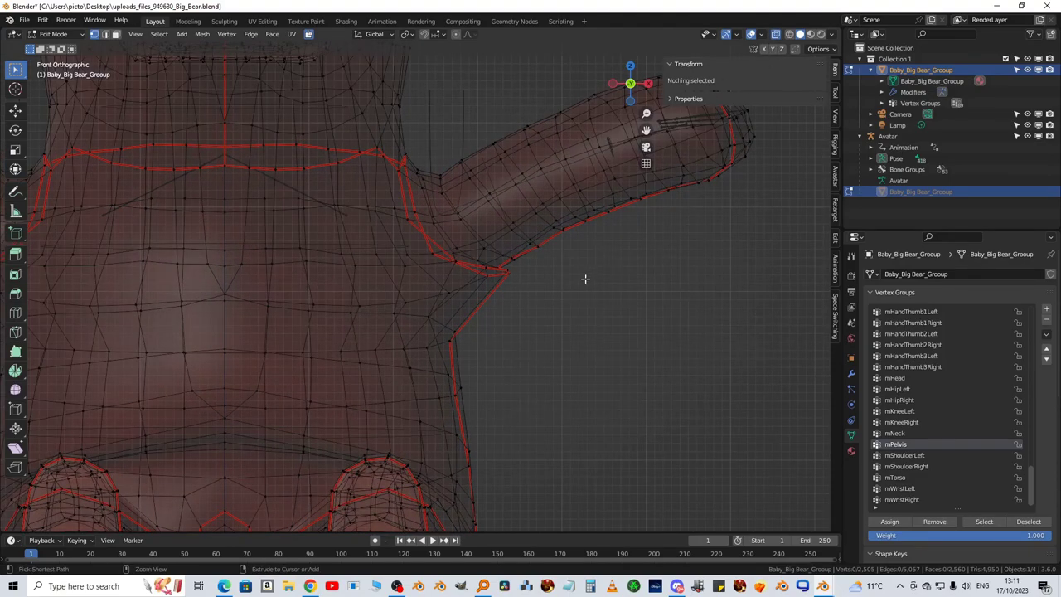
pyautogui.moveTo(592, 273)
pyautogui.keyDown('ctrl'); pyautogui.mouseDown(button='right')
pyautogui.moveTo(534, 275)
pyautogui.moveTo(439, 229)
pyautogui.moveTo(332, 261)
pyautogui.moveTo(329, 367)
pyautogui.moveTo(401, 389)
pyautogui.moveTo(521, 366)
pyautogui.mouseUp(button='right'); pyautogui.keyUp('ctrl')
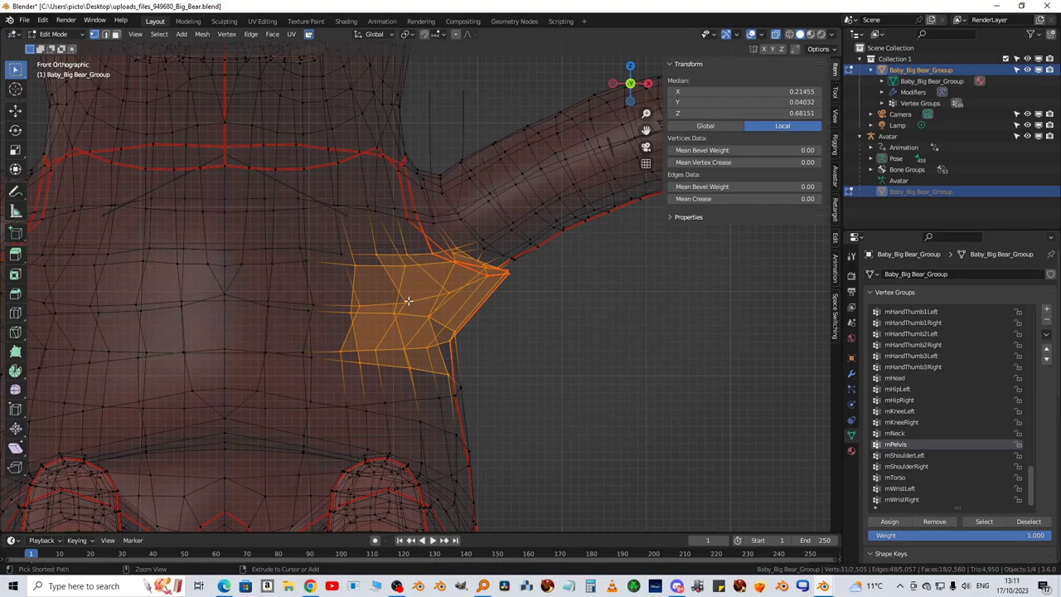
pyautogui.moveTo(408, 300)
pyautogui.keyDown('ctrl'); pyautogui.mouseDown(button='right')
pyautogui.moveTo(494, 330)
pyautogui.moveTo(475, 377)
pyautogui.moveTo(441, 369)
pyautogui.moveTo(431, 320)
pyautogui.moveTo(408, 360)
pyautogui.moveTo(472, 364)
pyautogui.mouseUp(button='right'); pyautogui.keyUp('ctrl')
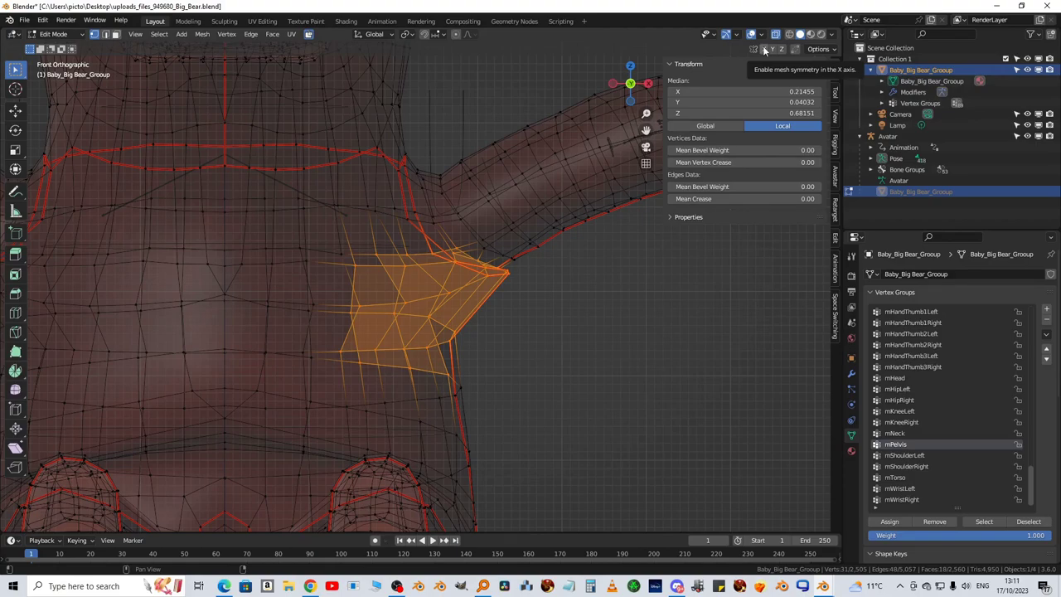
pyautogui.keyDown('shift'); pyautogui.click(461, 381); pyautogui.keyUp('shift')
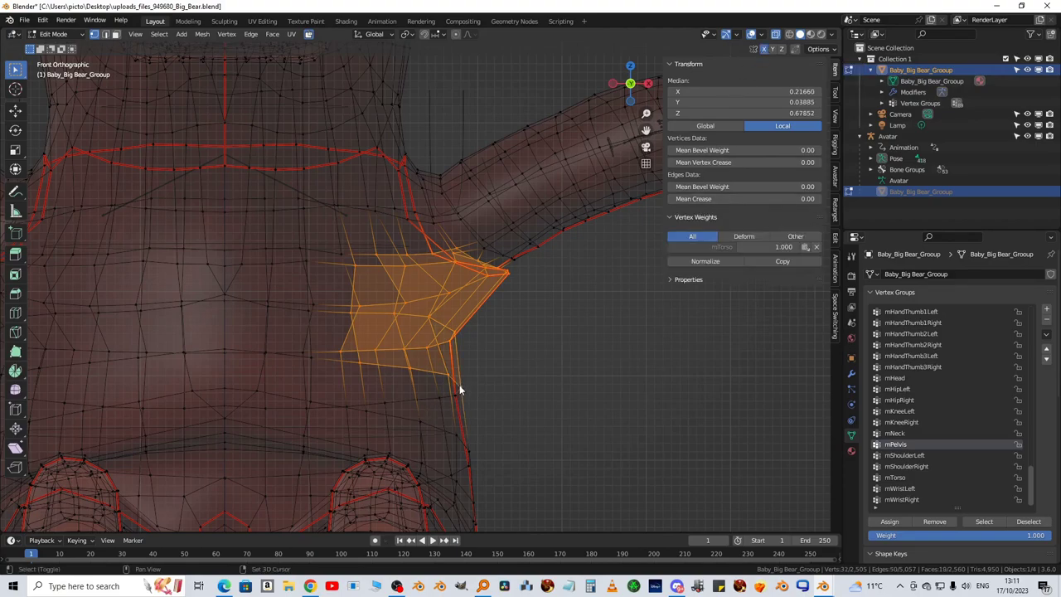
pyautogui.scroll(-2, 555, 411)
pyautogui.moveTo(554, 410); pyautogui.dragTo(465, 235, button='middle')
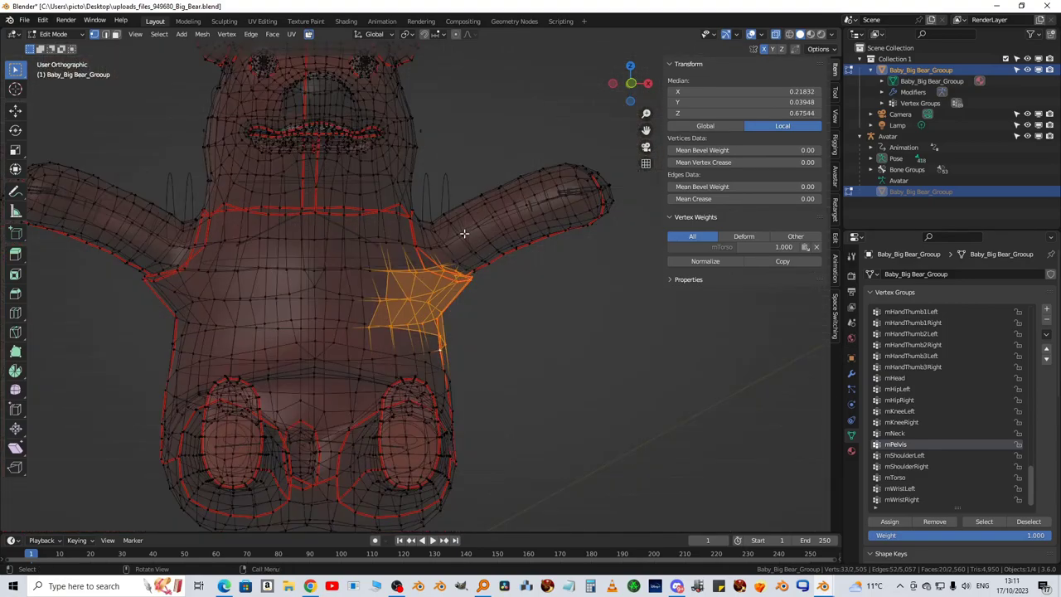
# Make mShoulderLeft active and smooth the armpit weights with 4 iterations
pyautogui.click(905, 455)
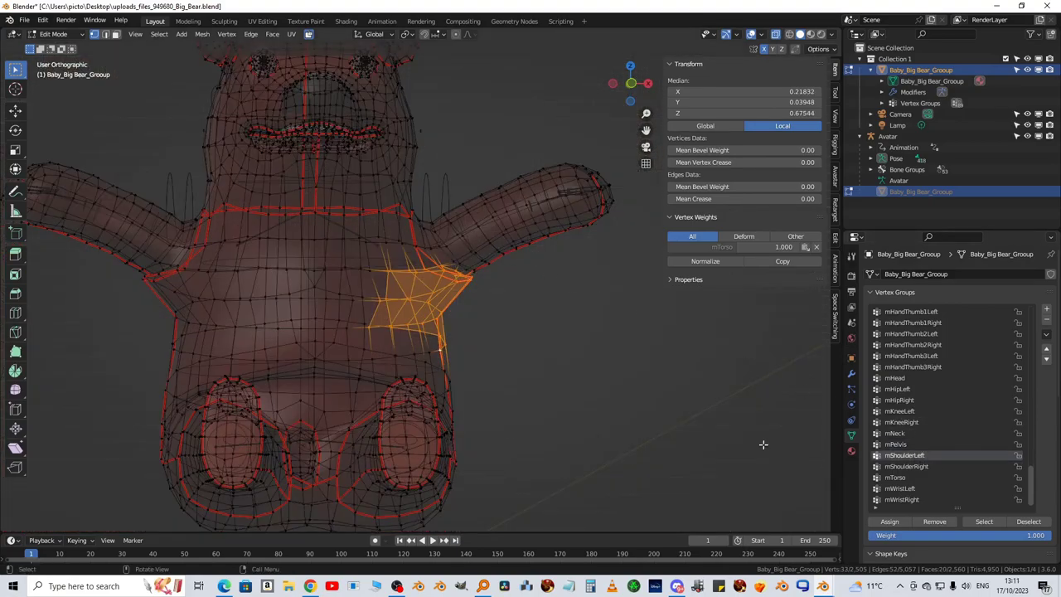
pyautogui.scroll(2, 611, 371)
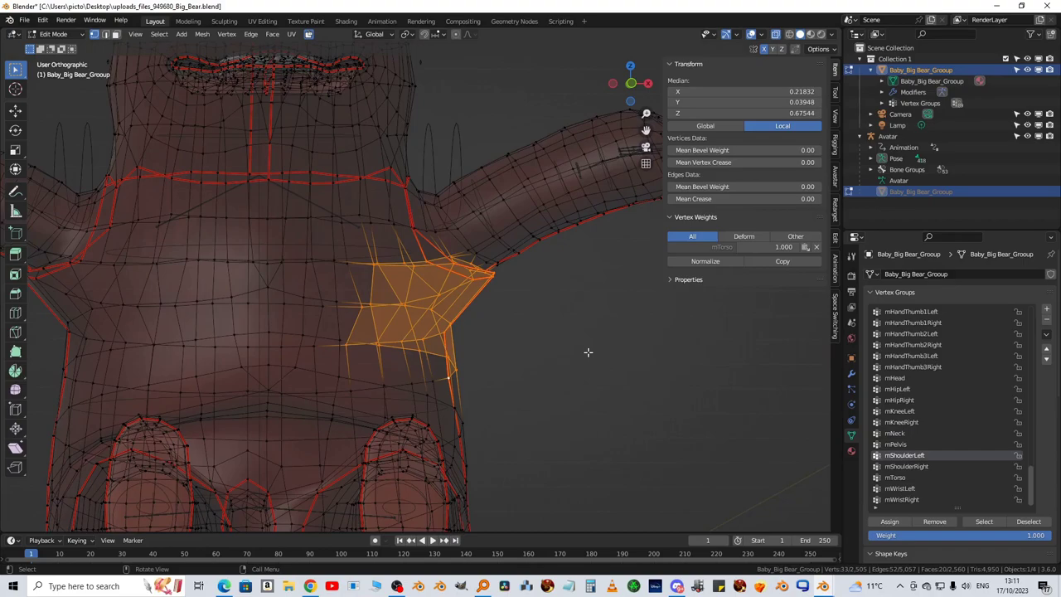
pyautogui.press('q')
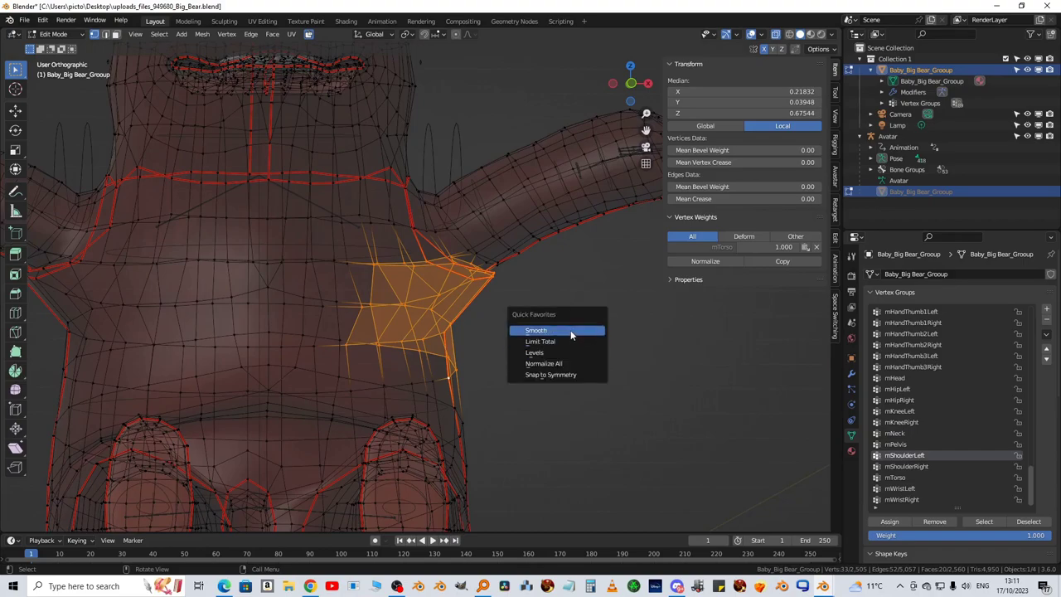
pyautogui.click(570, 329)
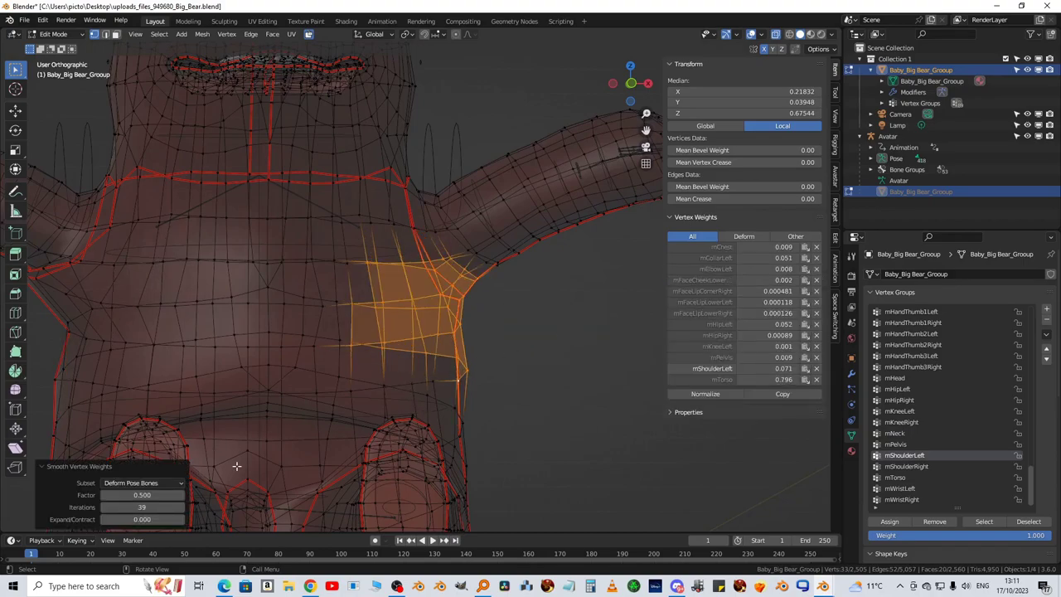
pyautogui.moveTo(162, 508); pyautogui.dragTo(95, 507)
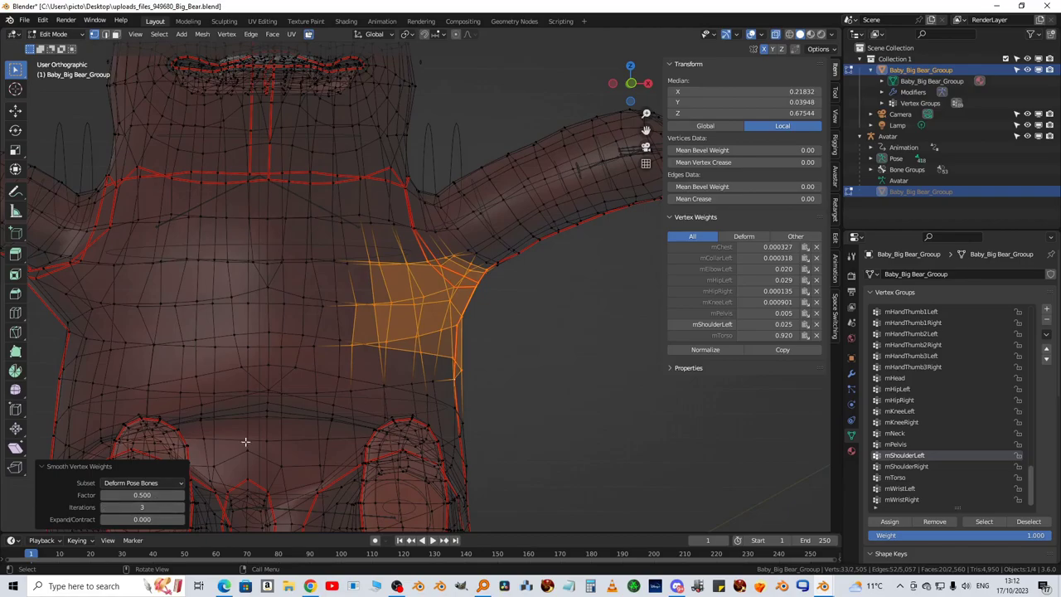
pyautogui.moveTo(570, 335); pyautogui.dragTo(537, 341, button='middle')
# Limit the armpit weights to 4 groups per vertex, normalize all, and deselect
pyautogui.press('q')
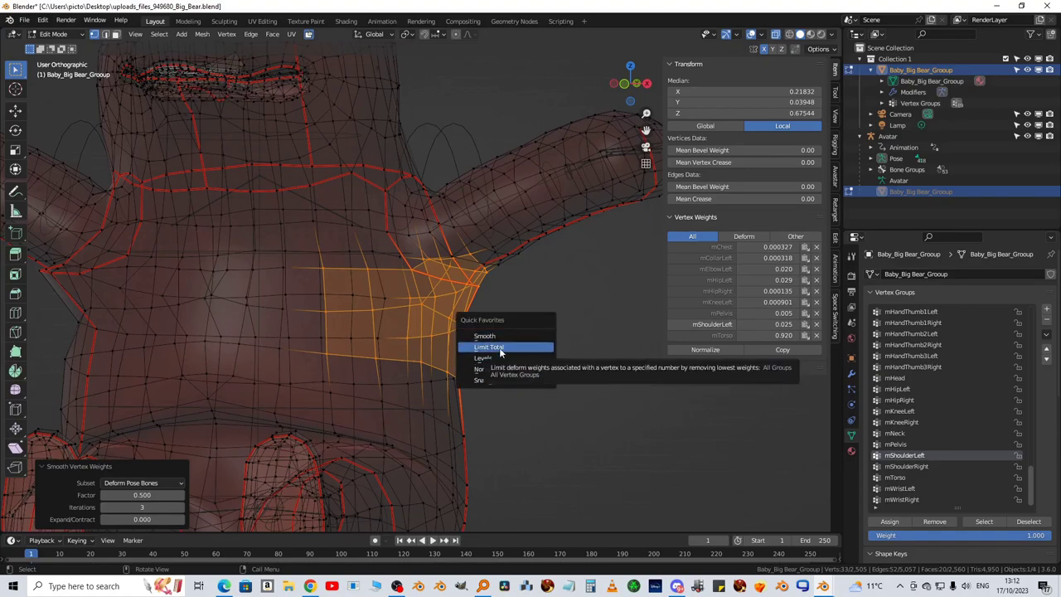
pyautogui.click(500, 349)
pyautogui.press('q')
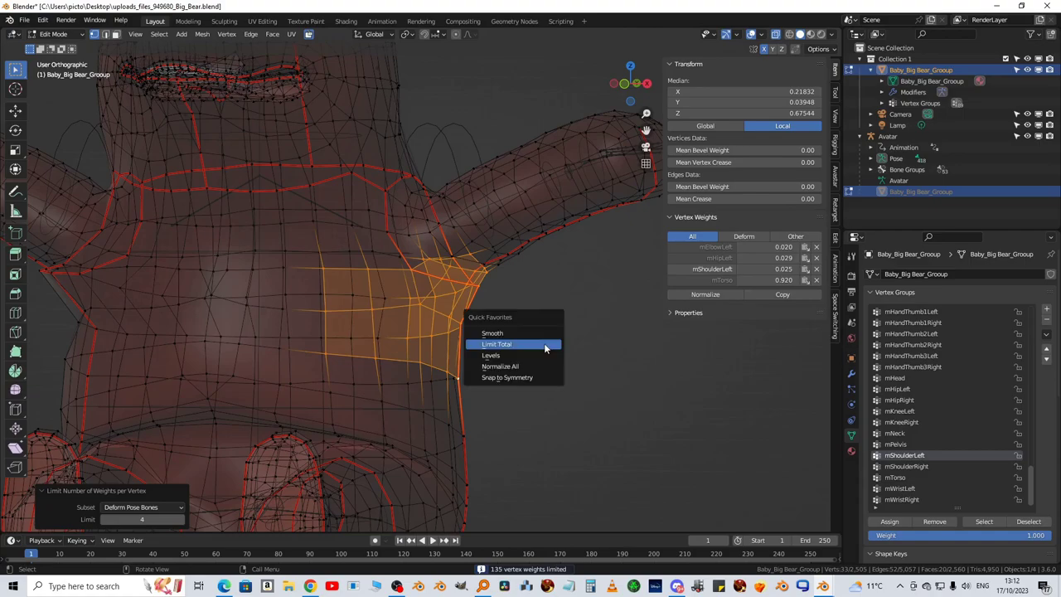
pyautogui.click(514, 366)
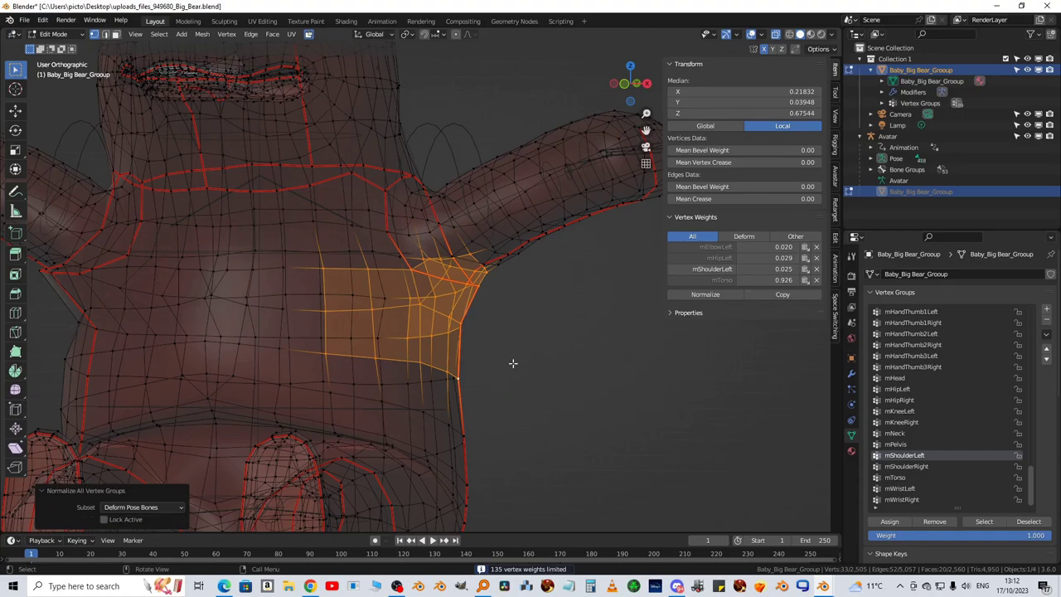
pyautogui.scroll(-5, 455, 370)
pyautogui.moveTo(437, 362); pyautogui.dragTo(464, 370, button='middle')
pyautogui.moveTo(223, 278); pyautogui.dragTo(200, 283, button='middle')
pyautogui.click(178, 363)
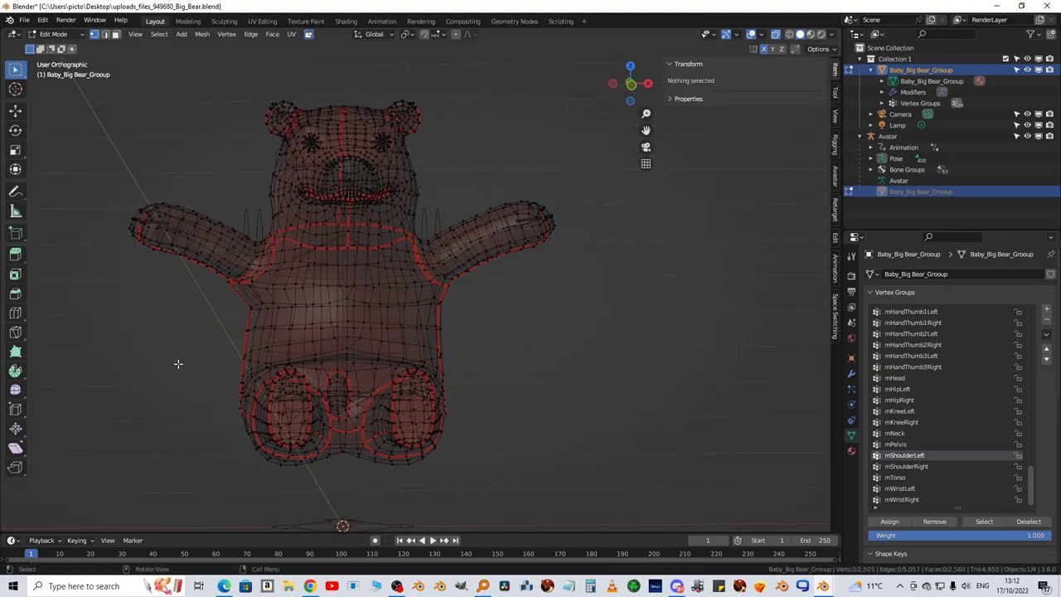
# In front view, lasso-select the vertices around the bear's other armpit
pyautogui.press('KP_1')
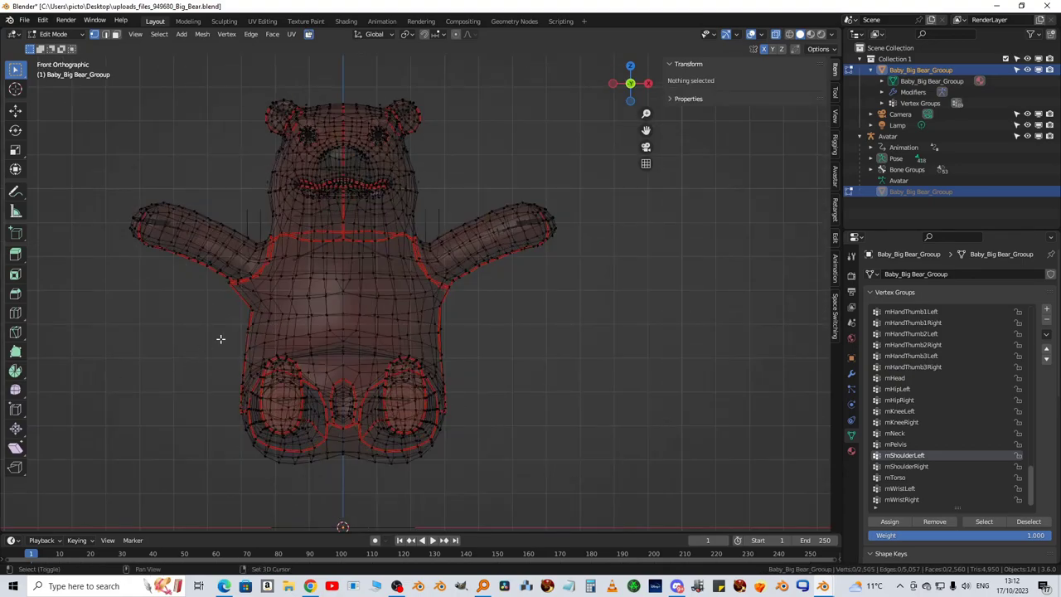
pyautogui.keyDown('shift'); pyautogui.moveTo(221, 339); pyautogui.dragTo(335, 348, button='middle'); pyautogui.keyUp('shift')
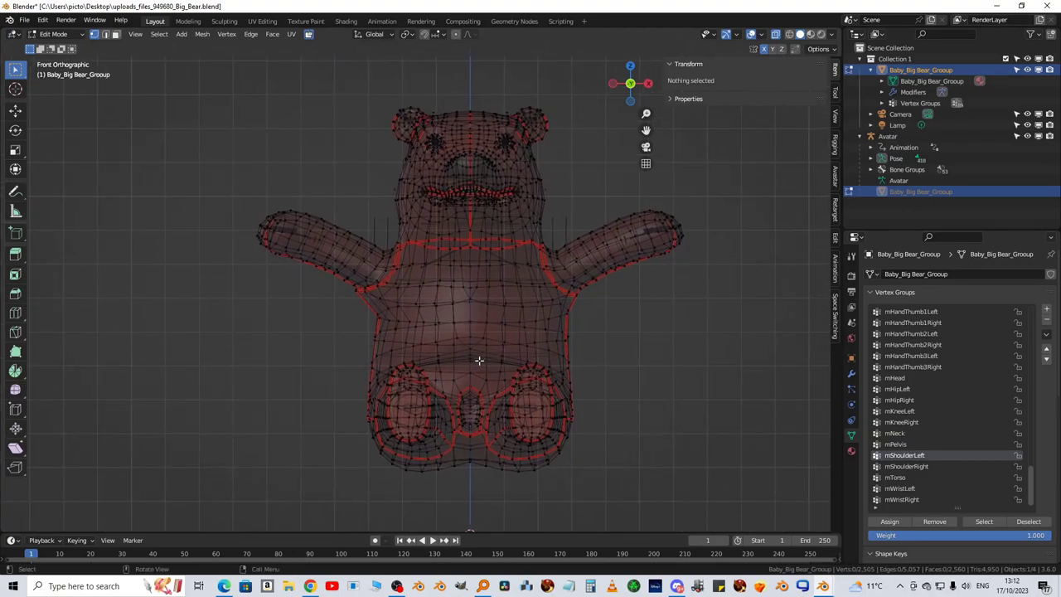
pyautogui.scroll(3, 468, 363)
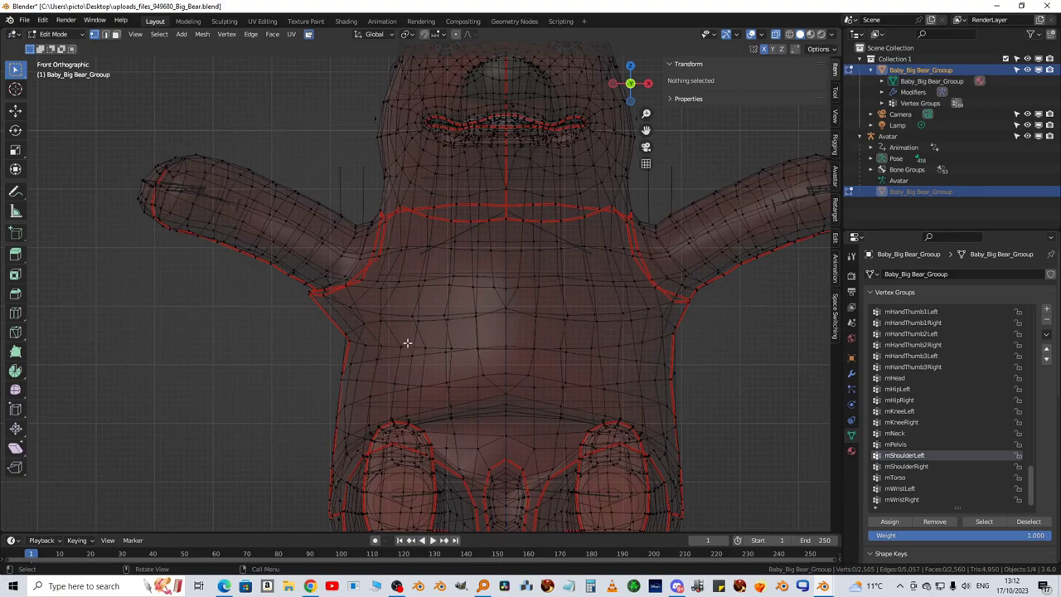
pyautogui.keyDown('shift'); pyautogui.moveTo(395, 334); pyautogui.dragTo(345, 337, button='middle'); pyautogui.keyUp('shift')
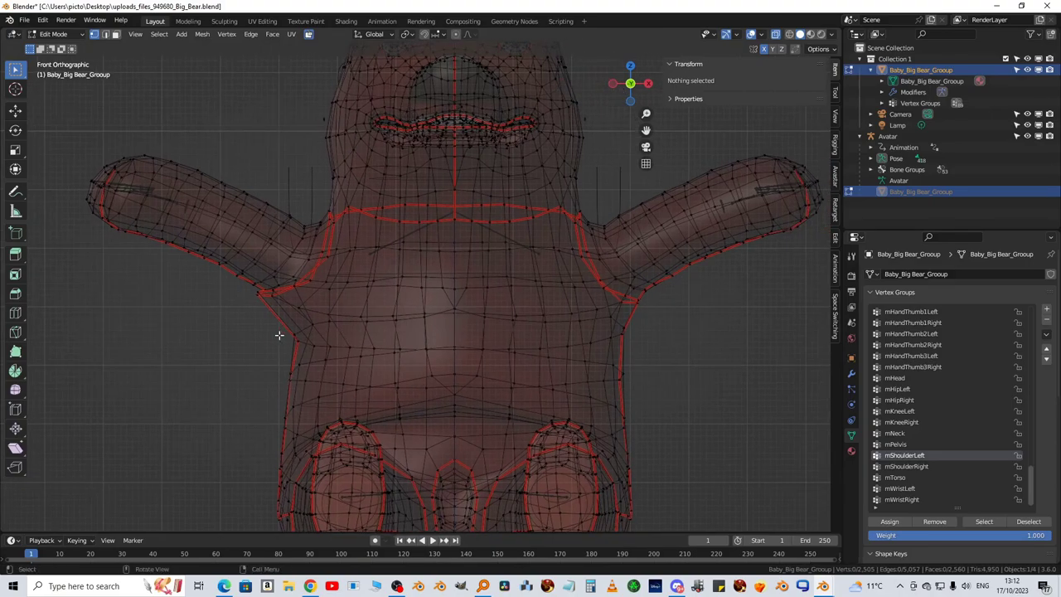
pyautogui.moveTo(238, 290)
pyautogui.keyDown('ctrl'); pyautogui.mouseDown(button='right')
pyautogui.moveTo(268, 258)
pyautogui.moveTo(314, 265)
pyautogui.moveTo(350, 300)
pyautogui.moveTo(351, 338)
pyautogui.moveTo(346, 358)
pyautogui.moveTo(234, 361)
pyautogui.mouseUp(button='right'); pyautogui.keyUp('ctrl')
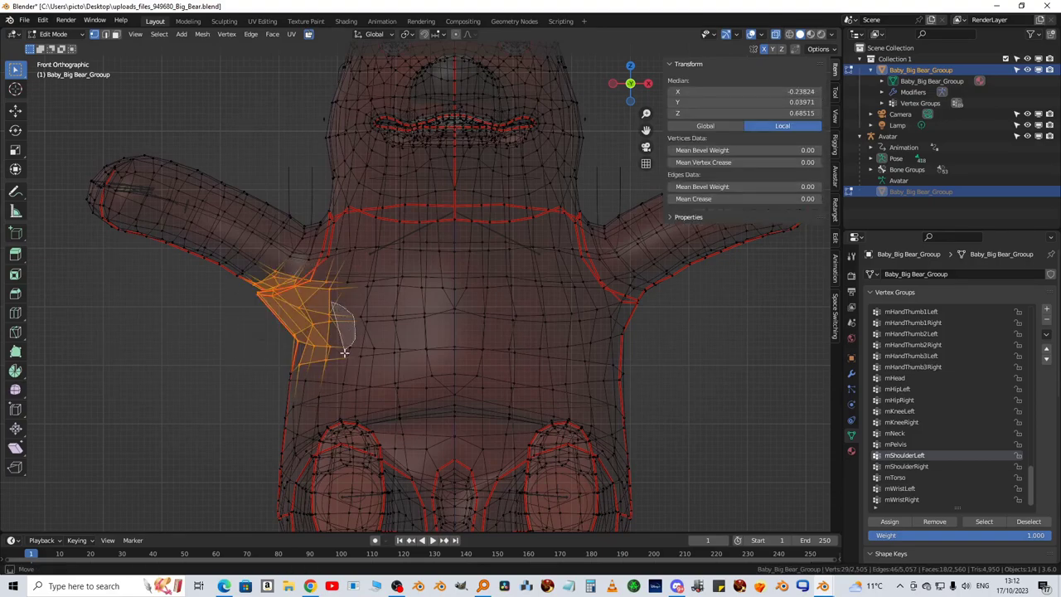
pyautogui.moveTo(361, 329)
pyautogui.keyDown('ctrl'); pyautogui.mouseDown(button='right')
pyautogui.moveTo(381, 346)
pyautogui.moveTo(351, 365)
pyautogui.moveTo(274, 357)
pyautogui.mouseUp(button='right'); pyautogui.keyUp('ctrl')
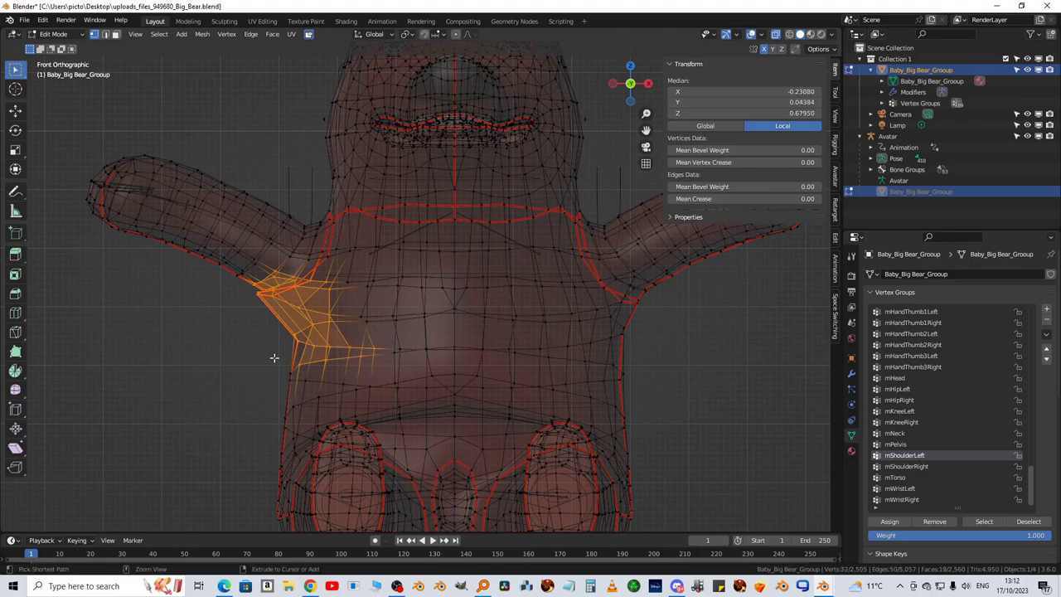
pyautogui.moveTo(332, 304)
pyautogui.keyDown('ctrl'); pyautogui.mouseDown(button='right')
pyautogui.moveTo(395, 305)
pyautogui.moveTo(256, 350)
pyautogui.moveTo(288, 329)
pyautogui.mouseUp(button='right'); pyautogui.keyUp('ctrl')
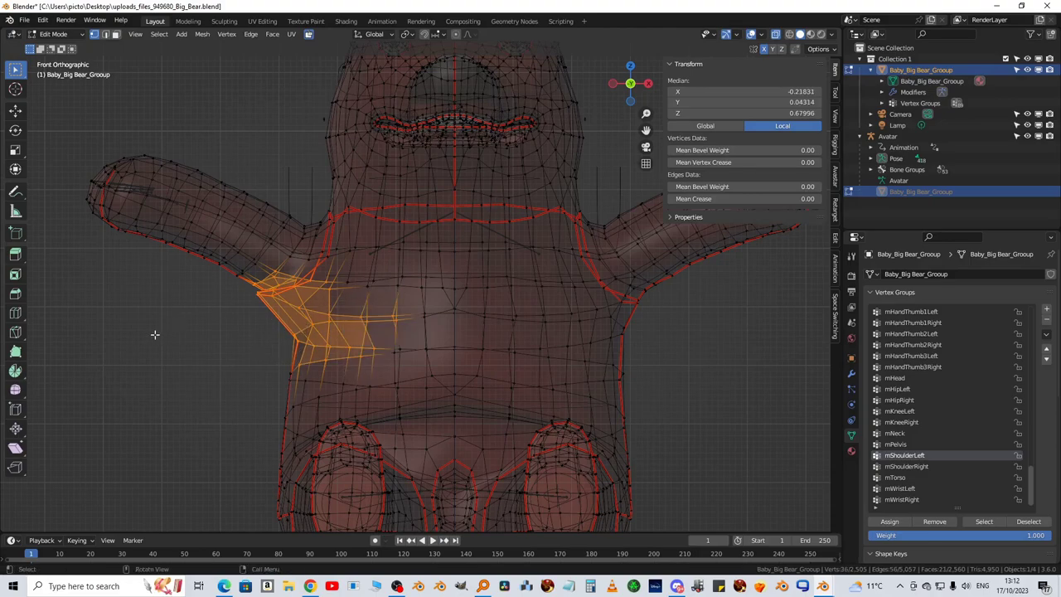
pyautogui.moveTo(253, 334)
pyautogui.keyDown('ctrl'); pyautogui.mouseDown(button='right')
pyautogui.moveTo(337, 335)
pyautogui.moveTo(273, 383)
pyautogui.moveTo(264, 343)
pyautogui.mouseUp(button='right'); pyautogui.keyUp('ctrl')
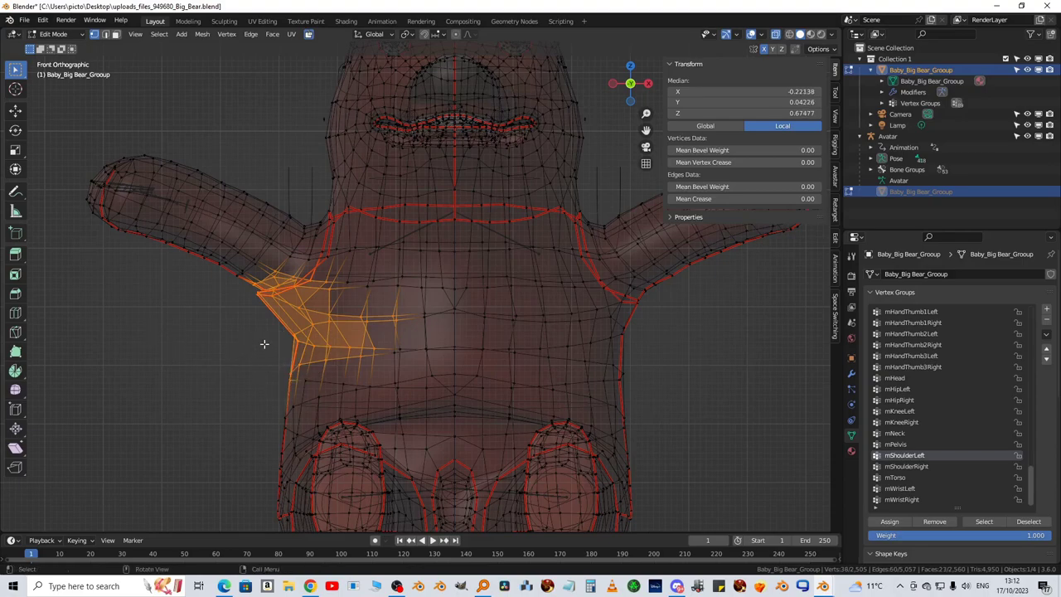
# Limit the underarm weights to 4 per vertex, smooth over 3 iterations, and normalize all
pyautogui.press('q')
pyautogui.click(240, 322)
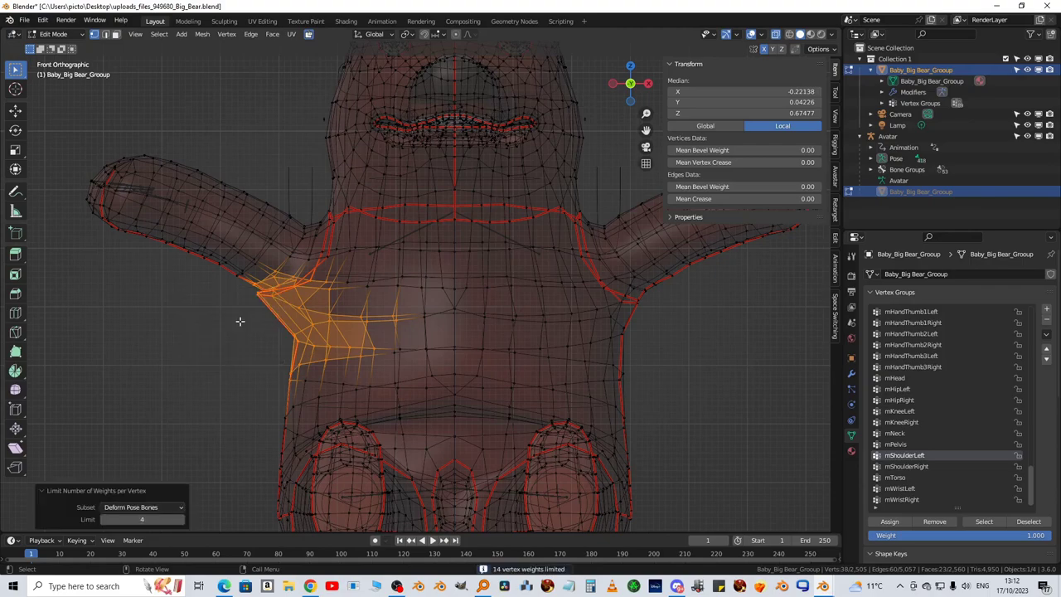
pyautogui.press('q')
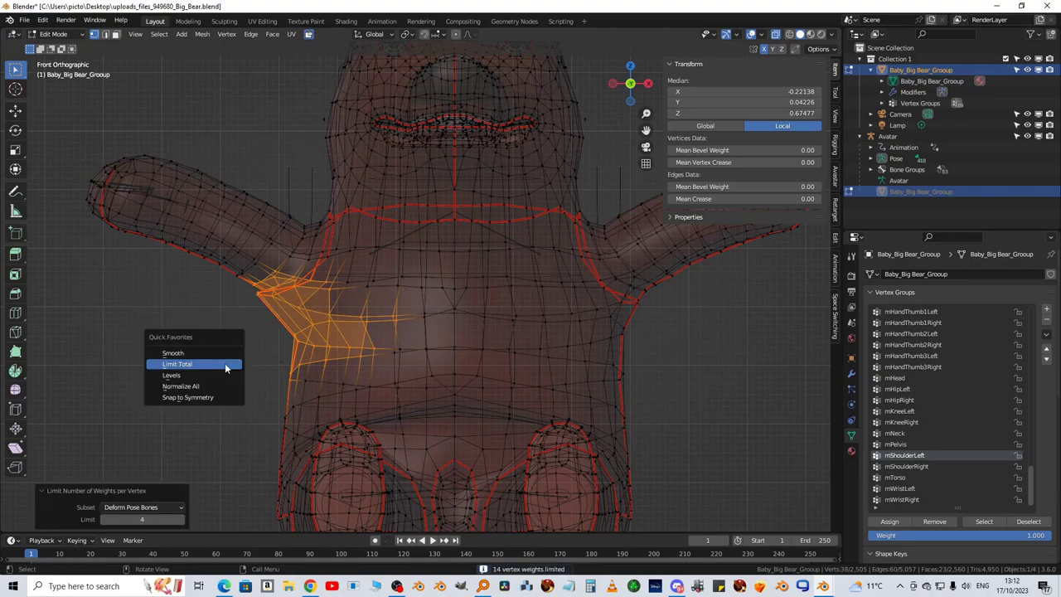
pyautogui.click(203, 354)
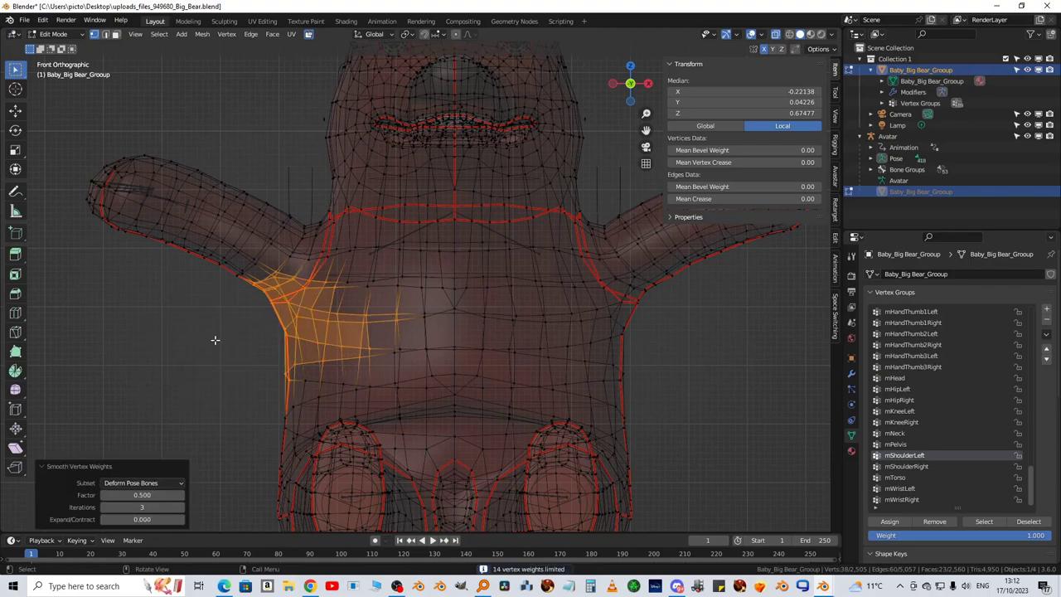
pyautogui.press('q')
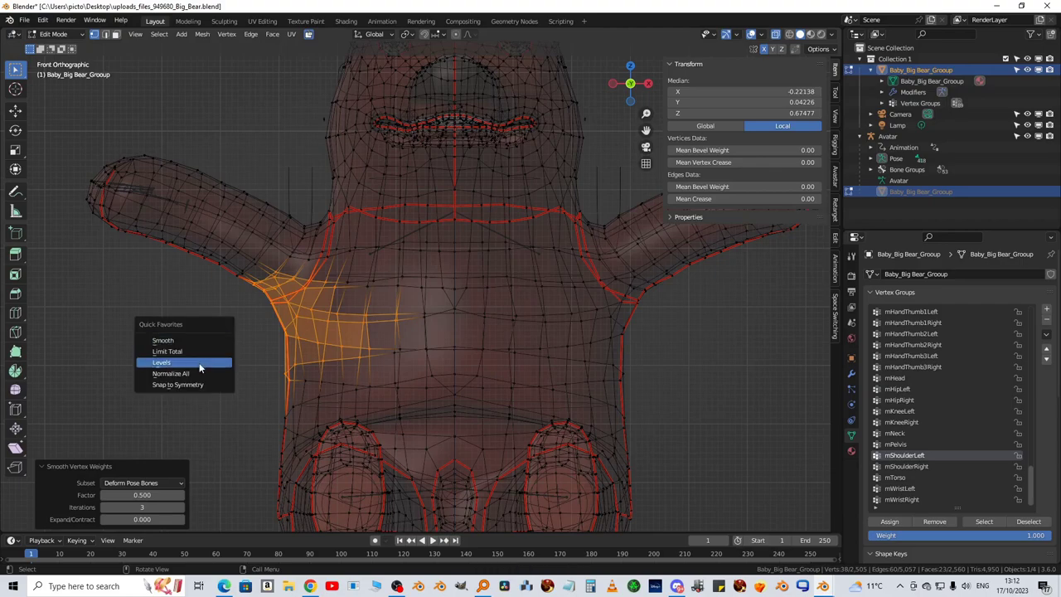
pyautogui.click(198, 374)
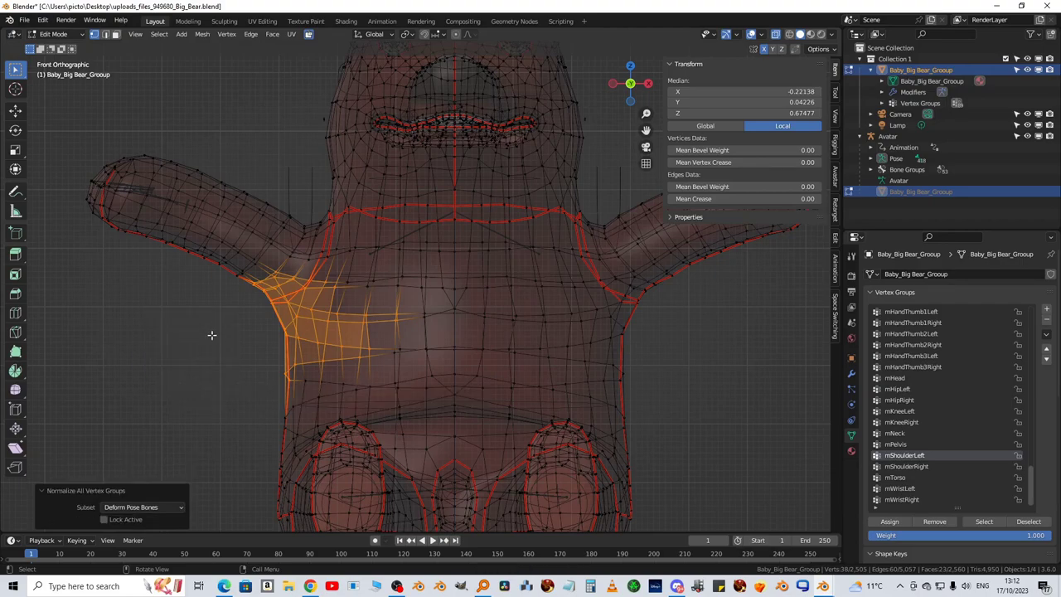
pyautogui.scroll(-3, 537, 363)
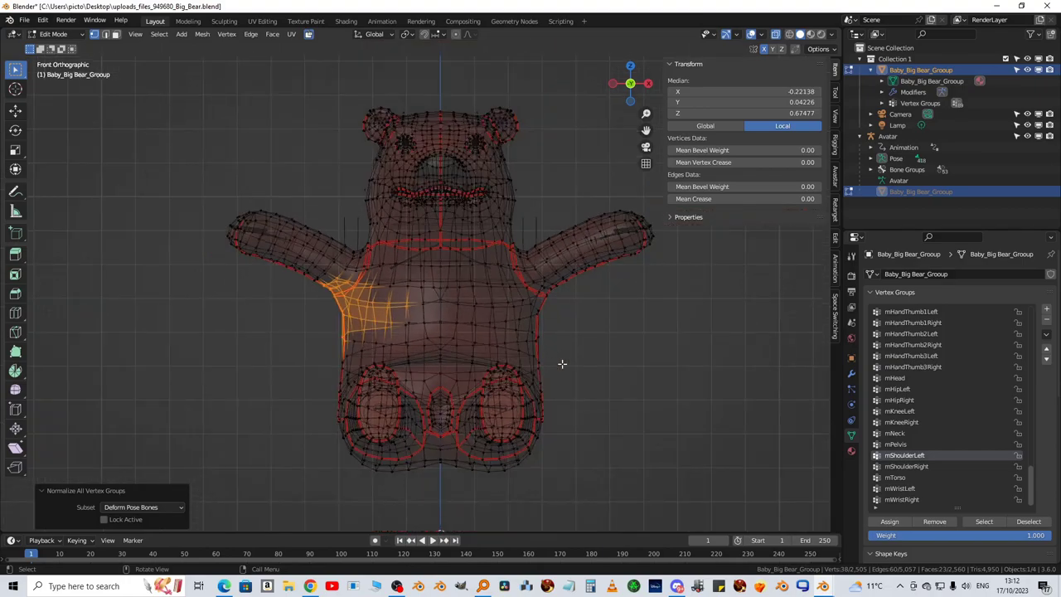
pyautogui.press('Tab')
pyautogui.press('Tab')
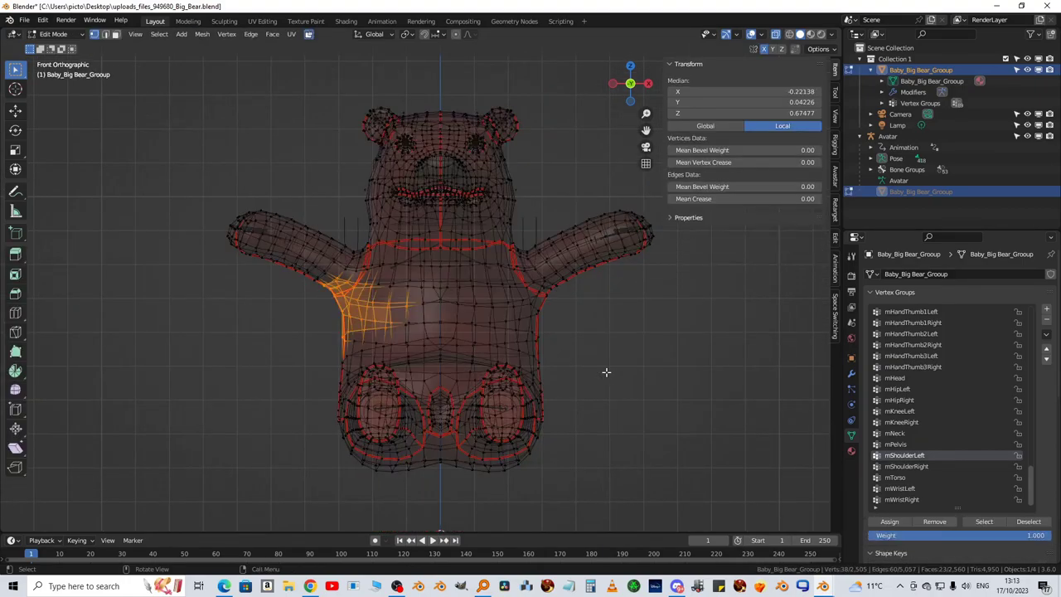
# Select all and Snap to Mesh symmetry from +X to -X in the Avatar Tool Box, then deselect
pyautogui.click(834, 177)
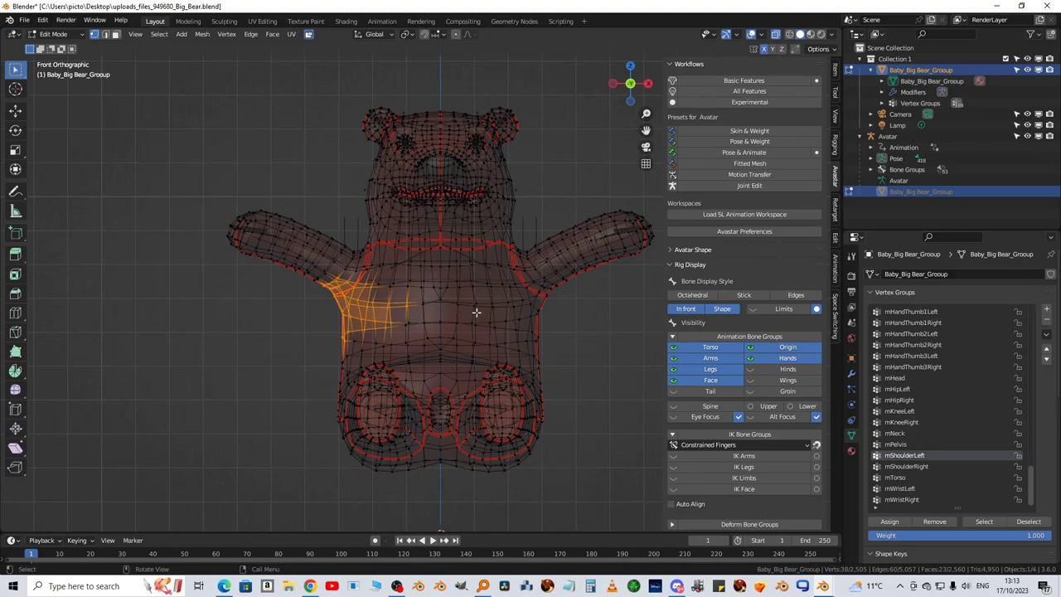
pyautogui.press('a')
pyautogui.scroll(-7, 789, 455)
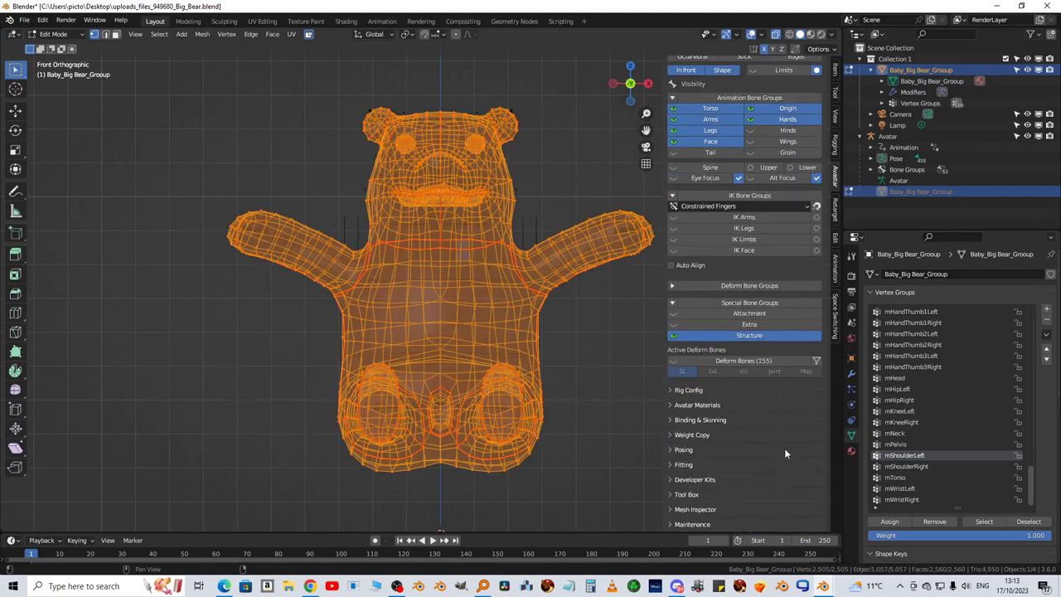
pyautogui.click(671, 494)
pyautogui.scroll(-6, 781, 467)
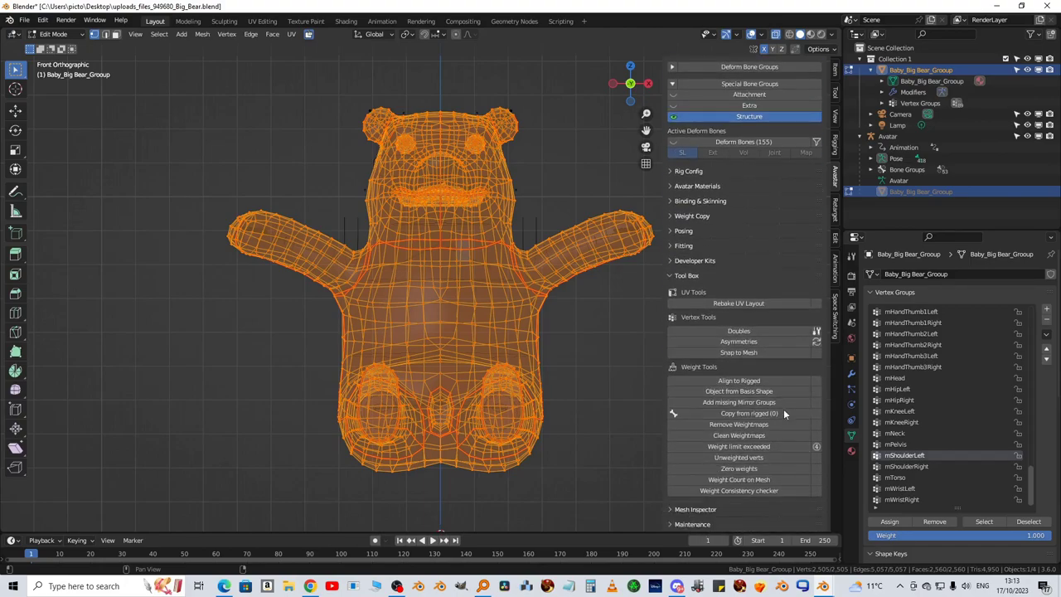
pyautogui.click(817, 341)
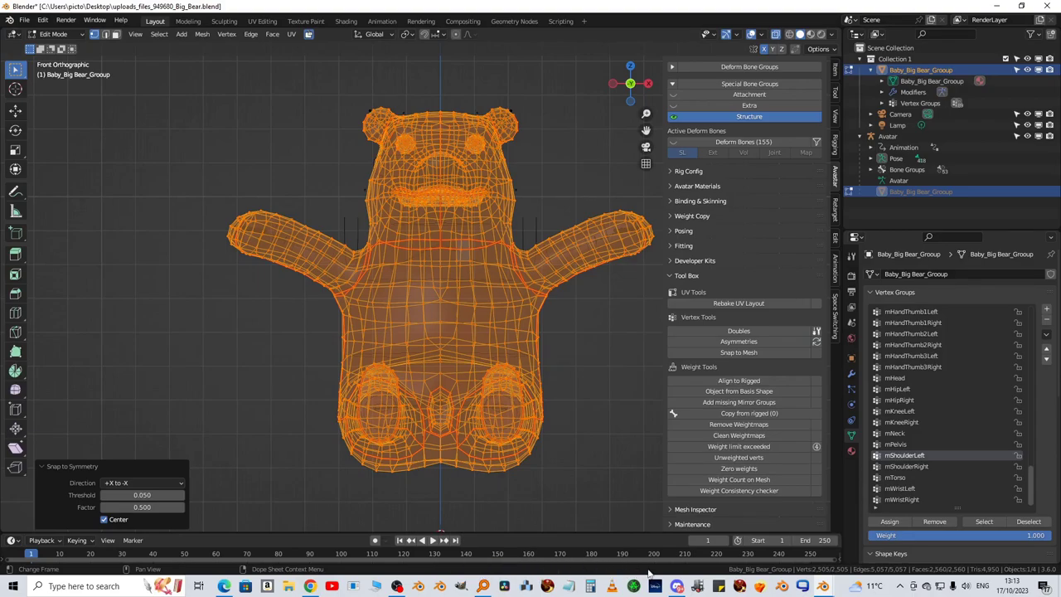
pyautogui.keyDown('shift'); pyautogui.moveTo(632, 460); pyautogui.dragTo(578, 458, button='middle'); pyautogui.keyUp('shift')
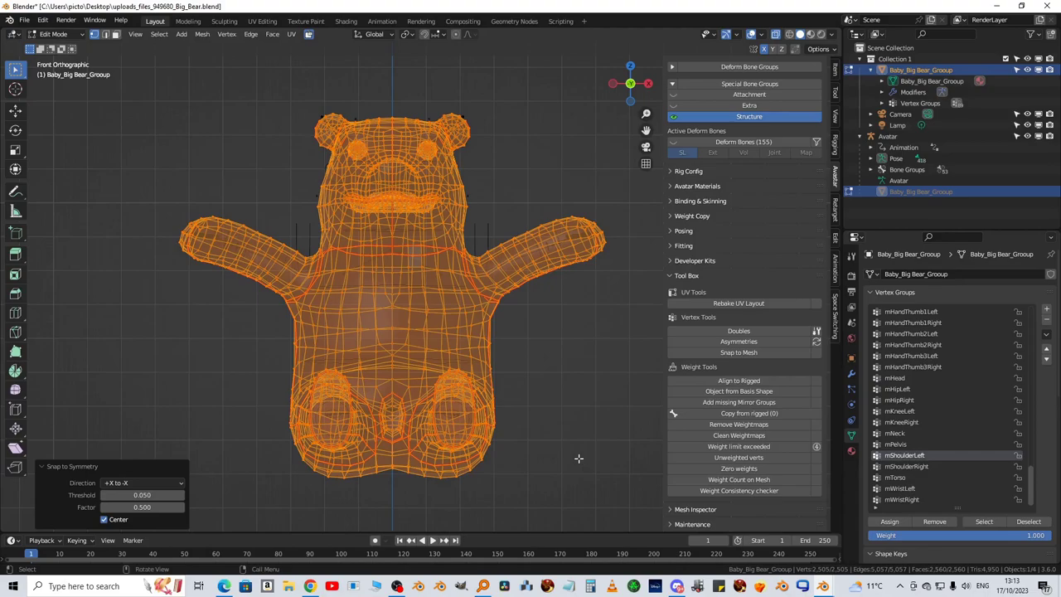
pyautogui.scroll(3, 546, 422)
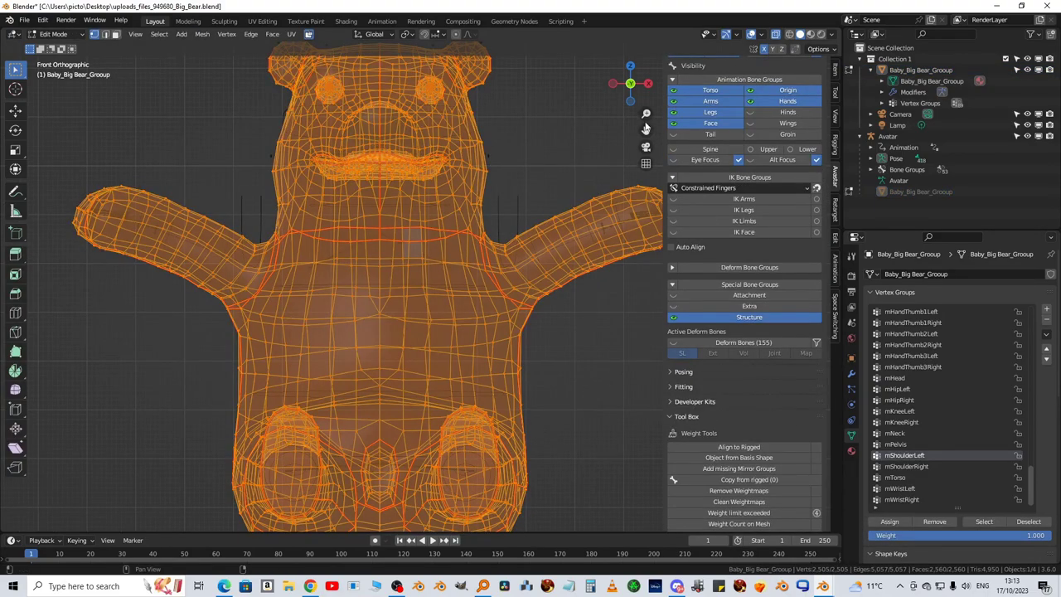
pyautogui.scroll(-3, 515, 345)
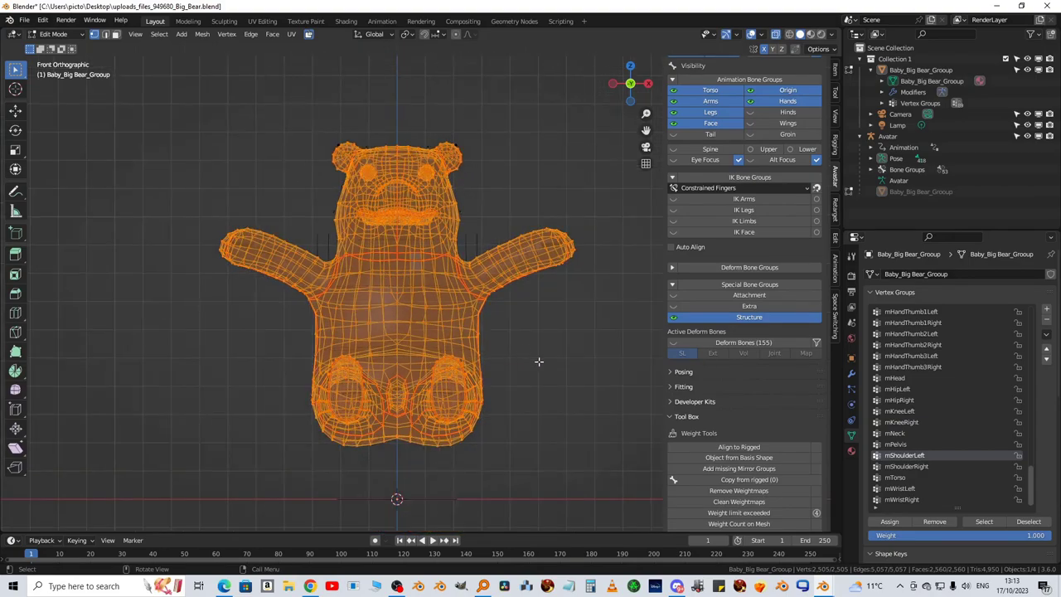
pyautogui.scroll(1, 538, 361)
pyautogui.click(568, 378)
# Leave Edit Mode and put the Avatar armature into Pose Mode, viewed from the front
pyautogui.moveTo(554, 381)
pyautogui.mouseDown(button='middle')
pyautogui.moveTo(564, 384)
pyautogui.moveTo(552, 387)
pyautogui.mouseUp(button='middle')
pyautogui.press('Tab')
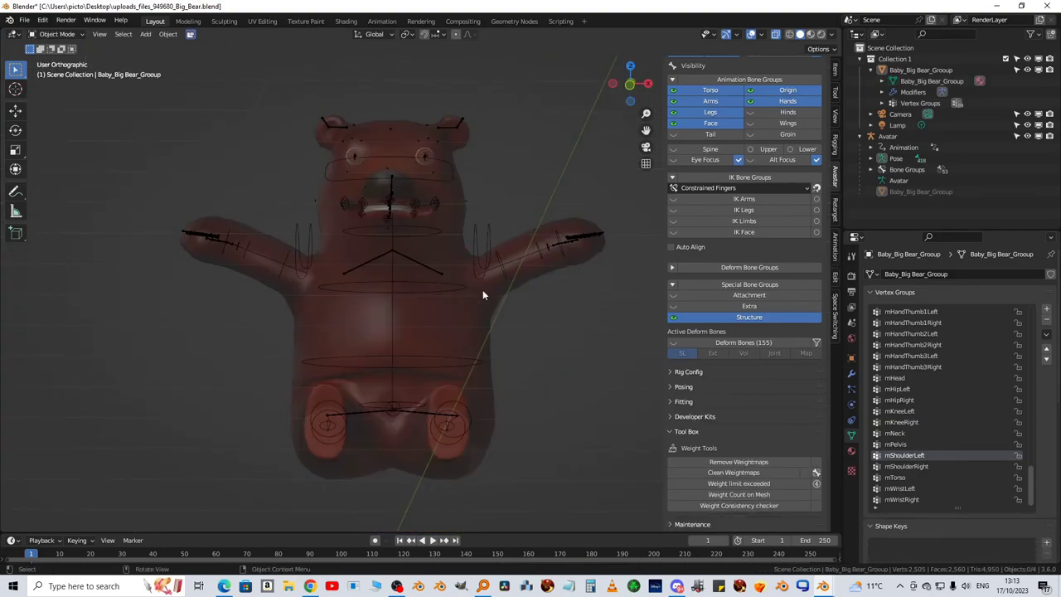
pyautogui.click(481, 298)
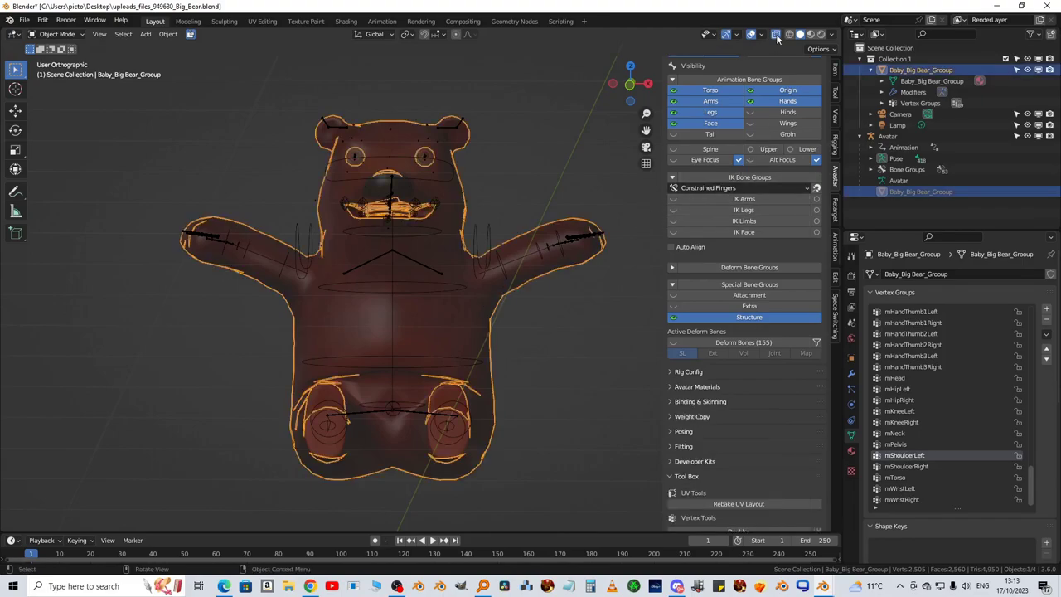
pyautogui.click(486, 232)
pyautogui.hotkey('ctrl', 'Tab')
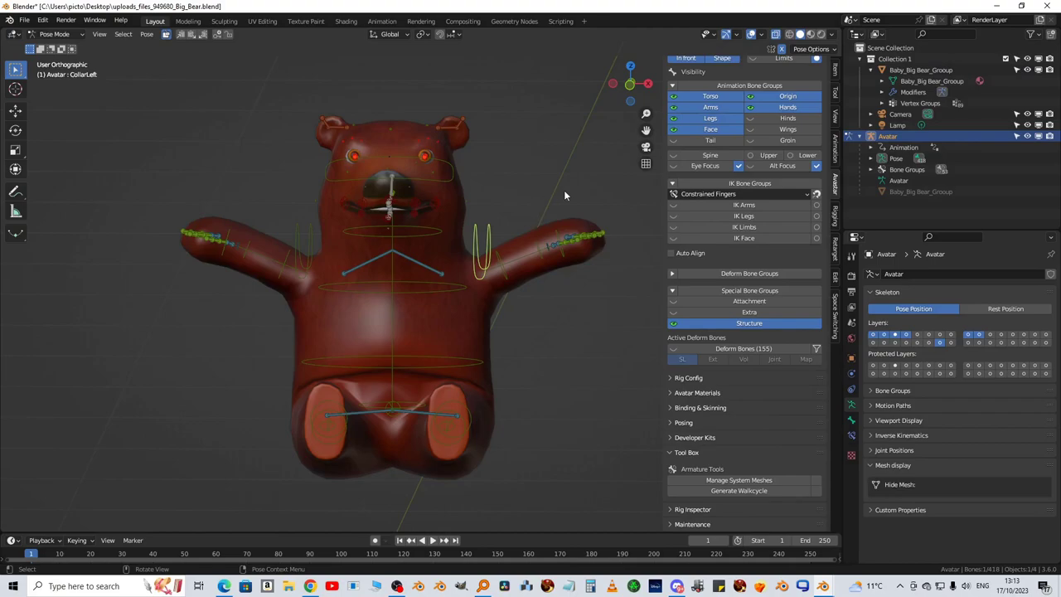
pyautogui.press('KP_1')
# Test-rotate the arm bones, then clear the HipLeft bone's rotation so the legs hang straight down
pyautogui.press('r')
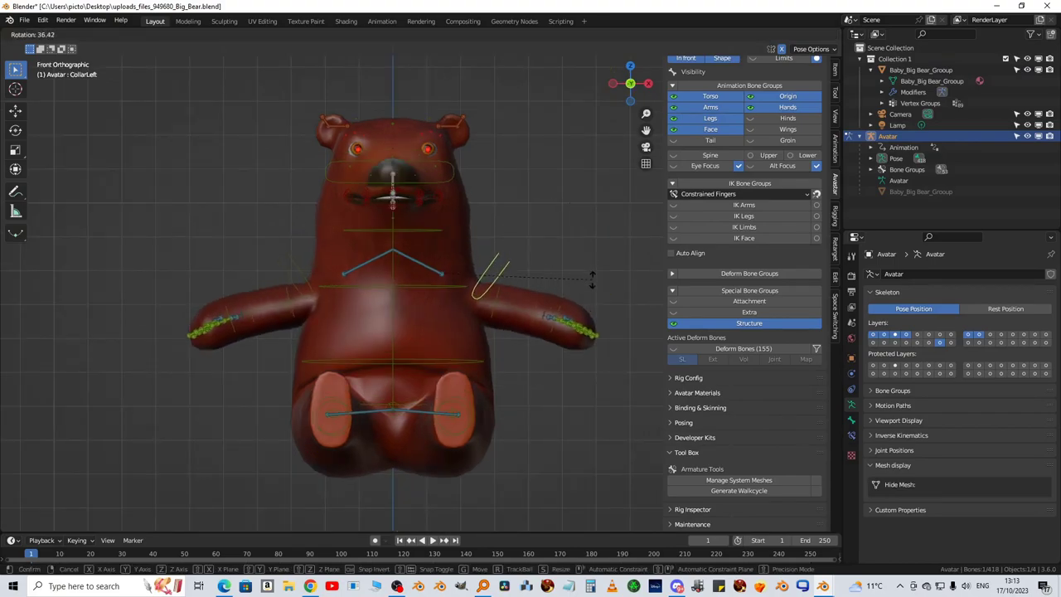
pyautogui.press('Escape')
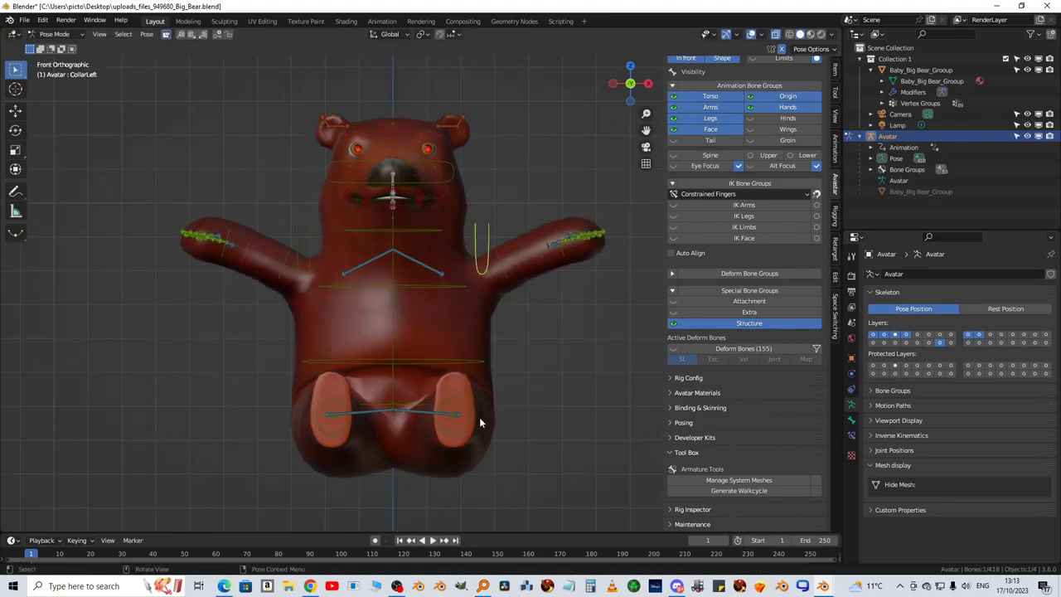
pyautogui.moveTo(479, 417); pyautogui.dragTo(410, 433, button='middle')
pyautogui.click(421, 435)
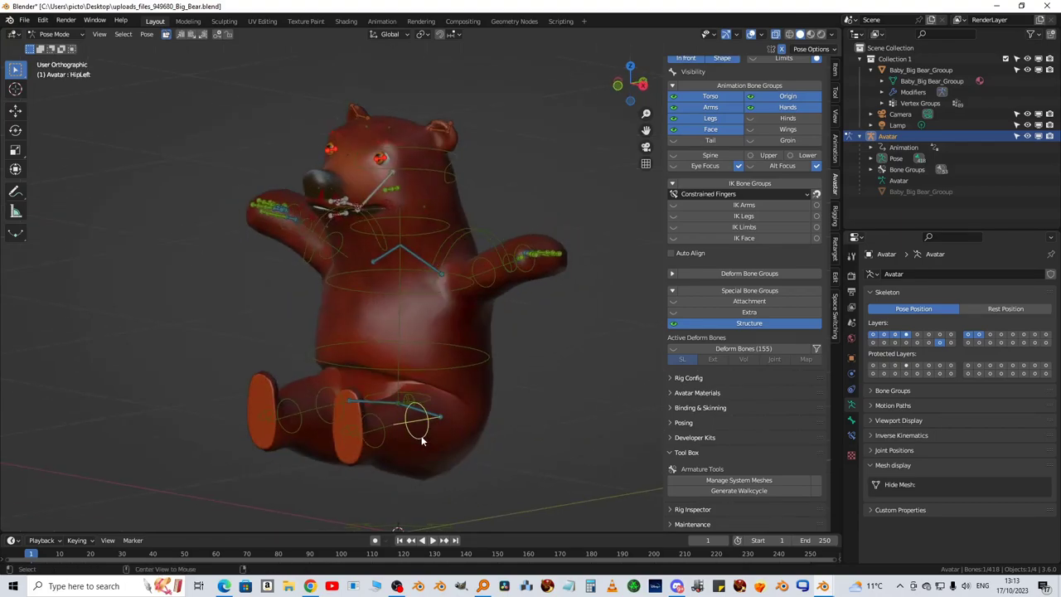
pyautogui.hotkey('alt', 'r')
pyautogui.moveTo(535, 350); pyautogui.dragTo(593, 336, button='middle')
# Test-rotate the ElbowLeft bone to check shoulder deformation, then deselect all bones in front view
pyautogui.click(520, 252)
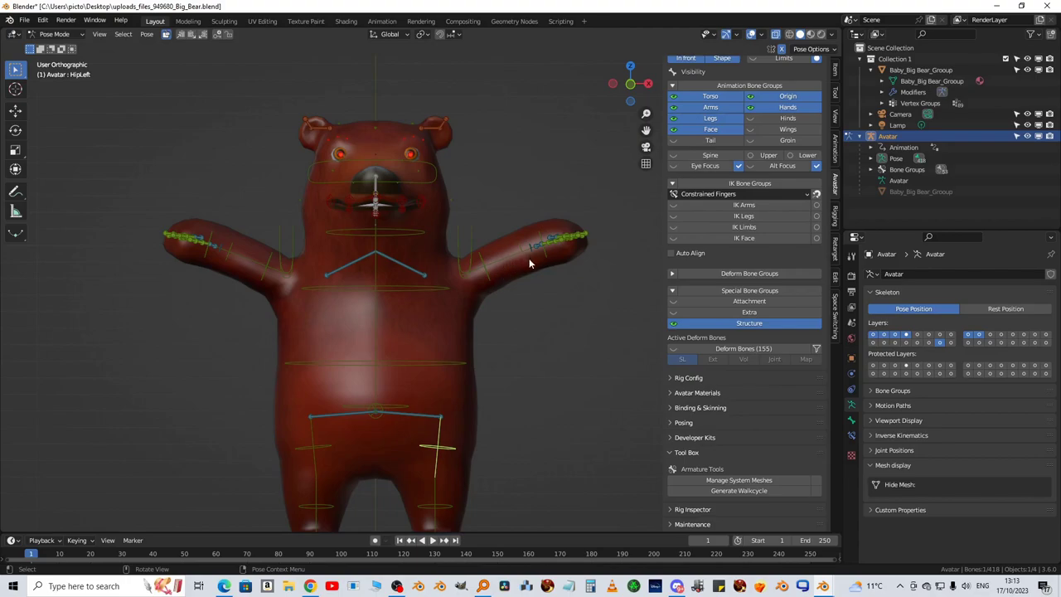
pyautogui.keyDown('shift'); pyautogui.moveTo(536, 310); pyautogui.dragTo(561, 397, button='middle'); pyautogui.keyUp('shift')
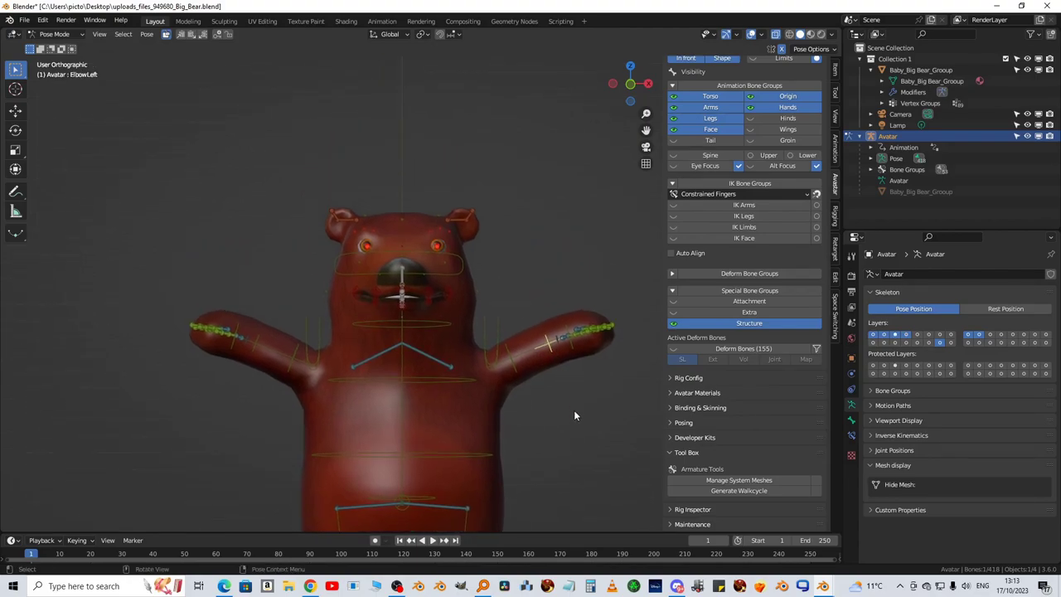
pyautogui.press('r')
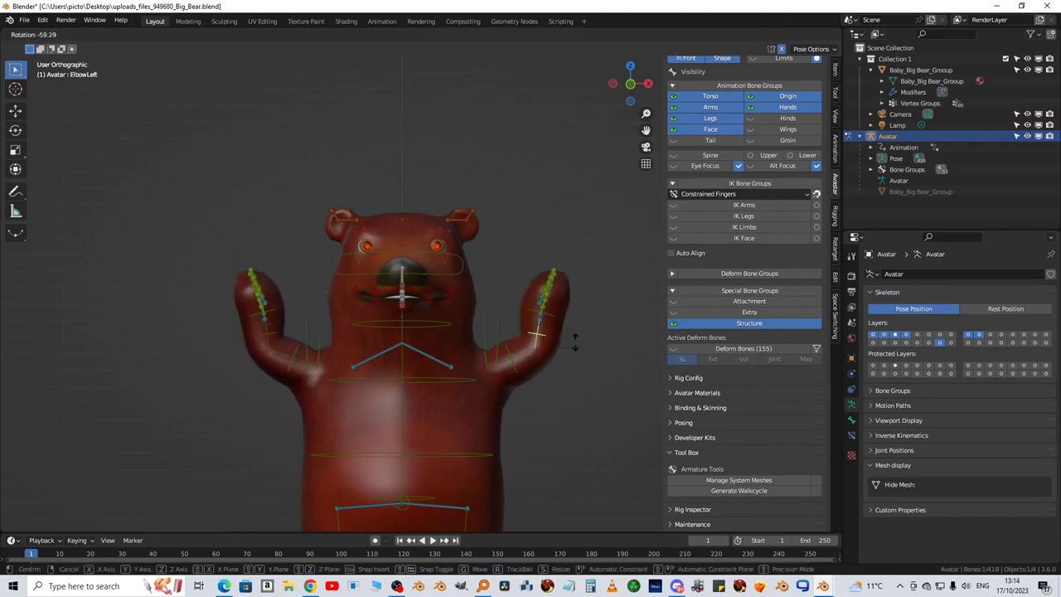
pyautogui.press('Escape')
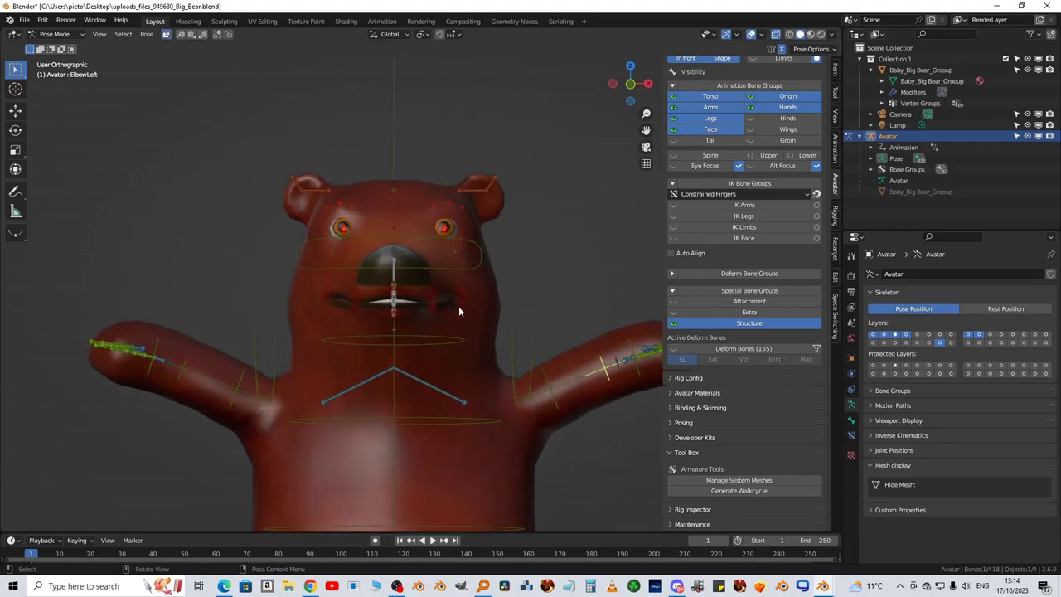
pyautogui.moveTo(459, 306)
pyautogui.mouseDown(button='middle')
pyautogui.moveTo(372, 317)
pyautogui.moveTo(357, 309)
pyautogui.moveTo(423, 322)
pyautogui.moveTo(455, 310)
pyautogui.mouseUp(button='middle')
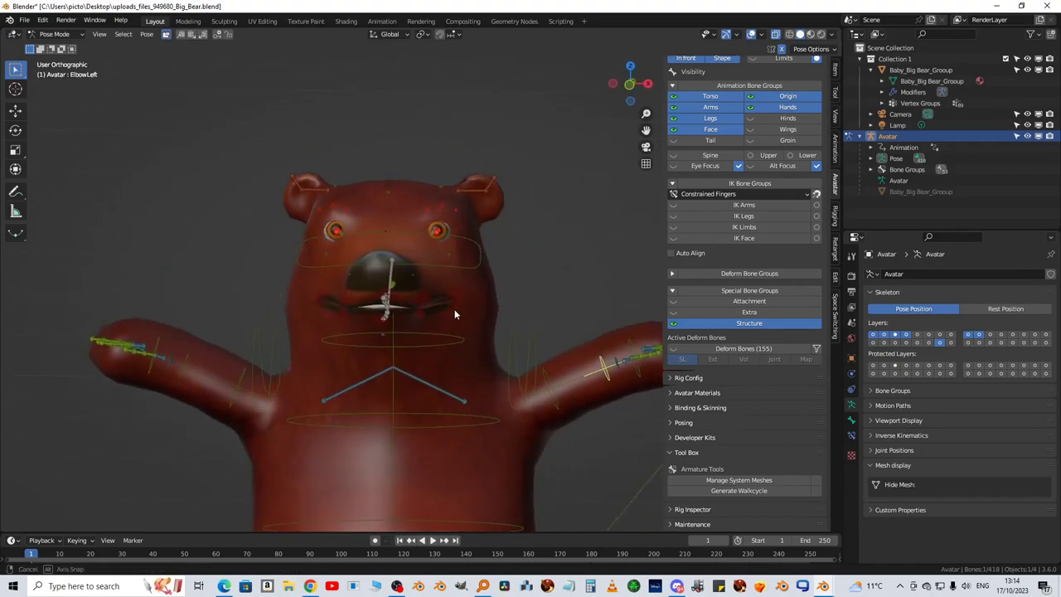
pyautogui.click(479, 407)
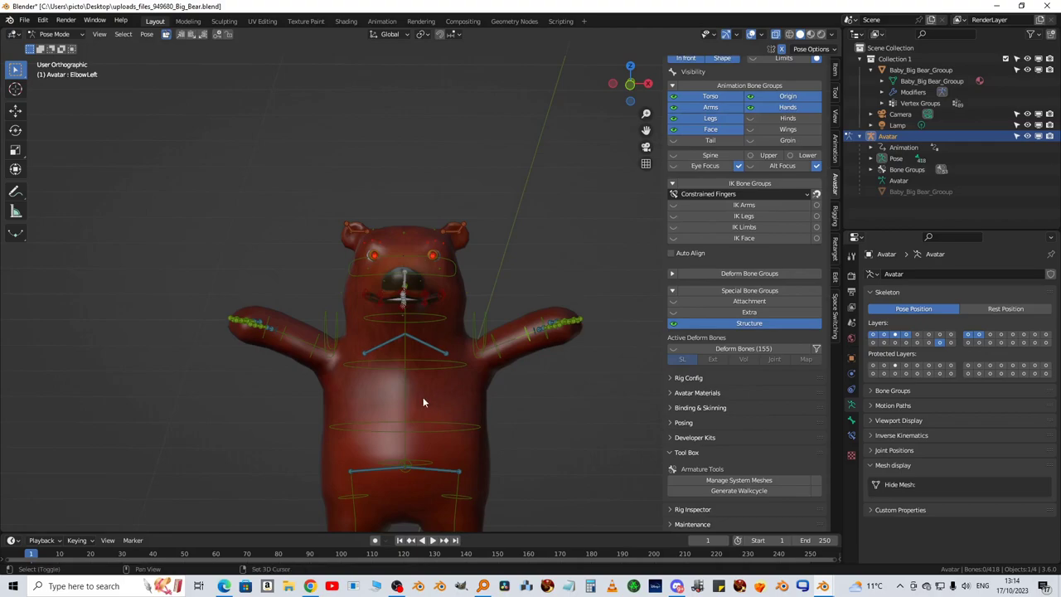
pyautogui.keyDown('shift'); pyautogui.moveTo(425, 402); pyautogui.dragTo(423, 285, button='middle'); pyautogui.keyUp('shift')
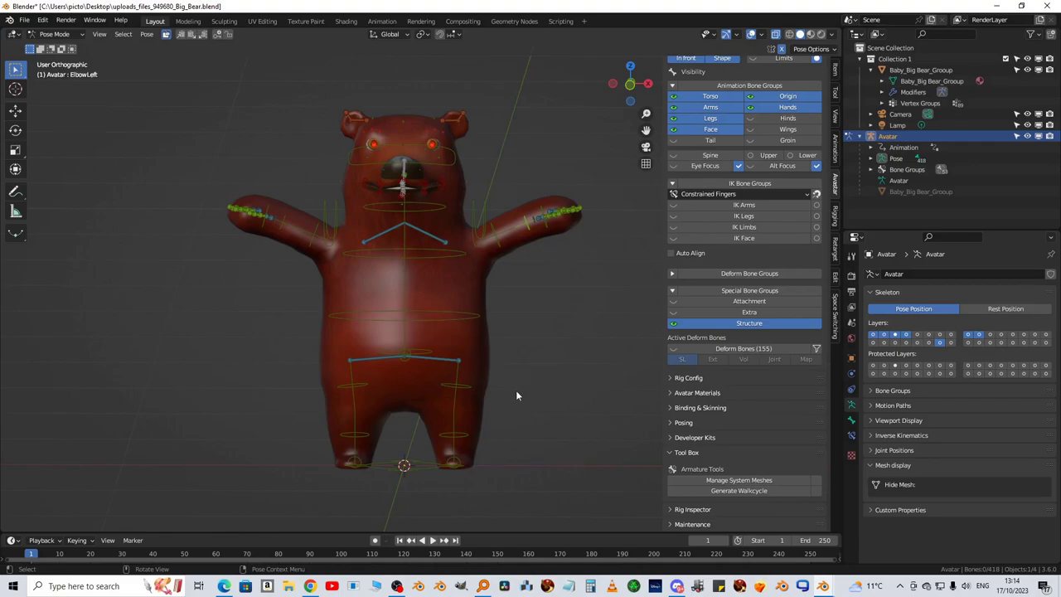
pyautogui.press('KP_1')
pyautogui.keyDown('shift'); pyautogui.moveTo(516, 395); pyautogui.dragTo(461, 407, button='middle'); pyautogui.keyUp('shift')
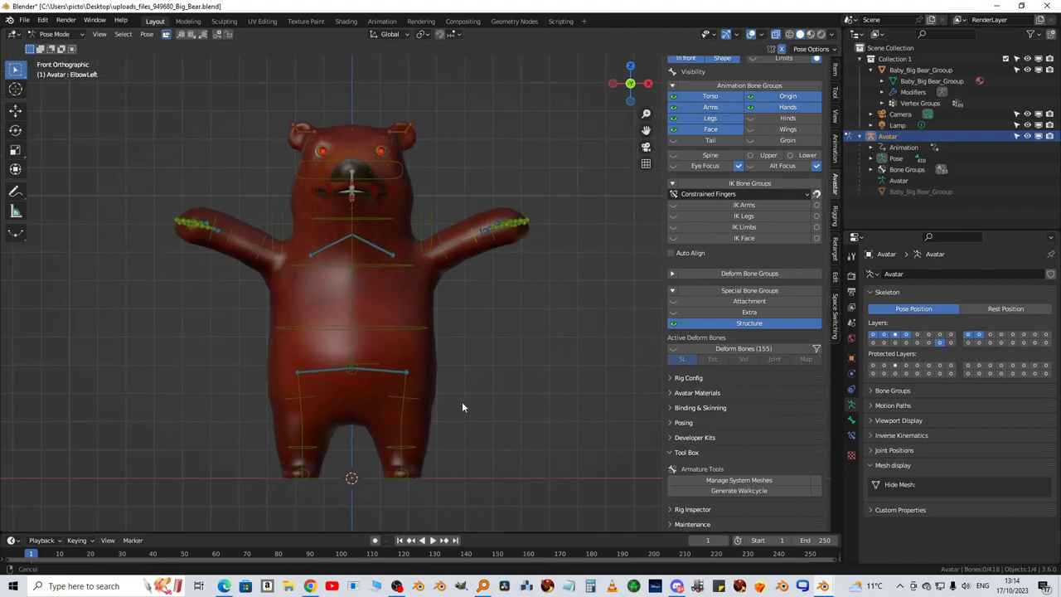